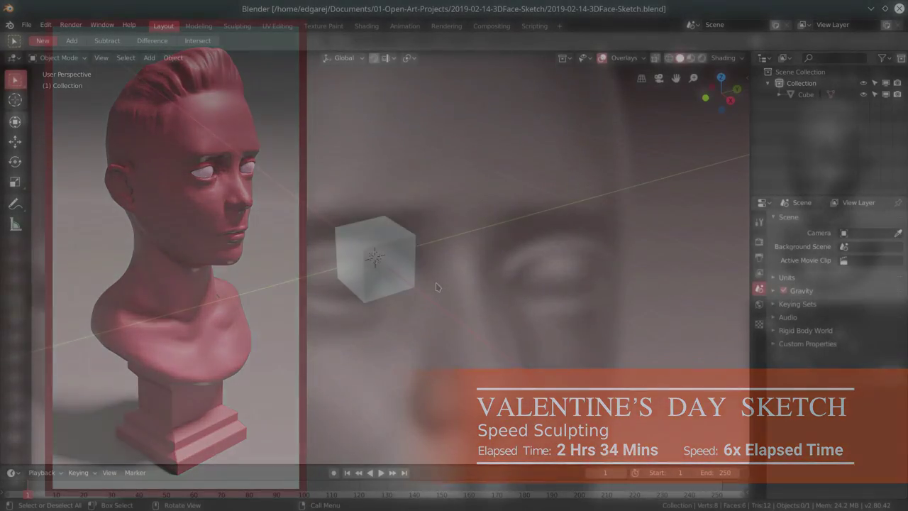
Add a Ctrl+R loop cut that splits the default cube down its middle
{"action": "key", "text": "ctrl+r"}
{"action": "left_click", "coordinate": [374, 236]}
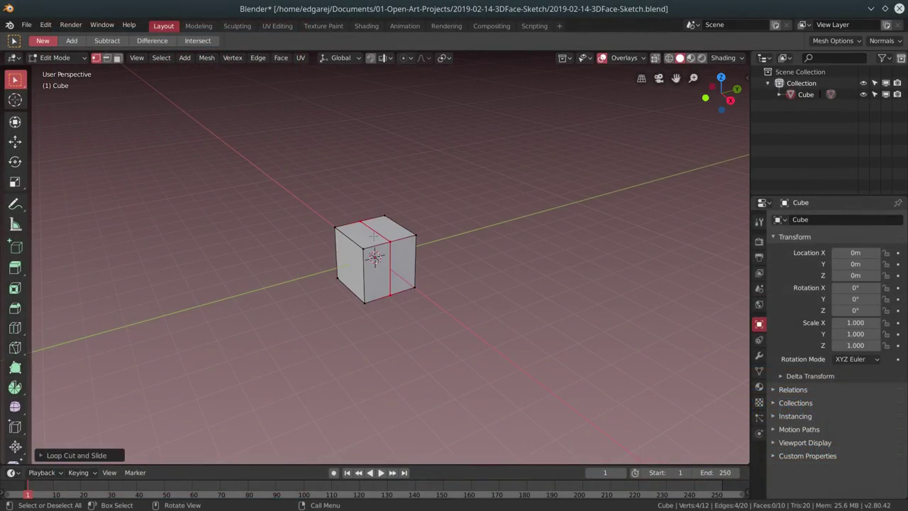
Add a Y-axis Mirror modifier to the half cube
{"action": "left_click", "coordinate": [643, 59]}
{"action": "left_click", "coordinate": [637, 62]}
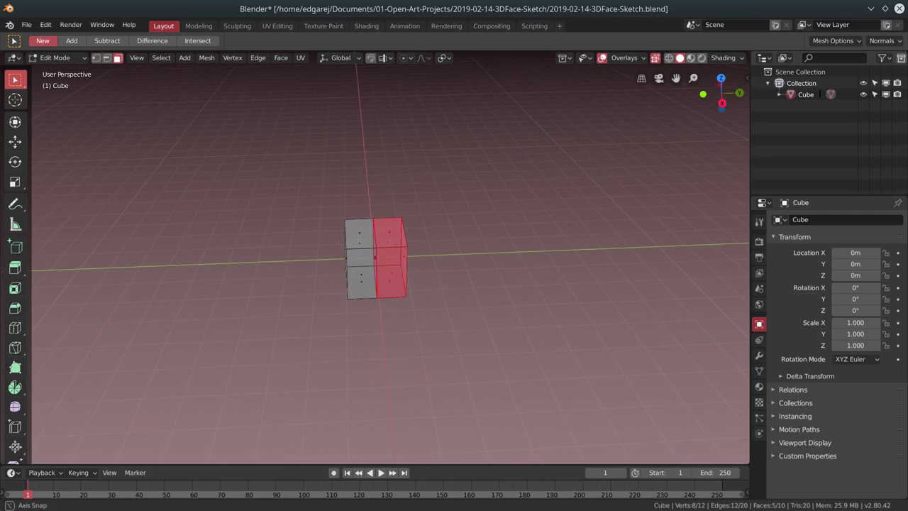
{"action": "left_click", "coordinate": [757, 360]}
{"action": "left_click", "coordinate": [764, 220]}
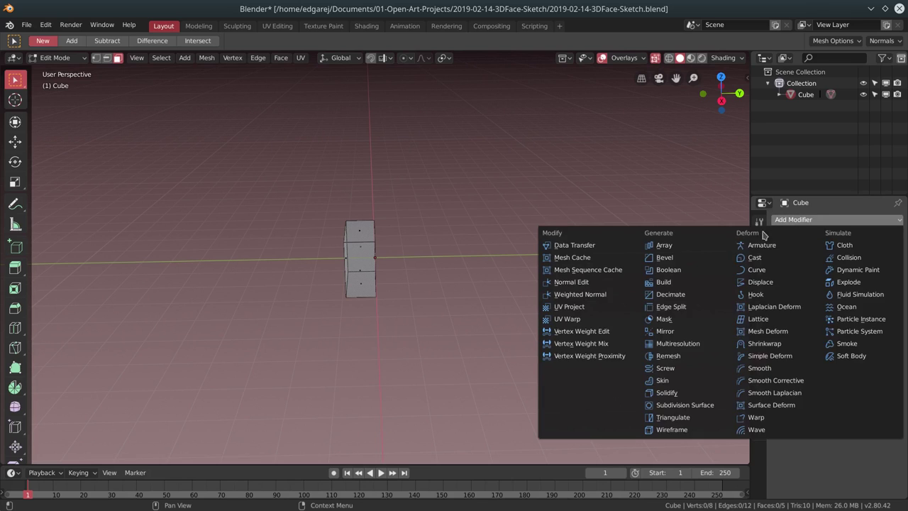
{"action": "left_click", "coordinate": [692, 331]}
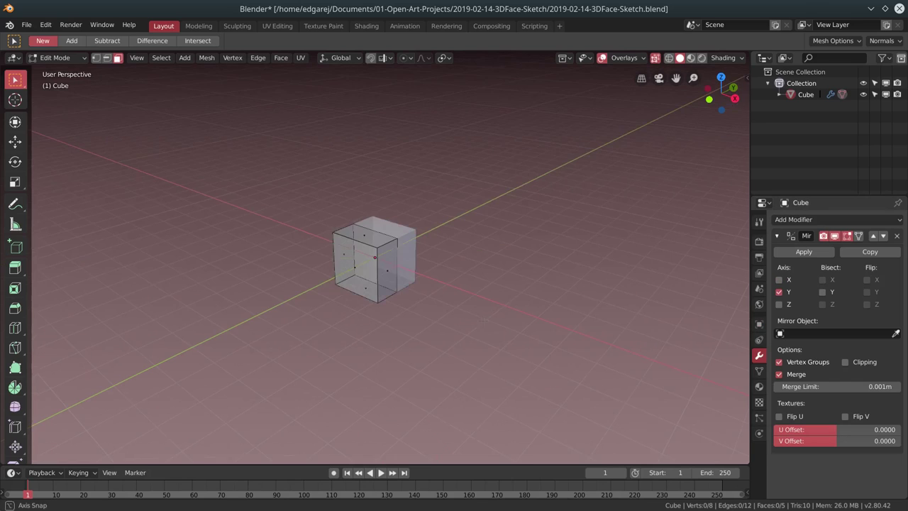
Raise the mesh above the grid, add a loop cut, and pull the bottom edge loop outward
{"action": "left_click_drag", "start_coordinate": [364, 218], "coordinate": [361, 125]}
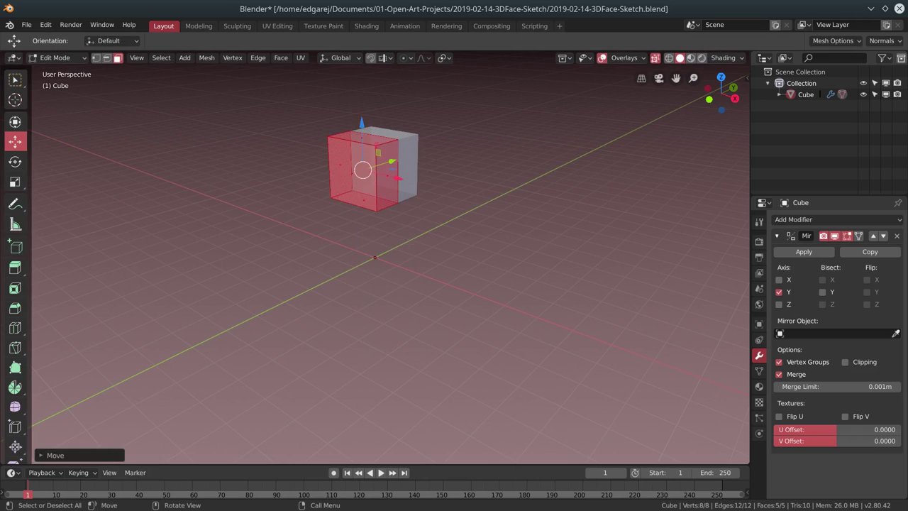
{"action": "key", "text": "alt+a"}
{"action": "middle_click_drag", "start_coordinate": [355, 241], "coordinate": [354, 171]}
{"action": "scroll", "coordinate": [354, 171], "scroll_direction": "up", "scroll_amount": 3}
{"action": "key", "text": "ctrl+r"}
{"action": "left_click", "coordinate": [354, 171]}
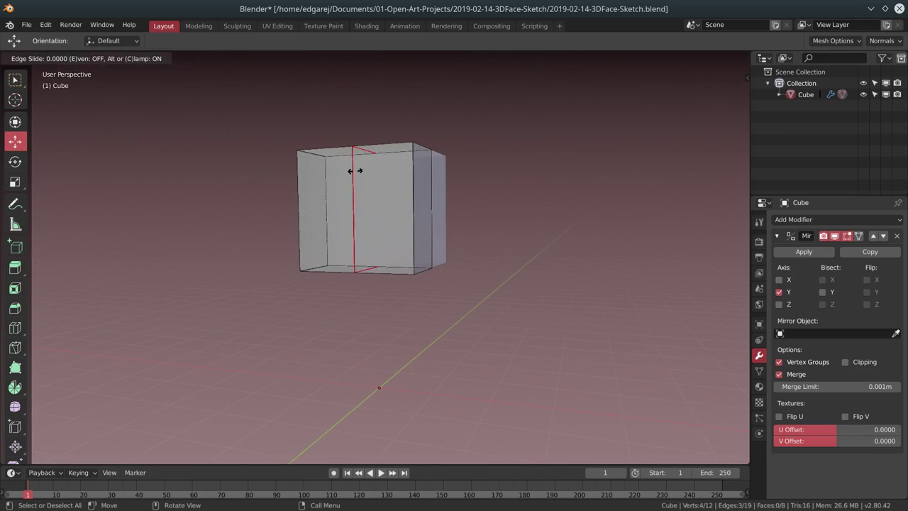
{"action": "right_click", "coordinate": [354, 171]}
{"action": "left_click_drag", "start_coordinate": [391, 236], "coordinate": [397, 290]}
{"action": "middle_click_drag", "start_coordinate": [397, 290], "coordinate": [395, 217]}
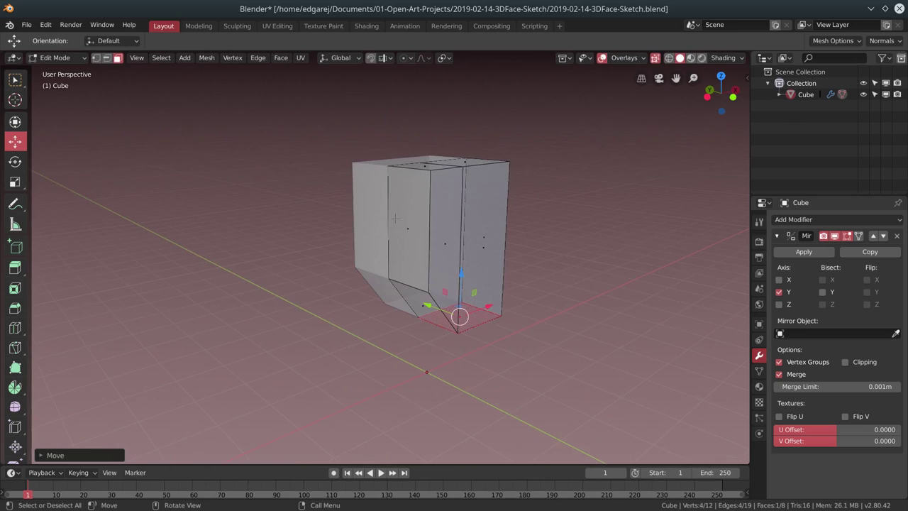
{"action": "mouse_move", "coordinate": [460, 316]}
{"action": "middle_mouse_down"}
{"action": "mouse_move", "coordinate": [468, 234]}
{"action": "mouse_move", "coordinate": [372, 197]}
{"action": "mouse_move", "coordinate": [371, 263]}
{"action": "middle_mouse_up"}
{"action": "left_click", "coordinate": [477, 232]}
{"action": "left_click", "coordinate": [372, 197]}
Add a vertical loop and two horizontal loops, widening the bottom edge
{"action": "key", "text": "ctrl+r"}
{"action": "left_click", "coordinate": [371, 198]}
{"action": "left_click_drag", "start_coordinate": [371, 263], "coordinate": [383, 280]}
{"action": "mouse_move", "coordinate": [383, 280]}
{"action": "middle_mouse_down"}
{"action": "mouse_move", "coordinate": [283, 314]}
{"action": "mouse_move", "coordinate": [402, 361]}
{"action": "mouse_move", "coordinate": [401, 328]}
{"action": "mouse_move", "coordinate": [337, 349]}
{"action": "mouse_move", "coordinate": [318, 257]}
{"action": "mouse_move", "coordinate": [461, 326]}
{"action": "mouse_move", "coordinate": [457, 199]}
{"action": "middle_mouse_up"}
{"action": "key", "text": "ctrl+r"}
{"action": "left_click", "coordinate": [454, 201]}
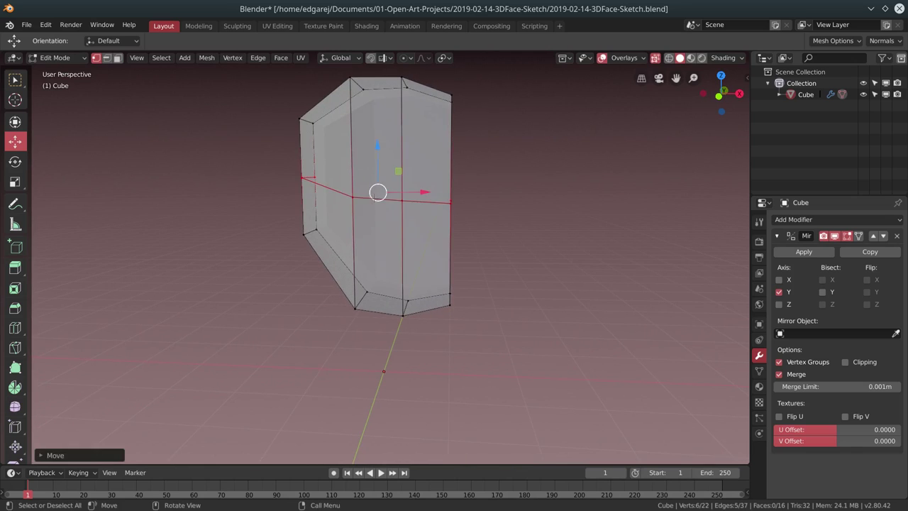
{"action": "key", "text": "a"}
{"action": "key", "text": "alt+a"}
{"action": "key", "text": "ctrl+r"}
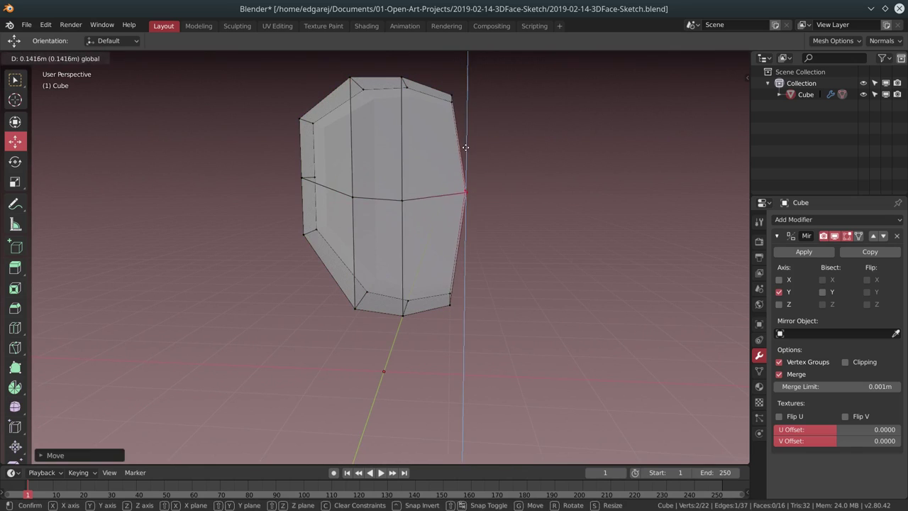
{"action": "left_click", "coordinate": [429, 166]}
{"action": "left_click", "coordinate": [379, 162]}
{"action": "key", "text": "alt+a"}
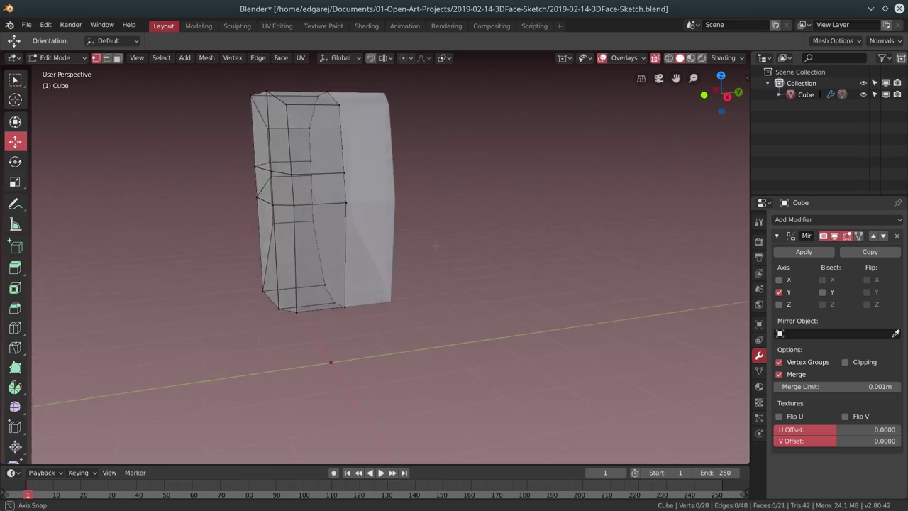
From the right side view, push the front vertices outward
{"action": "middle_click_drag", "start_coordinate": [378, 162], "coordinate": [424, 140]}
{"action": "middle_click_drag", "start_coordinate": [451, 192], "coordinate": [492, 189]}
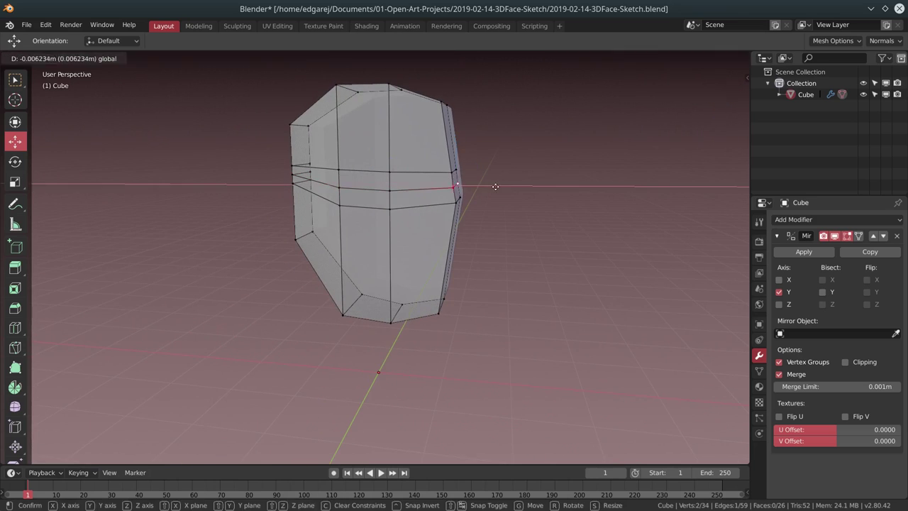
{"action": "key", "text": "KP_3"}
{"action": "scroll", "coordinate": [333, 250], "scroll_direction": "up", "scroll_amount": 1}
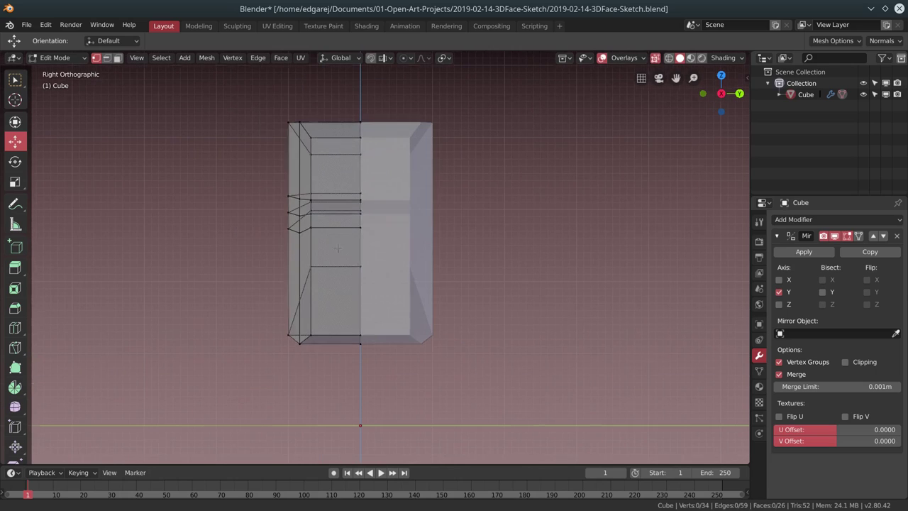
{"action": "left_click_drag", "start_coordinate": [342, 222], "coordinate": [326, 222]}
{"action": "key", "text": "a"}
{"action": "key", "text": "alt+a"}
Scale and shift the box-selected front vertices into a brow notch, then return to Object Mode
{"action": "key", "text": "b"}
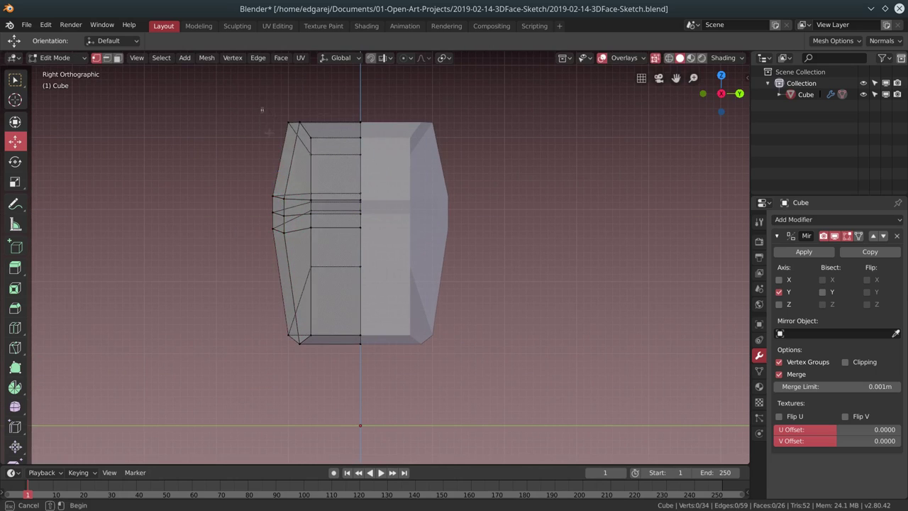
{"action": "key", "text": "s"}
{"action": "key", "text": "Return"}
{"action": "key", "text": "g"}
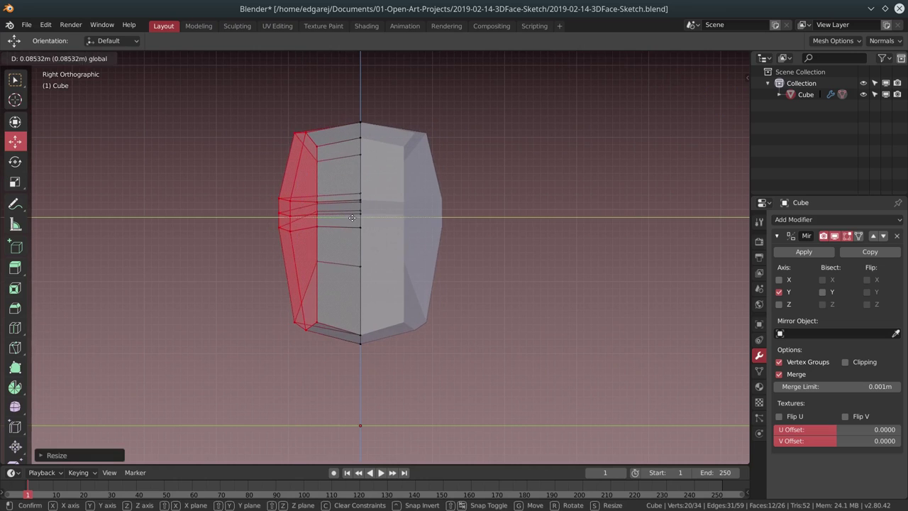
{"action": "key", "text": "Return"}
{"action": "key", "text": "alt+a"}
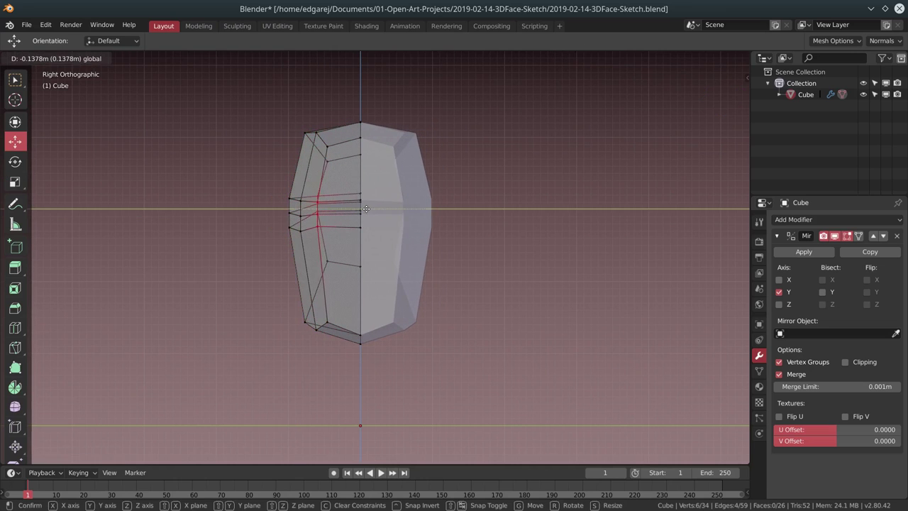
{"action": "mouse_move", "coordinate": [338, 232]}
{"action": "middle_mouse_down"}
{"action": "mouse_move", "coordinate": [395, 311]}
{"action": "mouse_move", "coordinate": [535, 287]}
{"action": "middle_mouse_up"}
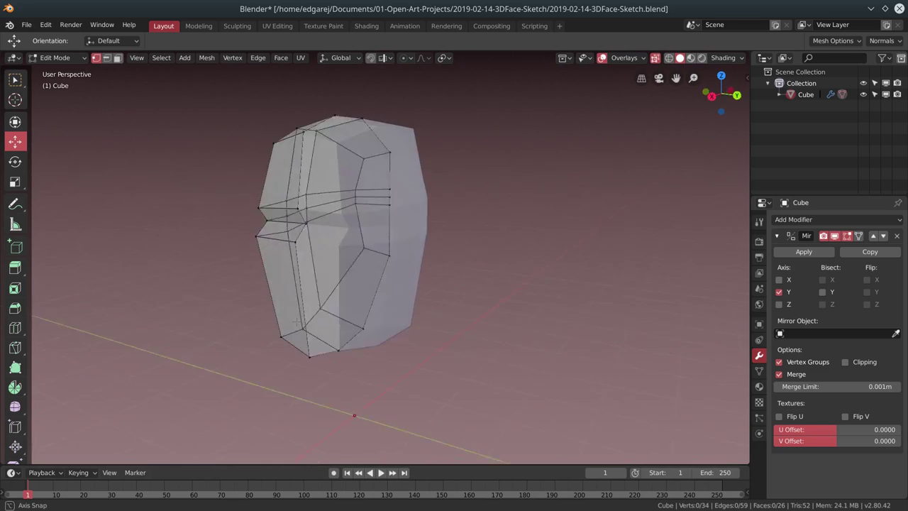
{"action": "key", "text": "Tab"}
{"action": "mouse_move", "coordinate": [454, 234]}
{"action": "middle_mouse_down"}
{"action": "mouse_move", "coordinate": [382, 263]}
{"action": "mouse_move", "coordinate": [521, 265]}
{"action": "mouse_move", "coordinate": [390, 267]}
{"action": "mouse_move", "coordinate": [445, 276]}
{"action": "mouse_move", "coordinate": [566, 272]}
{"action": "mouse_move", "coordinate": [349, 256]}
{"action": "middle_mouse_up"}
Add another loop cut and shift a horizontal edge loop along Y
{"action": "key", "text": "Tab"}
{"action": "key", "text": "ctrl+r"}
{"action": "left_click", "coordinate": [350, 256]}
{"action": "left_click", "coordinate": [350, 257]}
{"action": "middle_click_drag", "start_coordinate": [334, 202], "coordinate": [331, 206]}
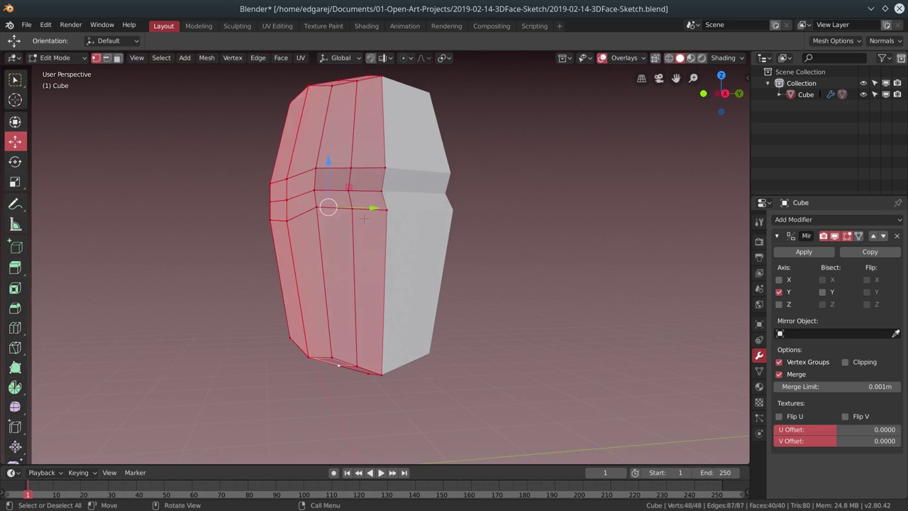
{"action": "left_click", "coordinate": [348, 178], "text": "alt"}
{"action": "left_click_drag", "start_coordinate": [391, 178], "coordinate": [417, 192]}
{"action": "middle_click_drag", "start_coordinate": [416, 192], "coordinate": [386, 264]}
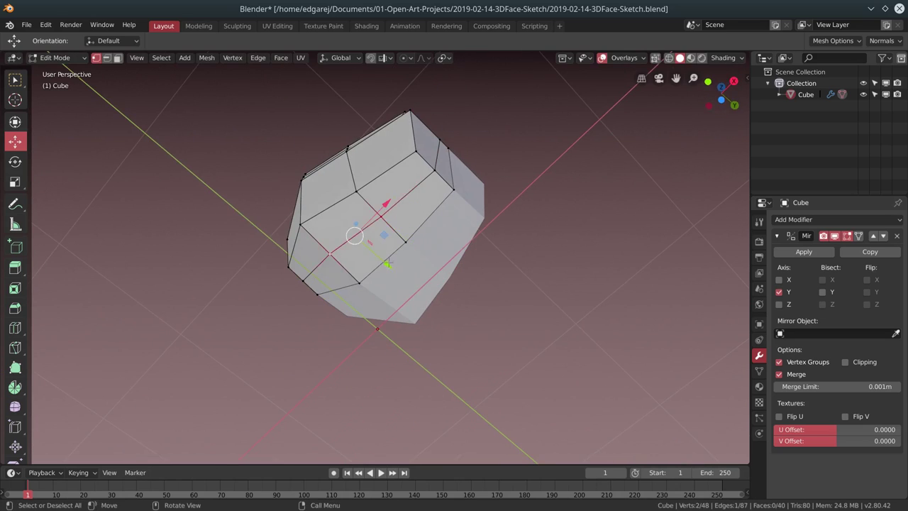
{"action": "middle_click_drag", "start_coordinate": [353, 289], "coordinate": [345, 345]}
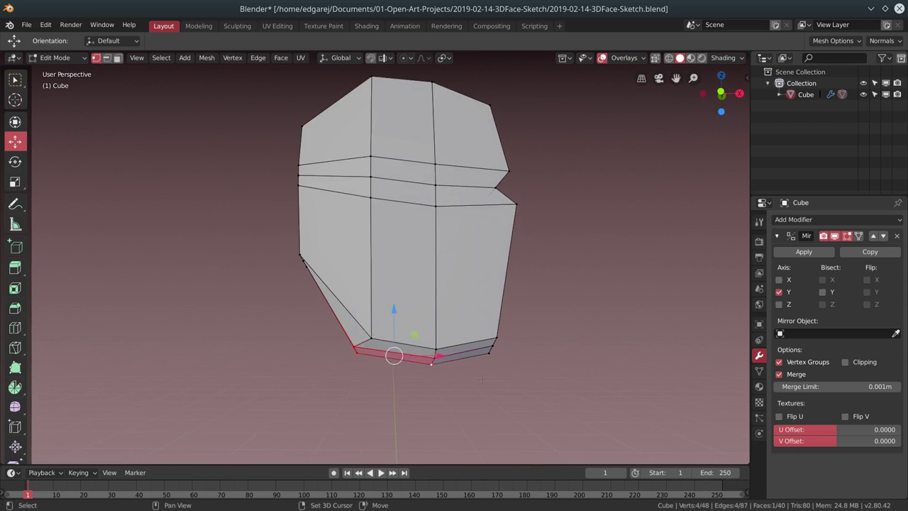
Extrude the bottom face down into a neck, with Mirror Clipping holding it at the centre
{"action": "key", "text": "e"}
{"action": "middle_click_drag", "start_coordinate": [481, 379], "coordinate": [319, 326]}
{"action": "key", "text": "g"}
{"action": "left_click", "coordinate": [305, 315]}
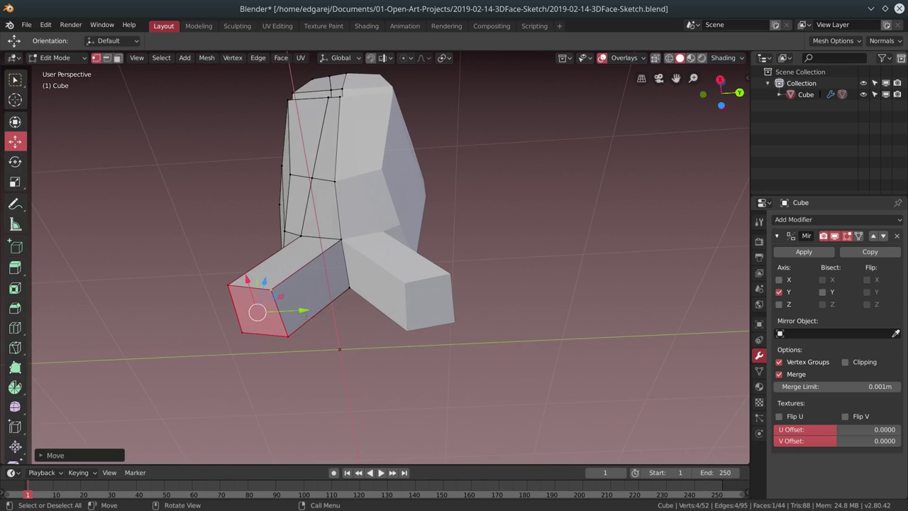
{"action": "key", "text": "ctrl+z"}
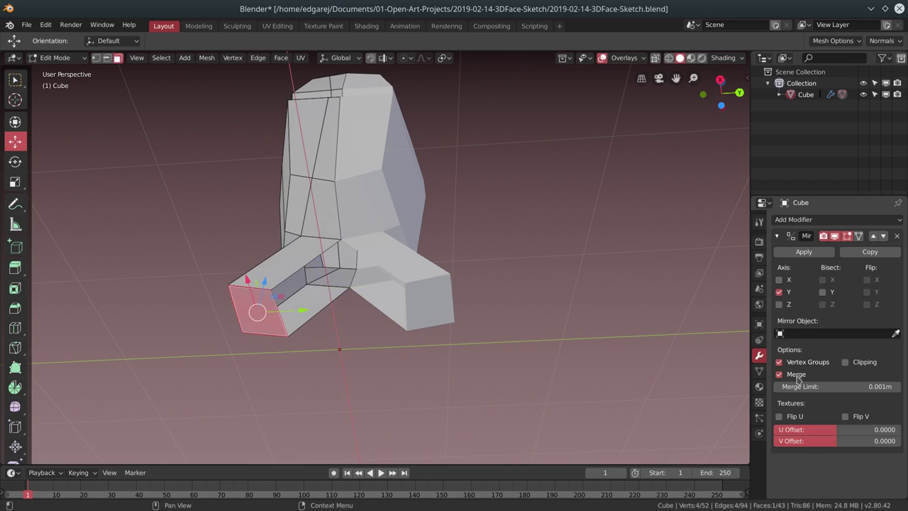
{"action": "left_click", "coordinate": [844, 361]}
{"action": "key", "text": "g"}
{"action": "left_click", "coordinate": [358, 312]}
{"action": "middle_click_drag", "start_coordinate": [357, 312], "coordinate": [480, 269]}
{"action": "scroll", "coordinate": [479, 270], "scroll_direction": "down", "scroll_amount": 2}
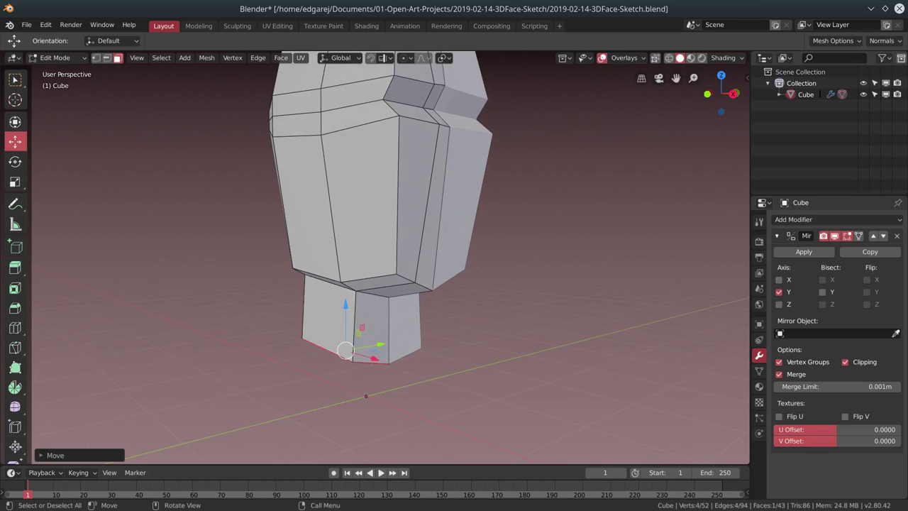
{"action": "mouse_move", "coordinate": [425, 284]}
{"action": "middle_mouse_down"}
{"action": "mouse_move", "coordinate": [454, 270]}
{"action": "mouse_move", "coordinate": [425, 255]}
{"action": "mouse_move", "coordinate": [404, 280]}
{"action": "mouse_move", "coordinate": [383, 277]}
{"action": "middle_mouse_up"}
Extrude the neck further and add a widened shoulder block below it
{"action": "key", "text": "e"}
{"action": "key", "text": "Return"}
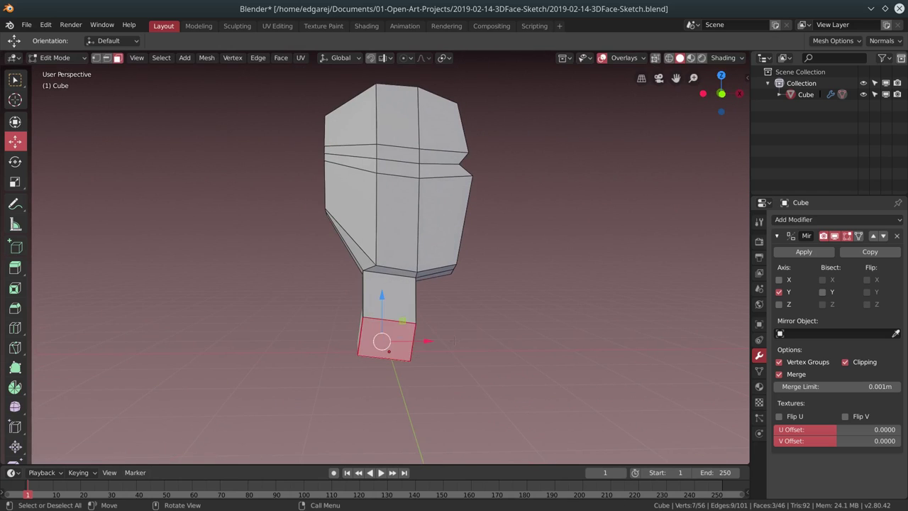
{"action": "middle_click_drag", "start_coordinate": [453, 341], "coordinate": [454, 270]}
{"action": "key", "text": "e"}
{"action": "key", "text": "Return"}
{"action": "key", "text": "s"}
{"action": "key", "text": "Return"}
Push the base's middle front edge forward into a V shape
{"action": "key", "text": "1"}
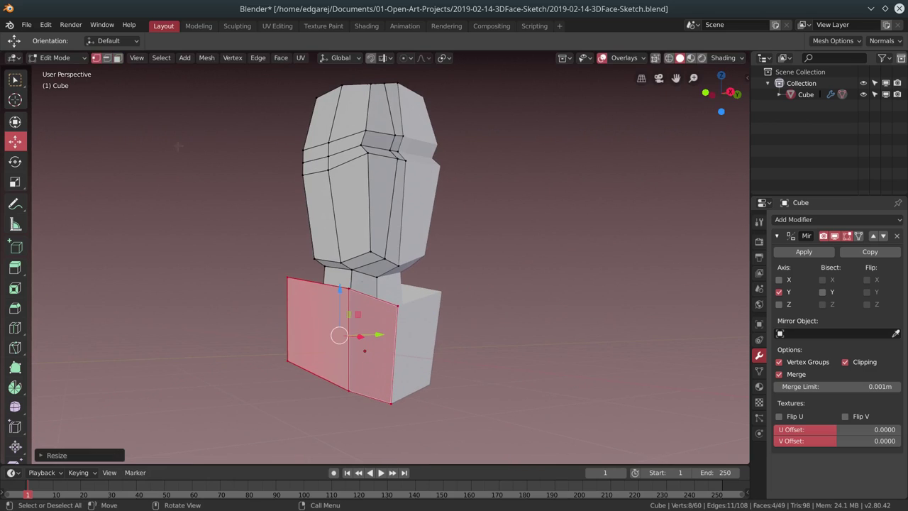
{"action": "left_click", "coordinate": [347, 340]}
{"action": "key", "text": "g"}
{"action": "left_click", "coordinate": [397, 333]}
{"action": "middle_click_drag", "start_coordinate": [411, 340], "coordinate": [427, 354]}
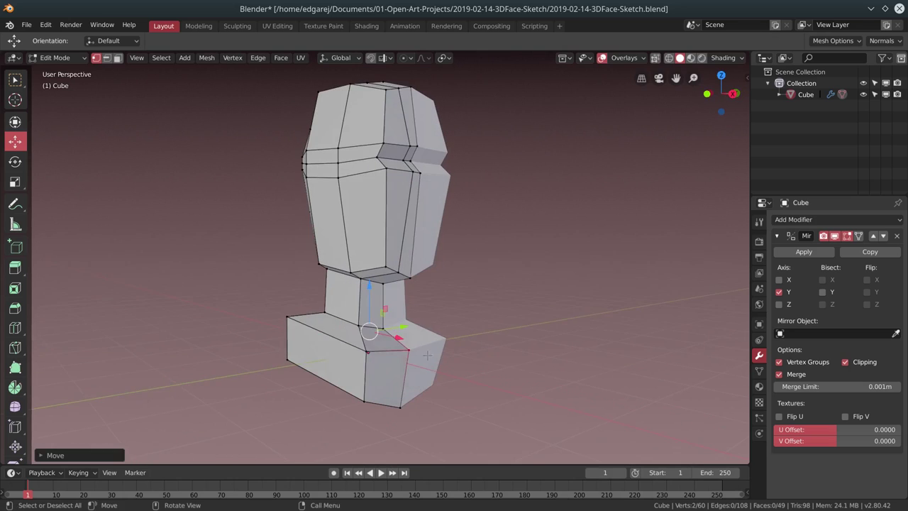
{"action": "left_click", "coordinate": [368, 351]}
{"action": "middle_click_drag", "start_coordinate": [368, 351], "coordinate": [426, 347]}
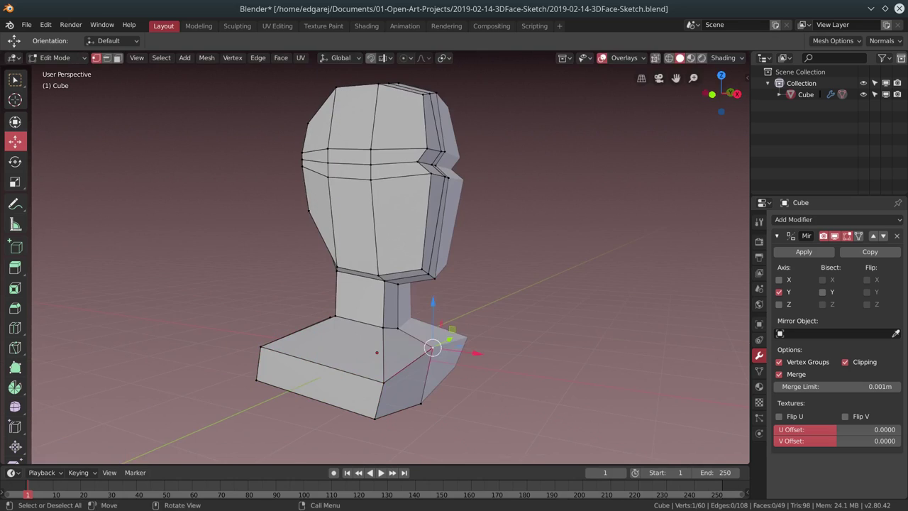
{"action": "key", "text": "a"}
{"action": "key", "text": "alt+a"}
Save the file and add an edge loop around the face
{"action": "left_click", "coordinate": [26, 24]}
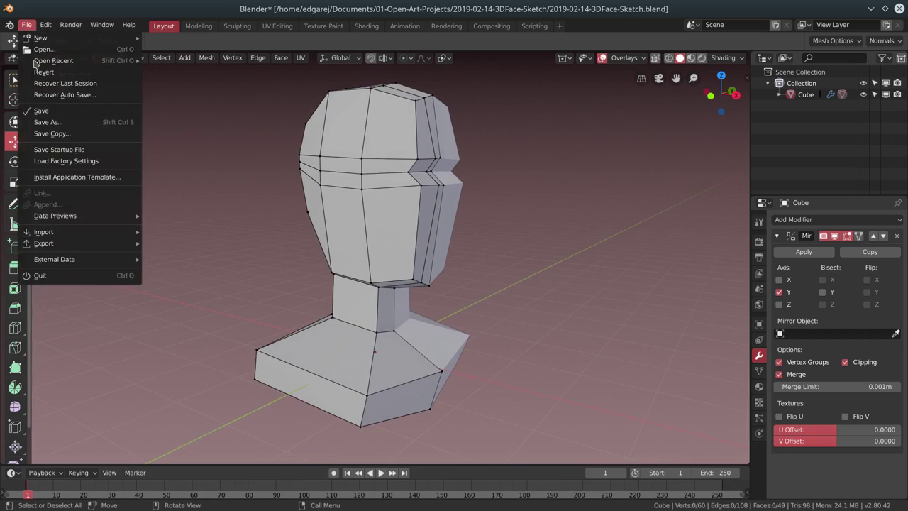
{"action": "left_click", "coordinate": [51, 109]}
{"action": "middle_click_drag", "start_coordinate": [436, 241], "coordinate": [451, 241]}
{"action": "left_click", "coordinate": [382, 228]}
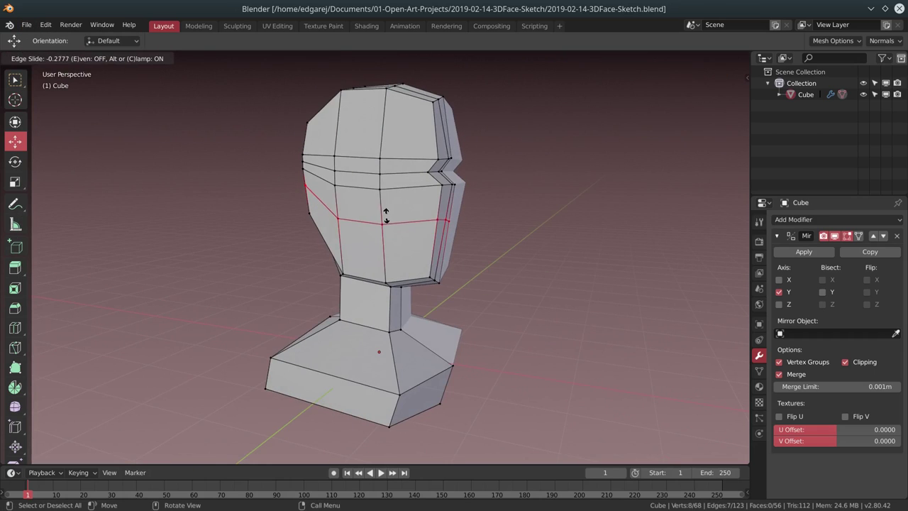
{"action": "left_click", "coordinate": [386, 215]}
{"action": "key", "text": "a"}
{"action": "key", "text": "alt+a"}
Extrude the front face of the head outward into a nose block
{"action": "middle_click_drag", "start_coordinate": [371, 209], "coordinate": [347, 209]}
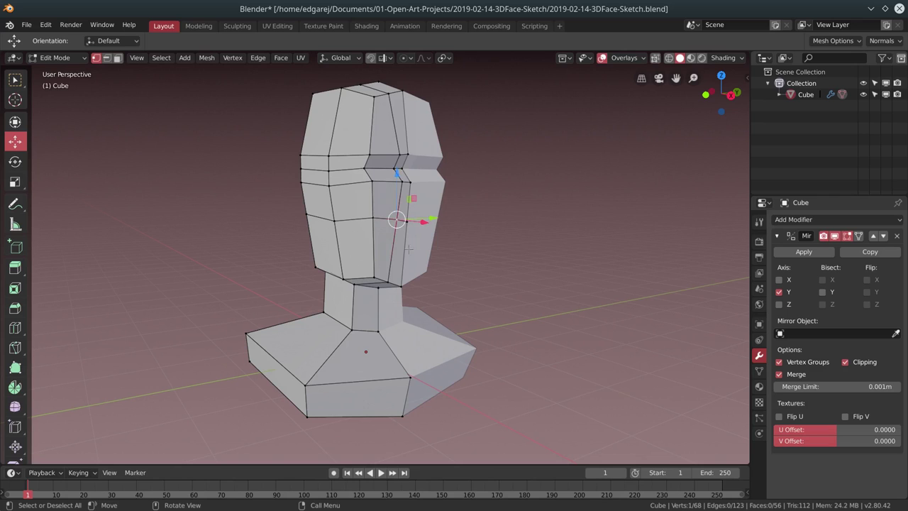
{"action": "scroll", "coordinate": [408, 248], "scroll_direction": "up", "scroll_amount": 3}
{"action": "left_click", "coordinate": [368, 338]}
{"action": "key", "text": "e"}
{"action": "left_click", "coordinate": [424, 362]}
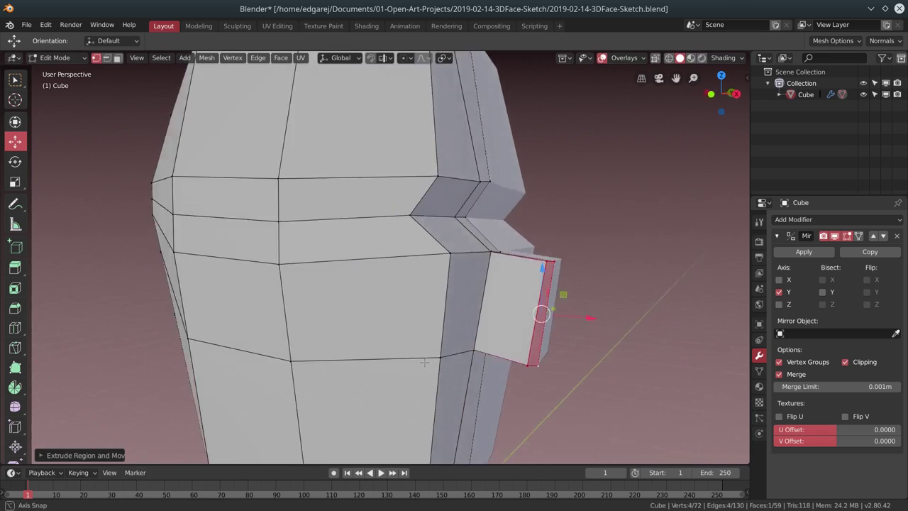
{"action": "key", "text": "3"}
{"action": "mouse_move", "coordinate": [424, 363]}
{"action": "middle_mouse_down"}
{"action": "mouse_move", "coordinate": [429, 305]}
{"action": "mouse_move", "coordinate": [394, 312]}
{"action": "mouse_move", "coordinate": [453, 284]}
{"action": "mouse_move", "coordinate": [497, 283]}
{"action": "middle_mouse_up"}
Move the nose vertices outward and adjust them into a wedge shape
{"action": "key", "text": "g"}
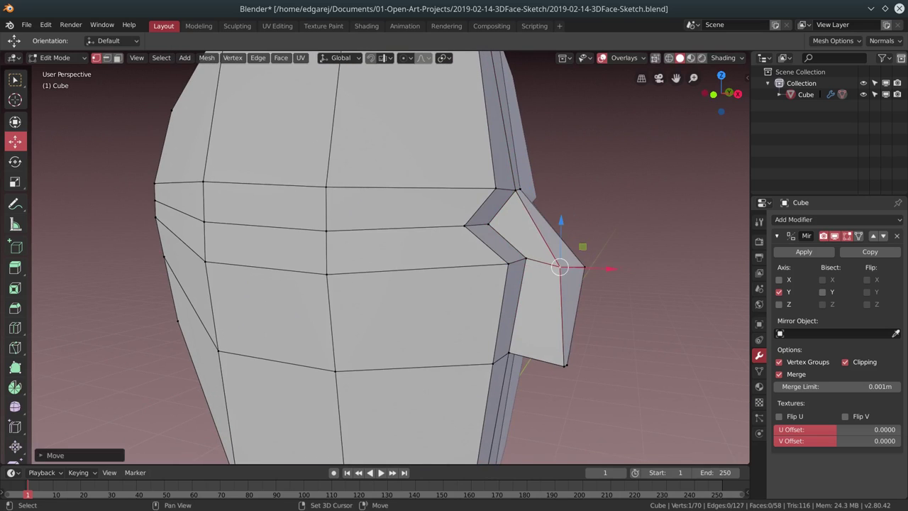
{"action": "left_click", "coordinate": [560, 262]}
{"action": "mouse_move", "coordinate": [425, 271]}
{"action": "middle_mouse_down"}
{"action": "mouse_move", "coordinate": [272, 271]}
{"action": "mouse_move", "coordinate": [355, 248]}
{"action": "middle_mouse_up"}
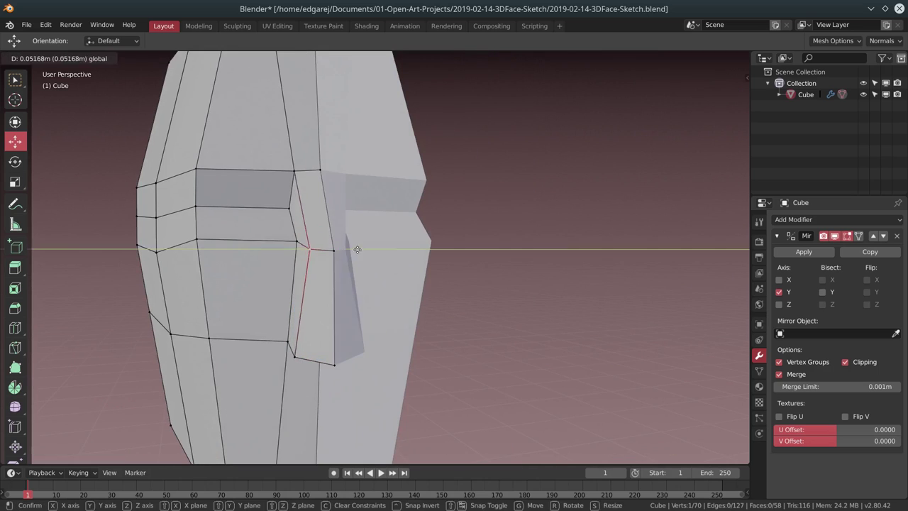
{"action": "left_click", "coordinate": [319, 182], "text": "shift"}
{"action": "middle_click_drag", "start_coordinate": [319, 182], "coordinate": [397, 213]}
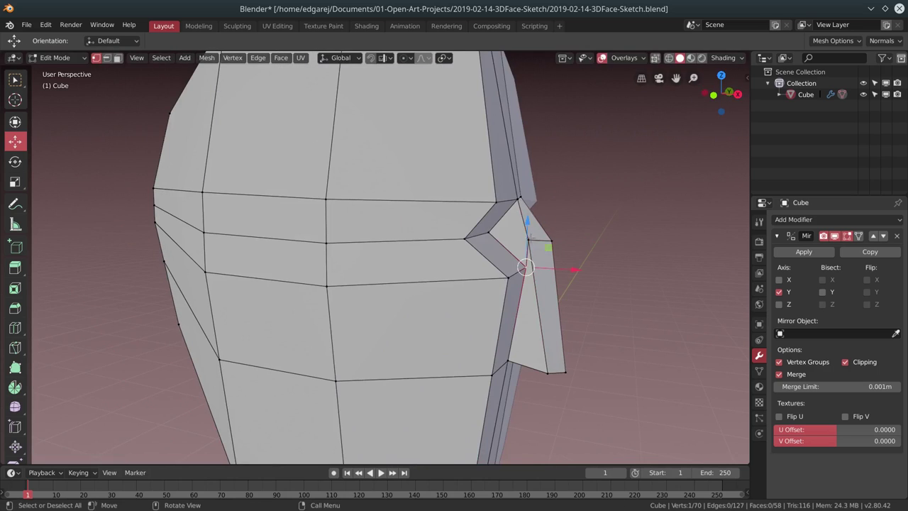
{"action": "key", "text": "g"}
{"action": "key", "text": "Return"}
{"action": "middle_click_drag", "start_coordinate": [543, 241], "coordinate": [509, 331]}
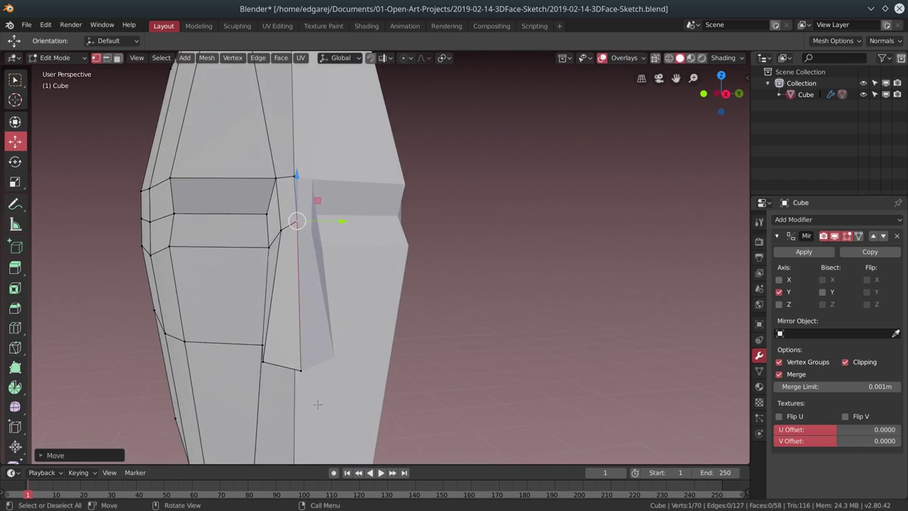
{"action": "key", "text": "g"}
{"action": "key", "text": "Return"}
{"action": "key", "text": "g"}
{"action": "left_click", "coordinate": [475, 262]}
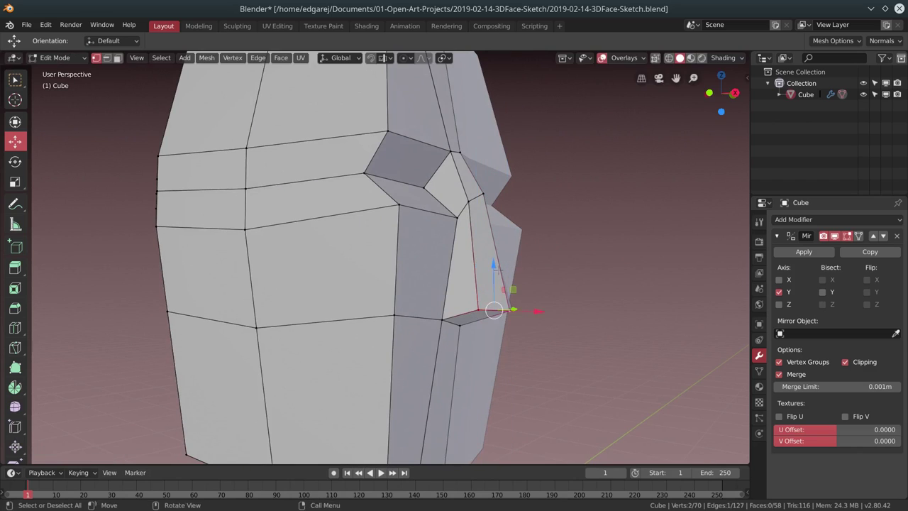
Turn on X-ray and box-select all the nose vertices
{"action": "key", "text": "a"}
{"action": "key", "text": "alt+a"}
{"action": "scroll", "coordinate": [355, 283], "scroll_direction": "down", "scroll_amount": 3}
{"action": "mouse_move", "coordinate": [355, 283]}
{"action": "middle_mouse_down"}
{"action": "mouse_move", "coordinate": [473, 349]}
{"action": "mouse_move", "coordinate": [360, 323]}
{"action": "middle_mouse_up"}
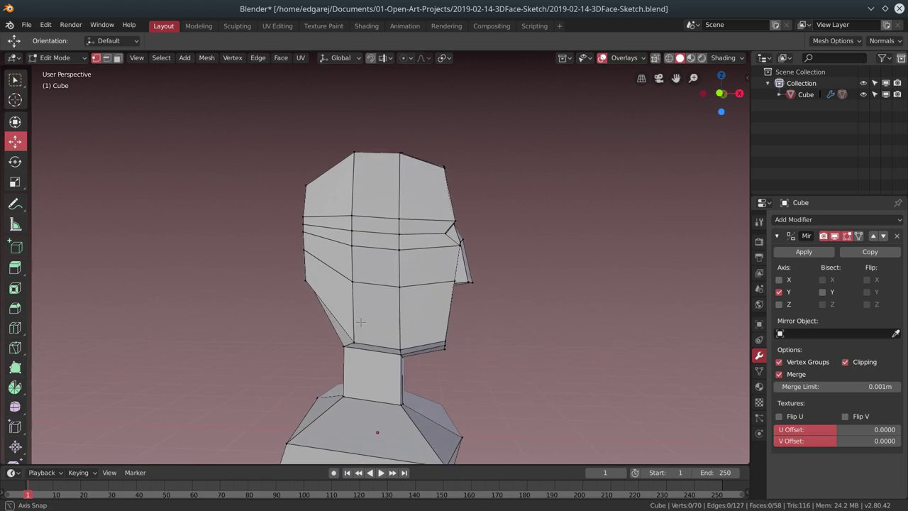
{"action": "key", "text": "alt+z"}
{"action": "left_click_drag", "start_coordinate": [496, 213], "coordinate": [443, 298]}
Lower the nose vertices straight down along the Z axis
{"action": "key", "text": "g"}
{"action": "key", "text": "z"}
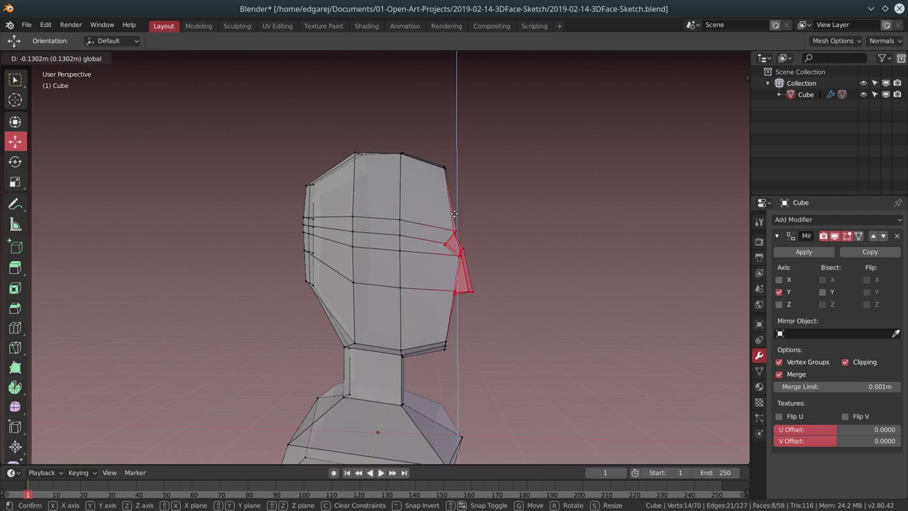
{"action": "left_click", "coordinate": [454, 212]}
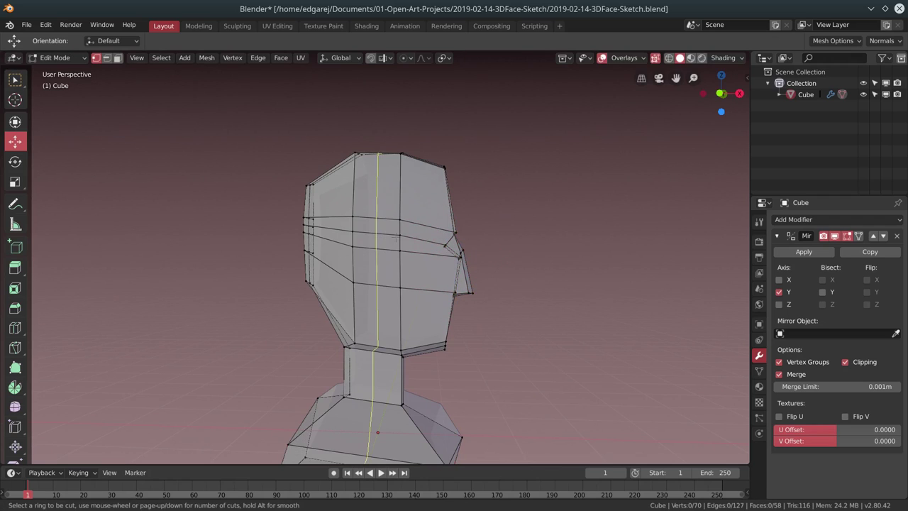
Add a vertical edge loop through the head
{"action": "left_click", "coordinate": [395, 239]}
{"action": "left_click", "coordinate": [395, 239]}
{"action": "mouse_move", "coordinate": [395, 239]}
{"action": "middle_mouse_down"}
{"action": "mouse_move", "coordinate": [367, 268]}
{"action": "mouse_move", "coordinate": [378, 260]}
{"action": "middle_mouse_up"}
Extrude two side faces of the head outward into an ear and adjust its position
{"action": "key", "text": "a"}
{"action": "key", "text": "alt+a"}
{"action": "key", "text": "3"}
{"action": "left_click", "coordinate": [654, 59]}
{"action": "middle_click_drag", "start_coordinate": [425, 284], "coordinate": [298, 269]}
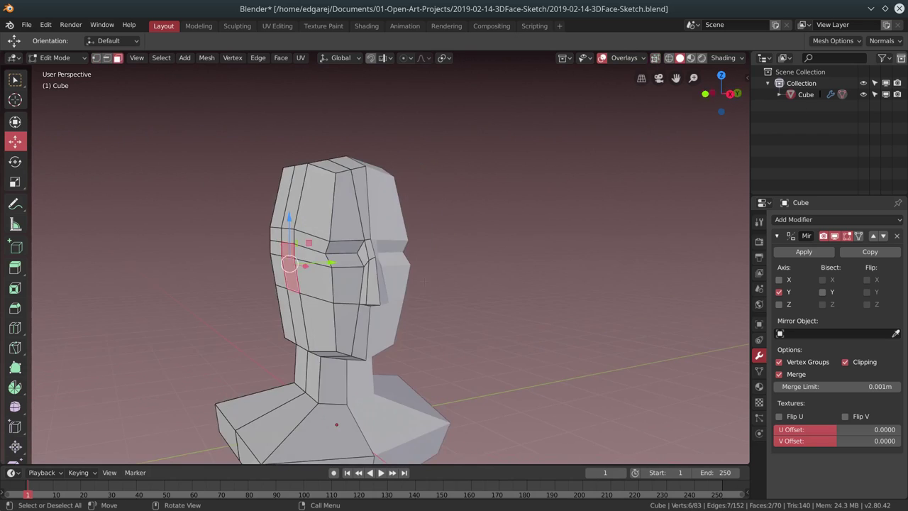
{"action": "key", "text": "e"}
{"action": "left_click", "coordinate": [213, 269]}
{"action": "middle_click_drag", "start_coordinate": [213, 270], "coordinate": [496, 284]}
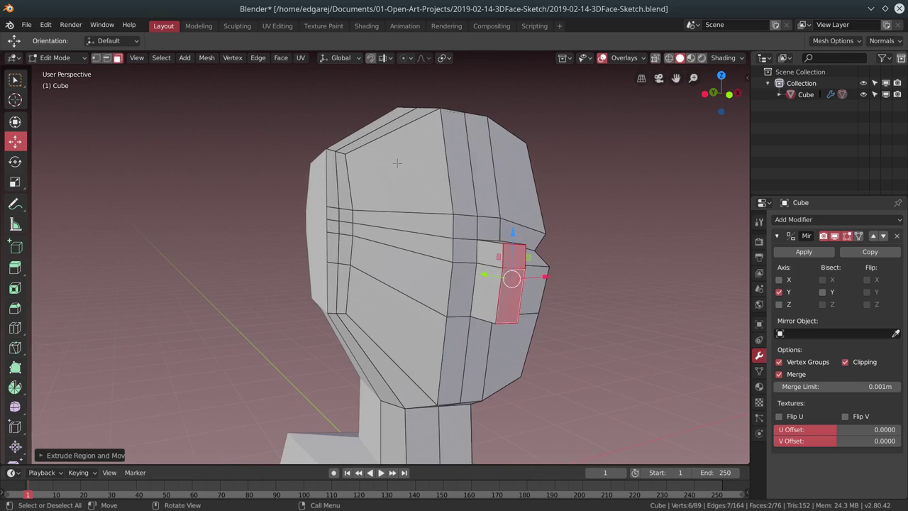
{"action": "middle_click_drag", "start_coordinate": [498, 247], "coordinate": [521, 272]}
{"action": "left_click", "coordinate": [521, 272]}
{"action": "key", "text": "g"}
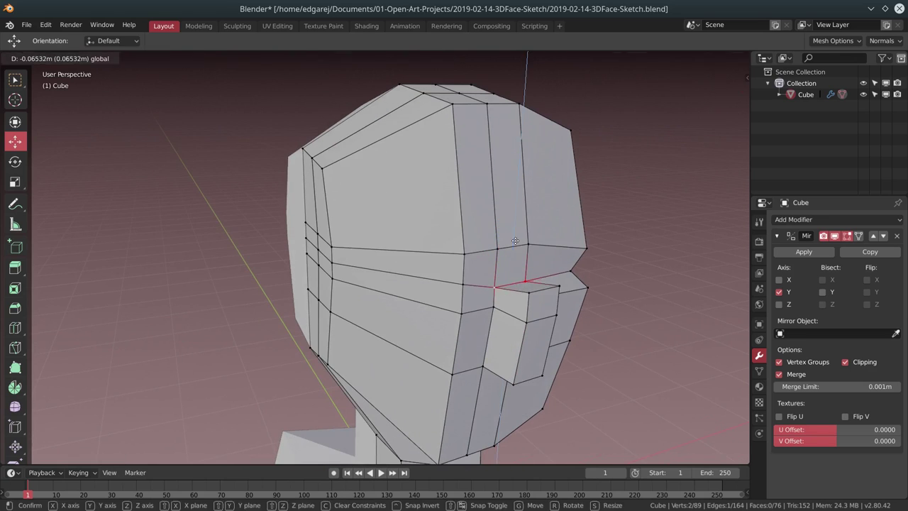
{"action": "left_click", "coordinate": [555, 324]}
Push the eye-area faces into the head in X-ray front orthographic view
{"action": "mouse_move", "coordinate": [426, 283]}
{"action": "middle_mouse_down"}
{"action": "mouse_move", "coordinate": [496, 283]}
{"action": "mouse_move", "coordinate": [425, 283]}
{"action": "mouse_move", "coordinate": [454, 277]}
{"action": "middle_mouse_up"}
{"action": "left_click", "coordinate": [557, 261]}
{"action": "mouse_move", "coordinate": [557, 261]}
{"action": "middle_mouse_down"}
{"action": "mouse_move", "coordinate": [372, 309]}
{"action": "mouse_move", "coordinate": [378, 323]}
{"action": "mouse_move", "coordinate": [485, 215]}
{"action": "middle_mouse_up"}
{"action": "key", "text": "a"}
{"action": "key", "text": "alt+a"}
{"action": "scroll", "coordinate": [346, 300], "scroll_direction": "down", "scroll_amount": 3}
{"action": "key", "text": "alt+z"}
{"action": "key", "text": "KP_1"}
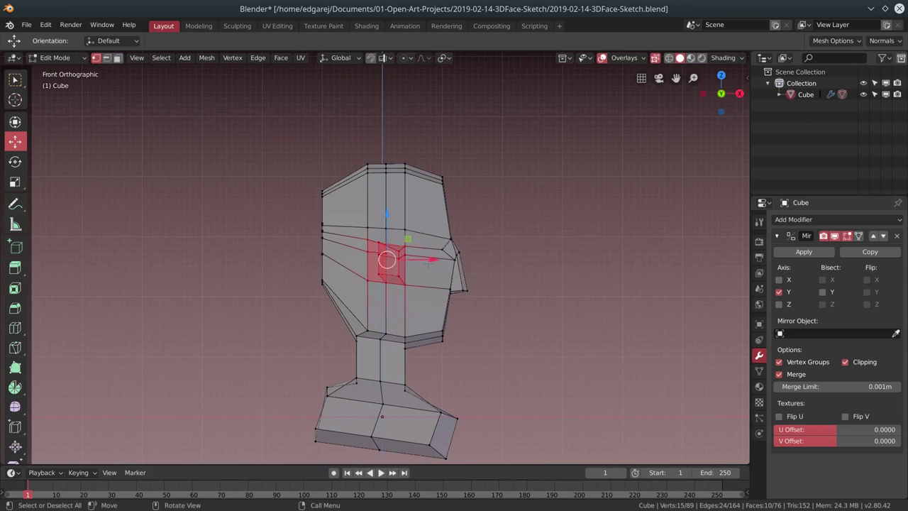
{"action": "left_click_drag", "start_coordinate": [420, 263], "coordinate": [414, 263]}
Select the nose-front vertices and pull the nose tip further forward
{"action": "key", "text": "a"}
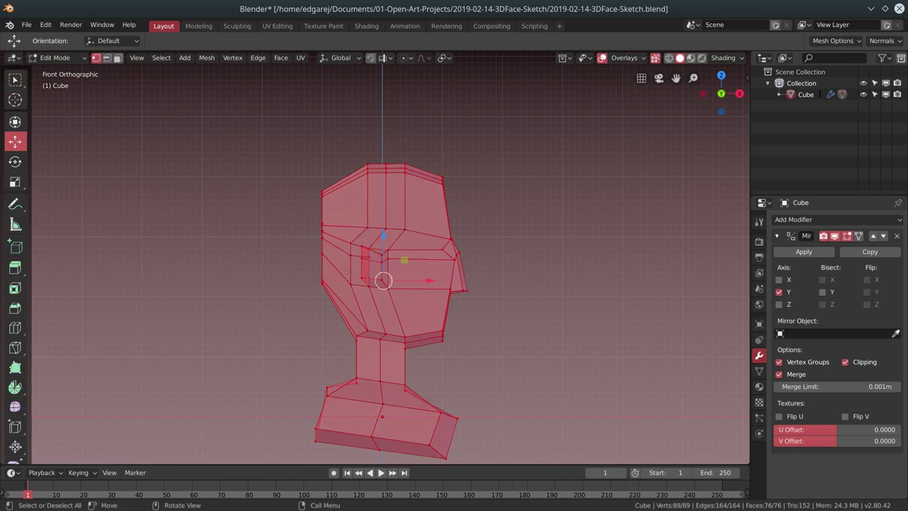
{"action": "key", "text": "alt+a"}
{"action": "left_click_drag", "start_coordinate": [288, 206], "coordinate": [334, 269]}
{"action": "left_click_drag", "start_coordinate": [366, 236], "coordinate": [351, 236]}
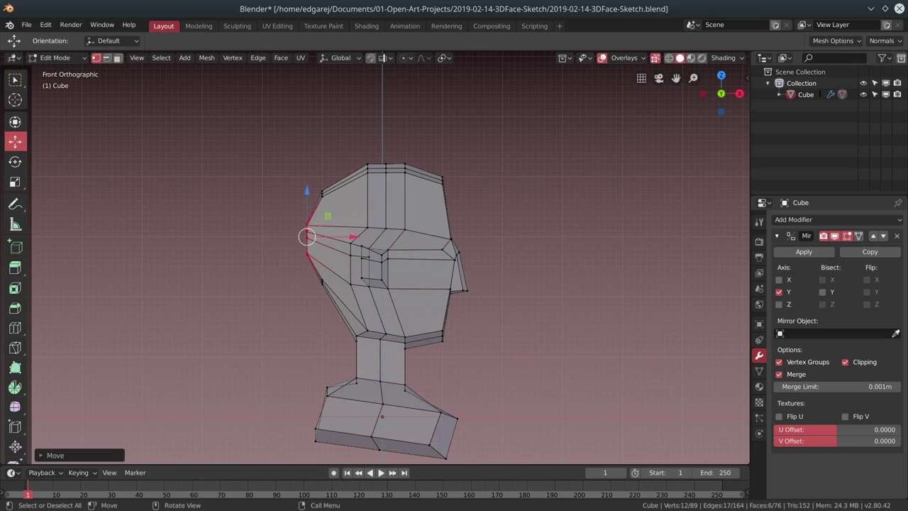
{"action": "key", "text": "Tab"}
Apply the Mirror modifier and add a Subdivision Surface at level 2
{"action": "mouse_move", "coordinate": [596, 300]}
{"action": "middle_mouse_down"}
{"action": "mouse_move", "coordinate": [646, 190]}
{"action": "mouse_move", "coordinate": [624, 213]}
{"action": "middle_mouse_up"}
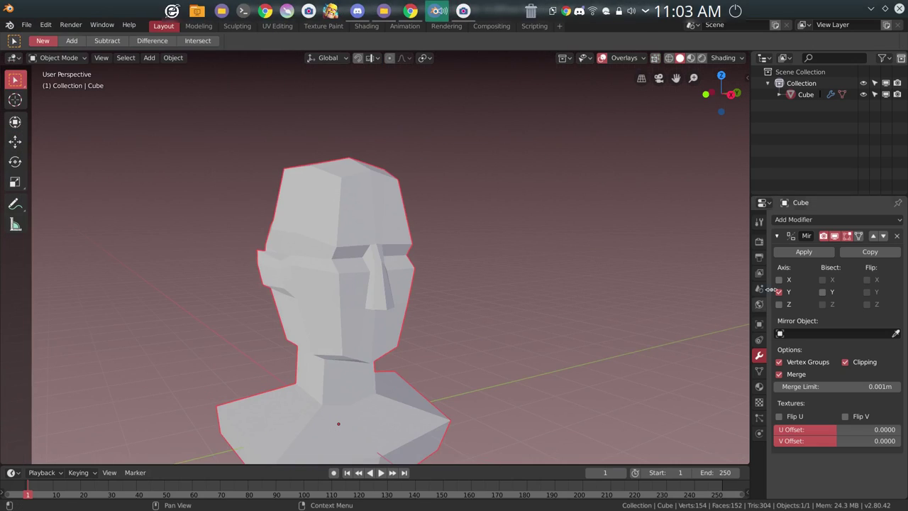
{"action": "left_click", "coordinate": [803, 252]}
{"action": "key", "text": "ctrl+1"}
{"action": "key", "text": "ctrl+2"}
Set the subdivision type to Simple so the head stays faceted
{"action": "mouse_move", "coordinate": [726, 395]}
{"action": "middle_mouse_down"}
{"action": "mouse_move", "coordinate": [592, 312]}
{"action": "mouse_move", "coordinate": [449, 317]}
{"action": "mouse_move", "coordinate": [884, 324]}
{"action": "middle_mouse_up"}
{"action": "key", "text": "ctrl+0"}
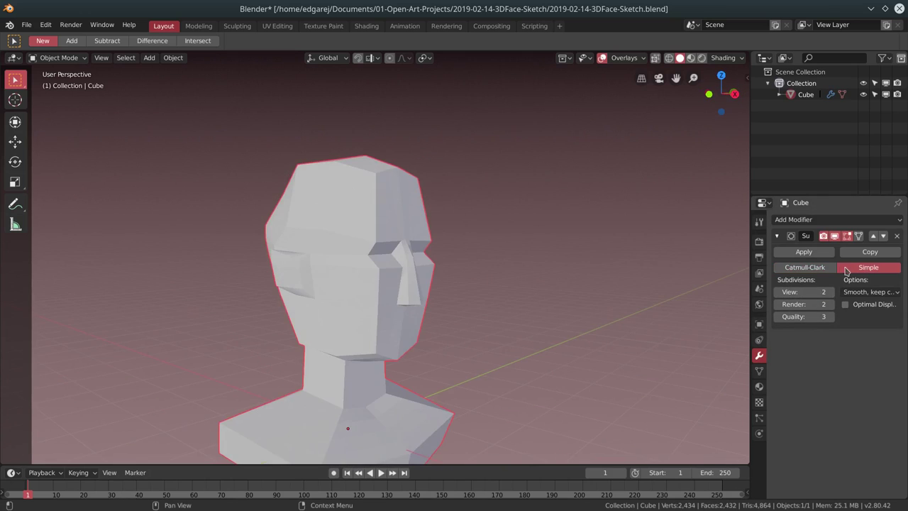
{"action": "key", "text": "ctrl+2"}
{"action": "left_click", "coordinate": [885, 291]}
{"action": "left_click", "coordinate": [871, 291]}
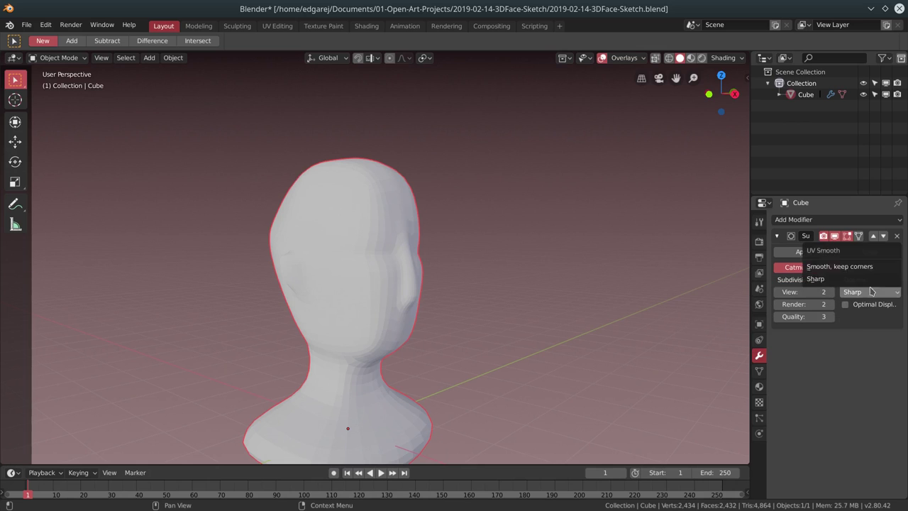
{"action": "mouse_move", "coordinate": [503, 372]}
{"action": "middle_mouse_down"}
{"action": "mouse_move", "coordinate": [425, 366]}
{"action": "mouse_move", "coordinate": [515, 365]}
{"action": "mouse_move", "coordinate": [444, 359]}
{"action": "mouse_move", "coordinate": [576, 345]}
{"action": "middle_mouse_up"}
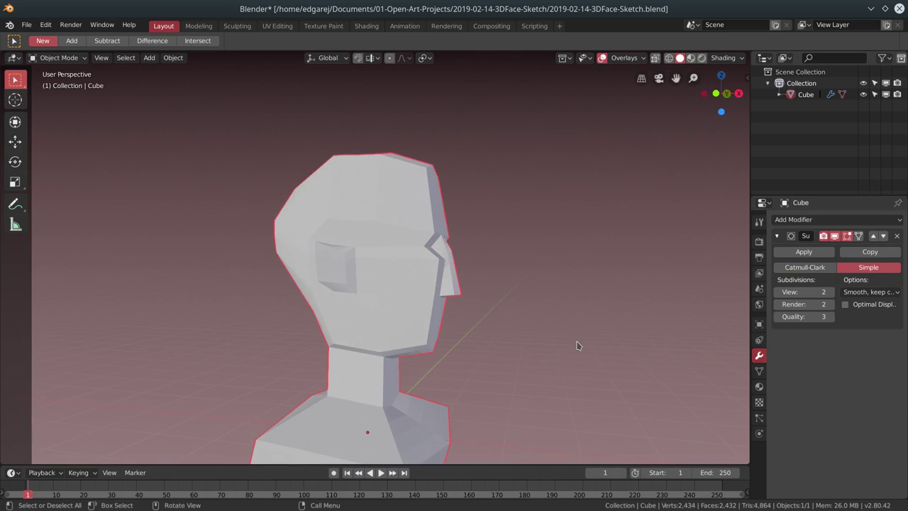
{"action": "key", "text": "Tab"}
{"action": "scroll", "coordinate": [577, 345], "scroll_direction": "up", "scroll_amount": 3}
{"action": "scroll", "coordinate": [577, 346], "scroll_direction": "up", "scroll_amount": 4}
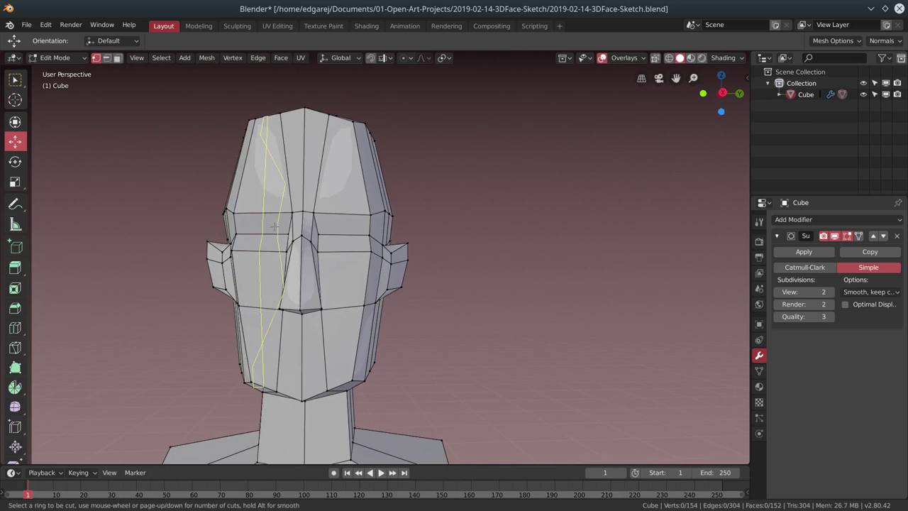
Add vertical edge loops down the cheek and side of the head, redoing one misplaced cut
{"action": "left_click", "coordinate": [274, 226]}
{"action": "left_click", "coordinate": [304, 239]}
{"action": "key", "text": "ctrl+z"}
{"action": "key", "text": "ctrl+r"}
{"action": "left_click", "coordinate": [323, 239]}
{"action": "left_click", "coordinate": [307, 239]}
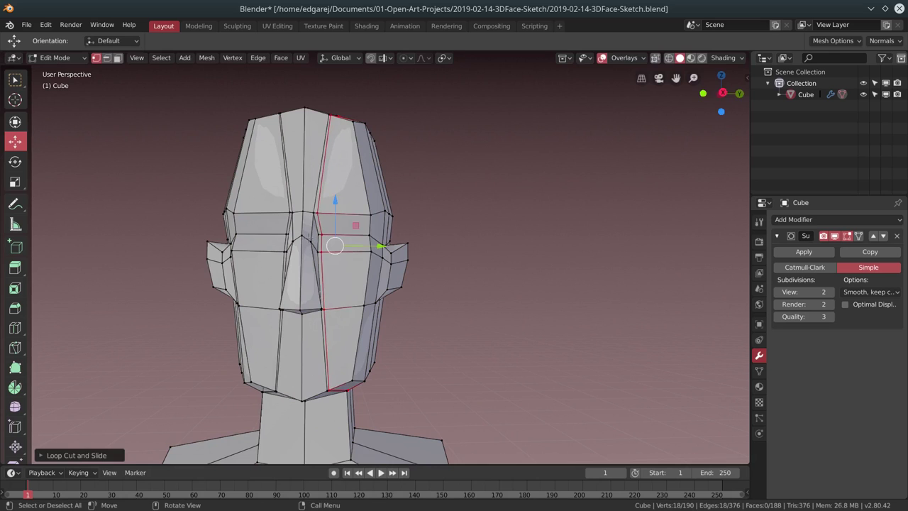
{"action": "middle_click_drag", "start_coordinate": [326, 255], "coordinate": [413, 257]}
{"action": "key", "text": "ctrl+r"}
{"action": "left_click", "coordinate": [413, 257]}
{"action": "left_click", "coordinate": [413, 256]}
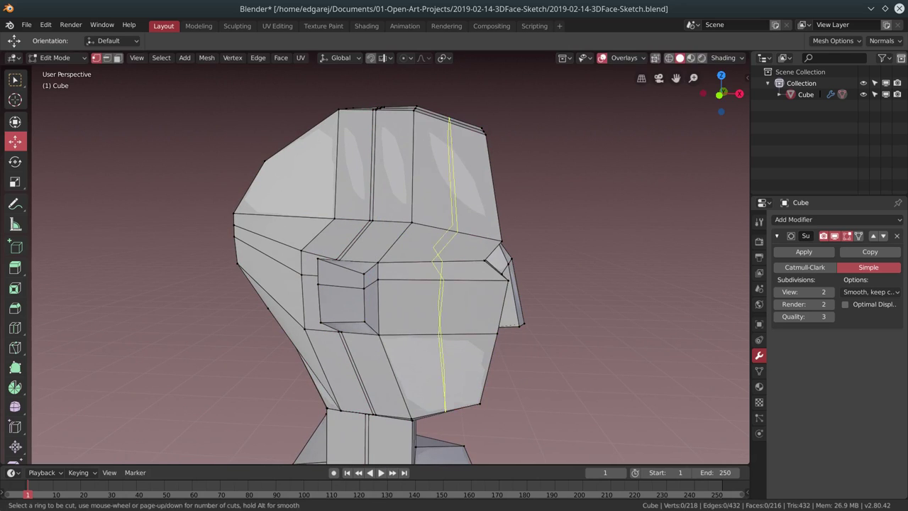
{"action": "left_click", "coordinate": [440, 284]}
Box-select one half of the mesh in X-ray and delete its vertices
{"action": "key", "text": "a"}
{"action": "key", "text": "KP_1"}
{"action": "key", "text": "alt+z"}
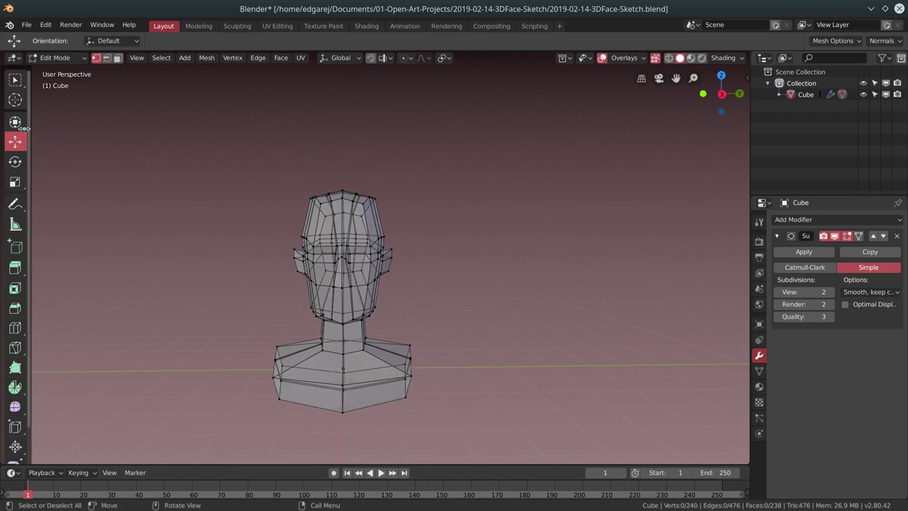
{"action": "left_click_drag", "start_coordinate": [346, 168], "coordinate": [434, 420]}
{"action": "key", "text": "KP_3"}
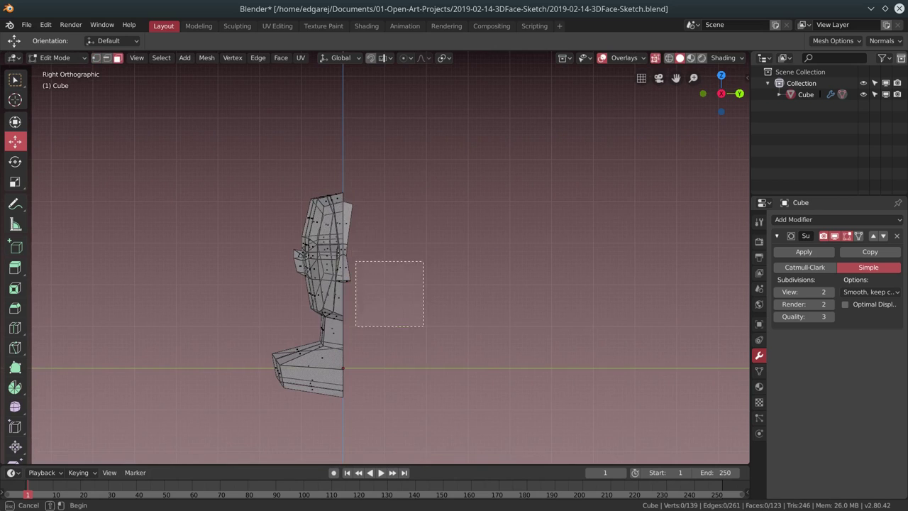
{"action": "key", "text": "x"}
{"action": "left_click", "coordinate": [405, 317]}
Remove the old subdivision, then add and apply a Mirror modifier to rebuild the other half
{"action": "left_click", "coordinate": [897, 236]}
{"action": "left_click", "coordinate": [836, 219]}
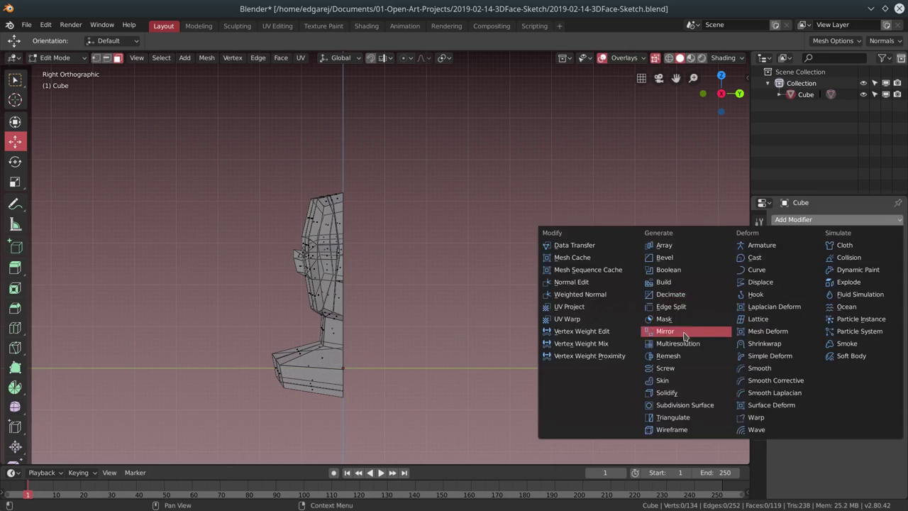
{"action": "left_click", "coordinate": [634, 328]}
{"action": "key", "text": "Tab"}
{"action": "left_click", "coordinate": [803, 252]}
Add a Subdivision Surface modifier set to Catmull-Clark to smooth the bust
{"action": "left_click", "coordinate": [837, 219]}
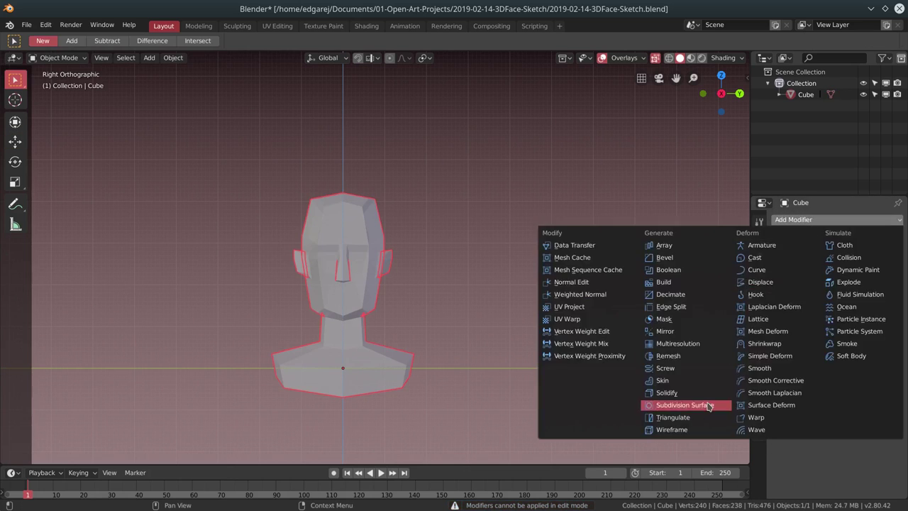
{"action": "left_click", "coordinate": [638, 344]}
{"action": "middle_click_drag", "start_coordinate": [639, 346], "coordinate": [658, 62]}
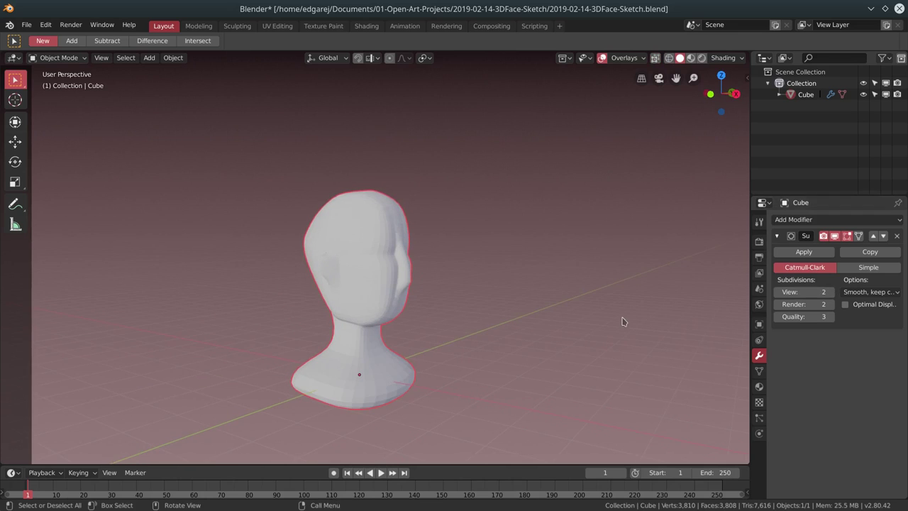
{"action": "left_click", "coordinate": [803, 252]}
{"action": "left_click", "coordinate": [237, 25]}
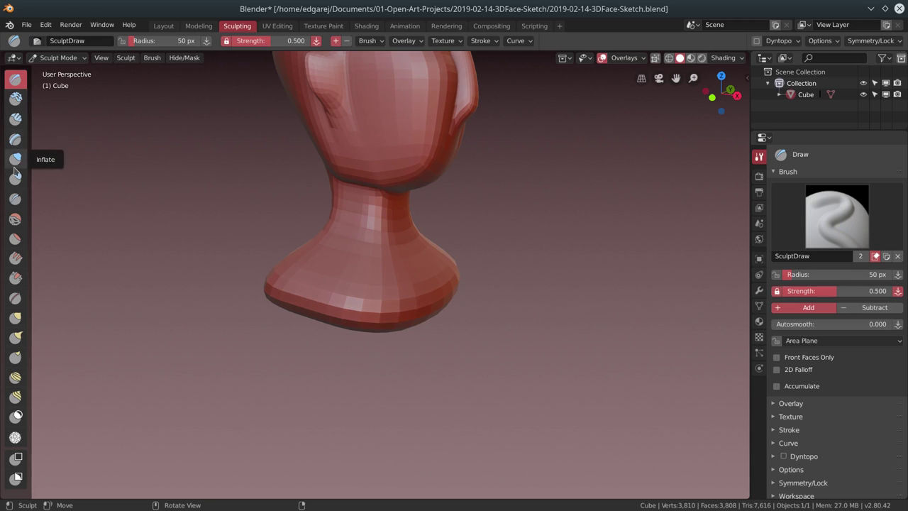
Select the Grab brush and look around the head, briefly leaving and re-entering Sculpt Mode
{"action": "left_click", "coordinate": [16, 318]}
{"action": "scroll", "coordinate": [551, 187], "scroll_direction": "down", "scroll_amount": 3}
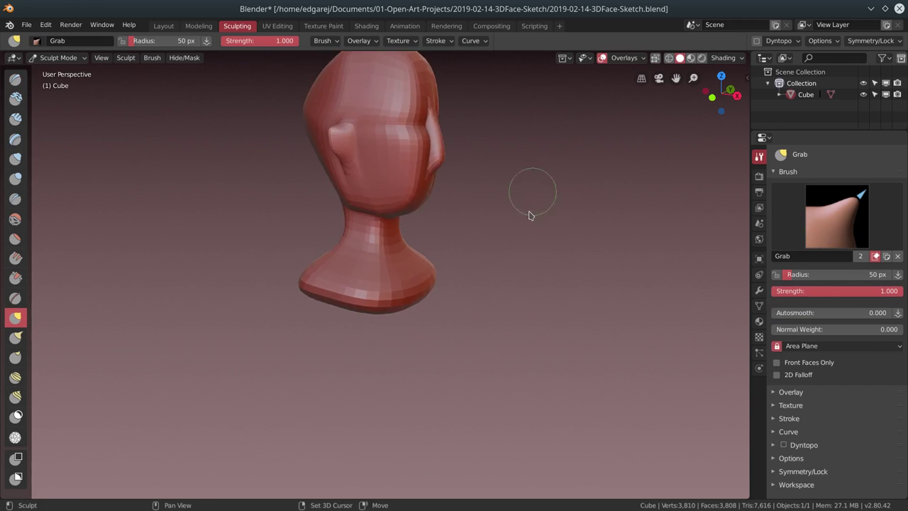
{"action": "scroll", "coordinate": [531, 189], "scroll_direction": "up", "scroll_amount": 4}
{"action": "middle_click_drag", "start_coordinate": [536, 229], "coordinate": [398, 230]}
{"action": "middle_click_drag", "start_coordinate": [368, 198], "coordinate": [373, 184]}
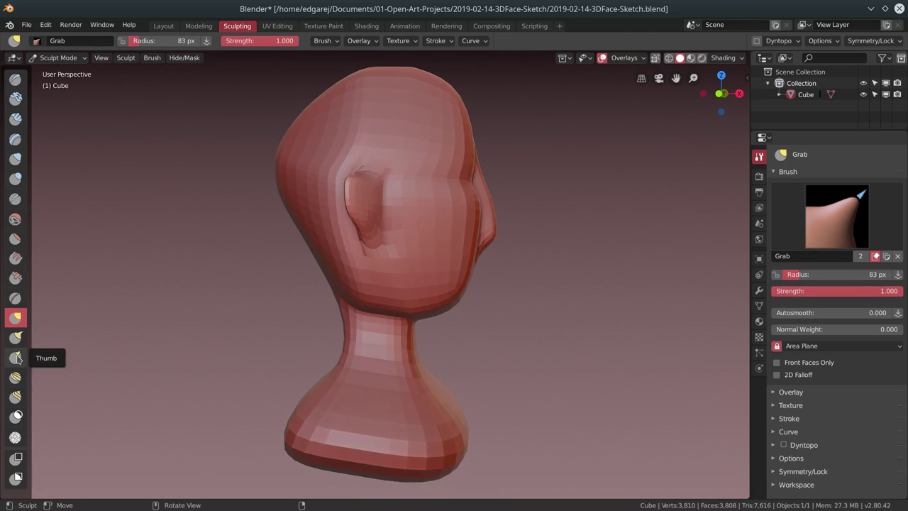
{"action": "mouse_move", "coordinate": [298, 255]}
{"action": "middle_mouse_down"}
{"action": "mouse_move", "coordinate": [447, 307]}
{"action": "mouse_move", "coordinate": [517, 265]}
{"action": "middle_mouse_up"}
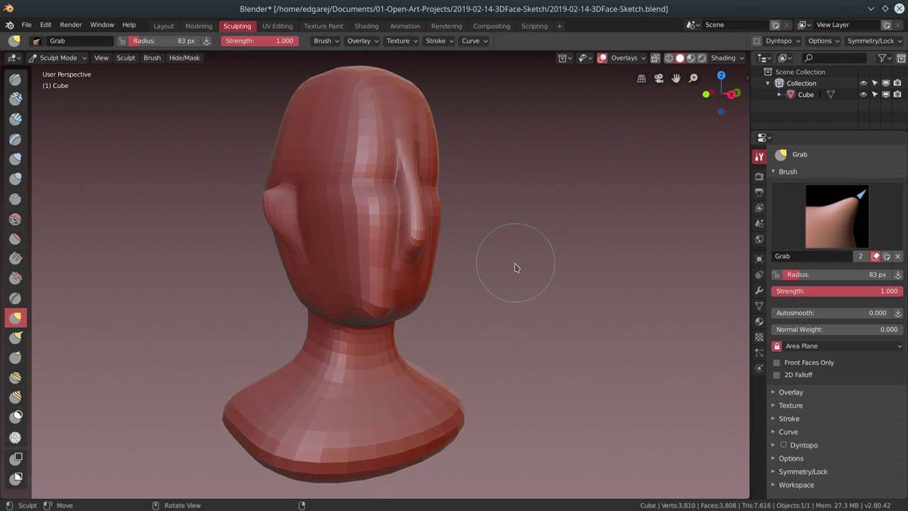
{"action": "key", "text": "ctrl+Tab"}
{"action": "key", "text": "ctrl+Tab"}
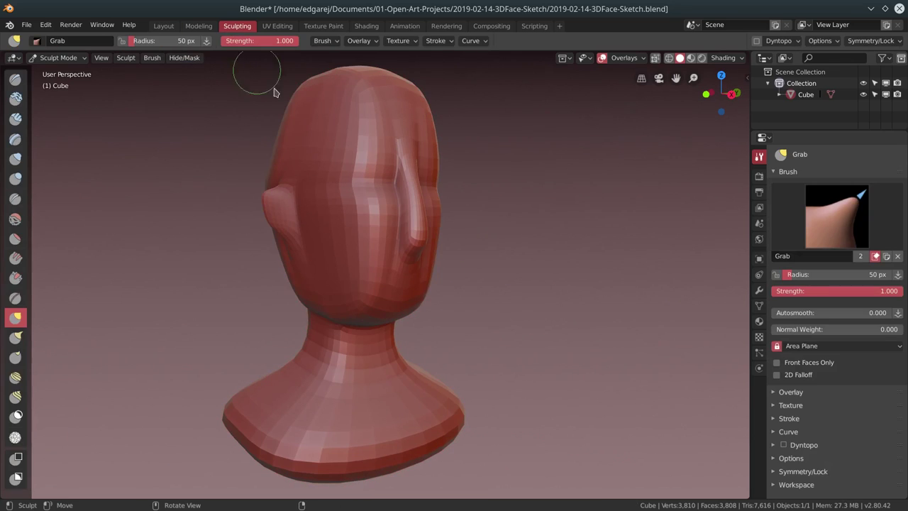
{"action": "left_click", "coordinate": [874, 40]}
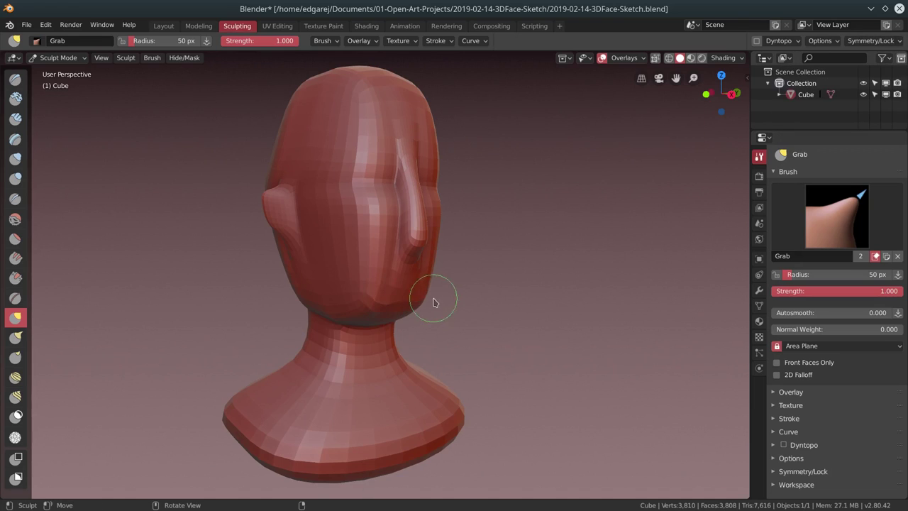
Set the Grab brush to 78 px and pull a nose out of the face
{"action": "middle_click_drag", "start_coordinate": [432, 299], "coordinate": [486, 307]}
{"action": "key", "text": "f"}
{"action": "left_click", "coordinate": [456, 305]}
{"action": "left_click_drag", "start_coordinate": [457, 305], "coordinate": [462, 202]}
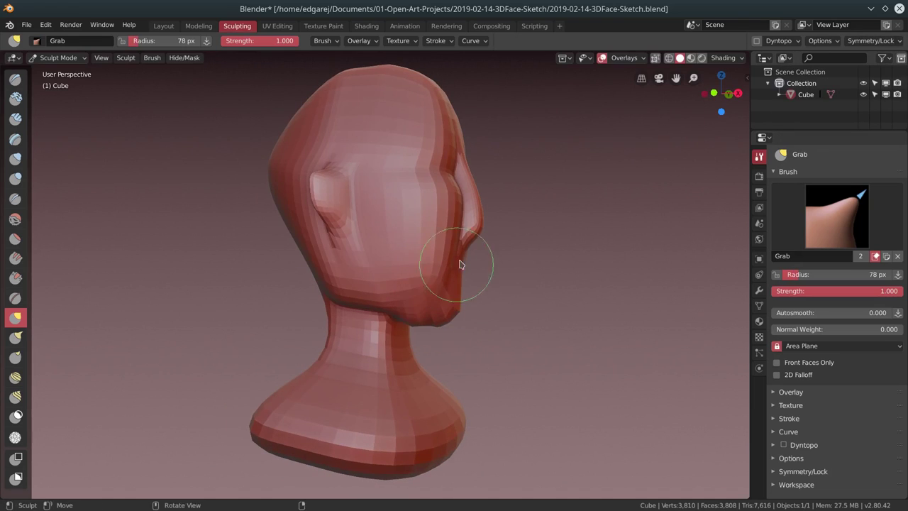
{"action": "middle_click_drag", "start_coordinate": [465, 216], "coordinate": [448, 263]}
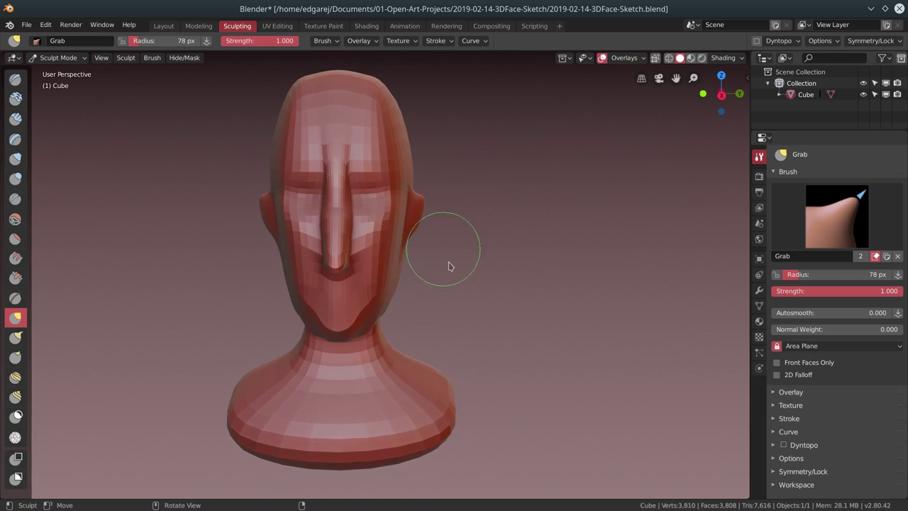
Resize the brush to 84 px and reshape the ear on the side of the head
{"action": "key", "text": "f"}
{"action": "left_click", "coordinate": [525, 303]}
{"action": "middle_click_drag", "start_coordinate": [528, 267], "coordinate": [571, 264]}
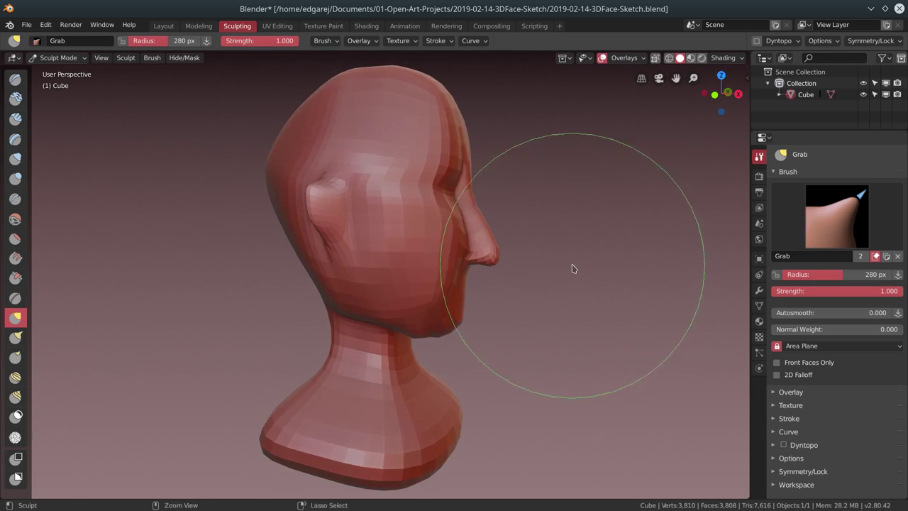
{"action": "scroll", "coordinate": [571, 264], "scroll_direction": "down", "scroll_amount": 3}
{"action": "key", "text": "f"}
{"action": "left_click", "coordinate": [520, 265]}
{"action": "key", "text": "f"}
{"action": "left_click", "coordinate": [366, 211]}
{"action": "middle_click_drag", "start_coordinate": [366, 211], "coordinate": [416, 192]}
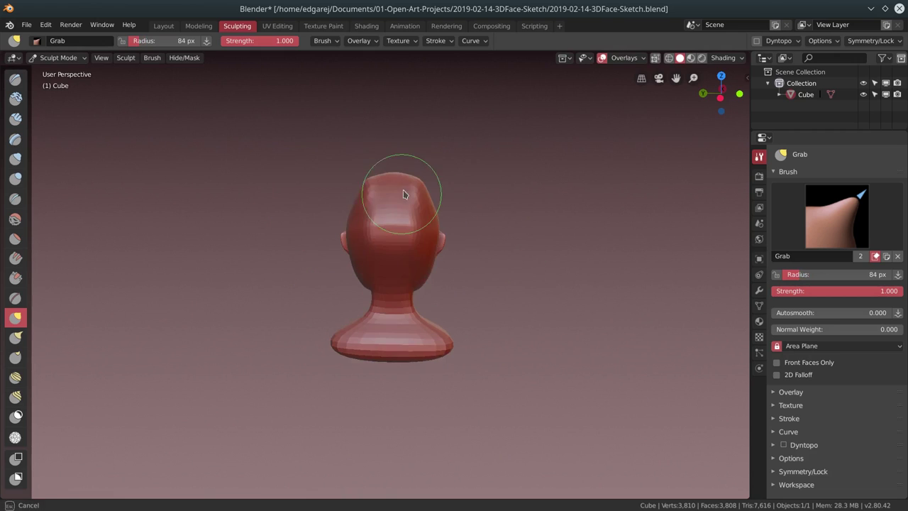
{"action": "middle_click_drag", "start_coordinate": [426, 284], "coordinate": [375, 242]}
{"action": "left_click_drag", "start_coordinate": [375, 242], "coordinate": [367, 236]}
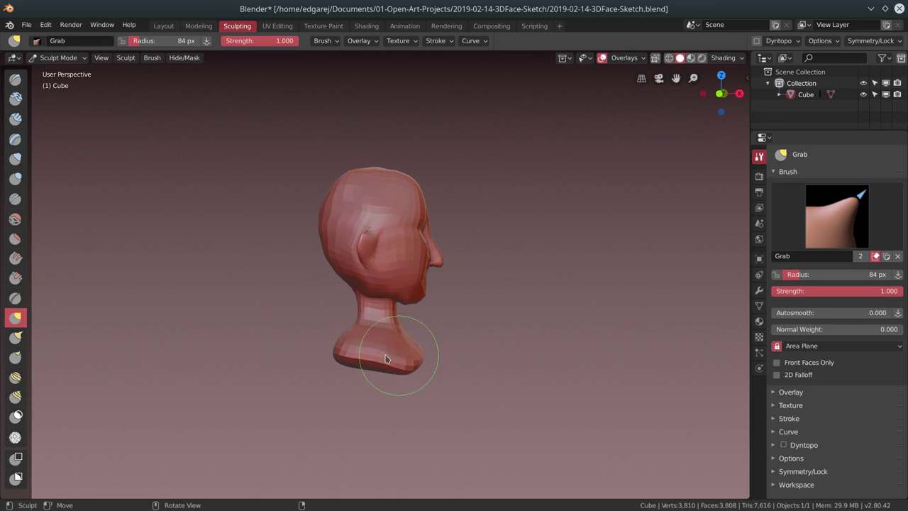
Pull the shoulder base outward, reshape the nose and face, and shrink the brush to 38 px
{"action": "left_click_drag", "start_coordinate": [385, 359], "coordinate": [423, 354]}
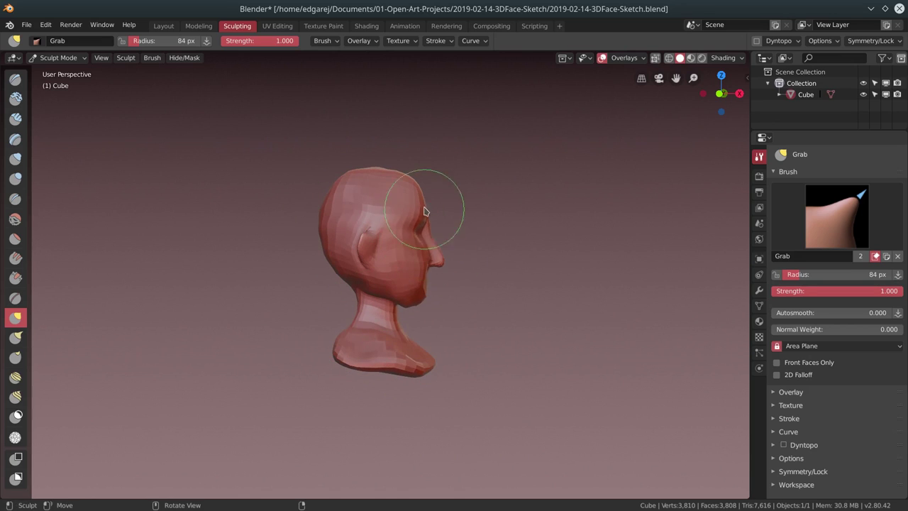
{"action": "middle_click_drag", "start_coordinate": [426, 211], "coordinate": [395, 257]}
{"action": "left_click_drag", "start_coordinate": [395, 257], "coordinate": [384, 257]}
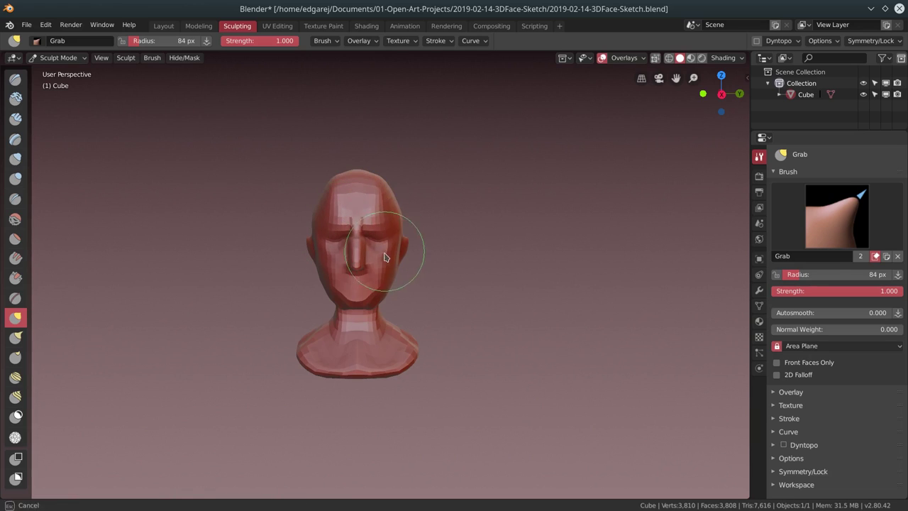
{"action": "middle_click_drag", "start_coordinate": [388, 287], "coordinate": [482, 286]}
{"action": "key", "text": "f"}
{"action": "left_click", "coordinate": [367, 243]}
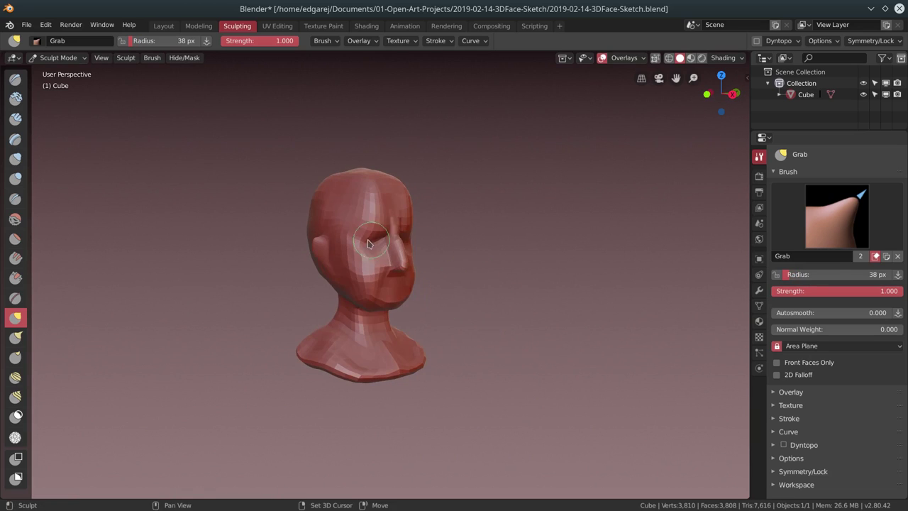
{"action": "middle_click_drag", "start_coordinate": [373, 299], "coordinate": [440, 295]}
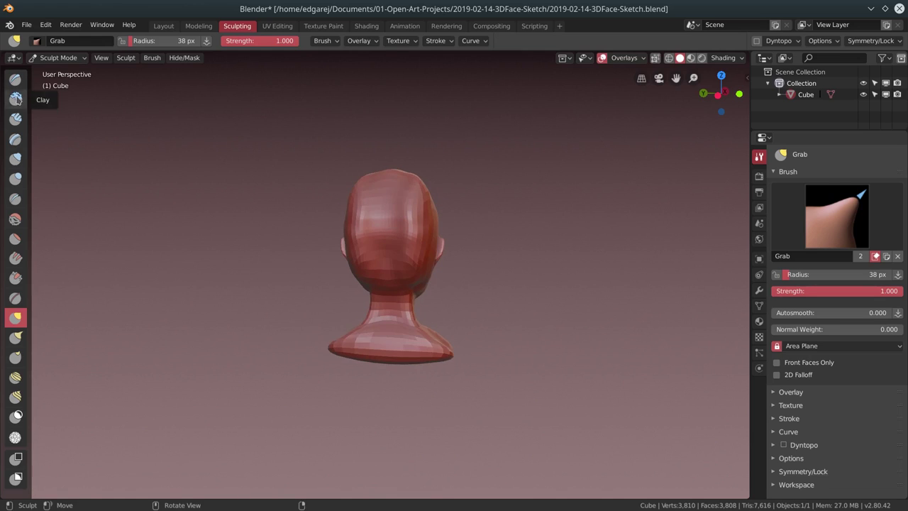
Build up clay on the back of the head with the Clay Strips brush
{"action": "left_click", "coordinate": [15, 118]}
{"action": "left_click_drag", "start_coordinate": [371, 207], "coordinate": [409, 186]}
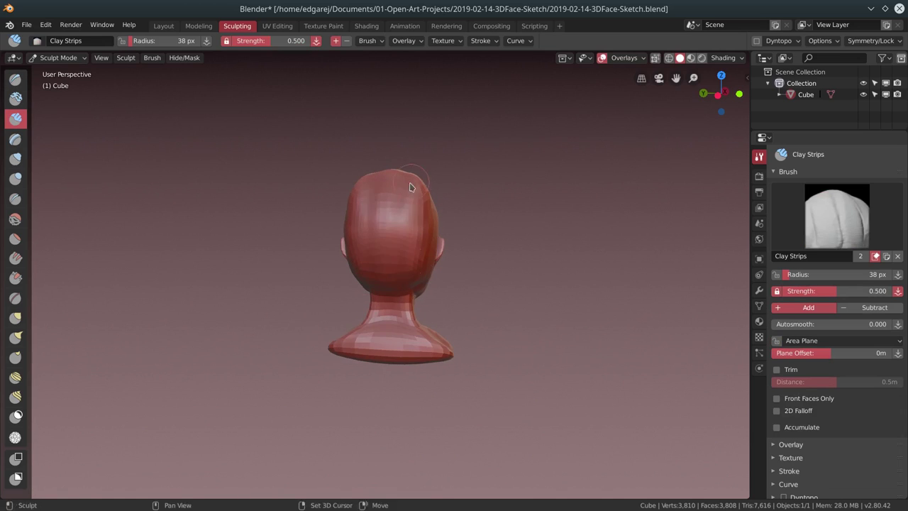
{"action": "middle_click_drag", "start_coordinate": [401, 216], "coordinate": [376, 220]}
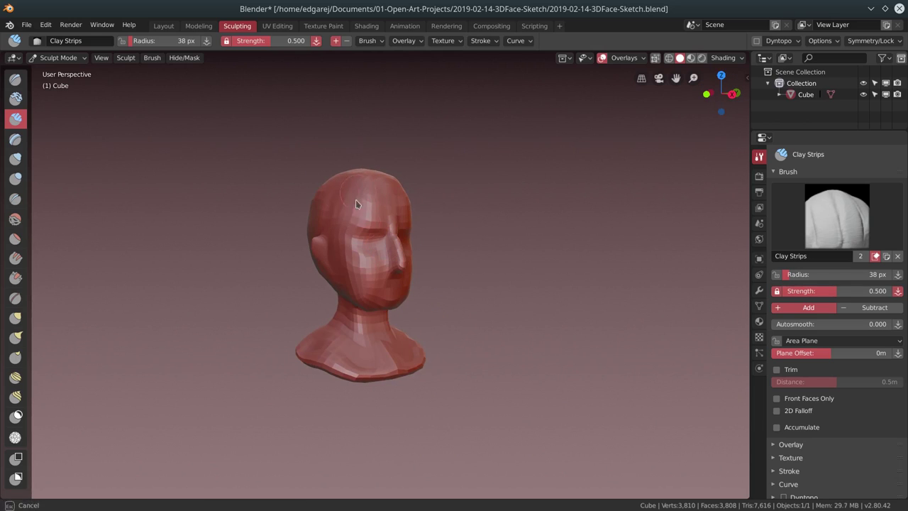
{"action": "middle_click_drag", "start_coordinate": [419, 254], "coordinate": [372, 237]}
{"action": "key", "text": "g"}
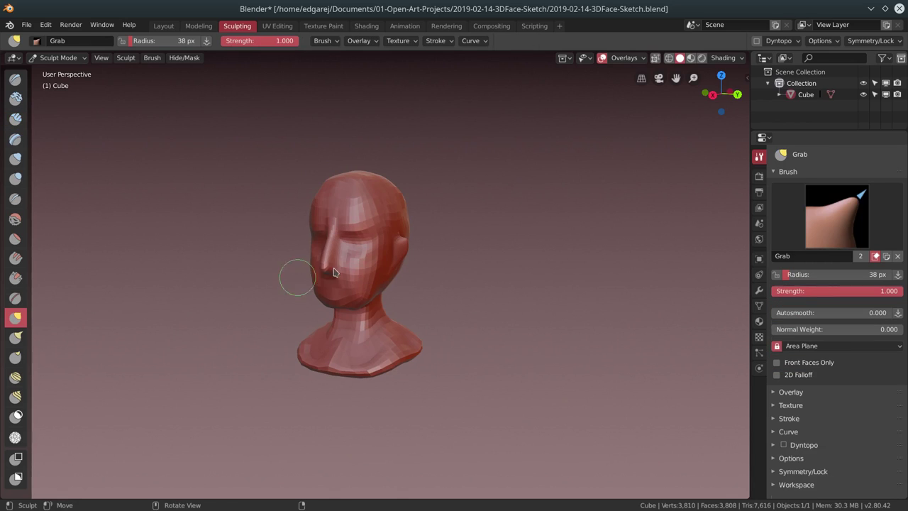
{"action": "mouse_move", "coordinate": [330, 258]}
{"action": "middle_mouse_down"}
{"action": "mouse_move", "coordinate": [307, 263]}
{"action": "mouse_move", "coordinate": [454, 257]}
{"action": "mouse_move", "coordinate": [448, 285]}
{"action": "mouse_move", "coordinate": [388, 294]}
{"action": "mouse_move", "coordinate": [428, 279]}
{"action": "mouse_move", "coordinate": [404, 270]}
{"action": "mouse_move", "coordinate": [381, 308]}
{"action": "mouse_move", "coordinate": [289, 257]}
{"action": "middle_mouse_up"}
Alternate Grab and Clay Strips, shrink the brush to 20 px, and check the skull from all sides
{"action": "key", "text": "c"}
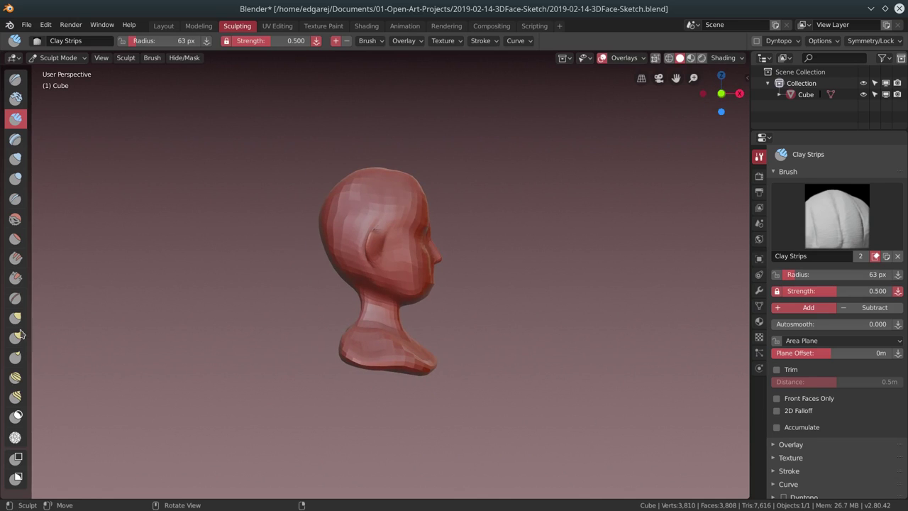
{"action": "key", "text": "g"}
{"action": "key", "text": "f"}
{"action": "left_click", "coordinate": [320, 265]}
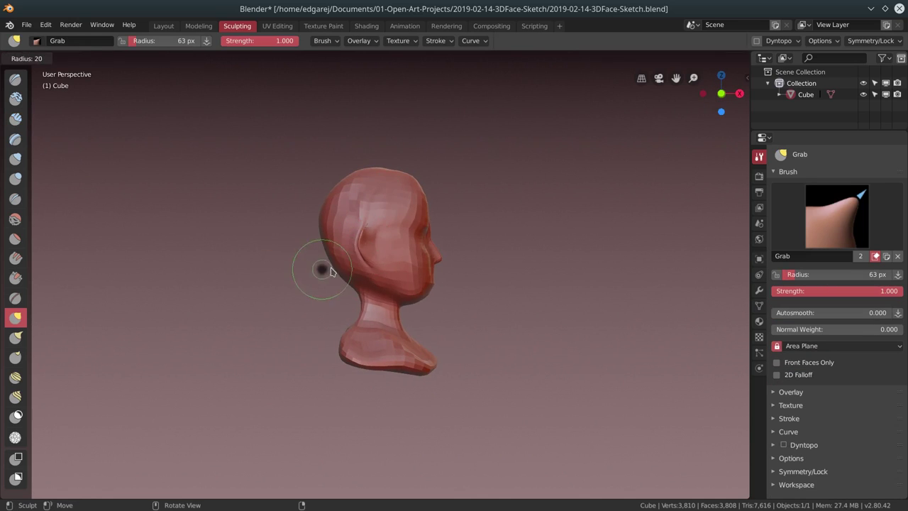
{"action": "mouse_move", "coordinate": [320, 266]}
{"action": "middle_mouse_down"}
{"action": "mouse_move", "coordinate": [401, 263]}
{"action": "mouse_move", "coordinate": [386, 262]}
{"action": "mouse_move", "coordinate": [402, 207]}
{"action": "middle_mouse_up"}
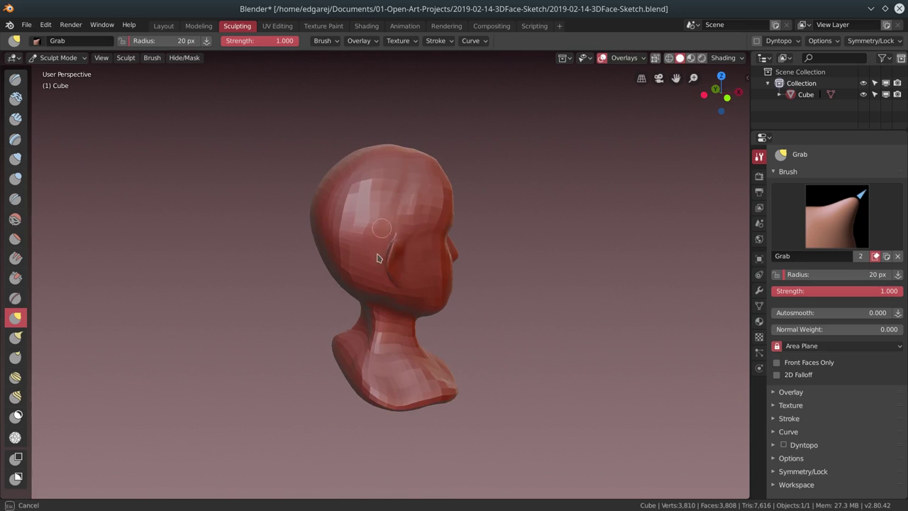
{"action": "mouse_move", "coordinate": [395, 245]}
{"action": "middle_mouse_down"}
{"action": "mouse_move", "coordinate": [442, 329]}
{"action": "mouse_move", "coordinate": [397, 298]}
{"action": "mouse_move", "coordinate": [407, 262]}
{"action": "mouse_move", "coordinate": [325, 239]}
{"action": "mouse_move", "coordinate": [400, 294]}
{"action": "middle_mouse_up"}
{"action": "key", "text": "c"}
{"action": "middle_click_drag", "start_coordinate": [314, 318], "coordinate": [395, 309]}
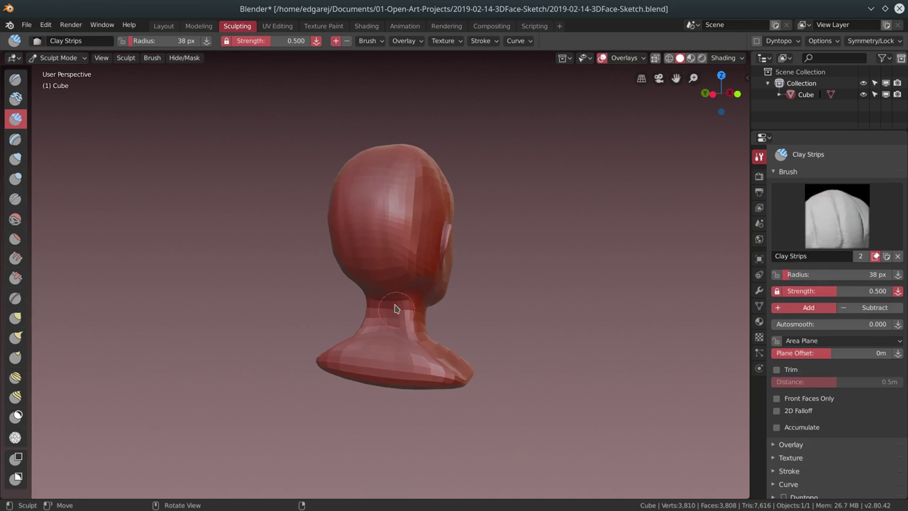
{"action": "mouse_move", "coordinate": [397, 348]}
{"action": "middle_mouse_down"}
{"action": "mouse_move", "coordinate": [348, 348]}
{"action": "mouse_move", "coordinate": [397, 296]}
{"action": "mouse_move", "coordinate": [321, 251]}
{"action": "mouse_move", "coordinate": [413, 287]}
{"action": "mouse_move", "coordinate": [352, 247]}
{"action": "mouse_move", "coordinate": [344, 300]}
{"action": "mouse_move", "coordinate": [405, 333]}
{"action": "mouse_move", "coordinate": [390, 345]}
{"action": "mouse_move", "coordinate": [425, 378]}
{"action": "mouse_move", "coordinate": [532, 280]}
{"action": "middle_mouse_up"}
Enable dynamic topology on the head mesh, accepting the warning
{"action": "left_click", "coordinate": [773, 40]}
{"action": "left_click", "coordinate": [609, 72]}
{"action": "left_click", "coordinate": [778, 40]}
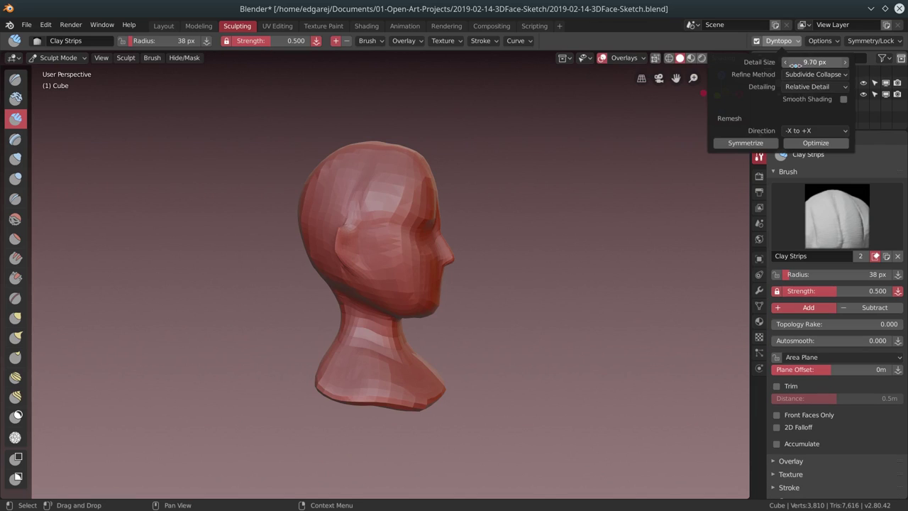
{"action": "mouse_move", "coordinate": [505, 251]}
{"action": "middle_mouse_down"}
{"action": "mouse_move", "coordinate": [336, 206]}
{"action": "mouse_move", "coordinate": [405, 187]}
{"action": "mouse_move", "coordinate": [384, 188]}
{"action": "middle_mouse_up"}
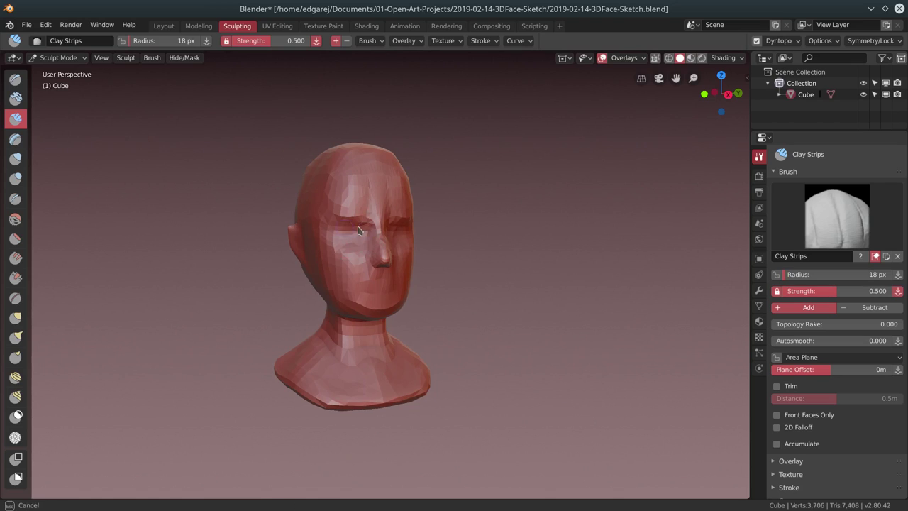
Carve creases around the eyes, along the brow and at the mouth line
{"action": "left_click_drag", "start_coordinate": [357, 230], "coordinate": [400, 214]}
{"action": "mouse_move", "coordinate": [401, 214]}
{"action": "middle_mouse_down"}
{"action": "mouse_move", "coordinate": [449, 235]}
{"action": "mouse_move", "coordinate": [433, 217]}
{"action": "mouse_move", "coordinate": [381, 232]}
{"action": "middle_mouse_up"}
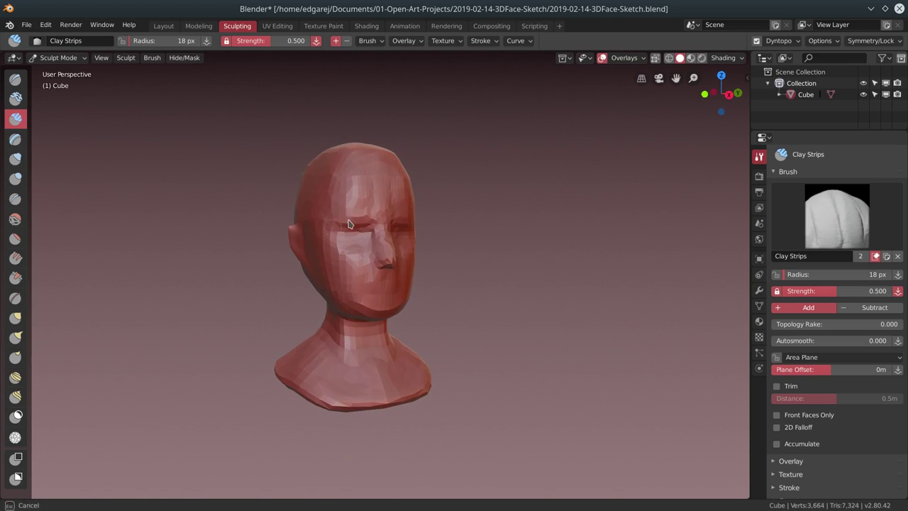
{"action": "left_click_drag", "start_coordinate": [348, 224], "coordinate": [397, 216]}
{"action": "middle_click_drag", "start_coordinate": [397, 216], "coordinate": [388, 249]}
{"action": "left_click_drag", "start_coordinate": [404, 275], "coordinate": [374, 277]}
{"action": "mouse_move", "coordinate": [375, 277]}
{"action": "middle_mouse_down"}
{"action": "mouse_move", "coordinate": [435, 269]}
{"action": "mouse_move", "coordinate": [327, 277]}
{"action": "mouse_move", "coordinate": [476, 265]}
{"action": "mouse_move", "coordinate": [383, 268]}
{"action": "middle_mouse_up"}
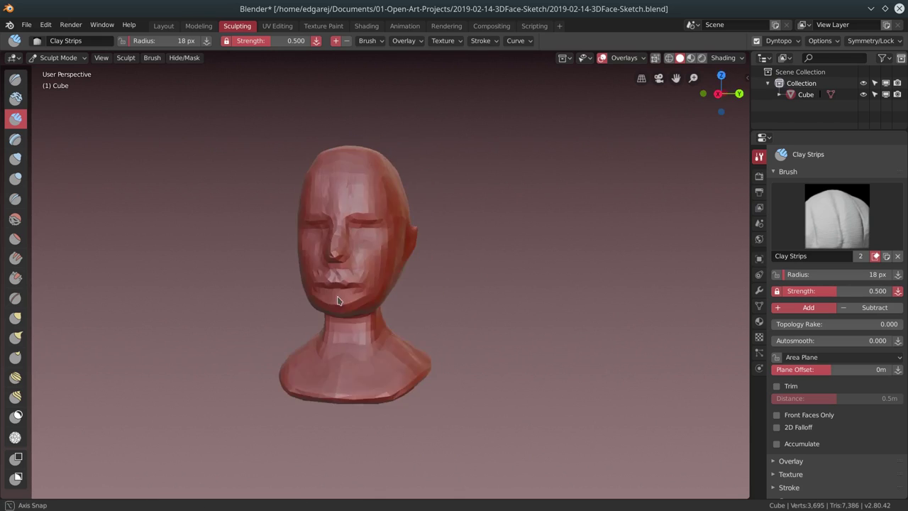
Check the head in profile and from the front, then save the sculpt file
{"action": "left_click", "coordinate": [15, 317]}
{"action": "mouse_move", "coordinate": [383, 304]}
{"action": "middle_mouse_down"}
{"action": "mouse_move", "coordinate": [361, 288]}
{"action": "mouse_move", "coordinate": [346, 301]}
{"action": "middle_mouse_up"}
{"action": "mouse_move", "coordinate": [443, 262]}
{"action": "middle_mouse_down"}
{"action": "mouse_move", "coordinate": [405, 270]}
{"action": "mouse_move", "coordinate": [506, 304]}
{"action": "mouse_move", "coordinate": [494, 270]}
{"action": "mouse_move", "coordinate": [492, 288]}
{"action": "mouse_move", "coordinate": [547, 274]}
{"action": "middle_mouse_up"}
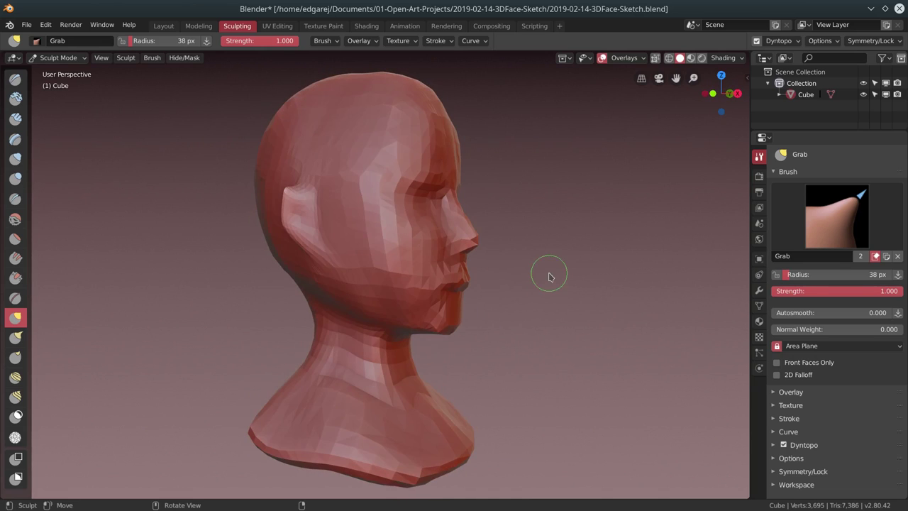
{"action": "left_click", "coordinate": [26, 25]}
{"action": "left_click", "coordinate": [43, 110]}
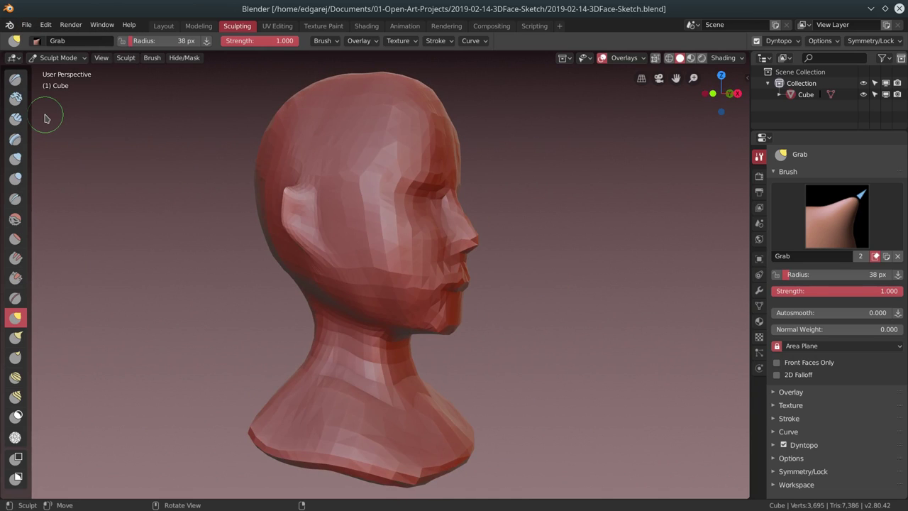
Build up the cheek and the eye socket area with Clay Strips
{"action": "left_click", "coordinate": [779, 41]}
{"action": "left_click", "coordinate": [747, 142]}
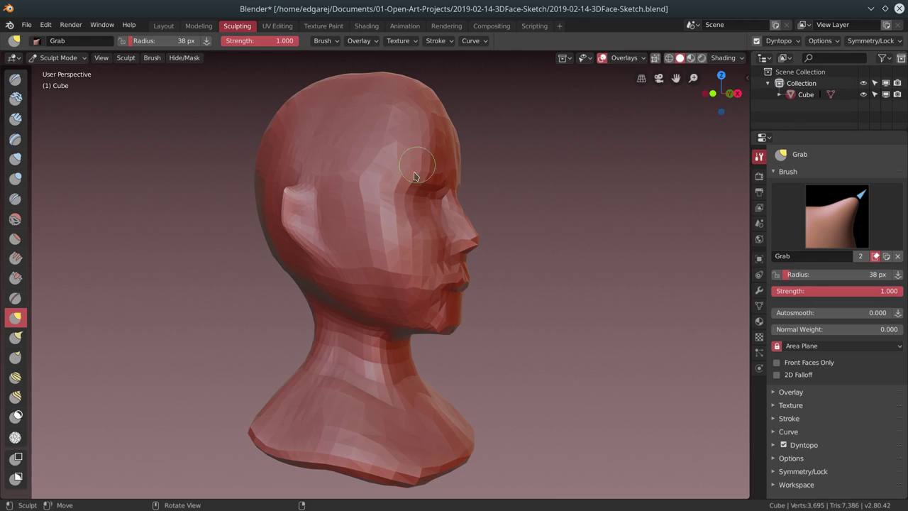
{"action": "left_click", "coordinate": [16, 119]}
{"action": "middle_click_drag", "start_coordinate": [383, 163], "coordinate": [455, 163]}
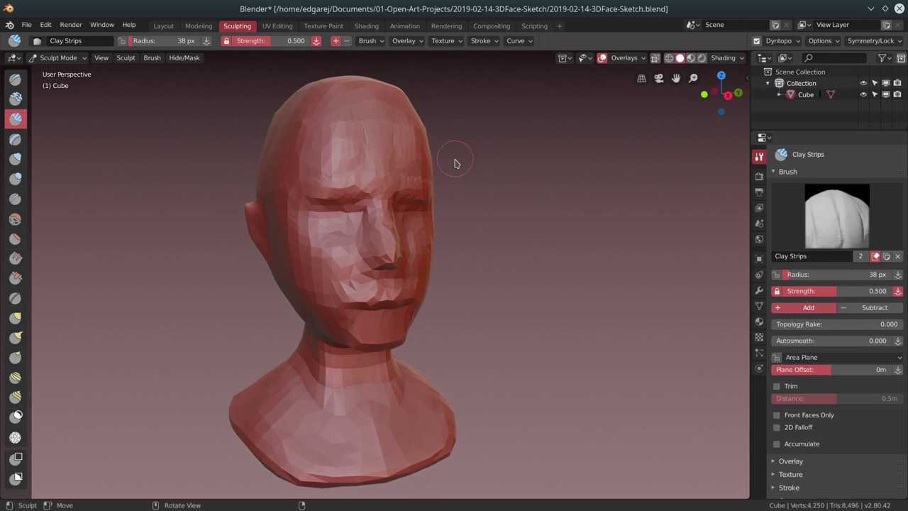
{"action": "scroll", "coordinate": [381, 247], "scroll_direction": "up", "scroll_amount": 3}
{"action": "mouse_move", "coordinate": [381, 246]}
{"action": "middle_mouse_down"}
{"action": "mouse_move", "coordinate": [507, 234]}
{"action": "mouse_move", "coordinate": [411, 198]}
{"action": "middle_mouse_up"}
{"action": "left_click_drag", "start_coordinate": [412, 197], "coordinate": [412, 197]}
{"action": "middle_click_drag", "start_coordinate": [447, 263], "coordinate": [508, 259]}
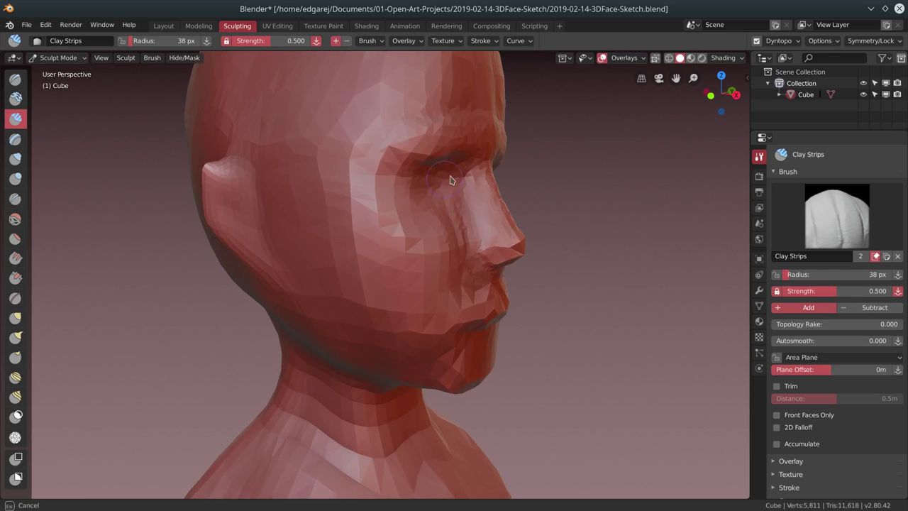
{"action": "left_click_drag", "start_coordinate": [449, 180], "coordinate": [449, 180]}
{"action": "middle_click_drag", "start_coordinate": [450, 180], "coordinate": [356, 259]}
{"action": "mouse_move", "coordinate": [309, 274]}
{"action": "middle_mouse_down"}
{"action": "mouse_move", "coordinate": [253, 209]}
{"action": "mouse_move", "coordinate": [207, 232]}
{"action": "mouse_move", "coordinate": [241, 218]}
{"action": "mouse_move", "coordinate": [232, 240]}
{"action": "middle_mouse_up"}
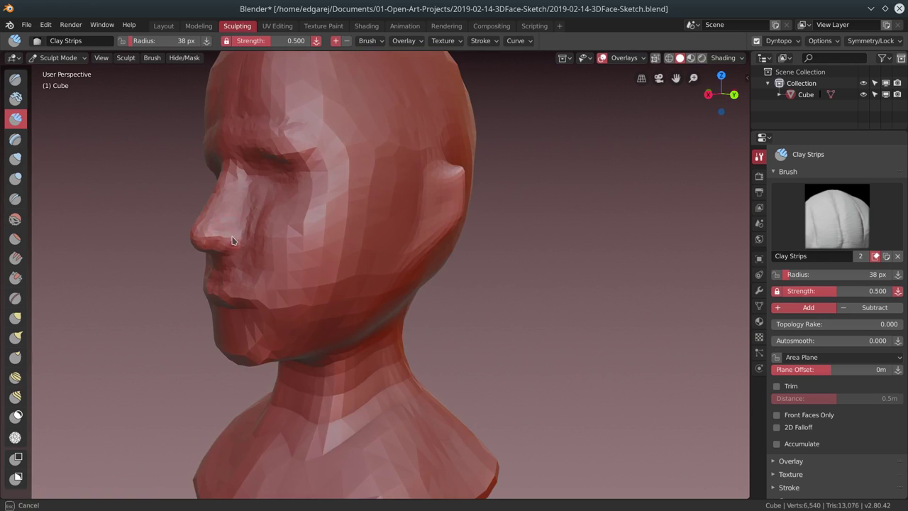
Build up the upper lip with the Clay Strips brush
{"action": "left_click", "coordinate": [16, 200]}
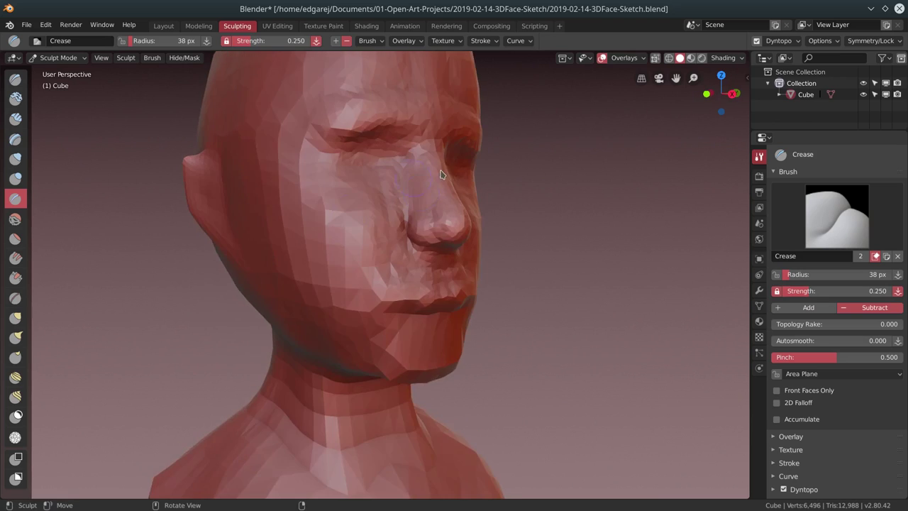
{"action": "middle_click_drag", "start_coordinate": [240, 253], "coordinate": [439, 170]}
{"action": "key", "text": "c"}
{"action": "mouse_move", "coordinate": [408, 286]}
{"action": "left_mouse_down"}
{"action": "mouse_move", "coordinate": [454, 307]}
{"action": "mouse_move", "coordinate": [388, 266]}
{"action": "left_mouse_up"}
{"action": "mouse_move", "coordinate": [429, 229]}
{"action": "middle_mouse_down"}
{"action": "mouse_move", "coordinate": [551, 261]}
{"action": "mouse_move", "coordinate": [441, 291]}
{"action": "mouse_move", "coordinate": [537, 219]}
{"action": "mouse_move", "coordinate": [408, 301]}
{"action": "middle_mouse_up"}
Set the Grab brush radius to 33 px
{"action": "key", "text": "shift+c"}
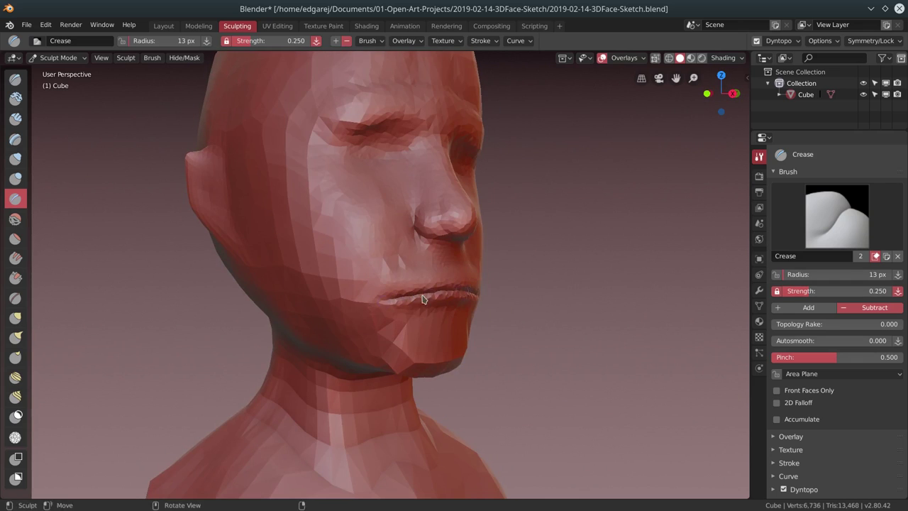
{"action": "mouse_move", "coordinate": [465, 294]}
{"action": "middle_mouse_down"}
{"action": "mouse_move", "coordinate": [399, 284]}
{"action": "mouse_move", "coordinate": [239, 294]}
{"action": "middle_mouse_up"}
{"action": "key", "text": "g"}
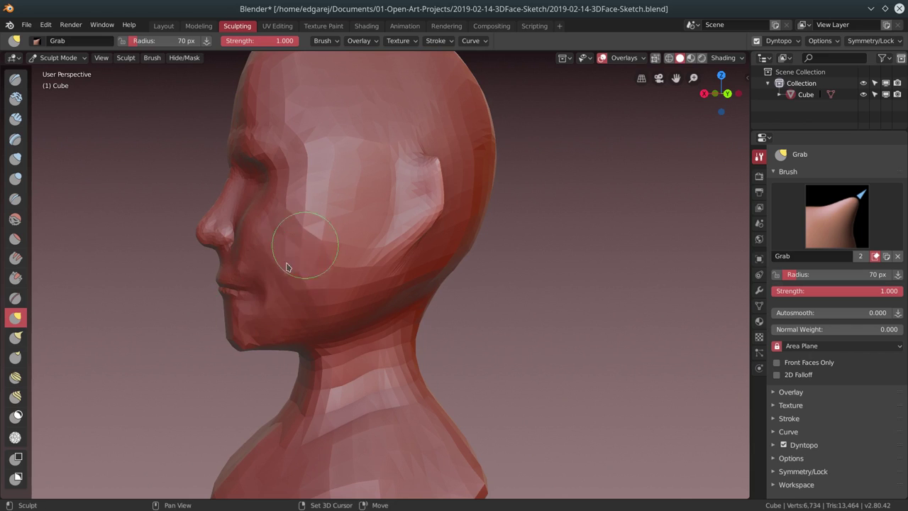
{"action": "mouse_move", "coordinate": [285, 266]}
{"action": "middle_mouse_down"}
{"action": "mouse_move", "coordinate": [317, 305]}
{"action": "mouse_move", "coordinate": [461, 296]}
{"action": "mouse_move", "coordinate": [475, 276]}
{"action": "middle_mouse_up"}
{"action": "key", "text": "f"}
{"action": "left_click", "coordinate": [263, 261]}
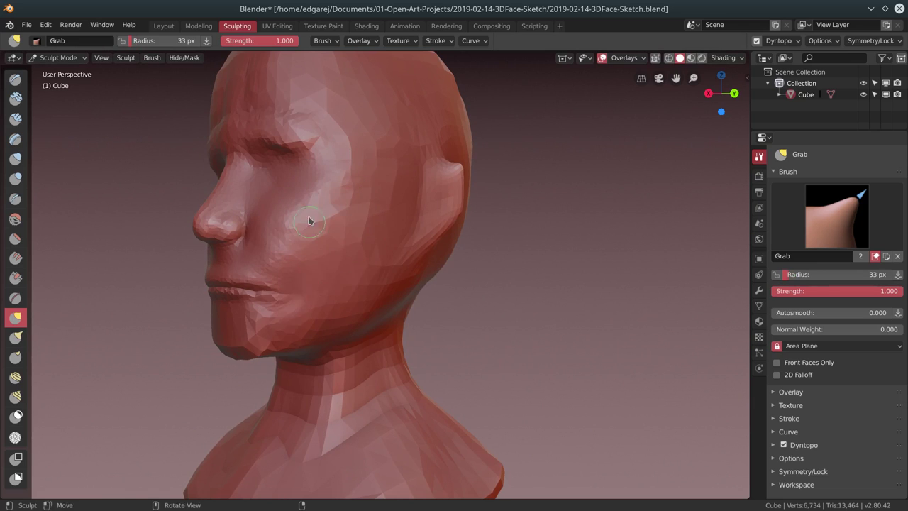
Fill out the lower lip with Clay Strips and review the whole head from the front
{"action": "middle_click_drag", "start_coordinate": [309, 220], "coordinate": [61, 259]}
{"action": "key", "text": "shift+c"}
{"action": "left_click", "coordinate": [15, 118]}
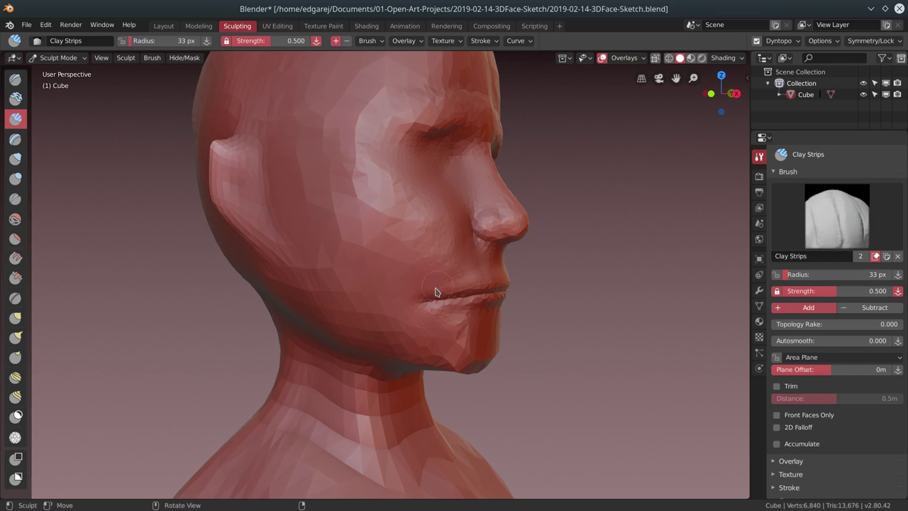
{"action": "left_click_drag", "start_coordinate": [454, 291], "coordinate": [472, 289]}
{"action": "mouse_move", "coordinate": [472, 289]}
{"action": "middle_mouse_down"}
{"action": "mouse_move", "coordinate": [533, 282]}
{"action": "mouse_move", "coordinate": [446, 296]}
{"action": "middle_mouse_up"}
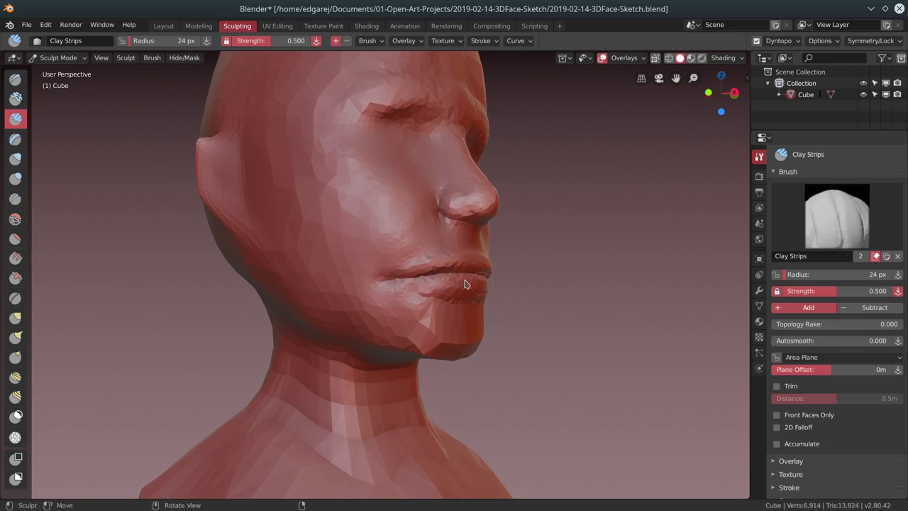
{"action": "middle_click_drag", "start_coordinate": [486, 231], "coordinate": [405, 238]}
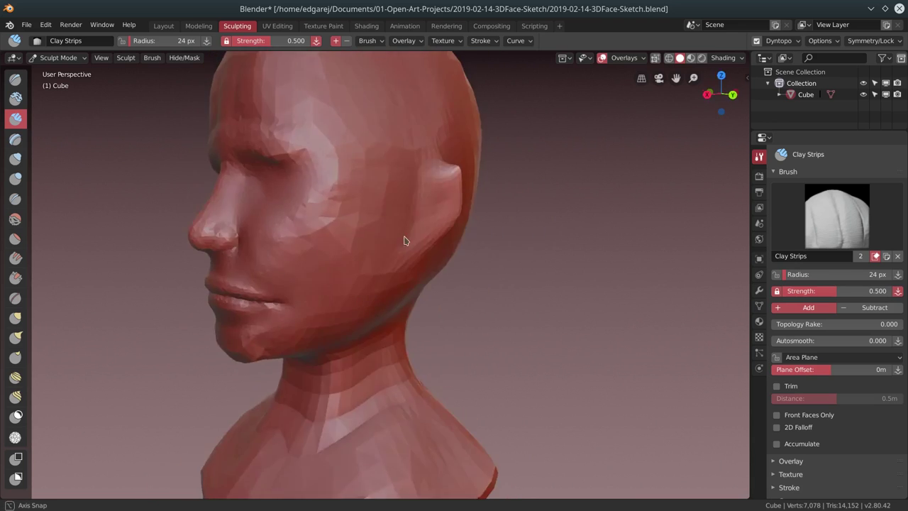
{"action": "scroll", "coordinate": [525, 301], "scroll_direction": "down", "scroll_amount": 3}
{"action": "mouse_move", "coordinate": [524, 300]}
{"action": "middle_mouse_down"}
{"action": "mouse_move", "coordinate": [536, 297]}
{"action": "mouse_move", "coordinate": [501, 310]}
{"action": "mouse_move", "coordinate": [587, 308]}
{"action": "mouse_move", "coordinate": [390, 302]}
{"action": "mouse_move", "coordinate": [556, 310]}
{"action": "mouse_move", "coordinate": [500, 313]}
{"action": "middle_mouse_up"}
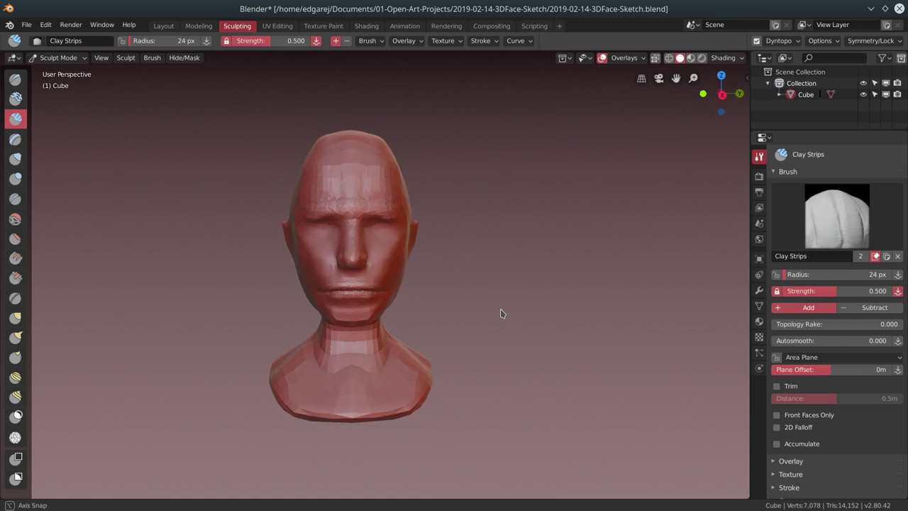
Select the Grab brush and settle its radius at 58 px after trying 99 px
{"action": "left_click", "coordinate": [17, 321]}
{"action": "left_click", "coordinate": [26, 24]}
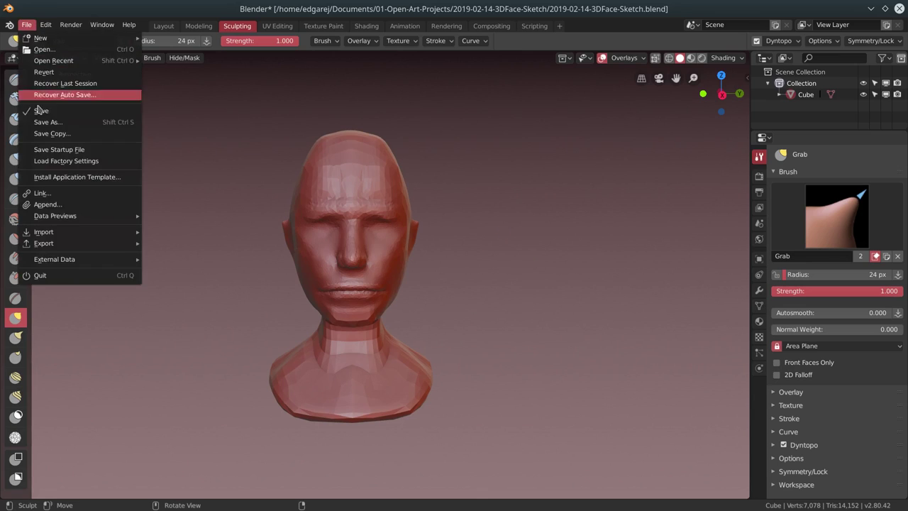
{"action": "key", "text": "Escape"}
{"action": "key", "text": "f"}
{"action": "left_click", "coordinate": [458, 296]}
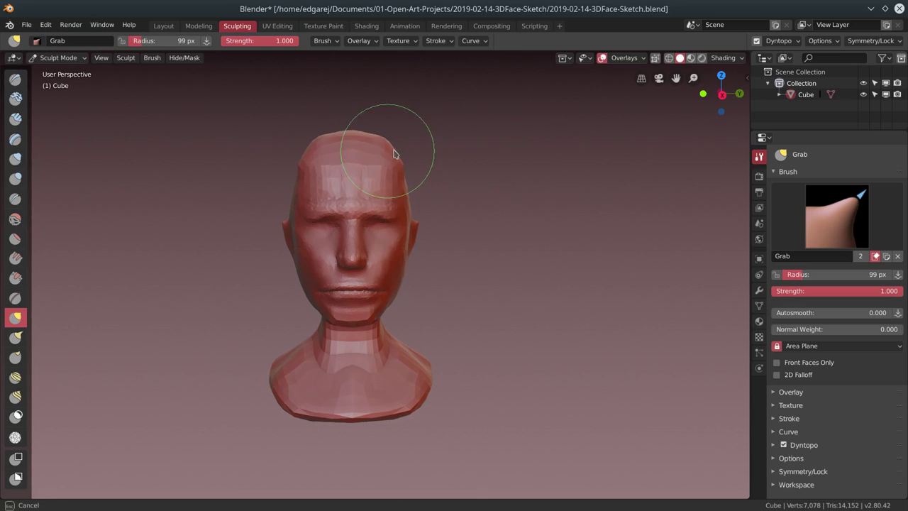
{"action": "mouse_move", "coordinate": [425, 172]}
{"action": "middle_mouse_down"}
{"action": "mouse_move", "coordinate": [502, 168]}
{"action": "mouse_move", "coordinate": [462, 176]}
{"action": "mouse_move", "coordinate": [530, 201]}
{"action": "mouse_move", "coordinate": [466, 233]}
{"action": "middle_mouse_up"}
{"action": "mouse_move", "coordinate": [522, 210]}
{"action": "middle_mouse_down"}
{"action": "mouse_move", "coordinate": [348, 202]}
{"action": "mouse_move", "coordinate": [429, 152]}
{"action": "middle_mouse_up"}
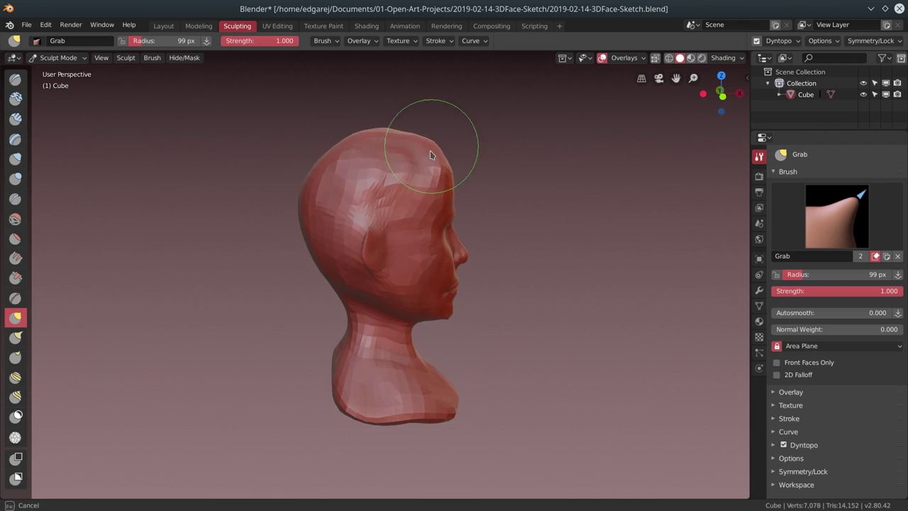
{"action": "key", "text": "f"}
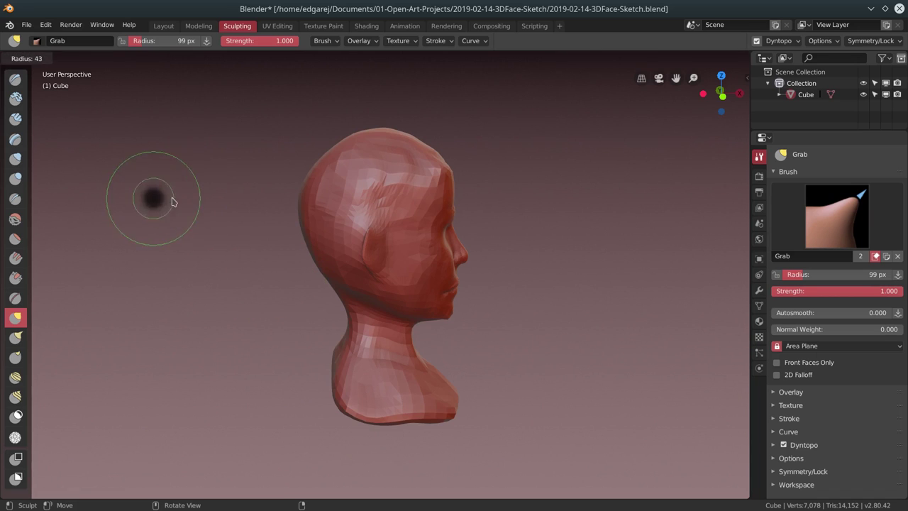
{"action": "left_click", "coordinate": [152, 197]}
{"action": "mouse_move", "coordinate": [152, 196]}
{"action": "middle_mouse_down"}
{"action": "mouse_move", "coordinate": [360, 156]}
{"action": "mouse_move", "coordinate": [334, 106]}
{"action": "mouse_move", "coordinate": [314, 152]}
{"action": "mouse_move", "coordinate": [386, 184]}
{"action": "mouse_move", "coordinate": [436, 152]}
{"action": "mouse_move", "coordinate": [526, 177]}
{"action": "mouse_move", "coordinate": [458, 235]}
{"action": "mouse_move", "coordinate": [527, 279]}
{"action": "middle_mouse_up"}
{"action": "key", "text": "f"}
{"action": "left_click", "coordinate": [366, 183]}
From a straight front view, drag the bust's base outward with a larger Grab brush
{"action": "scroll", "coordinate": [503, 205], "scroll_direction": "up", "scroll_amount": 3}
{"action": "scroll", "coordinate": [535, 178], "scroll_direction": "up", "scroll_amount": 3}
{"action": "mouse_move", "coordinate": [535, 177]}
{"action": "middle_mouse_down"}
{"action": "mouse_move", "coordinate": [405, 152]}
{"action": "mouse_move", "coordinate": [434, 213]}
{"action": "middle_mouse_up"}
{"action": "middle_click_drag", "start_coordinate": [495, 209], "coordinate": [425, 182]}
{"action": "scroll", "coordinate": [490, 234], "scroll_direction": "down", "scroll_amount": 5}
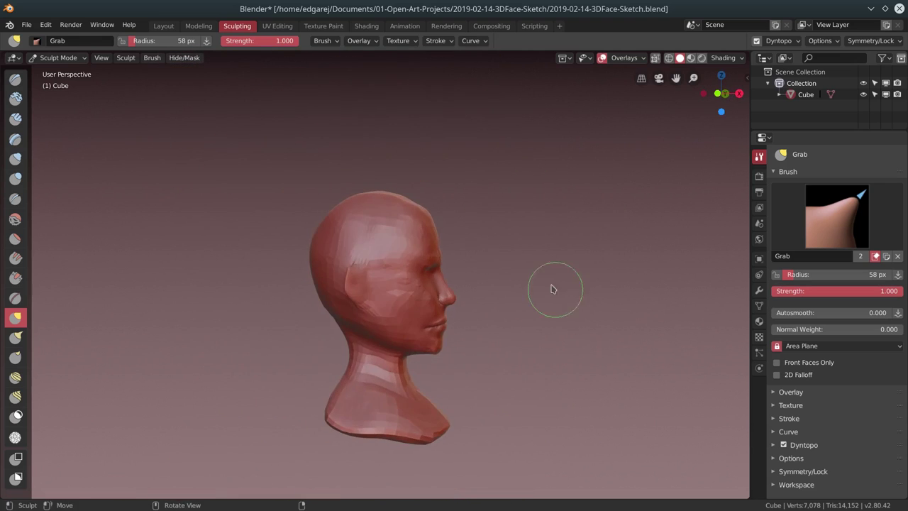
{"action": "mouse_move", "coordinate": [551, 285]}
{"action": "middle_mouse_down"}
{"action": "mouse_move", "coordinate": [524, 329]}
{"action": "mouse_move", "coordinate": [544, 253]}
{"action": "mouse_move", "coordinate": [462, 293]}
{"action": "middle_mouse_up"}
{"action": "key", "text": "f"}
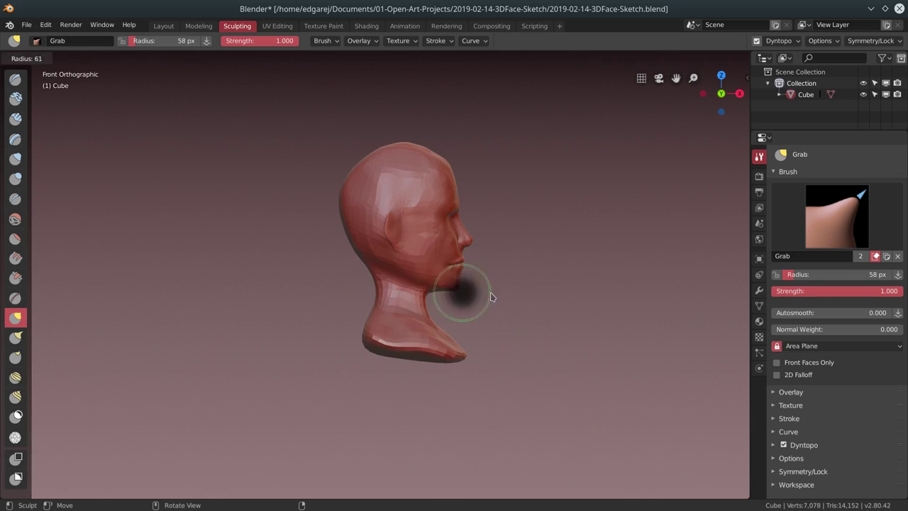
{"action": "left_click", "coordinate": [405, 301]}
{"action": "mouse_move", "coordinate": [383, 327]}
{"action": "left_mouse_down"}
{"action": "mouse_move", "coordinate": [442, 353]}
{"action": "mouse_move", "coordinate": [449, 370]}
{"action": "left_mouse_up"}
{"action": "mouse_move", "coordinate": [450, 370]}
{"action": "middle_mouse_down"}
{"action": "mouse_move", "coordinate": [554, 365]}
{"action": "mouse_move", "coordinate": [395, 278]}
{"action": "mouse_move", "coordinate": [347, 362]}
{"action": "mouse_move", "coordinate": [526, 274]}
{"action": "middle_mouse_up"}
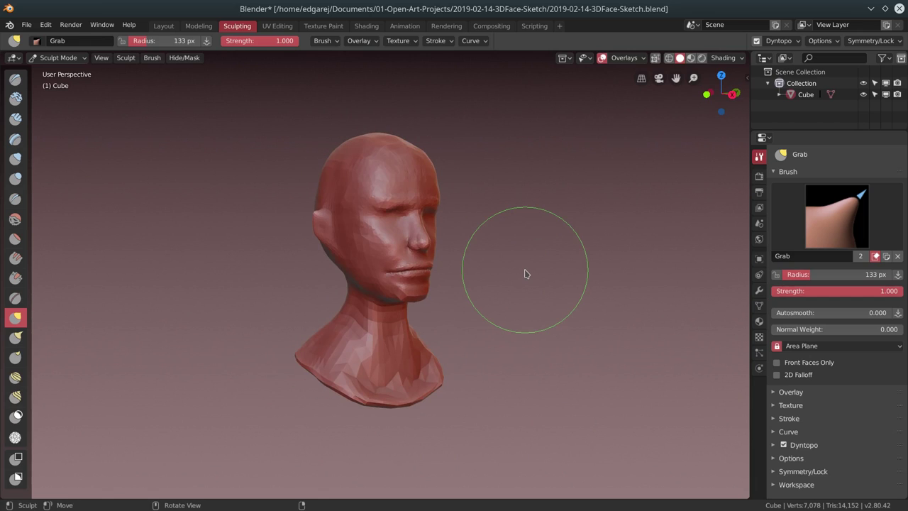
{"action": "left_click", "coordinate": [15, 119]}
Set a 47 px brush radius and add a blob of clay on the neck
{"action": "key", "text": "f"}
{"action": "left_click", "coordinate": [237, 260]}
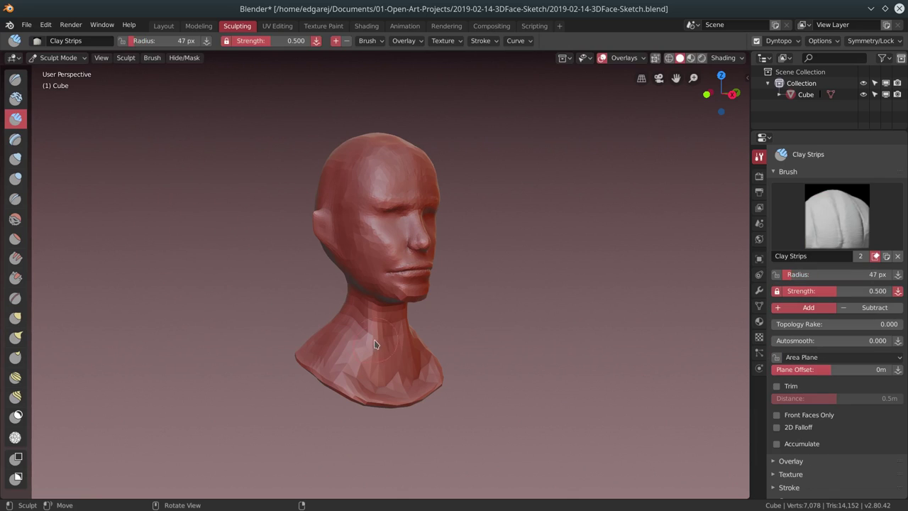
{"action": "middle_click_drag", "start_coordinate": [697, 157], "coordinate": [425, 227]}
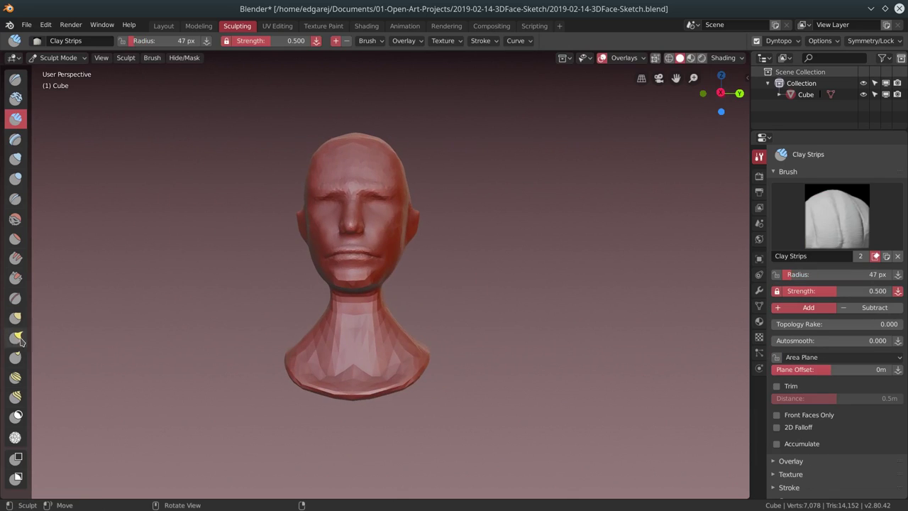
{"action": "left_click", "coordinate": [15, 317]}
{"action": "mouse_move", "coordinate": [382, 313]}
{"action": "middle_mouse_down"}
{"action": "mouse_move", "coordinate": [511, 307]}
{"action": "mouse_move", "coordinate": [405, 328]}
{"action": "middle_mouse_up"}
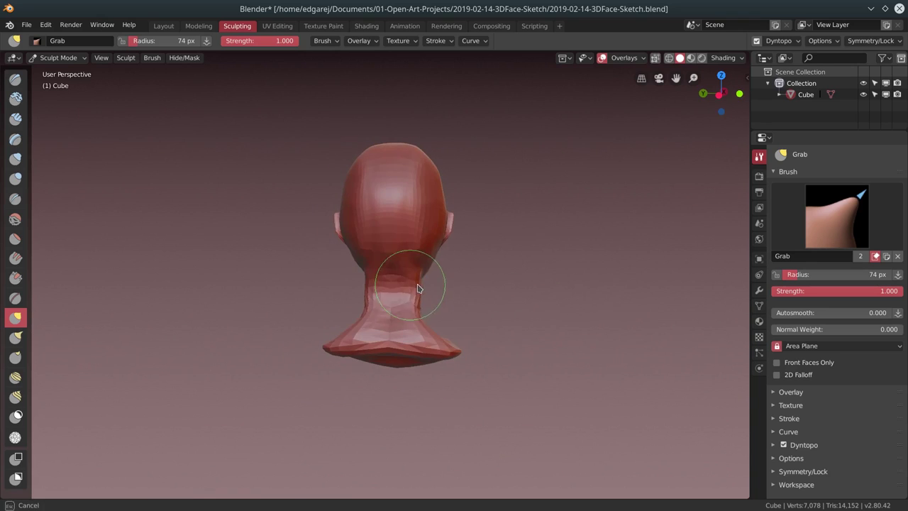
{"action": "mouse_move", "coordinate": [345, 320]}
{"action": "middle_mouse_down"}
{"action": "mouse_move", "coordinate": [324, 332]}
{"action": "mouse_move", "coordinate": [507, 332]}
{"action": "mouse_move", "coordinate": [514, 341]}
{"action": "middle_mouse_up"}
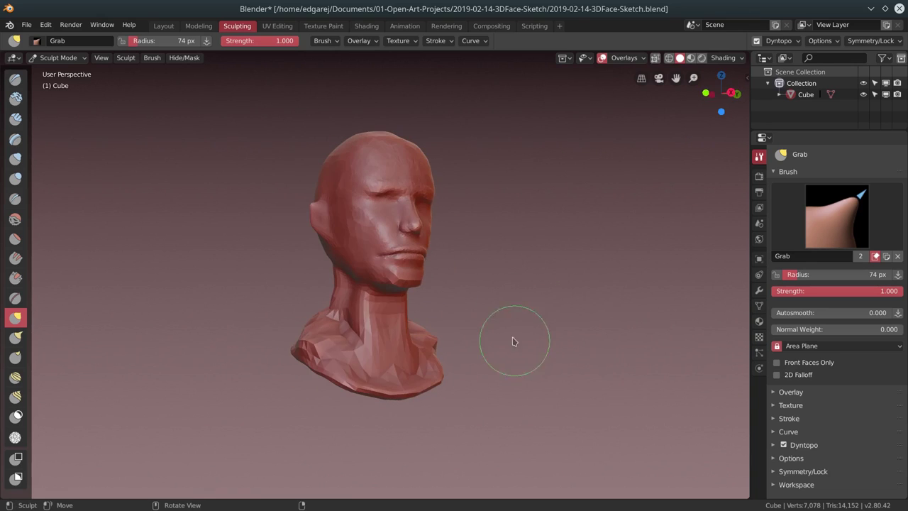
{"action": "left_click", "coordinate": [15, 178]}
{"action": "left_click_drag", "start_coordinate": [329, 343], "coordinate": [419, 355]}
{"action": "middle_click_drag", "start_coordinate": [418, 355], "coordinate": [113, 228]}
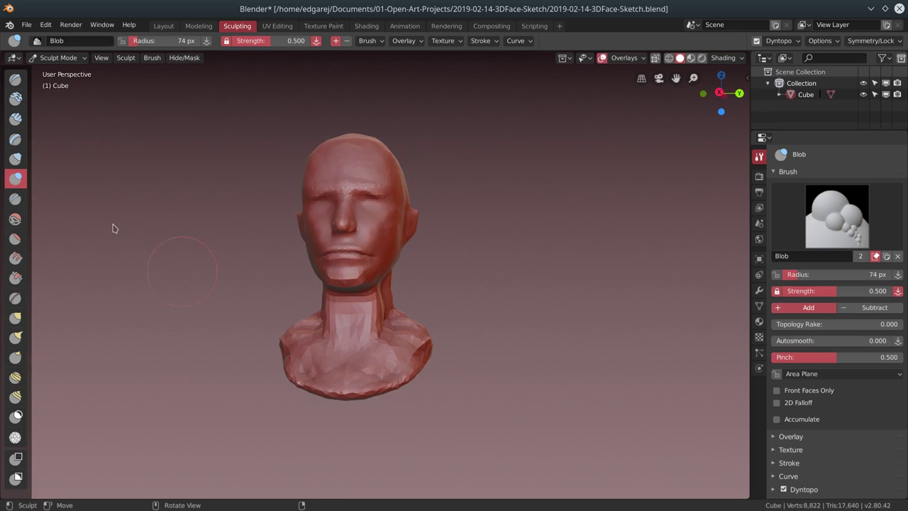
Build up clay near the mouth, undoing a stray stroke
{"action": "left_click", "coordinate": [15, 118]}
{"action": "mouse_move", "coordinate": [347, 324]}
{"action": "middle_mouse_down"}
{"action": "mouse_move", "coordinate": [383, 305]}
{"action": "mouse_move", "coordinate": [351, 319]}
{"action": "mouse_move", "coordinate": [367, 304]}
{"action": "mouse_move", "coordinate": [365, 284]}
{"action": "mouse_move", "coordinate": [416, 308]}
{"action": "mouse_move", "coordinate": [411, 334]}
{"action": "mouse_move", "coordinate": [458, 311]}
{"action": "middle_mouse_up"}
{"action": "mouse_move", "coordinate": [402, 364]}
{"action": "middle_mouse_down"}
{"action": "mouse_move", "coordinate": [459, 340]}
{"action": "mouse_move", "coordinate": [412, 329]}
{"action": "mouse_move", "coordinate": [409, 241]}
{"action": "mouse_move", "coordinate": [297, 293]}
{"action": "mouse_move", "coordinate": [344, 246]}
{"action": "mouse_move", "coordinate": [454, 283]}
{"action": "mouse_move", "coordinate": [421, 276]}
{"action": "middle_mouse_up"}
{"action": "left_click", "coordinate": [15, 199]}
{"action": "key", "text": "ctrl+z"}
{"action": "middle_click_drag", "start_coordinate": [499, 288], "coordinate": [349, 281]}
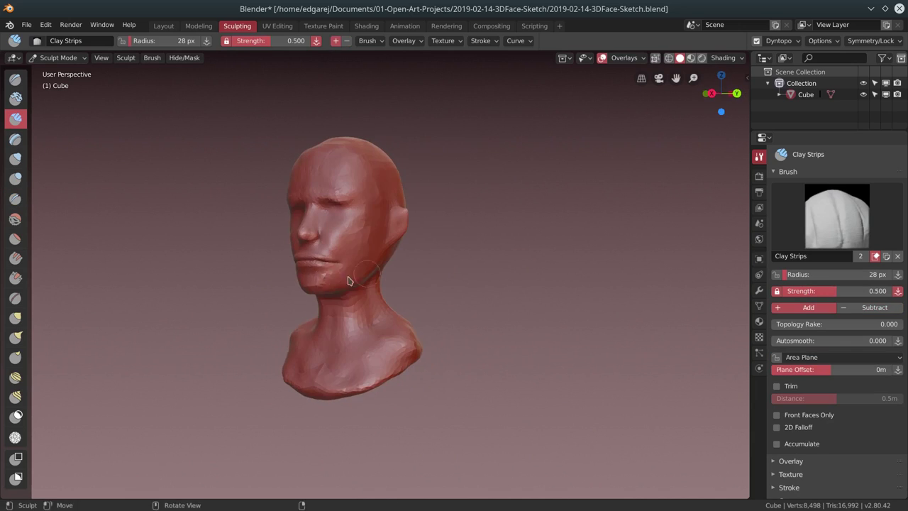
{"action": "left_click_drag", "start_coordinate": [355, 258], "coordinate": [322, 268]}
Flatten the cheek area with an 18 px Flatten/Contrast brush
{"action": "key", "text": "f"}
{"action": "left_click", "coordinate": [370, 271]}
{"action": "scroll", "coordinate": [300, 284], "scroll_direction": "up", "scroll_amount": 2}
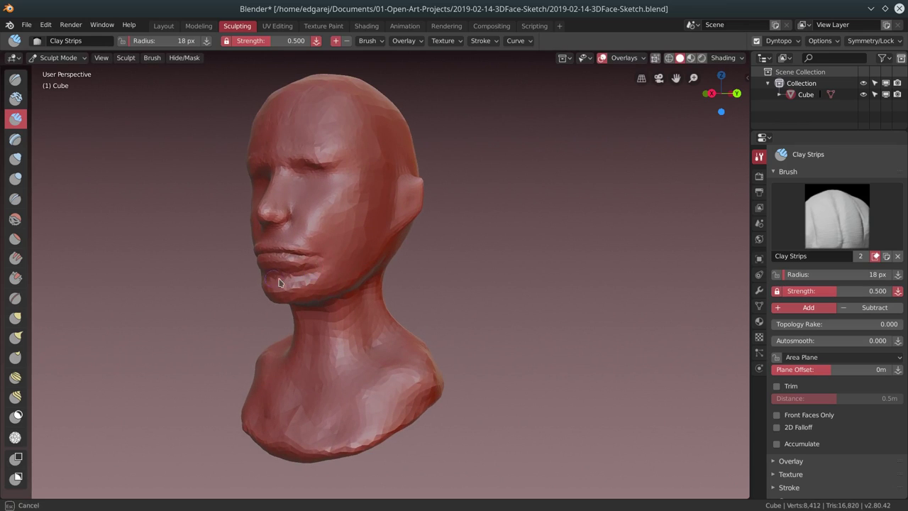
{"action": "middle_click_drag", "start_coordinate": [360, 265], "coordinate": [360, 252]}
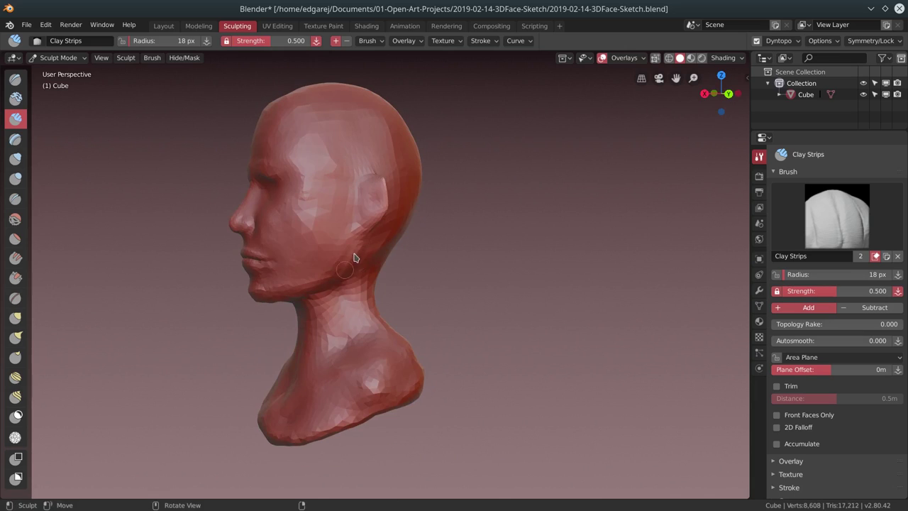
{"action": "left_click", "coordinate": [15, 238]}
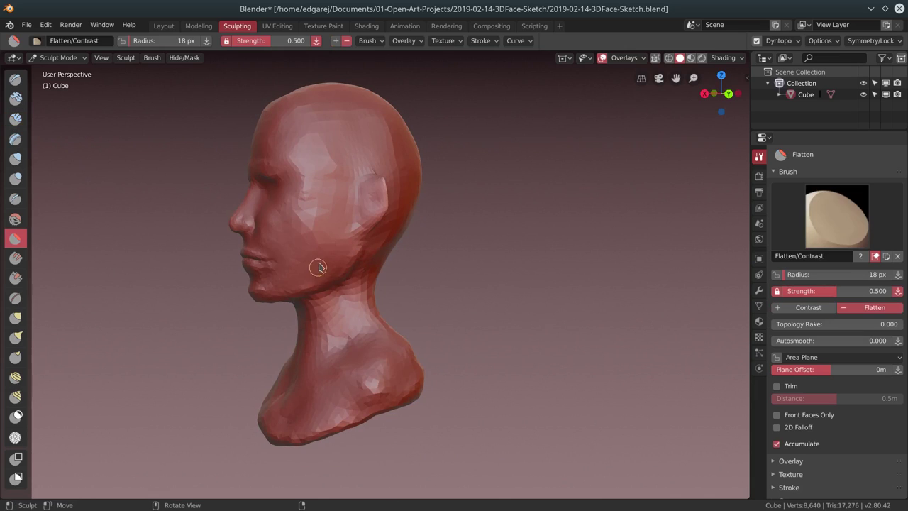
{"action": "left_click_drag", "start_coordinate": [319, 266], "coordinate": [319, 257]}
{"action": "mouse_move", "coordinate": [319, 257]}
{"action": "middle_mouse_down"}
{"action": "mouse_move", "coordinate": [373, 248]}
{"action": "mouse_move", "coordinate": [294, 229]}
{"action": "mouse_move", "coordinate": [360, 213]}
{"action": "middle_mouse_up"}
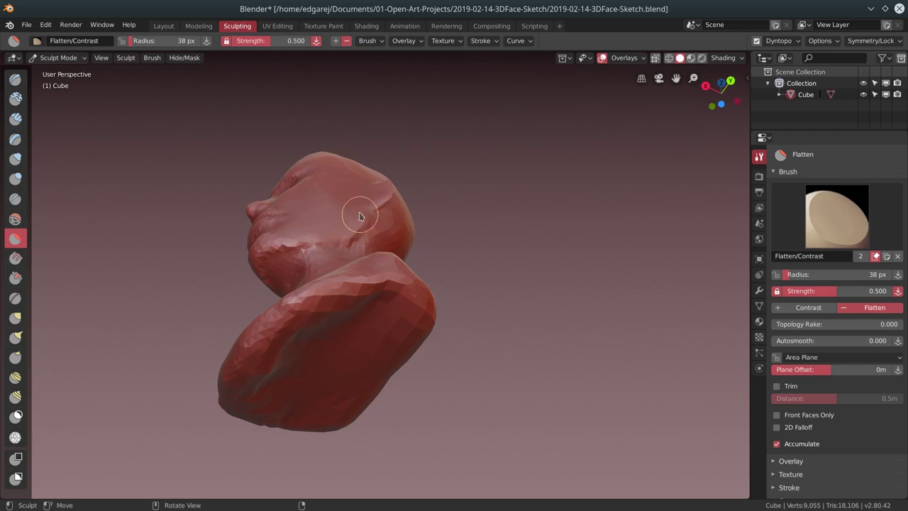
Add small Clay Strips strokes under and along the jaw
{"action": "key", "text": "c"}
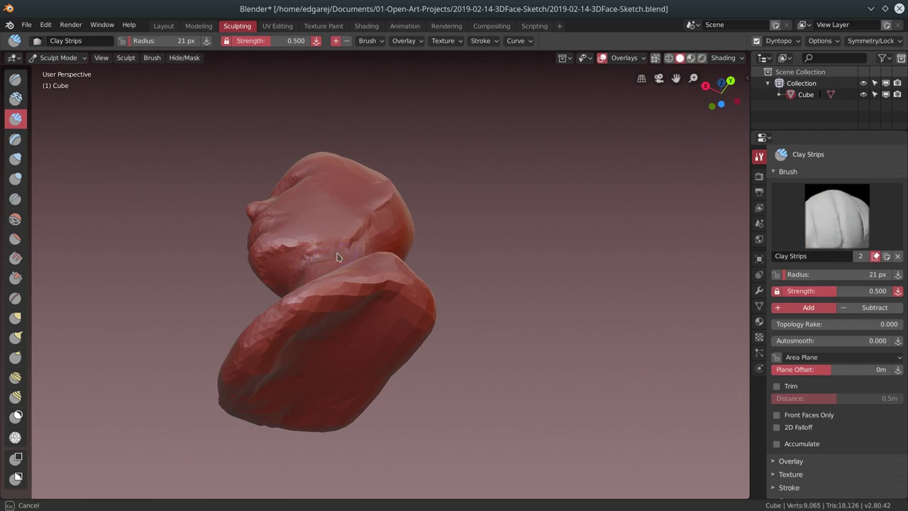
{"action": "middle_click_drag", "start_coordinate": [298, 261], "coordinate": [369, 270]}
{"action": "left_click_drag", "start_coordinate": [326, 307], "coordinate": [306, 318]}
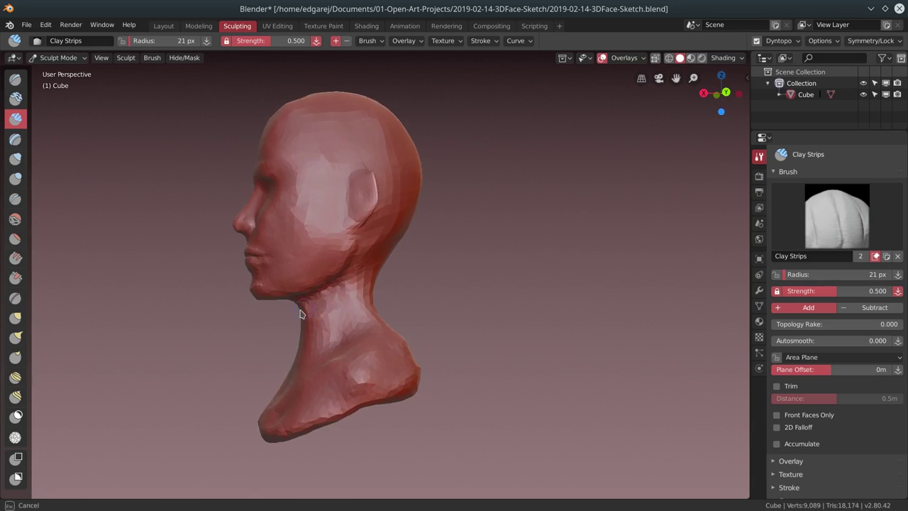
{"action": "mouse_move", "coordinate": [306, 318]}
{"action": "middle_mouse_down"}
{"action": "mouse_move", "coordinate": [286, 263]}
{"action": "mouse_move", "coordinate": [335, 287]}
{"action": "middle_mouse_up"}
{"action": "left_click_drag", "start_coordinate": [335, 287], "coordinate": [348, 290]}
{"action": "mouse_move", "coordinate": [348, 290]}
{"action": "middle_mouse_down"}
{"action": "mouse_move", "coordinate": [328, 324]}
{"action": "mouse_move", "coordinate": [305, 283]}
{"action": "middle_mouse_up"}
Add another Clay Strips stroke to the face and review it from the front
{"action": "left_click", "coordinate": [16, 198]}
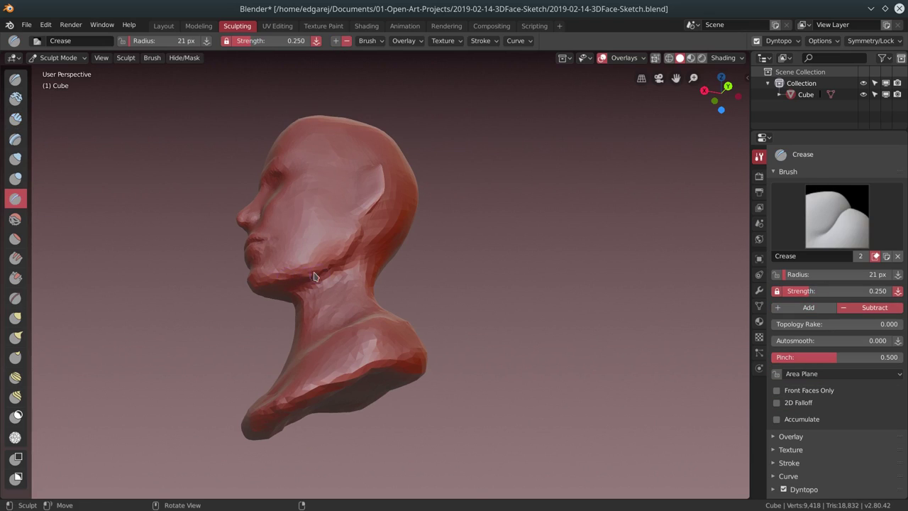
{"action": "mouse_move", "coordinate": [361, 243]}
{"action": "middle_mouse_down"}
{"action": "mouse_move", "coordinate": [290, 253]}
{"action": "mouse_move", "coordinate": [270, 241]}
{"action": "middle_mouse_up"}
{"action": "left_click", "coordinate": [15, 118]}
{"action": "mouse_move", "coordinate": [349, 239]}
{"action": "middle_mouse_down"}
{"action": "mouse_move", "coordinate": [419, 253]}
{"action": "mouse_move", "coordinate": [383, 284]}
{"action": "mouse_move", "coordinate": [450, 187]}
{"action": "mouse_move", "coordinate": [454, 206]}
{"action": "middle_mouse_up"}
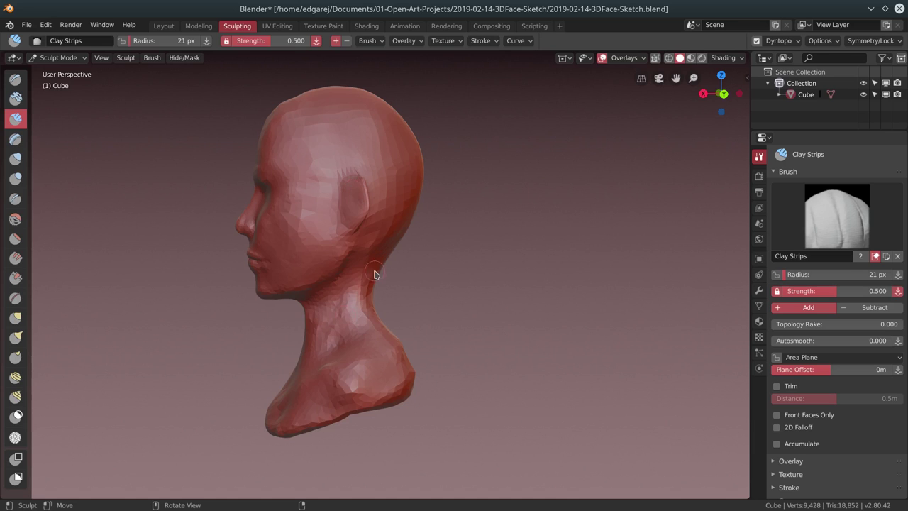
{"action": "middle_click_drag", "start_coordinate": [374, 274], "coordinate": [380, 306]}
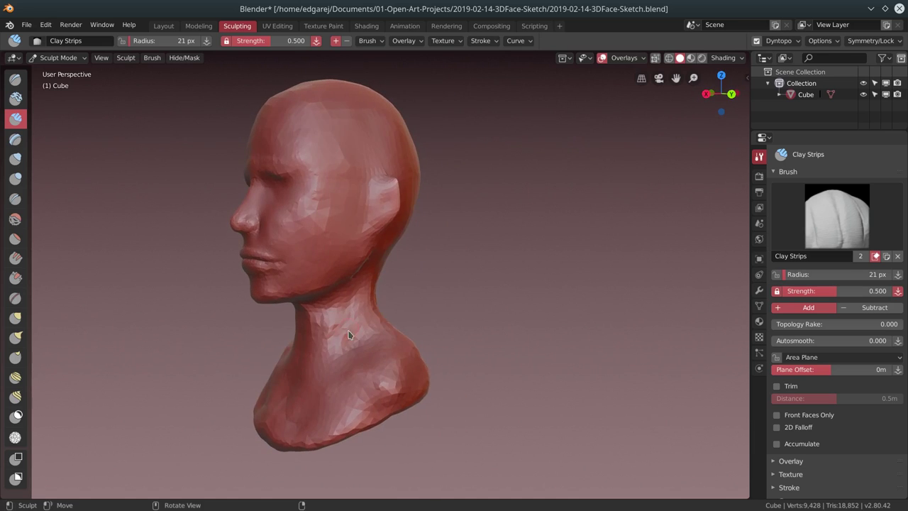
{"action": "middle_click_drag", "start_coordinate": [348, 334], "coordinate": [395, 278]}
{"action": "mouse_move", "coordinate": [317, 353]}
{"action": "middle_mouse_down"}
{"action": "mouse_move", "coordinate": [411, 256]}
{"action": "mouse_move", "coordinate": [318, 317]}
{"action": "mouse_move", "coordinate": [405, 374]}
{"action": "mouse_move", "coordinate": [348, 379]}
{"action": "mouse_move", "coordinate": [469, 358]}
{"action": "mouse_move", "coordinate": [388, 387]}
{"action": "middle_mouse_up"}
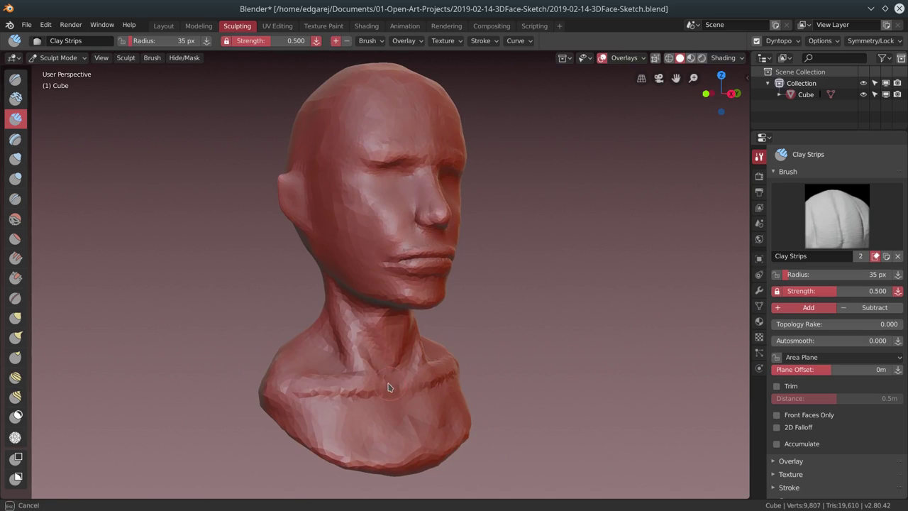
Add clay strokes to the neck and the back of the head
{"action": "mouse_move", "coordinate": [328, 367]}
{"action": "middle_mouse_down"}
{"action": "mouse_move", "coordinate": [367, 400]}
{"action": "mouse_move", "coordinate": [404, 383]}
{"action": "mouse_move", "coordinate": [339, 322]}
{"action": "mouse_move", "coordinate": [358, 341]}
{"action": "mouse_move", "coordinate": [347, 365]}
{"action": "middle_mouse_up"}
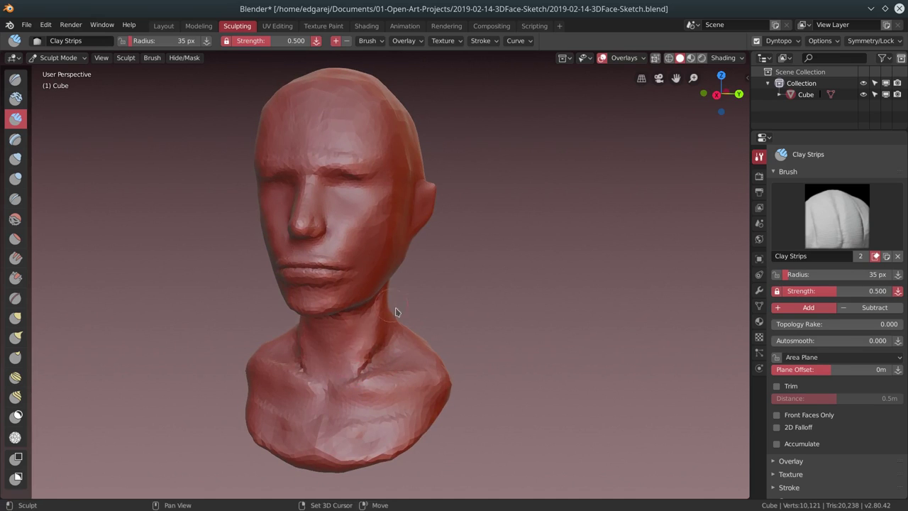
{"action": "mouse_move", "coordinate": [395, 312]}
{"action": "middle_mouse_down"}
{"action": "mouse_move", "coordinate": [399, 284]}
{"action": "mouse_move", "coordinate": [383, 368]}
{"action": "middle_mouse_up"}
{"action": "left_click_drag", "start_coordinate": [383, 368], "coordinate": [391, 280]}
{"action": "middle_click_drag", "start_coordinate": [391, 280], "coordinate": [393, 261]}
{"action": "left_click_drag", "start_coordinate": [393, 261], "coordinate": [393, 264]}
{"action": "mouse_move", "coordinate": [392, 264]}
{"action": "middle_mouse_down"}
{"action": "mouse_move", "coordinate": [395, 365]}
{"action": "mouse_move", "coordinate": [364, 395]}
{"action": "mouse_move", "coordinate": [422, 359]}
{"action": "mouse_move", "coordinate": [547, 324]}
{"action": "mouse_move", "coordinate": [559, 347]}
{"action": "mouse_move", "coordinate": [397, 178]}
{"action": "mouse_move", "coordinate": [458, 186]}
{"action": "mouse_move", "coordinate": [421, 203]}
{"action": "mouse_move", "coordinate": [526, 247]}
{"action": "mouse_move", "coordinate": [381, 286]}
{"action": "mouse_move", "coordinate": [374, 370]}
{"action": "mouse_move", "coordinate": [533, 331]}
{"action": "mouse_move", "coordinate": [483, 331]}
{"action": "mouse_move", "coordinate": [580, 245]}
{"action": "mouse_move", "coordinate": [464, 300]}
{"action": "middle_mouse_up"}
Set the Grab brush to 65 px, then build up the back of the neck with a smaller Clay Strips brush
{"action": "key", "text": "g"}
{"action": "key", "text": "f"}
{"action": "left_click", "coordinate": [366, 277]}
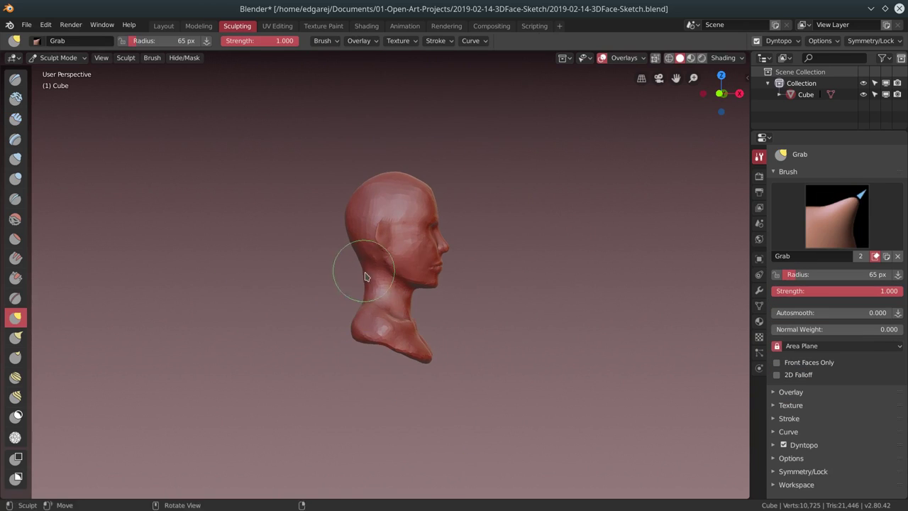
{"action": "mouse_move", "coordinate": [350, 333]}
{"action": "middle_mouse_down"}
{"action": "mouse_move", "coordinate": [188, 328]}
{"action": "mouse_move", "coordinate": [352, 252]}
{"action": "middle_mouse_up"}
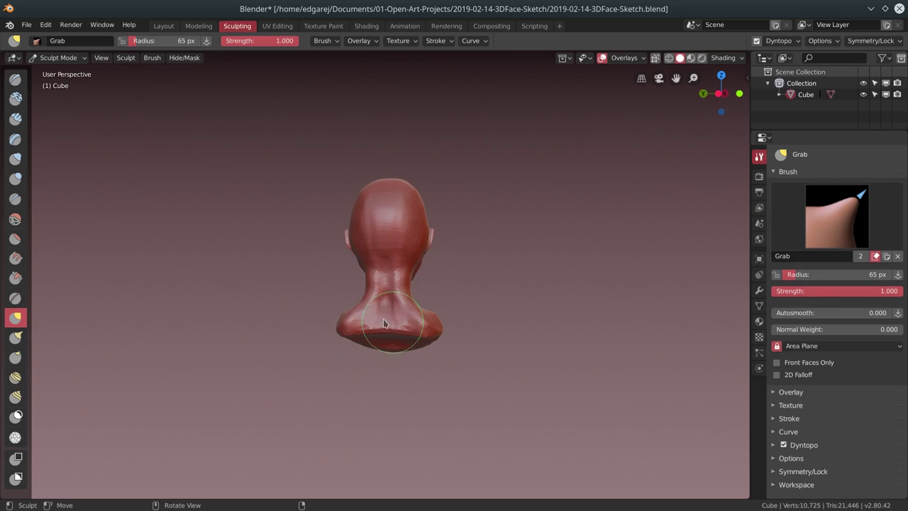
{"action": "key", "text": "c"}
{"action": "key", "text": "f"}
{"action": "left_click", "coordinate": [386, 291]}
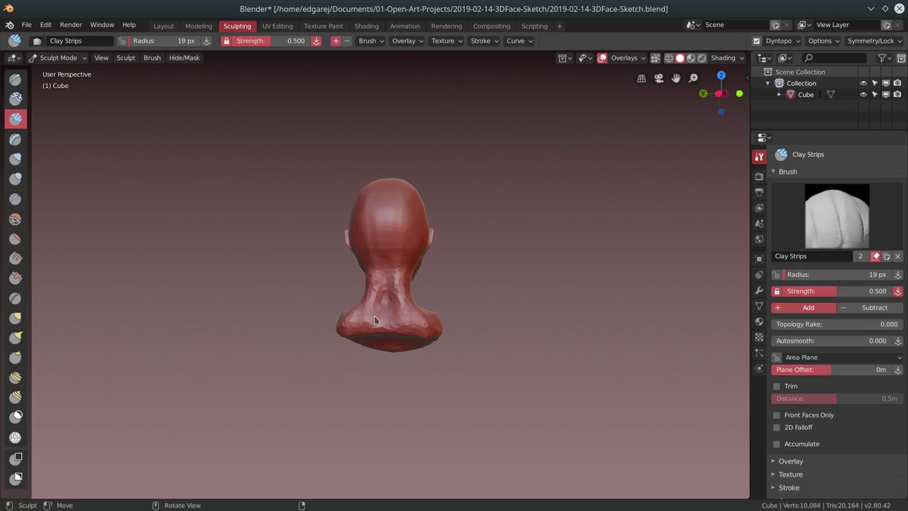
{"action": "left_click_drag", "start_coordinate": [397, 274], "coordinate": [387, 298]}
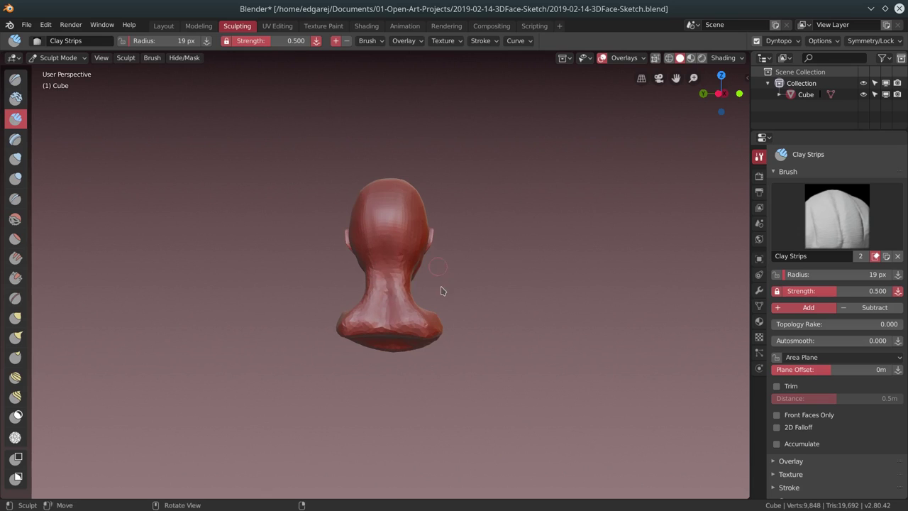
Frame the neck and jaw region and enlarge the brush radius to 35 px
{"action": "mouse_move", "coordinate": [442, 287]}
{"action": "middle_mouse_down"}
{"action": "mouse_move", "coordinate": [370, 244]}
{"action": "mouse_move", "coordinate": [463, 310]}
{"action": "middle_mouse_up"}
{"action": "key", "text": "KP_Decimal"}
{"action": "key", "text": "f"}
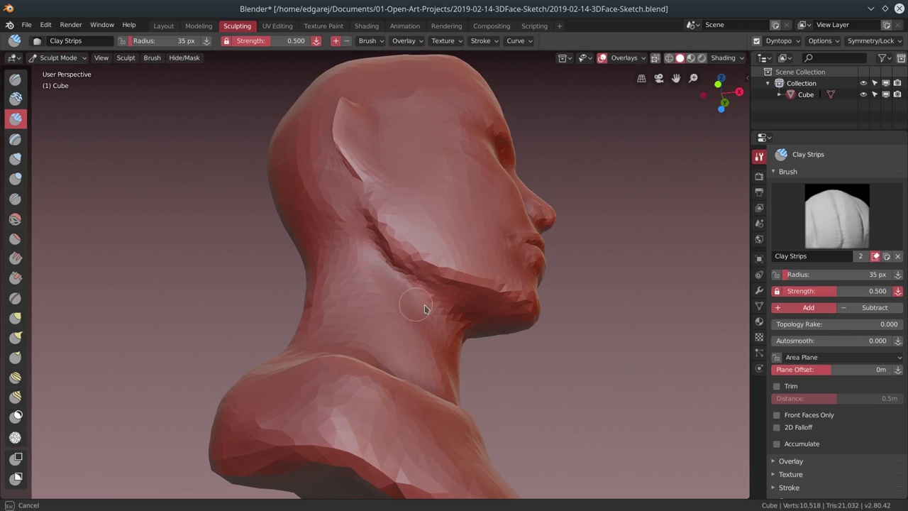
{"action": "mouse_move", "coordinate": [508, 291]}
{"action": "middle_mouse_down"}
{"action": "mouse_move", "coordinate": [355, 260]}
{"action": "mouse_move", "coordinate": [541, 301]}
{"action": "middle_mouse_up"}
{"action": "scroll", "coordinate": [518, 312], "scroll_direction": "down", "scroll_amount": 3}
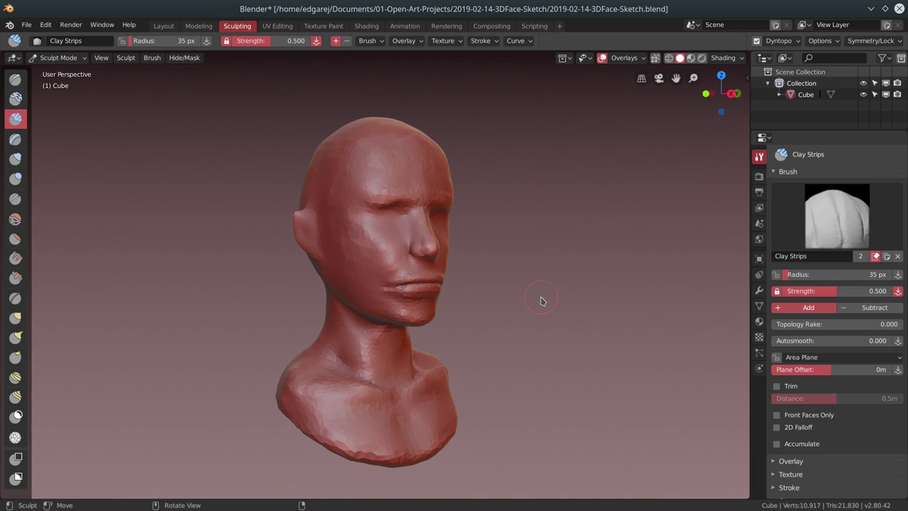
{"action": "middle_click_drag", "start_coordinate": [339, 281], "coordinate": [387, 241]}
{"action": "scroll", "coordinate": [388, 241], "scroll_direction": "up", "scroll_amount": 3}
Set the Clay Strips radius to 28 px and lay the first clay strokes around the ear
{"action": "key", "text": "g"}
{"action": "key", "text": "f"}
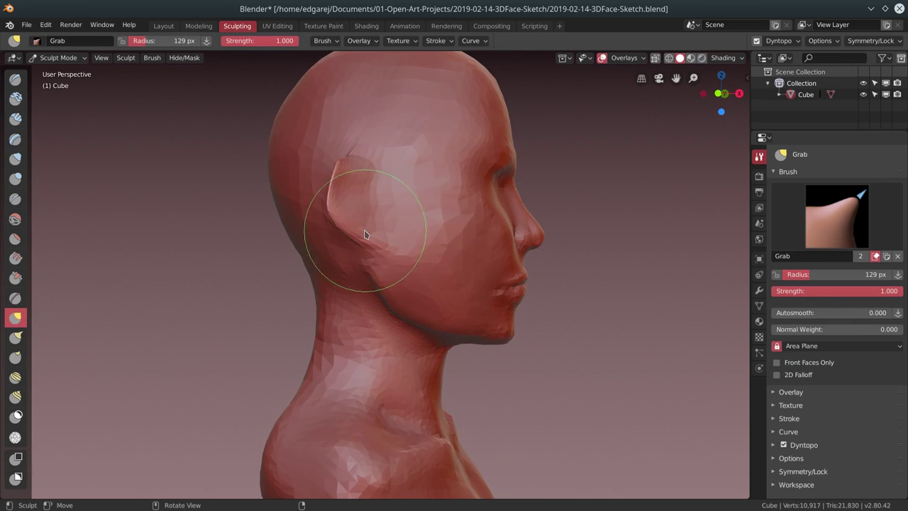
{"action": "key", "text": "Escape"}
{"action": "middle_click_drag", "start_coordinate": [339, 219], "coordinate": [425, 234]}
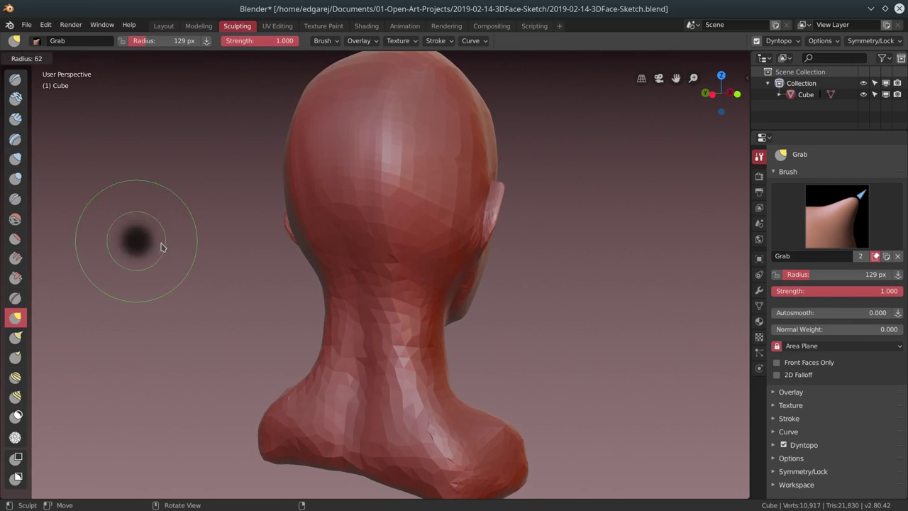
{"action": "key", "text": "c"}
{"action": "left_click", "coordinate": [470, 228]}
{"action": "left_click_drag", "start_coordinate": [472, 220], "coordinate": [482, 182]}
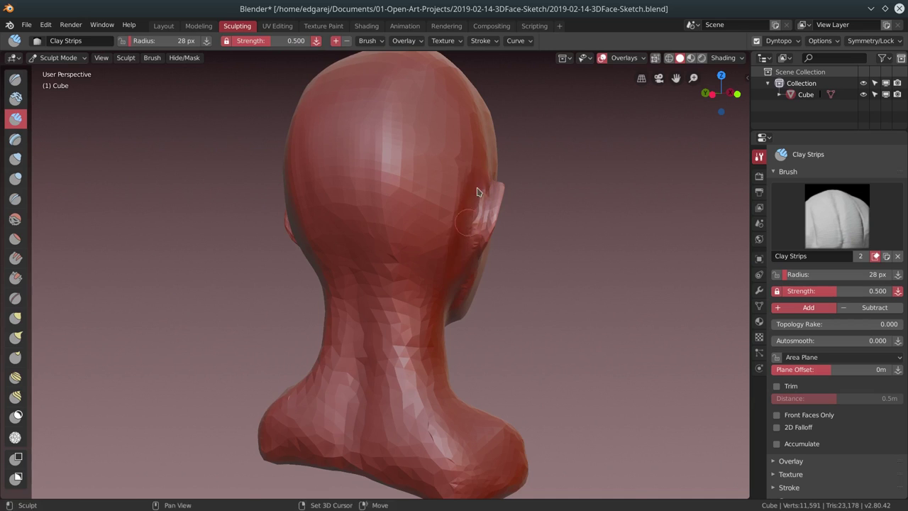
{"action": "middle_click_drag", "start_coordinate": [477, 192], "coordinate": [348, 206]}
{"action": "mouse_move", "coordinate": [349, 207]}
{"action": "left_mouse_down"}
{"action": "mouse_move", "coordinate": [334, 213]}
{"action": "mouse_move", "coordinate": [324, 187]}
{"action": "left_mouse_up"}
{"action": "middle_click_drag", "start_coordinate": [324, 187], "coordinate": [397, 199]}
Build up the ear and its back with Clay Strips from side and rear angles
{"action": "left_click", "coordinate": [15, 178]}
{"action": "mouse_move", "coordinate": [305, 178]}
{"action": "middle_mouse_down"}
{"action": "mouse_move", "coordinate": [354, 178]}
{"action": "mouse_move", "coordinate": [298, 174]}
{"action": "mouse_move", "coordinate": [312, 178]}
{"action": "middle_mouse_up"}
{"action": "left_click", "coordinate": [15, 117]}
{"action": "middle_click_drag", "start_coordinate": [318, 217], "coordinate": [294, 210]}
{"action": "mouse_move", "coordinate": [294, 209]}
{"action": "left_mouse_down"}
{"action": "mouse_move", "coordinate": [287, 221]}
{"action": "mouse_move", "coordinate": [278, 197]}
{"action": "left_mouse_up"}
{"action": "middle_click_drag", "start_coordinate": [277, 196], "coordinate": [307, 168]}
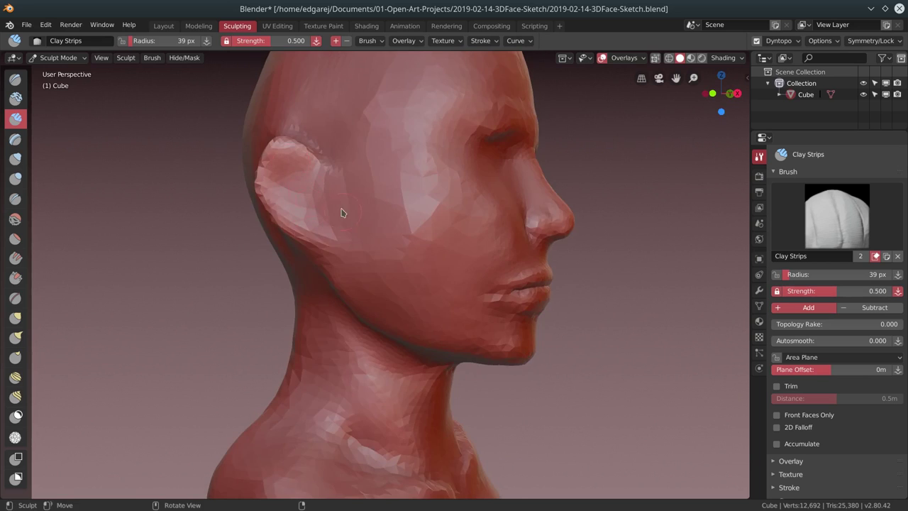
{"action": "middle_click_drag", "start_coordinate": [341, 212], "coordinate": [395, 203]}
{"action": "left_click_drag", "start_coordinate": [395, 203], "coordinate": [408, 213]}
{"action": "middle_click_drag", "start_coordinate": [408, 212], "coordinate": [450, 218]}
{"action": "left_click_drag", "start_coordinate": [456, 156], "coordinate": [432, 136]}
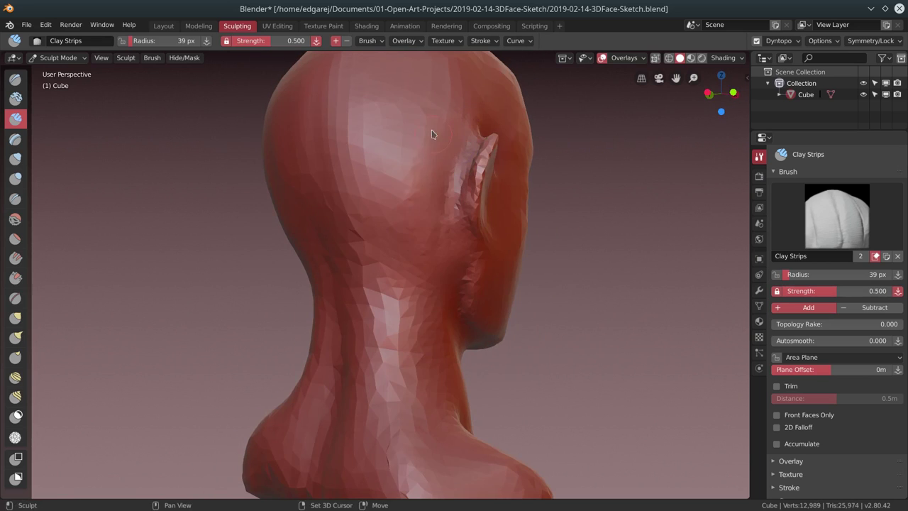
{"action": "middle_click_drag", "start_coordinate": [431, 135], "coordinate": [461, 229]}
Sculpt volume behind and beneath the ear from rear and low viewpoints
{"action": "middle_click_drag", "start_coordinate": [379, 302], "coordinate": [357, 236]}
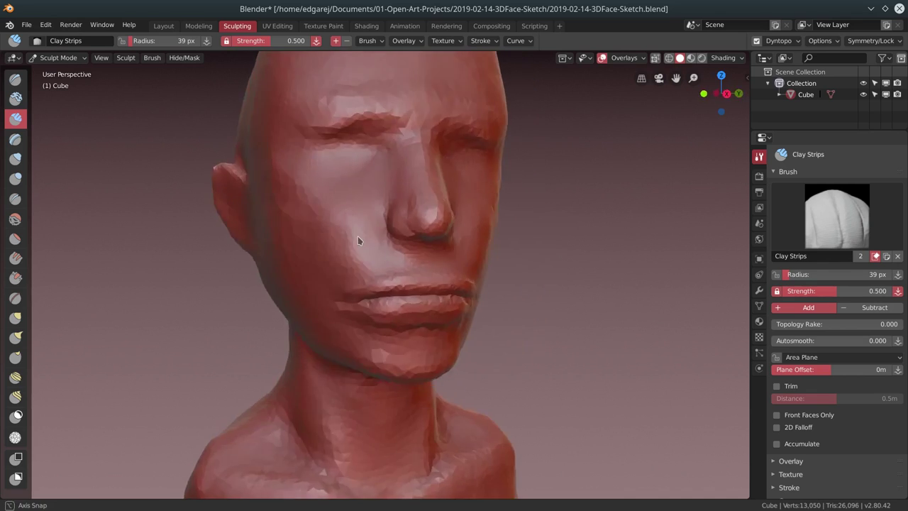
{"action": "scroll", "coordinate": [466, 267], "scroll_direction": "down", "scroll_amount": 4}
{"action": "mouse_move", "coordinate": [466, 267]}
{"action": "middle_mouse_down"}
{"action": "mouse_move", "coordinate": [430, 273]}
{"action": "mouse_move", "coordinate": [454, 275]}
{"action": "middle_mouse_up"}
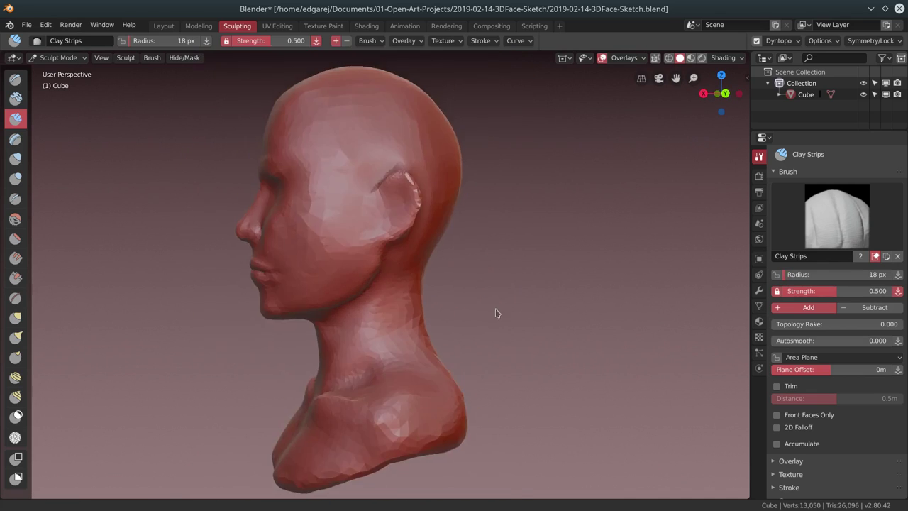
{"action": "scroll", "coordinate": [399, 246], "scroll_direction": "up", "scroll_amount": 5}
{"action": "middle_click_drag", "start_coordinate": [392, 259], "coordinate": [330, 193]}
{"action": "mouse_move", "coordinate": [330, 193]}
{"action": "left_mouse_down"}
{"action": "mouse_move", "coordinate": [326, 220]}
{"action": "mouse_move", "coordinate": [366, 201]}
{"action": "left_mouse_up"}
{"action": "middle_click_drag", "start_coordinate": [366, 200], "coordinate": [307, 251]}
{"action": "left_click_drag", "start_coordinate": [307, 251], "coordinate": [312, 197]}
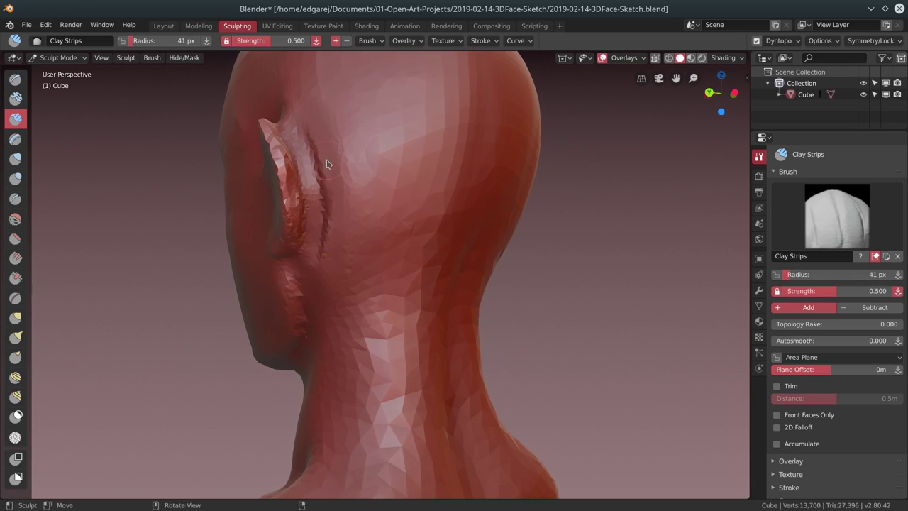
{"action": "middle_click_drag", "start_coordinate": [327, 164], "coordinate": [304, 196]}
{"action": "mouse_move", "coordinate": [227, 199]}
{"action": "middle_mouse_down"}
{"action": "mouse_move", "coordinate": [409, 203]}
{"action": "mouse_move", "coordinate": [330, 285]}
{"action": "middle_mouse_up"}
{"action": "left_click_drag", "start_coordinate": [330, 285], "coordinate": [338, 292]}
{"action": "middle_click_drag", "start_coordinate": [305, 275], "coordinate": [291, 163]}
{"action": "left_click_drag", "start_coordinate": [291, 164], "coordinate": [286, 157]}
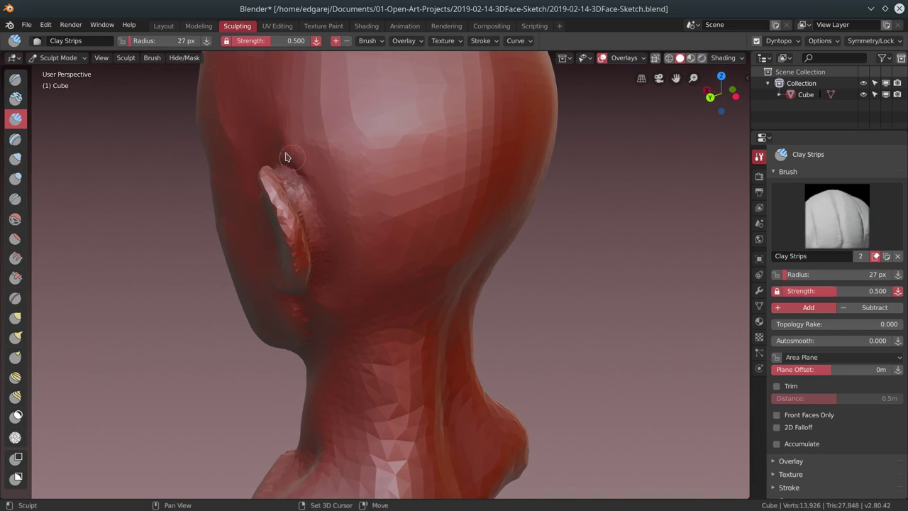
Raise the ear rim with clay, add detail, and orbit around the bust to review it
{"action": "mouse_move", "coordinate": [321, 212]}
{"action": "middle_mouse_down"}
{"action": "mouse_move", "coordinate": [272, 175]}
{"action": "mouse_move", "coordinate": [418, 221]}
{"action": "mouse_move", "coordinate": [446, 162]}
{"action": "middle_mouse_up"}
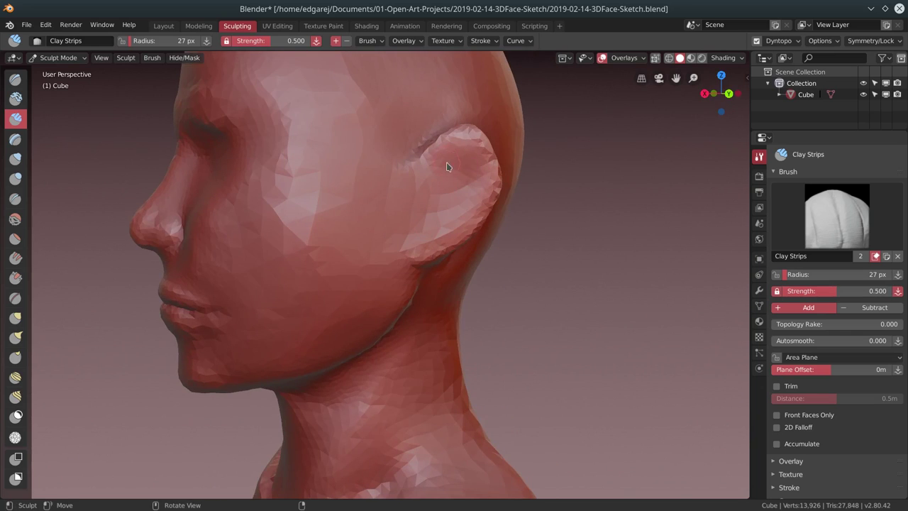
{"action": "left_click_drag", "start_coordinate": [476, 164], "coordinate": [404, 220]}
{"action": "middle_click_drag", "start_coordinate": [404, 219], "coordinate": [369, 212]}
{"action": "left_click_drag", "start_coordinate": [388, 220], "coordinate": [429, 183]}
{"action": "mouse_move", "coordinate": [428, 183]}
{"action": "middle_mouse_down"}
{"action": "mouse_move", "coordinate": [398, 226]}
{"action": "mouse_move", "coordinate": [418, 207]}
{"action": "middle_mouse_up"}
{"action": "scroll", "coordinate": [398, 227], "scroll_direction": "down", "scroll_amount": 4}
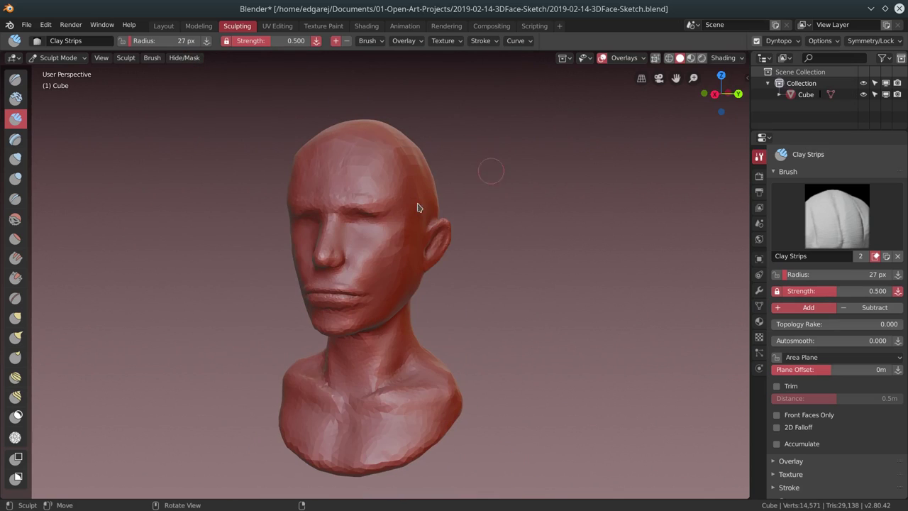
{"action": "middle_click_drag", "start_coordinate": [350, 183], "coordinate": [369, 165]}
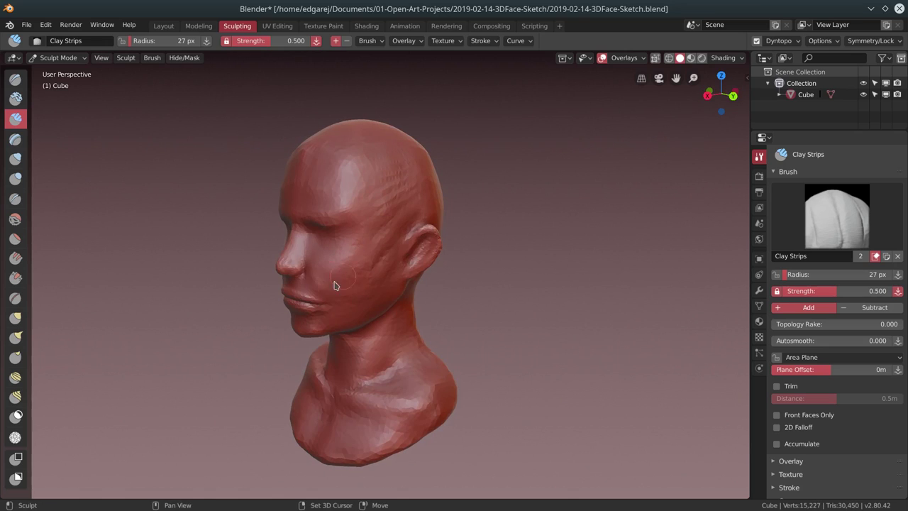
{"action": "middle_click_drag", "start_coordinate": [335, 285], "coordinate": [334, 264]}
{"action": "mouse_move", "coordinate": [342, 214]}
{"action": "middle_mouse_down"}
{"action": "mouse_move", "coordinate": [397, 176]}
{"action": "mouse_move", "coordinate": [361, 192]}
{"action": "mouse_move", "coordinate": [352, 166]}
{"action": "mouse_move", "coordinate": [413, 156]}
{"action": "middle_mouse_up"}
{"action": "left_click", "coordinate": [26, 24]}
Save the bust file and give the head mesh smooth shading
{"action": "left_click", "coordinate": [58, 111]}
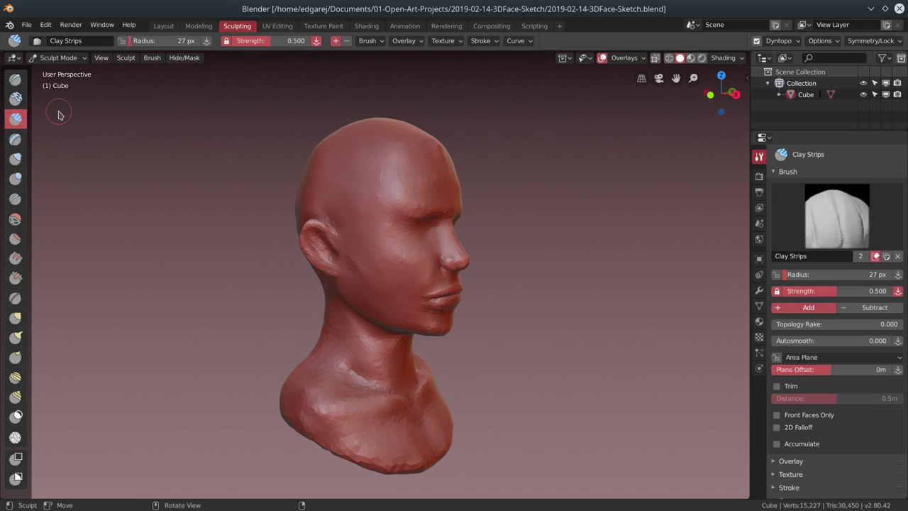
{"action": "left_click", "coordinate": [197, 26]}
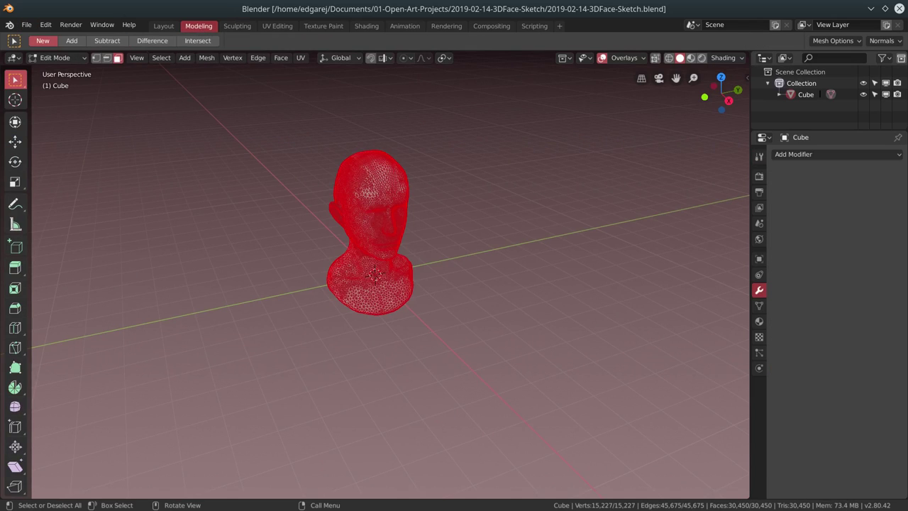
{"action": "right_click", "coordinate": [347, 385]}
{"action": "left_click", "coordinate": [348, 385]}
{"action": "key", "text": "Tab"}
{"action": "left_click", "coordinate": [237, 26]}
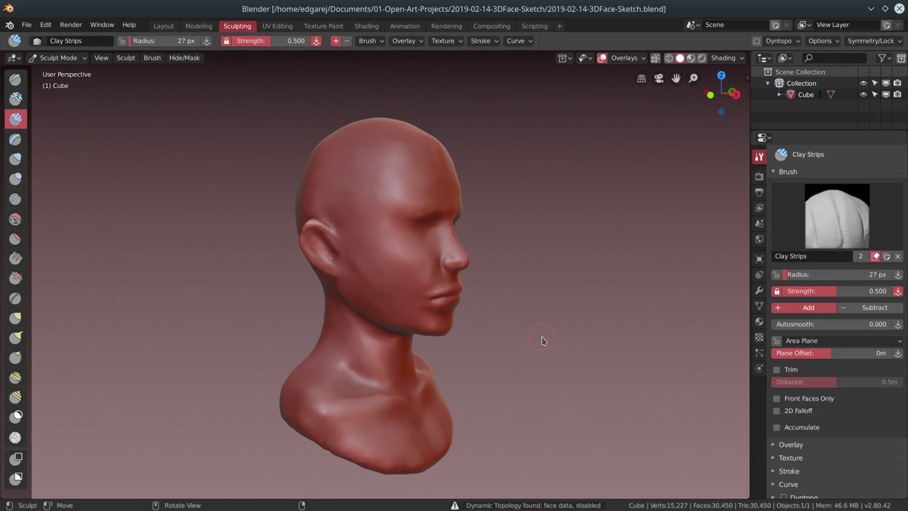
Switch to the Layout workspace and shade the viewport with the red matcap
{"action": "mouse_move", "coordinate": [407, 236]}
{"action": "middle_mouse_down"}
{"action": "mouse_move", "coordinate": [497, 285]}
{"action": "mouse_move", "coordinate": [462, 284]}
{"action": "middle_mouse_up"}
{"action": "scroll", "coordinate": [497, 286], "scroll_direction": "down", "scroll_amount": 3}
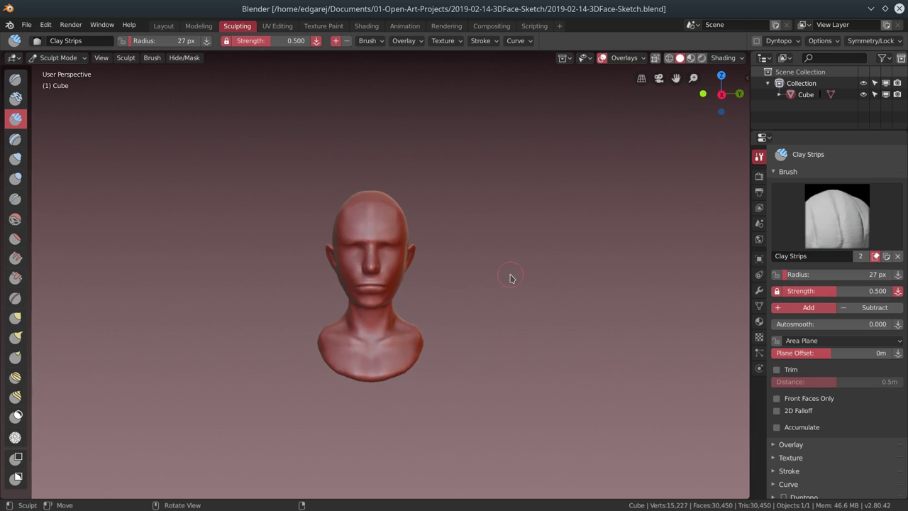
{"action": "left_click", "coordinate": [164, 26]}
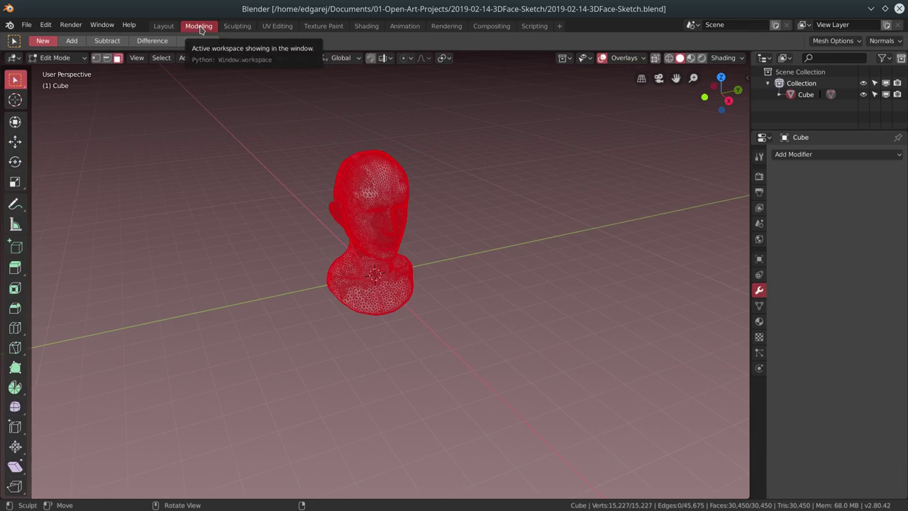
{"action": "left_click", "coordinate": [731, 57]}
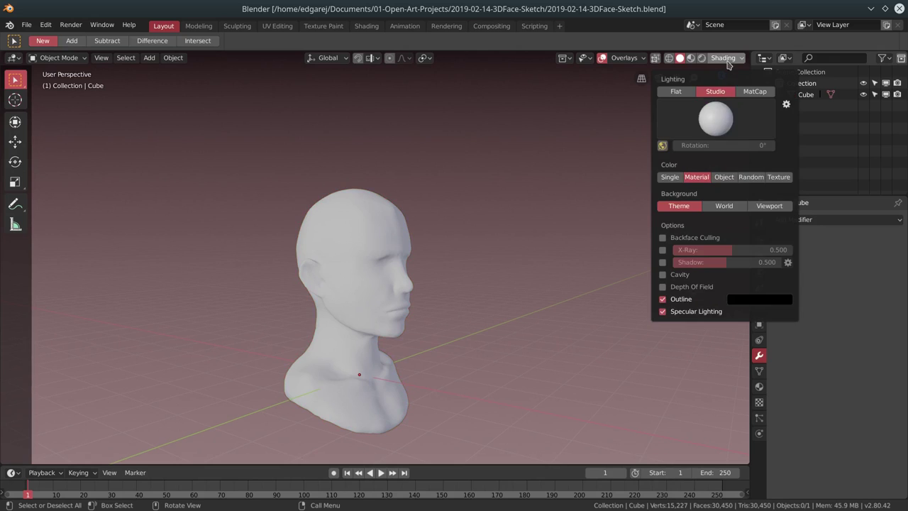
{"action": "left_click", "coordinate": [754, 91]}
{"action": "left_click", "coordinate": [711, 118]}
{"action": "left_click", "coordinate": [587, 188]}
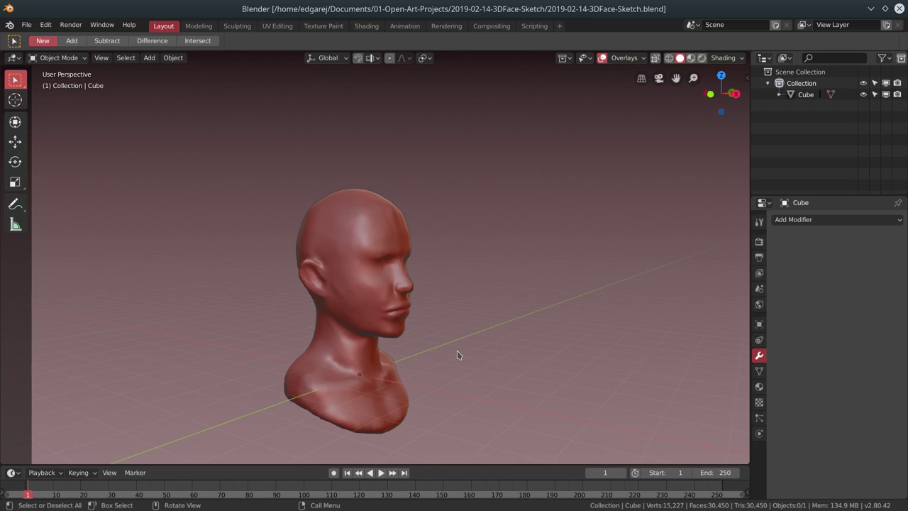
Show the head in Right Orthographic view (Numpad 3) and zoom in on it
{"action": "mouse_move", "coordinate": [457, 354]}
{"action": "middle_mouse_down"}
{"action": "mouse_move", "coordinate": [318, 341]}
{"action": "mouse_move", "coordinate": [458, 343]}
{"action": "mouse_move", "coordinate": [448, 348]}
{"action": "middle_mouse_up"}
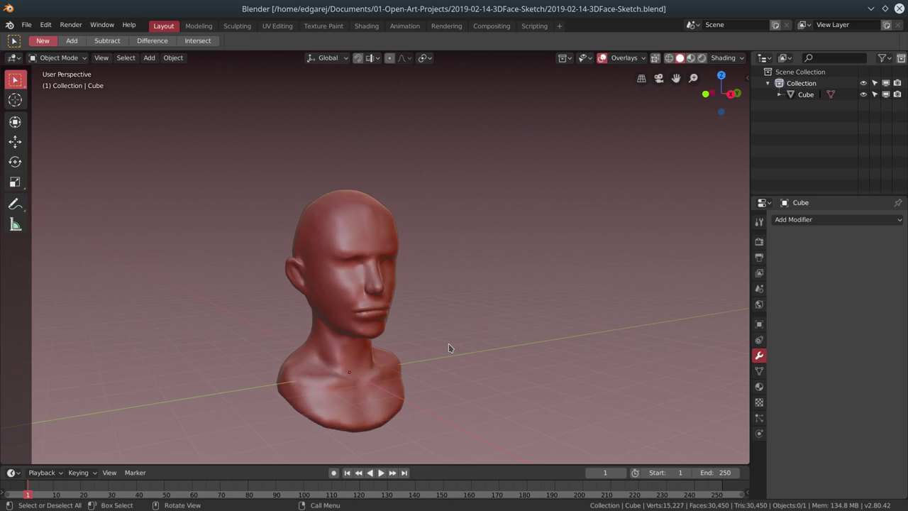
{"action": "key", "text": "KP_3"}
{"action": "scroll", "coordinate": [478, 304], "scroll_direction": "up", "scroll_amount": 1}
{"action": "scroll", "coordinate": [499, 278], "scroll_direction": "up", "scroll_amount": 2}
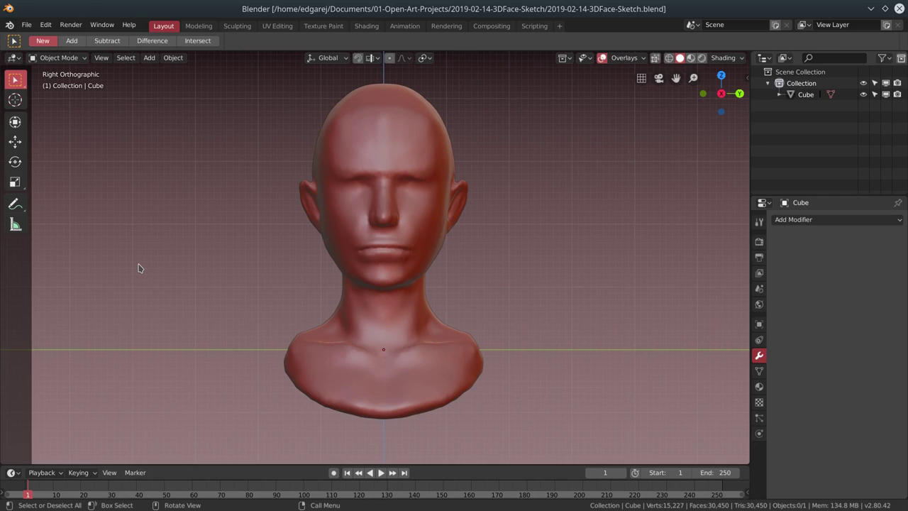
Add a flat-shaded UV sphere, rotate its pole forward, and isolate it in local view face-on
{"action": "left_click", "coordinate": [149, 58]}
{"action": "left_click", "coordinate": [264, 93]}
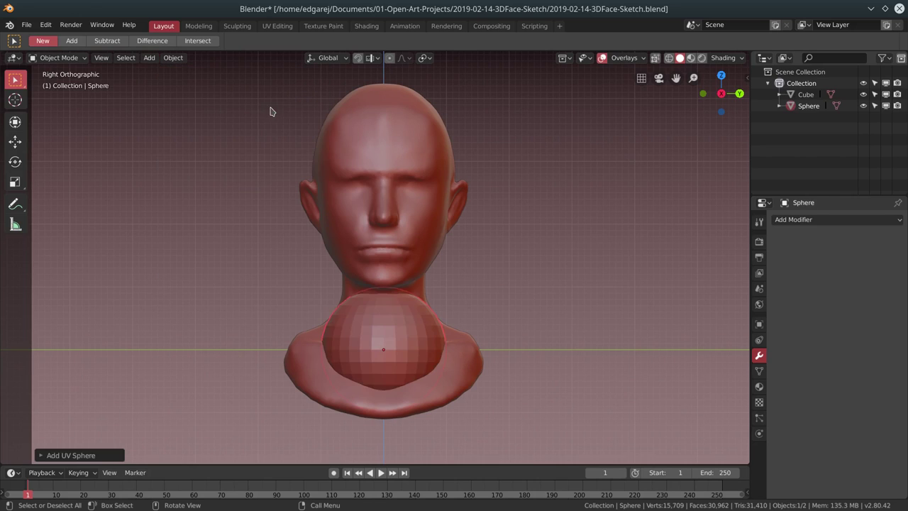
{"action": "right_click", "coordinate": [414, 343]}
{"action": "left_click", "coordinate": [413, 344]}
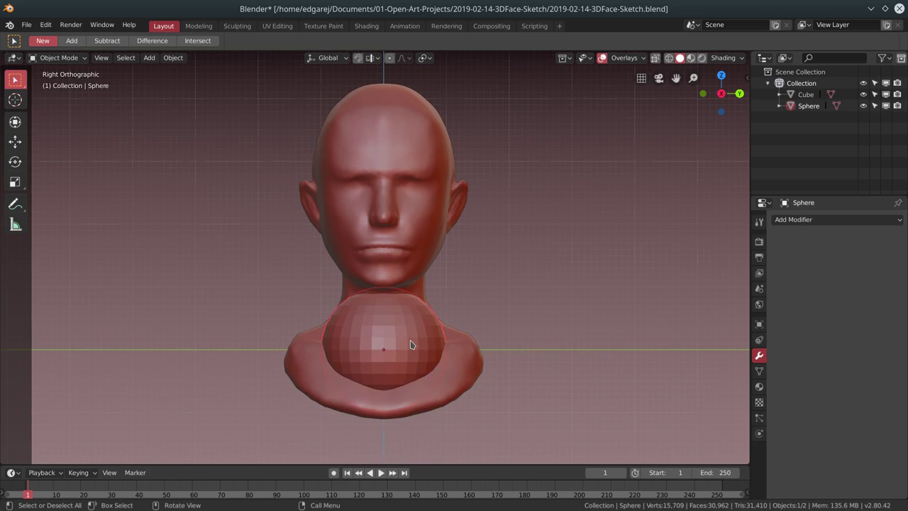
{"action": "key", "text": "KP_1"}
{"action": "key", "text": "r"}
{"action": "left_click", "coordinate": [340, 433]}
{"action": "middle_click_drag", "start_coordinate": [340, 433], "coordinate": [437, 378]}
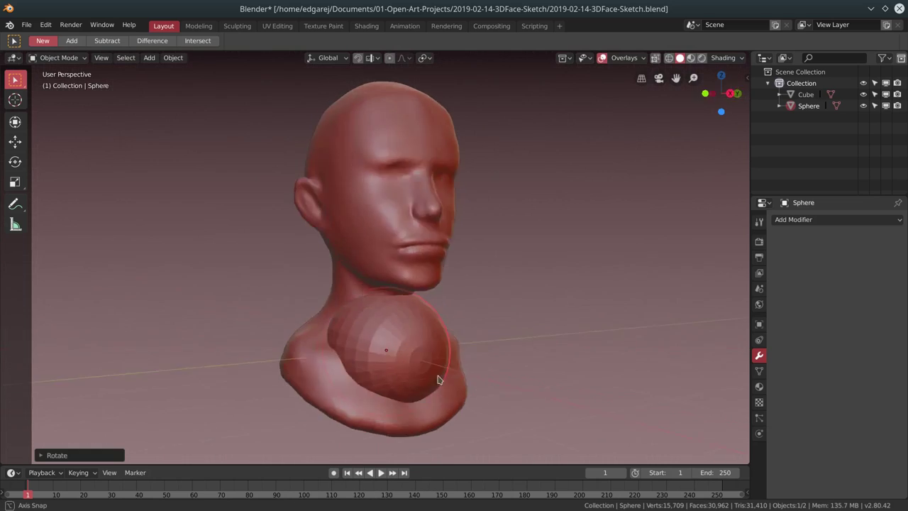
{"action": "key", "text": "KP_Divide"}
{"action": "key", "text": "KP_3"}
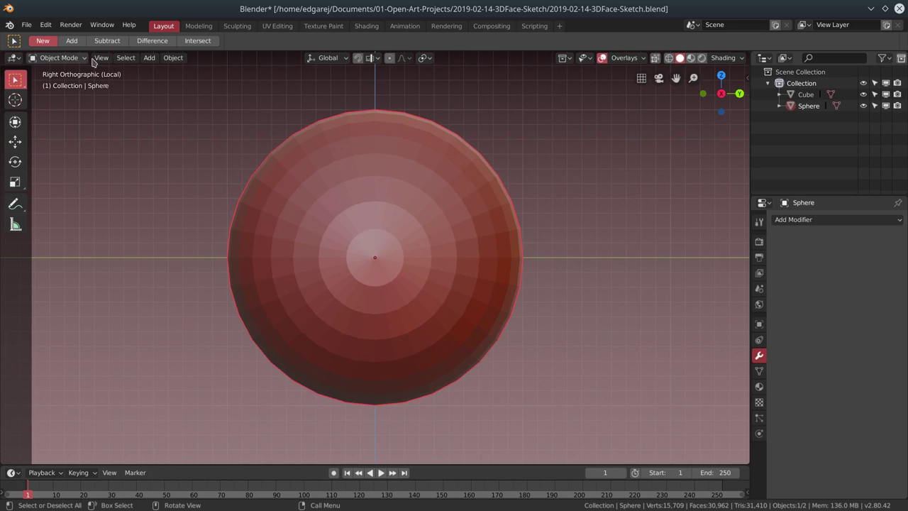
In Edit Mode, circle-select the ring of faces around the sphere's front pole
{"action": "key", "text": "Tab"}
{"action": "left_click", "coordinate": [117, 58]}
{"action": "key", "text": "c"}
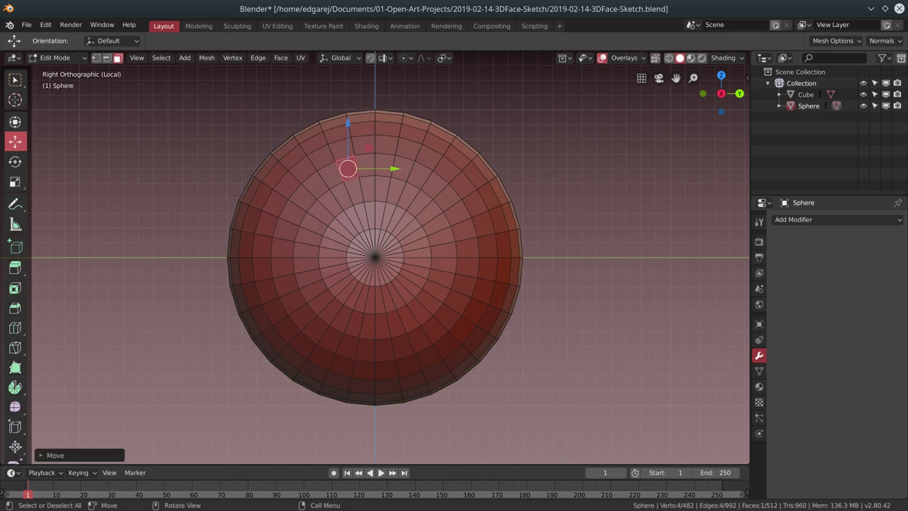
{"action": "left_click_drag", "start_coordinate": [345, 166], "coordinate": [426, 329]}
{"action": "key", "text": "c"}
{"action": "left_click_drag", "start_coordinate": [397, 298], "coordinate": [315, 254]}
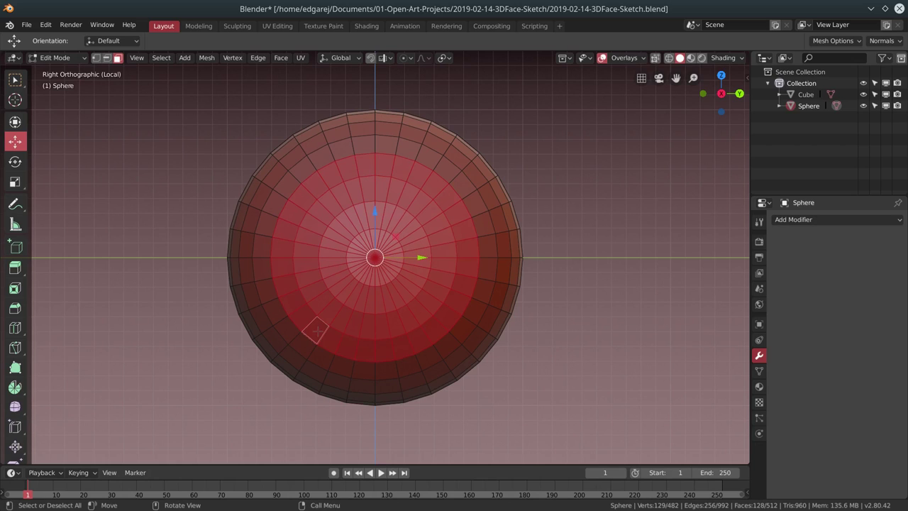
Scale the pole faces, then extrude and shrink them into a raised cornea cap
{"action": "key", "text": "KP_1"}
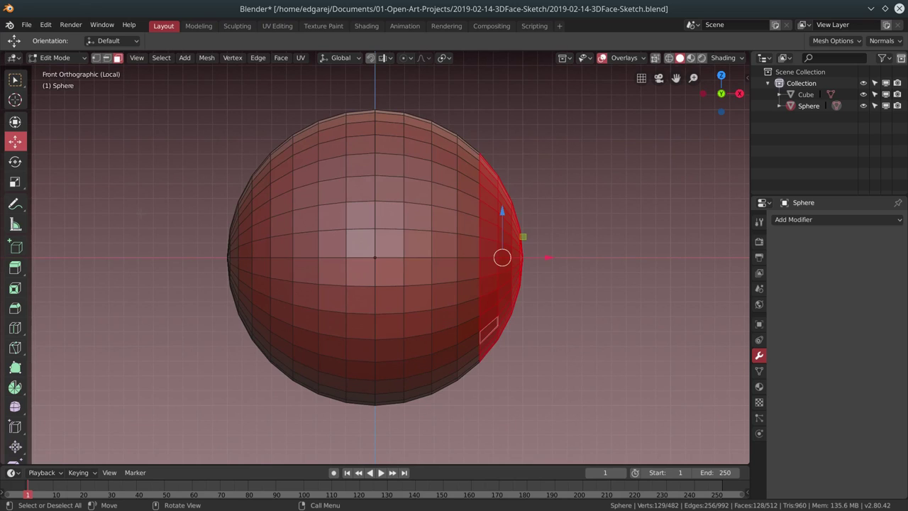
{"action": "left_click", "coordinate": [15, 181]}
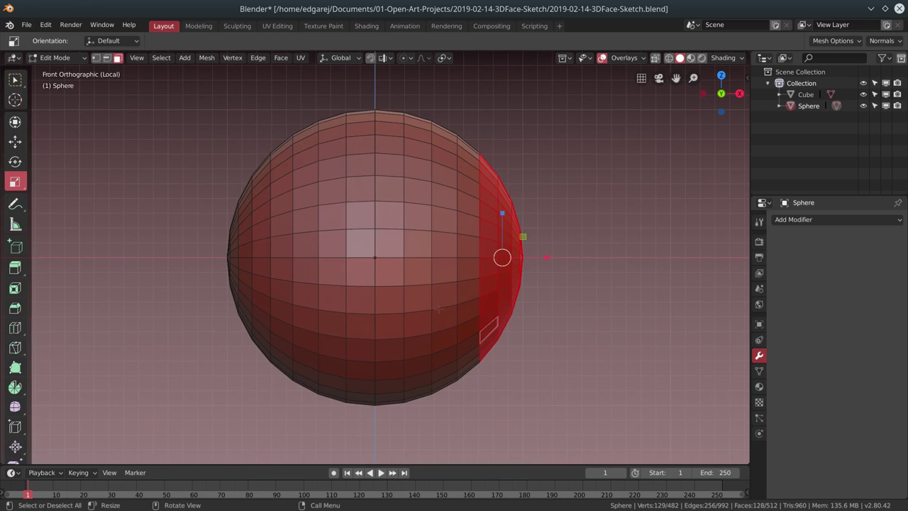
{"action": "left_click_drag", "start_coordinate": [547, 257], "coordinate": [557, 258]}
{"action": "left_click", "coordinate": [558, 259]}
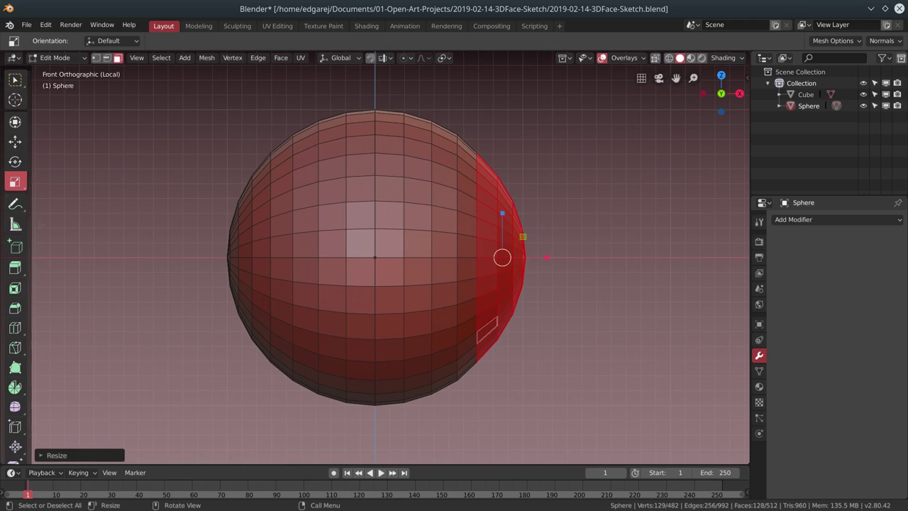
{"action": "key", "text": "s"}
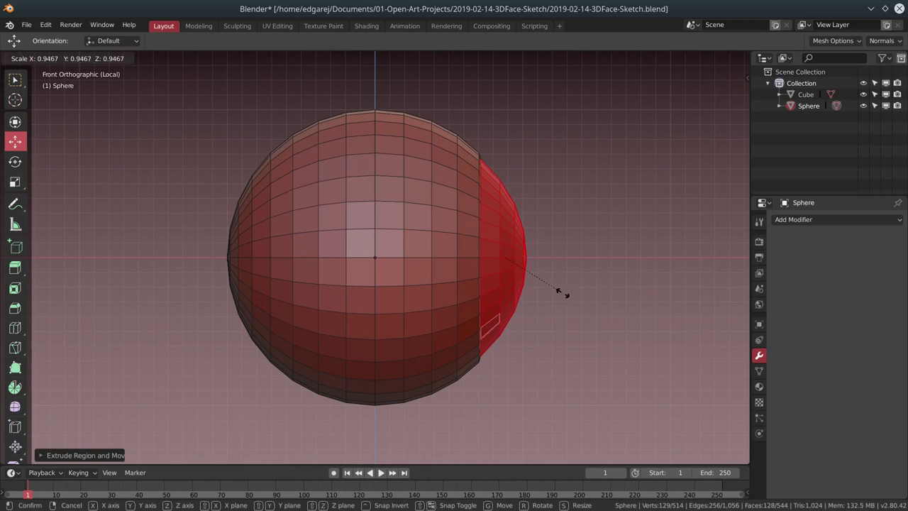
{"action": "left_click", "coordinate": [567, 297]}
{"action": "middle_click_drag", "start_coordinate": [567, 298], "coordinate": [602, 312]}
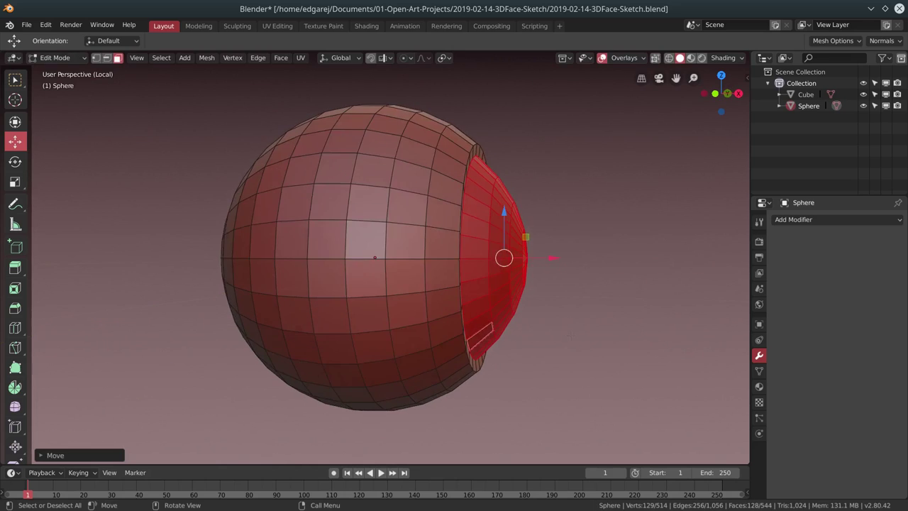
{"action": "key", "text": "Tab"}
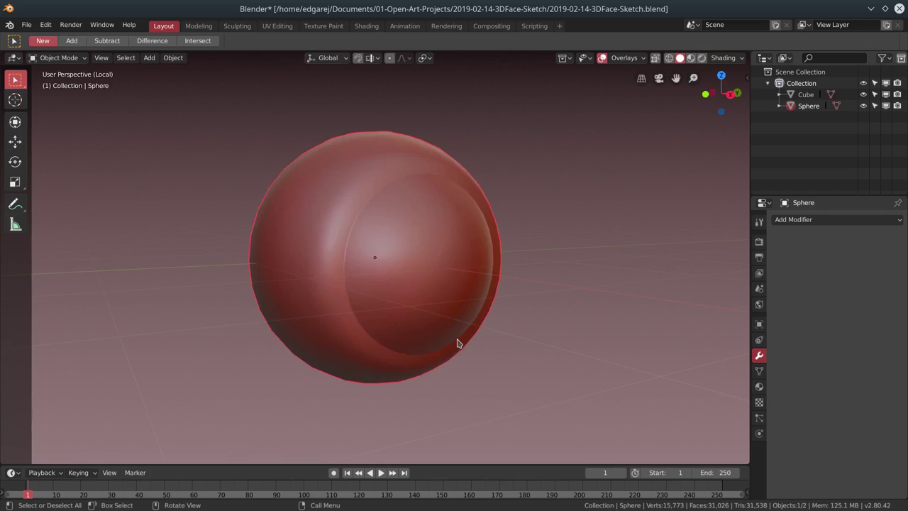
Try an edge loop on the sphere in Edit Mode, then undo back to the plain sphere
{"action": "scroll", "coordinate": [473, 344], "scroll_direction": "down", "scroll_amount": 4}
{"action": "key", "text": "KP_1"}
{"action": "key", "text": "KP_3"}
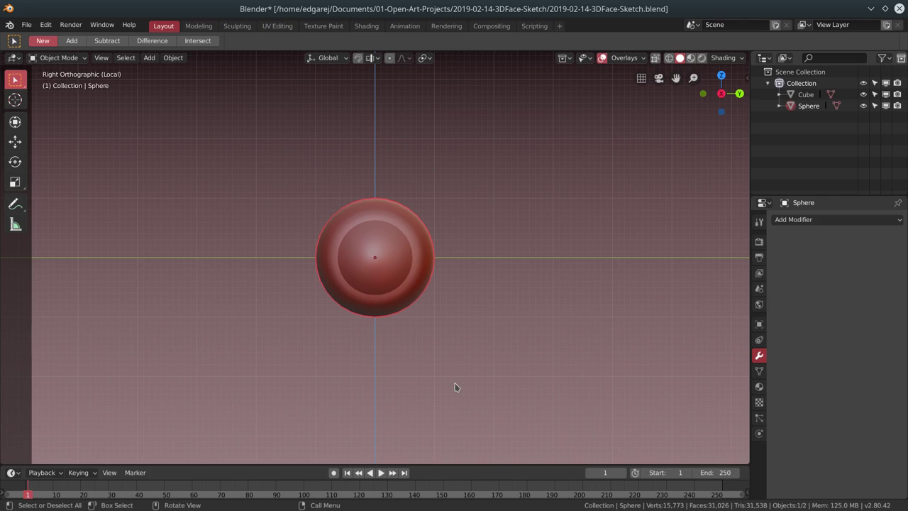
{"action": "key", "text": "Tab"}
{"action": "key", "text": "Tab"}
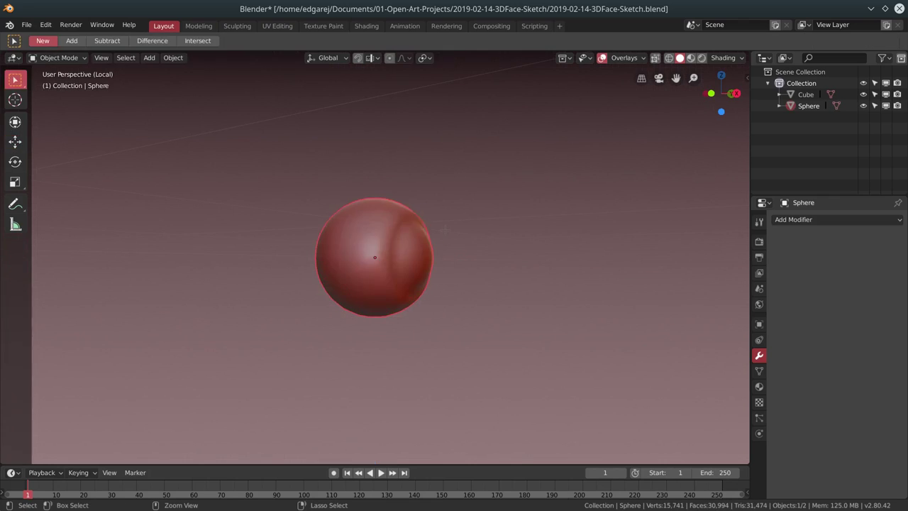
{"action": "key", "text": "Tab"}
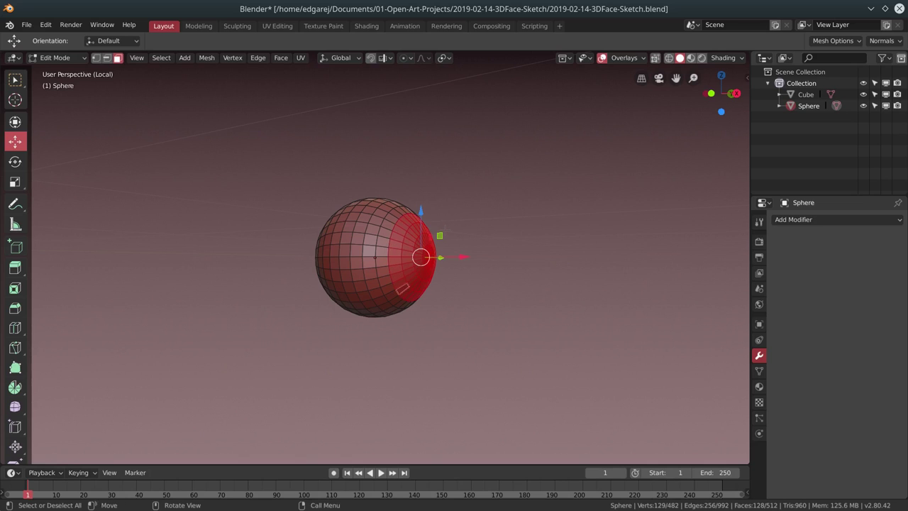
{"action": "middle_click_drag", "start_coordinate": [426, 333], "coordinate": [427, 331]}
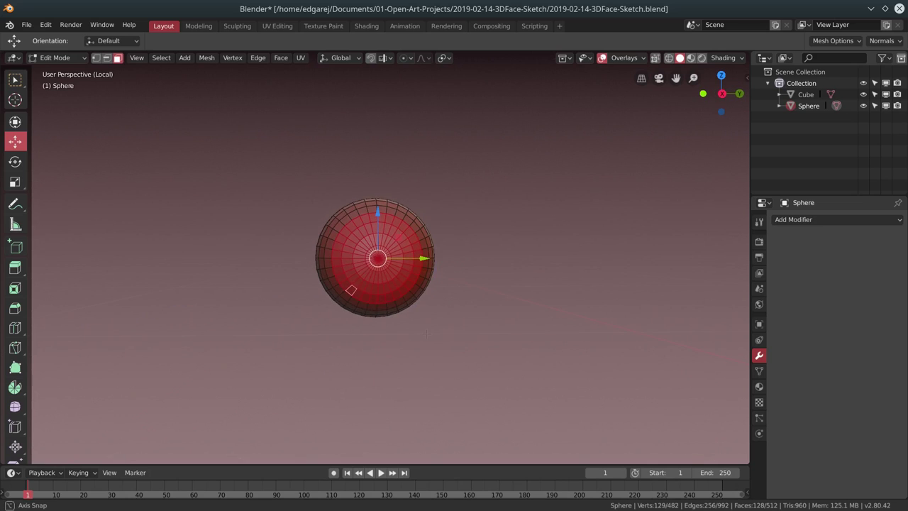
{"action": "scroll", "coordinate": [427, 333], "scroll_direction": "up", "scroll_amount": 5}
{"action": "key", "text": "alt+a"}
{"action": "key", "text": "ctrl+r"}
{"action": "left_click", "coordinate": [263, 237]}
{"action": "left_click", "coordinate": [271, 238]}
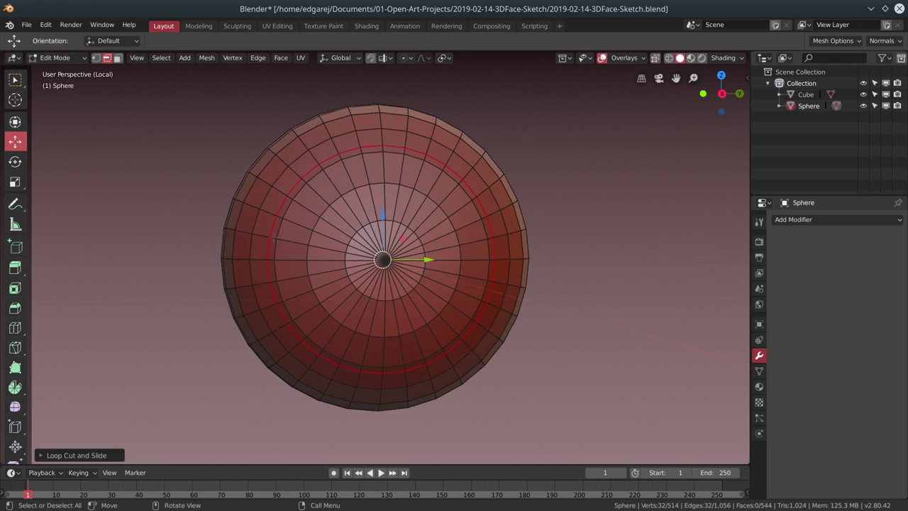
{"action": "mouse_move", "coordinate": [431, 256]}
{"action": "middle_mouse_down"}
{"action": "mouse_move", "coordinate": [496, 259]}
{"action": "mouse_move", "coordinate": [431, 256]}
{"action": "middle_mouse_up"}
{"action": "key", "text": "ctrl+z"}
Select and grow the front-pole vertices, then extrude, scale and push out the cornea cap
{"action": "key", "text": "KP_3"}
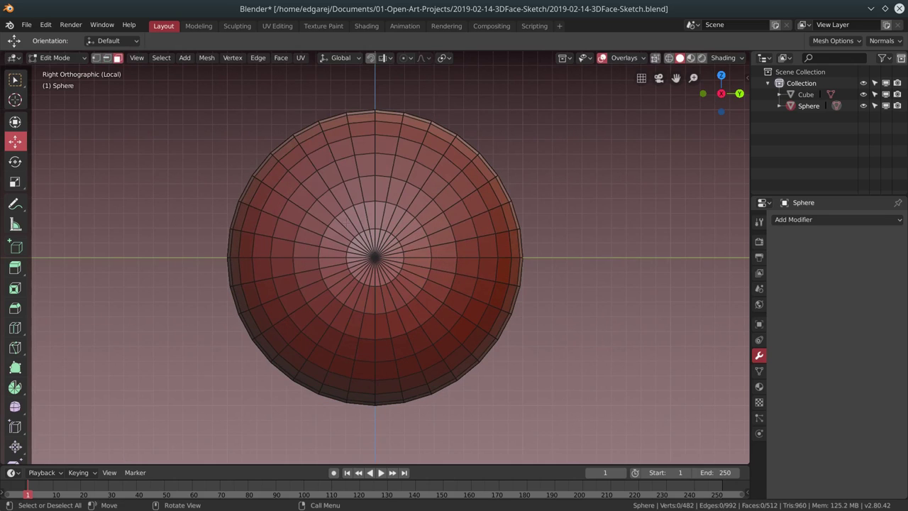
{"action": "left_click_drag", "start_coordinate": [290, 207], "coordinate": [461, 309]}
{"action": "key", "text": "ctrl+KP_Add"}
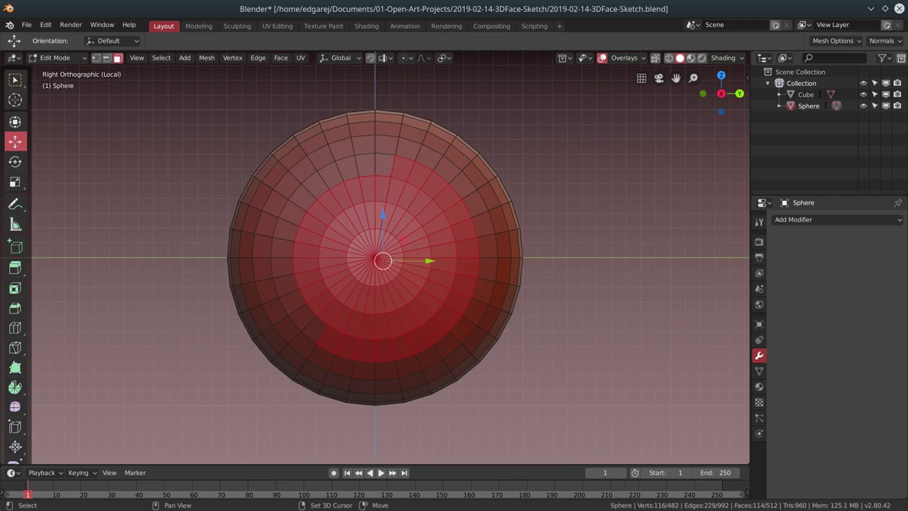
{"action": "key", "text": "KP_1"}
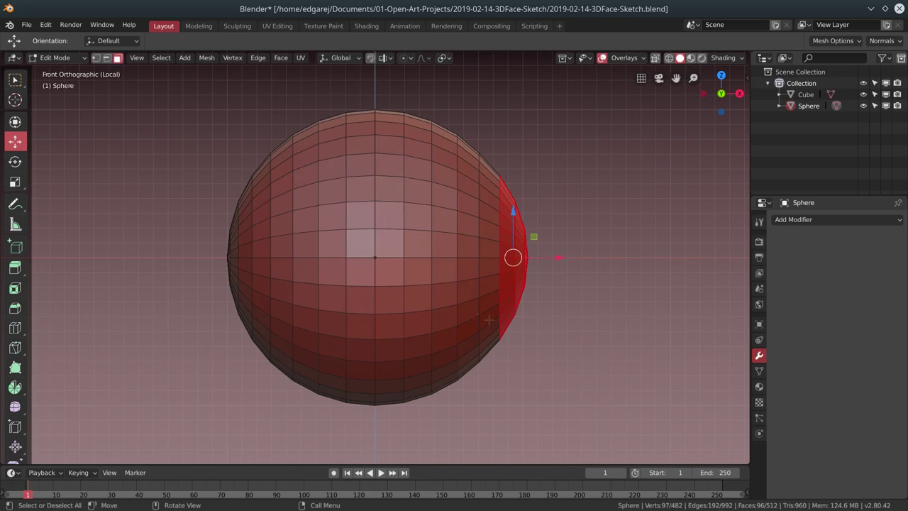
{"action": "key", "text": "e"}
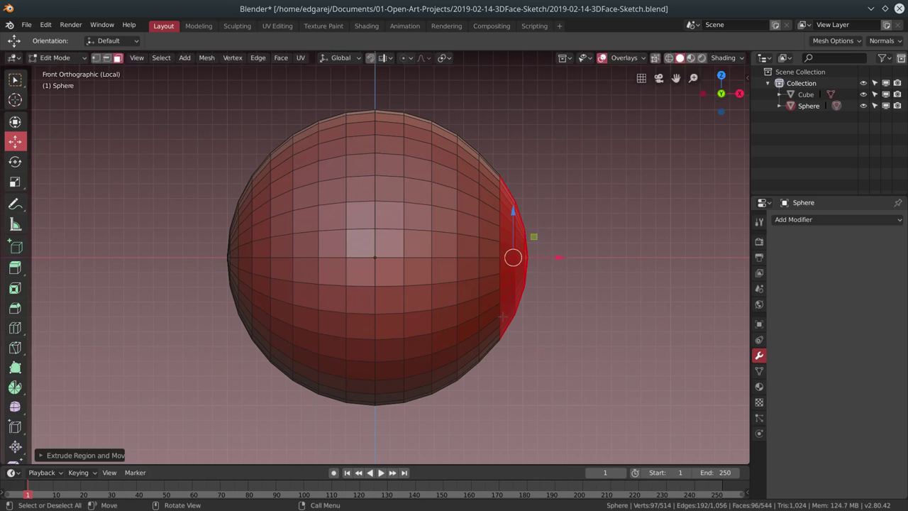
{"action": "key", "text": "s"}
{"action": "left_click", "coordinate": [504, 310]}
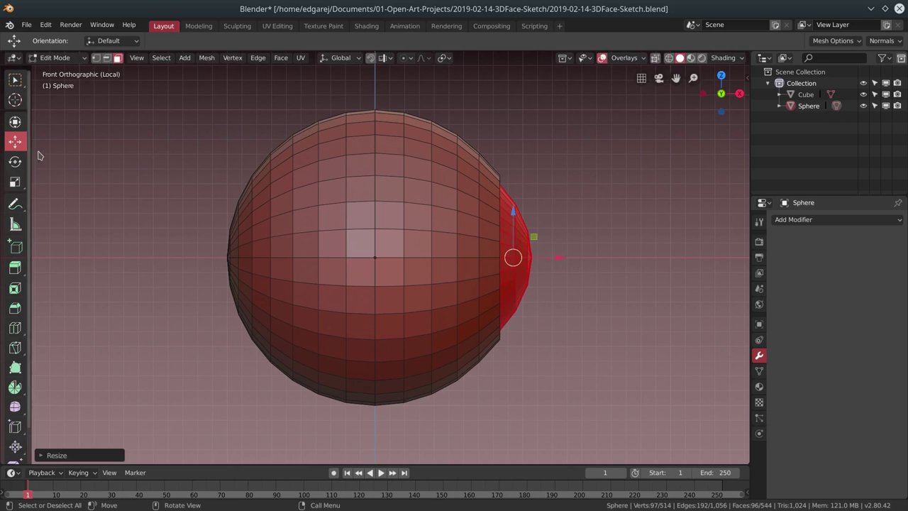
{"action": "key", "text": "g"}
{"action": "key", "text": "Return"}
{"action": "middle_click_drag", "start_coordinate": [553, 326], "coordinate": [482, 336]}
Loop-cut inside the cap rim, leave local view, and show the bust face-on orthographically
{"action": "key", "text": "ctrl+r"}
{"action": "left_click", "coordinate": [318, 208]}
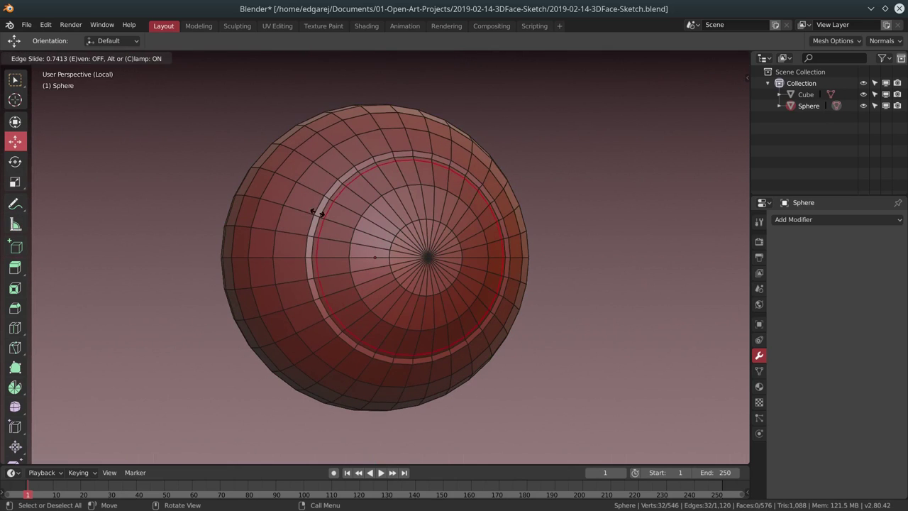
{"action": "key", "text": "a"}
{"action": "key", "text": "Tab"}
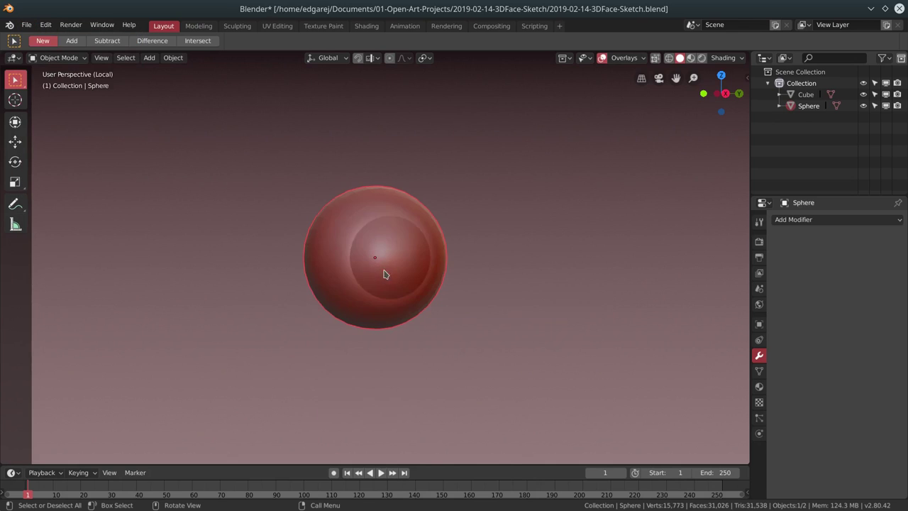
{"action": "key", "text": "KP_Divide"}
{"action": "key", "text": "KP_3"}
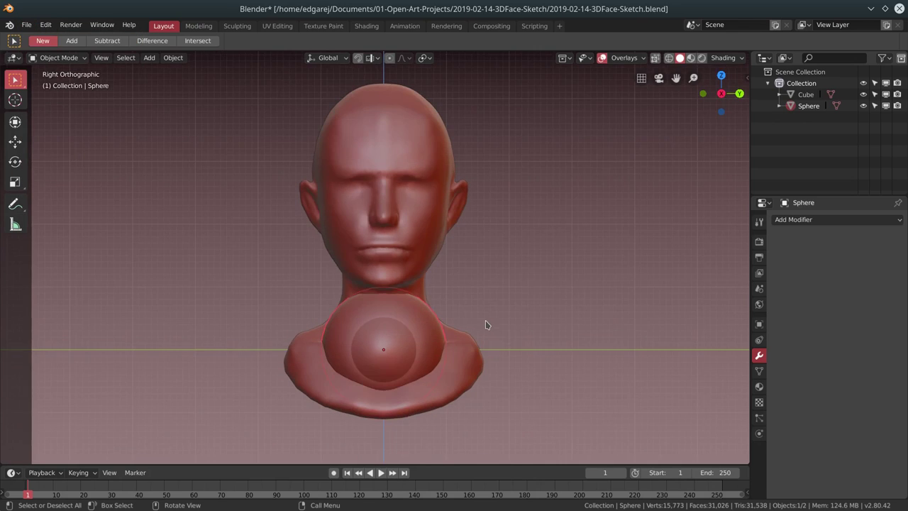
Shrink the sphere to eyeball size and move it into the eye socket
{"action": "key", "text": "s"}
{"action": "left_click", "coordinate": [389, 348]}
{"action": "left_click", "coordinate": [16, 141]}
{"action": "left_click_drag", "start_coordinate": [383, 348], "coordinate": [385, 192]}
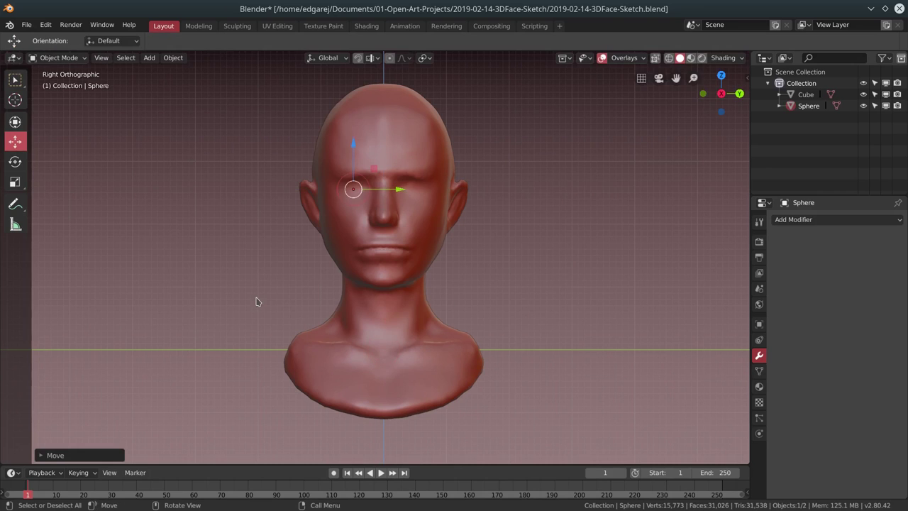
{"action": "key", "text": "KP_1"}
{"action": "middle_click_drag", "start_coordinate": [536, 255], "coordinate": [354, 142]}
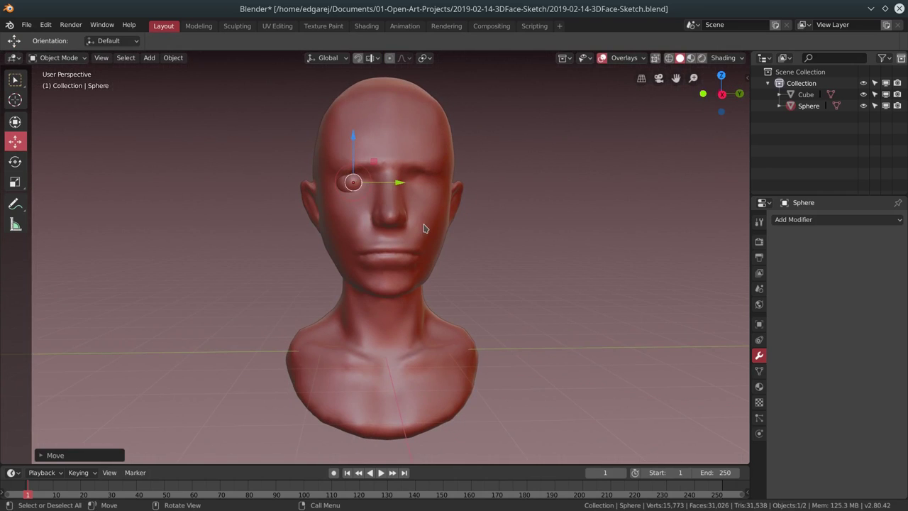
{"action": "mouse_move", "coordinate": [401, 182]}
{"action": "middle_mouse_down"}
{"action": "mouse_move", "coordinate": [479, 187]}
{"action": "mouse_move", "coordinate": [433, 229]}
{"action": "middle_mouse_up"}
{"action": "key", "text": "KP_3"}
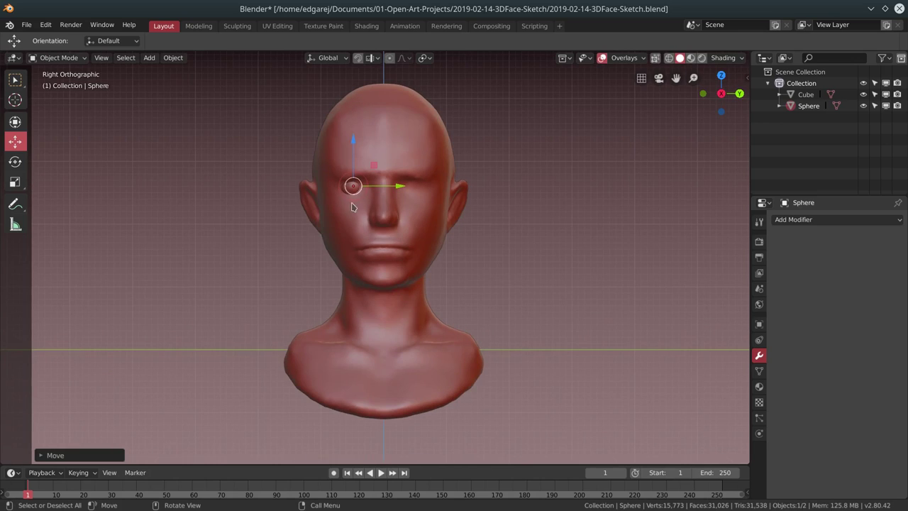
Set the eyeball's origin to the 3D cursor, add a Y-axis Mirror modifier, and select the Cube head
{"action": "right_click", "coordinate": [353, 206]}
{"action": "left_click", "coordinate": [425, 244]}
{"action": "left_click", "coordinate": [836, 219]}
{"action": "left_click", "coordinate": [667, 350]}
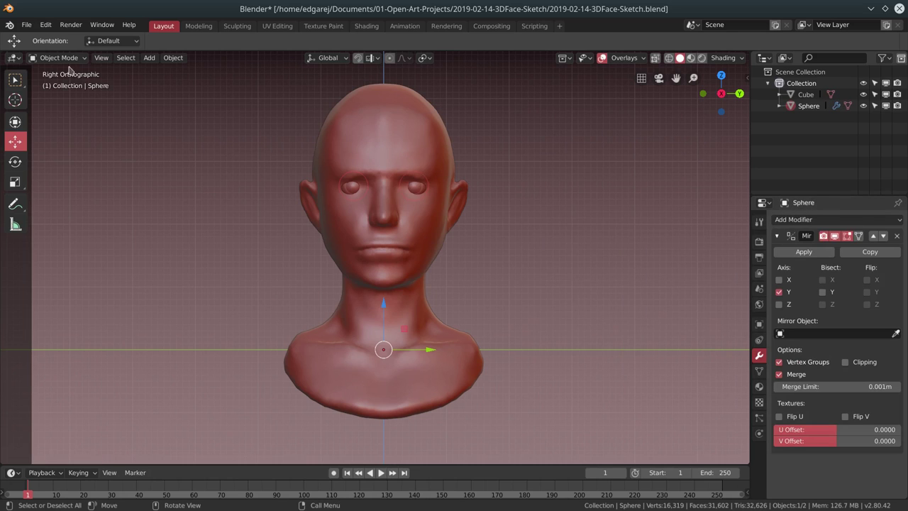
{"action": "left_click", "coordinate": [806, 95]}
{"action": "left_click", "coordinate": [237, 26]}
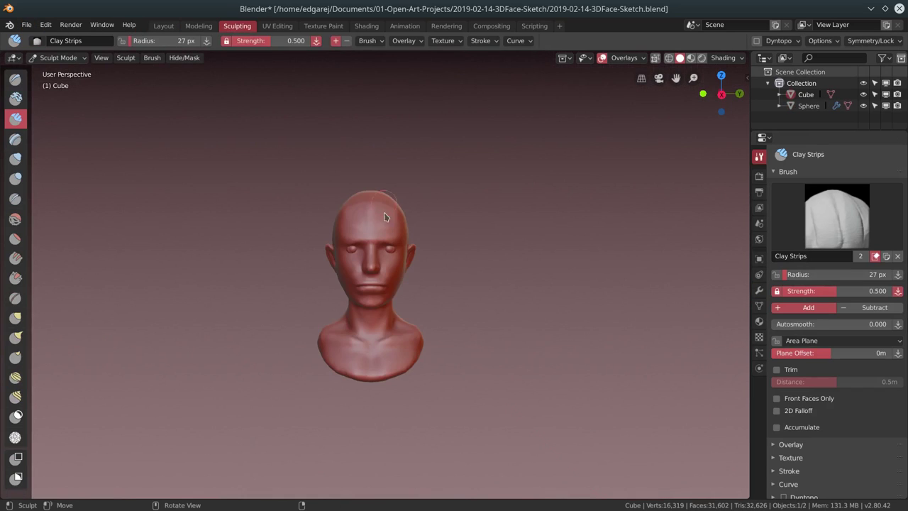
Frame the head in a three-quarter view, set a 71 px brush radius, and open the Dynamic Topology settings
{"action": "key", "text": "KP_5"}
{"action": "mouse_move", "coordinate": [384, 212]}
{"action": "middle_mouse_down"}
{"action": "mouse_move", "coordinate": [258, 196]}
{"action": "mouse_move", "coordinate": [430, 162]}
{"action": "middle_mouse_up"}
{"action": "key", "text": "f"}
{"action": "left_click", "coordinate": [229, 215]}
{"action": "left_click", "coordinate": [778, 40]}
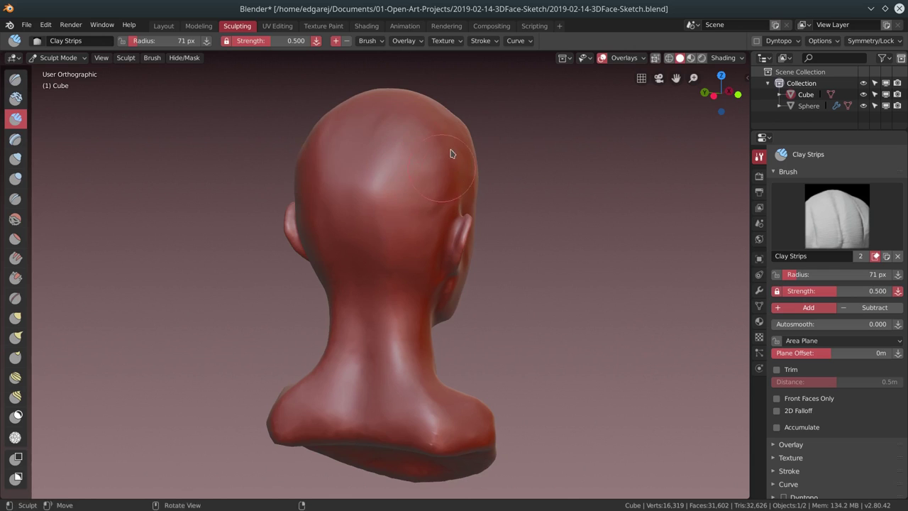
With a 32 px Clay Strips brush, sculpt small mirrored changes around both eye sockets
{"action": "mouse_move", "coordinate": [456, 152]}
{"action": "middle_mouse_down"}
{"action": "mouse_move", "coordinate": [385, 253]}
{"action": "mouse_move", "coordinate": [397, 258]}
{"action": "middle_mouse_up"}
{"action": "mouse_move", "coordinate": [426, 165]}
{"action": "middle_mouse_down"}
{"action": "mouse_move", "coordinate": [324, 146]}
{"action": "mouse_move", "coordinate": [353, 120]}
{"action": "mouse_move", "coordinate": [243, 149]}
{"action": "mouse_move", "coordinate": [405, 156]}
{"action": "middle_mouse_up"}
{"action": "mouse_move", "coordinate": [363, 185]}
{"action": "middle_mouse_down"}
{"action": "mouse_move", "coordinate": [397, 207]}
{"action": "mouse_move", "coordinate": [478, 200]}
{"action": "mouse_move", "coordinate": [338, 175]}
{"action": "mouse_move", "coordinate": [323, 160]}
{"action": "middle_mouse_up"}
{"action": "key", "text": "f"}
{"action": "scroll", "coordinate": [472, 211], "scroll_direction": "up", "scroll_amount": 3}
{"action": "mouse_move", "coordinate": [277, 142]}
{"action": "left_mouse_down"}
{"action": "mouse_move", "coordinate": [328, 148]}
{"action": "mouse_move", "coordinate": [312, 168]}
{"action": "mouse_move", "coordinate": [334, 183]}
{"action": "left_mouse_up"}
{"action": "middle_click_drag", "start_coordinate": [334, 183], "coordinate": [409, 192]}
Check the Sphere eyeball in the Layout workspace, then return to Sculpting with Cube selected
{"action": "left_click", "coordinate": [808, 106]}
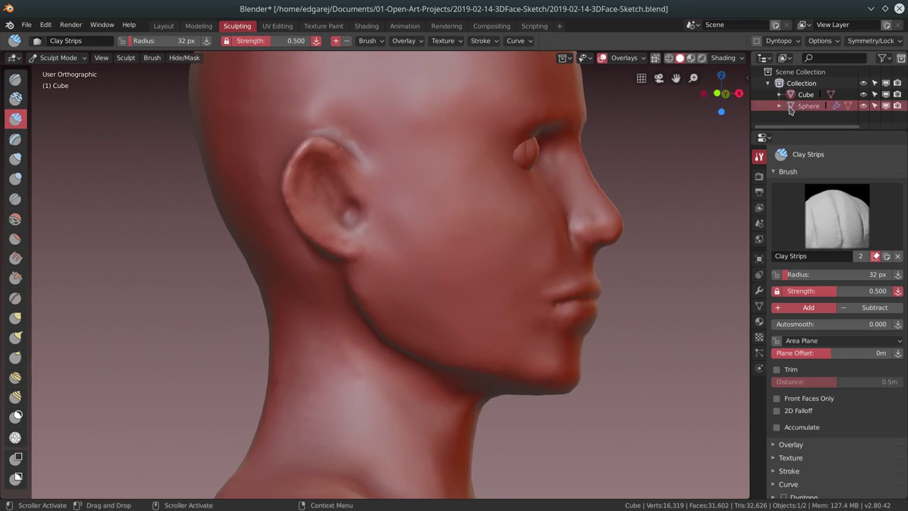
{"action": "left_click", "coordinate": [163, 26]}
{"action": "left_click", "coordinate": [431, 349]}
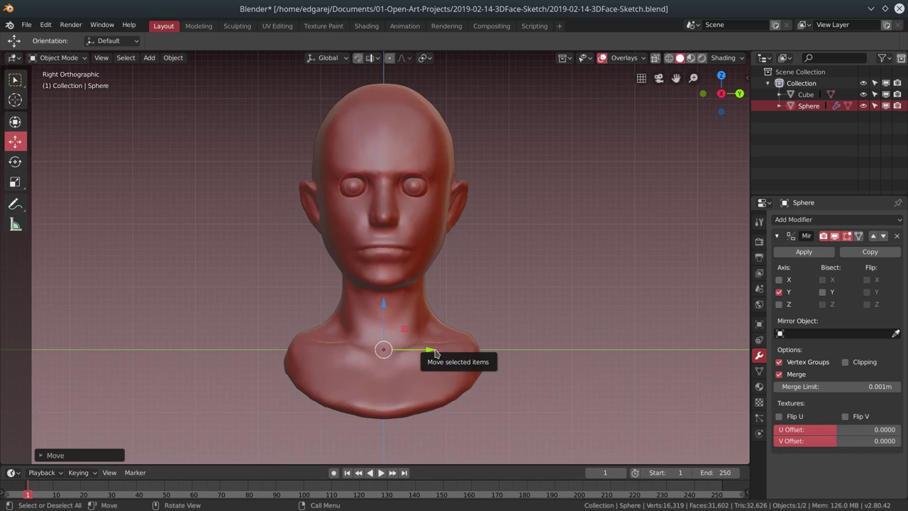
{"action": "middle_click_drag", "start_coordinate": [434, 353], "coordinate": [367, 312]}
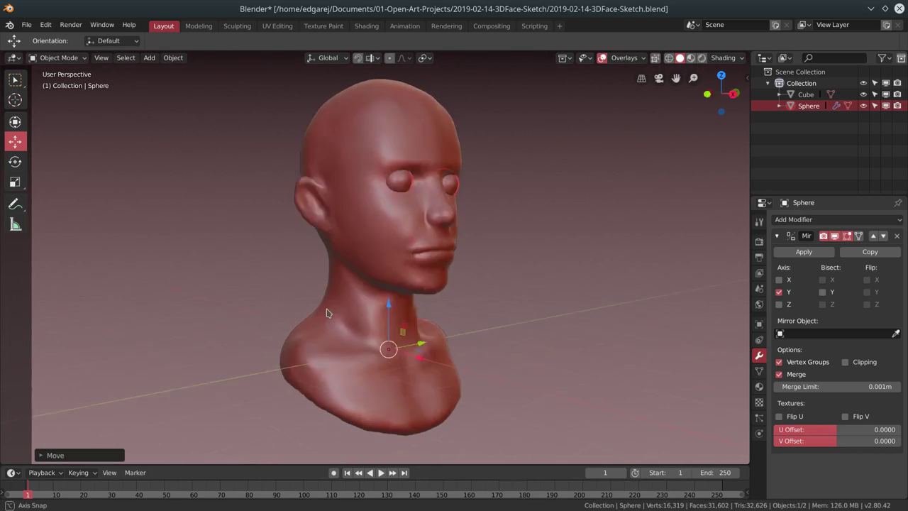
{"action": "left_click", "coordinate": [57, 56]}
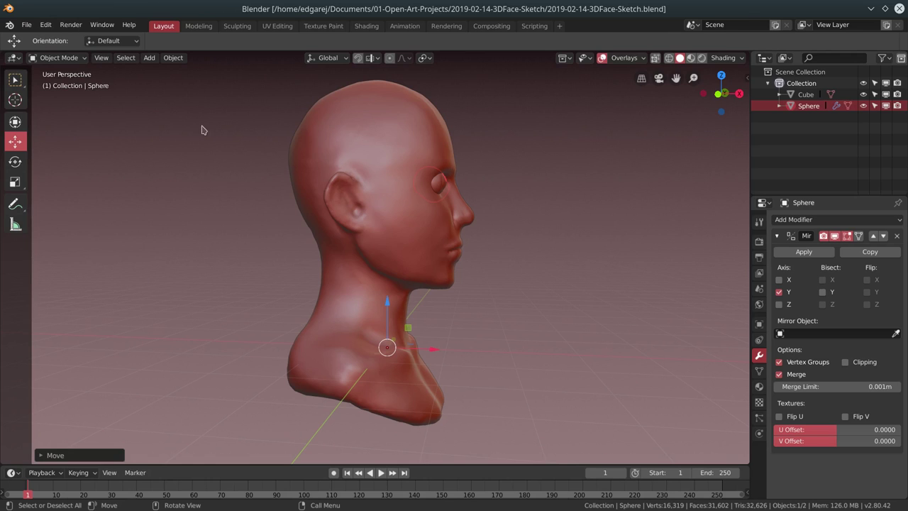
{"action": "left_click", "coordinate": [805, 95]}
{"action": "left_click", "coordinate": [237, 26]}
{"action": "mouse_move", "coordinate": [584, 292]}
{"action": "middle_mouse_down"}
{"action": "mouse_move", "coordinate": [446, 212]}
{"action": "mouse_move", "coordinate": [235, 248]}
{"action": "middle_mouse_up"}
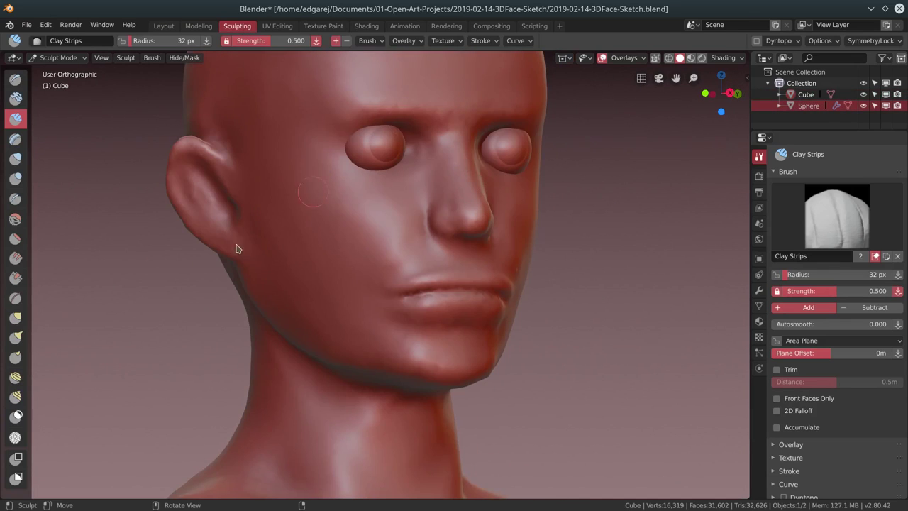
{"action": "key", "text": "g"}
{"action": "key", "text": "f"}
{"action": "left_click", "coordinate": [383, 117]}
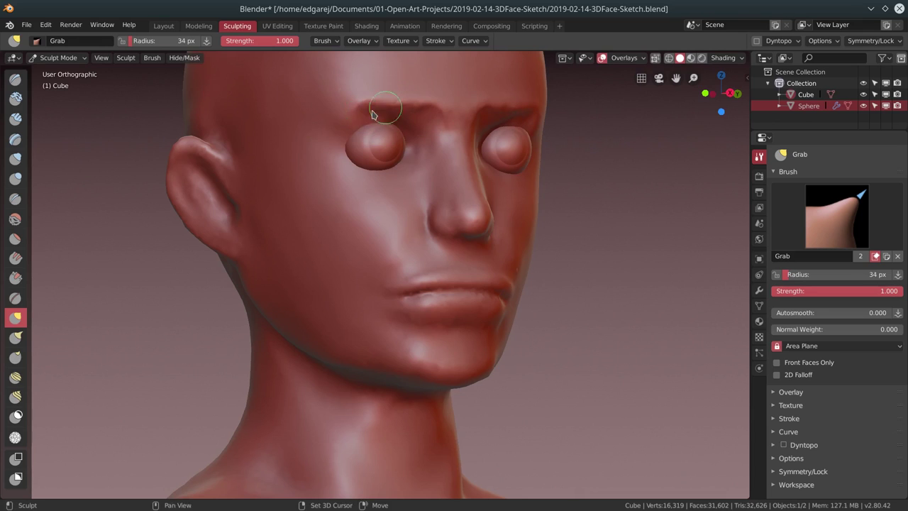
{"action": "middle_click_drag", "start_coordinate": [431, 150], "coordinate": [316, 152]}
{"action": "left_click", "coordinate": [15, 118]}
{"action": "left_click", "coordinate": [17, 416]}
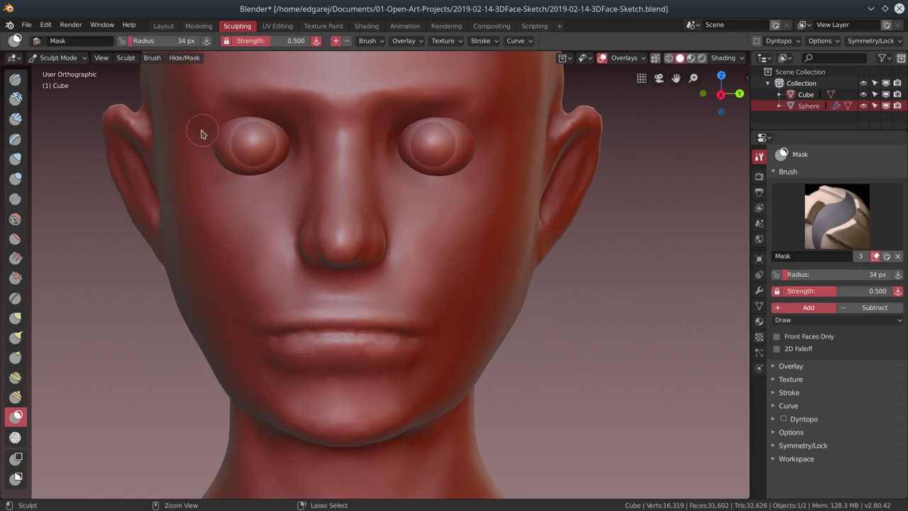
{"action": "mouse_move", "coordinate": [203, 132]}
{"action": "left_mouse_down"}
{"action": "mouse_move", "coordinate": [253, 100]}
{"action": "mouse_move", "coordinate": [290, 118]}
{"action": "mouse_move", "coordinate": [278, 124]}
{"action": "left_mouse_up"}
{"action": "mouse_move", "coordinate": [278, 163]}
{"action": "left_mouse_down"}
{"action": "mouse_move", "coordinate": [263, 186]}
{"action": "mouse_move", "coordinate": [203, 152]}
{"action": "left_mouse_up"}
{"action": "mouse_move", "coordinate": [206, 145]}
{"action": "middle_mouse_down"}
{"action": "mouse_move", "coordinate": [253, 182]}
{"action": "mouse_move", "coordinate": [453, 142]}
{"action": "middle_mouse_up"}
{"action": "mouse_move", "coordinate": [489, 135]}
{"action": "left_mouse_down"}
{"action": "mouse_move", "coordinate": [481, 144]}
{"action": "mouse_move", "coordinate": [409, 104]}
{"action": "mouse_move", "coordinate": [446, 142]}
{"action": "mouse_move", "coordinate": [426, 120]}
{"action": "left_mouse_up"}
{"action": "left_click", "coordinate": [15, 178]}
{"action": "middle_click_drag", "start_coordinate": [425, 121], "coordinate": [406, 140]}
{"action": "key", "text": "ctrl+z"}
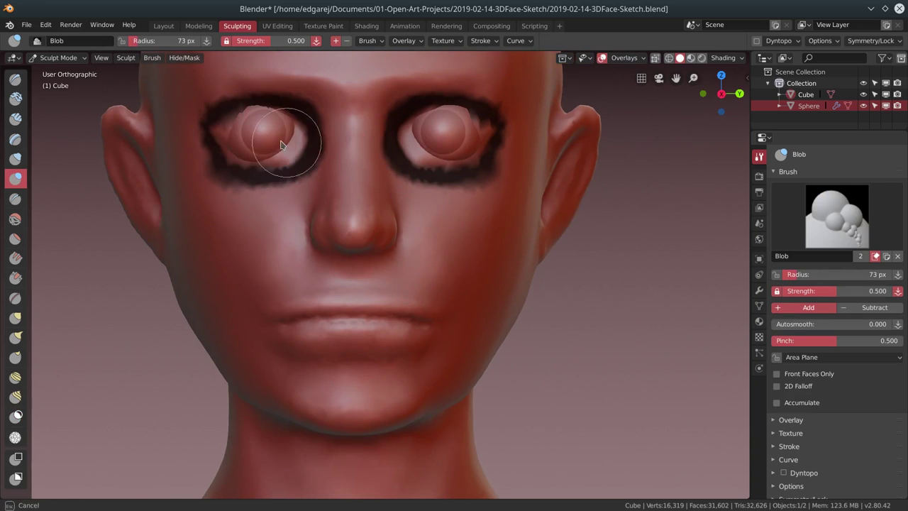
{"action": "key", "text": "ctrl+z"}
{"action": "key", "text": "m"}
{"action": "key", "text": "alt+m"}
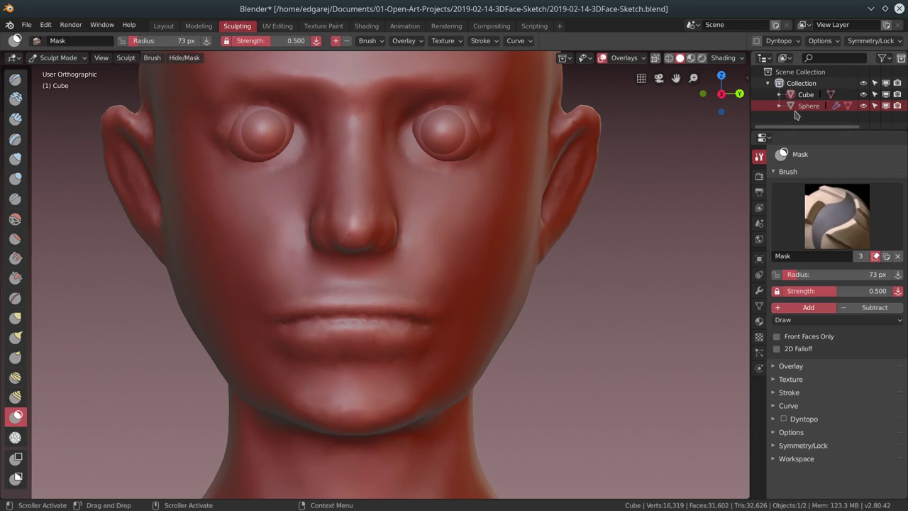
{"action": "left_click", "coordinate": [863, 106]}
{"action": "middle_click_drag", "start_coordinate": [383, 153], "coordinate": [441, 162]}
Clear the stray mask, then sculpt eyelids around both sockets with Clay Strips and Crease at 16 px
{"action": "left_click_drag", "start_coordinate": [442, 163], "coordinate": [449, 146]}
{"action": "key", "text": "alt+m"}
{"action": "key", "text": "c"}
{"action": "middle_click_drag", "start_coordinate": [465, 142], "coordinate": [283, 134]}
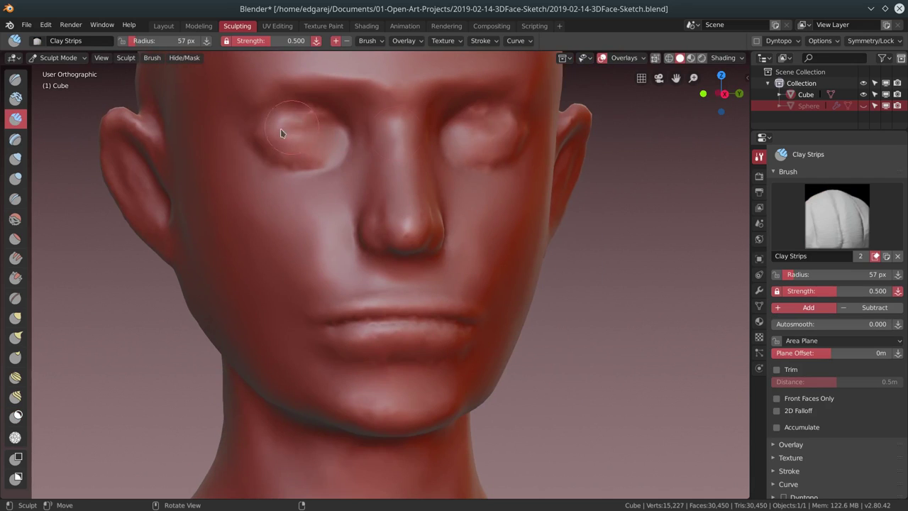
{"action": "key", "text": "bracketleft"}
{"action": "key", "text": "bracketleft"}
{"action": "key", "text": "bracketleft"}
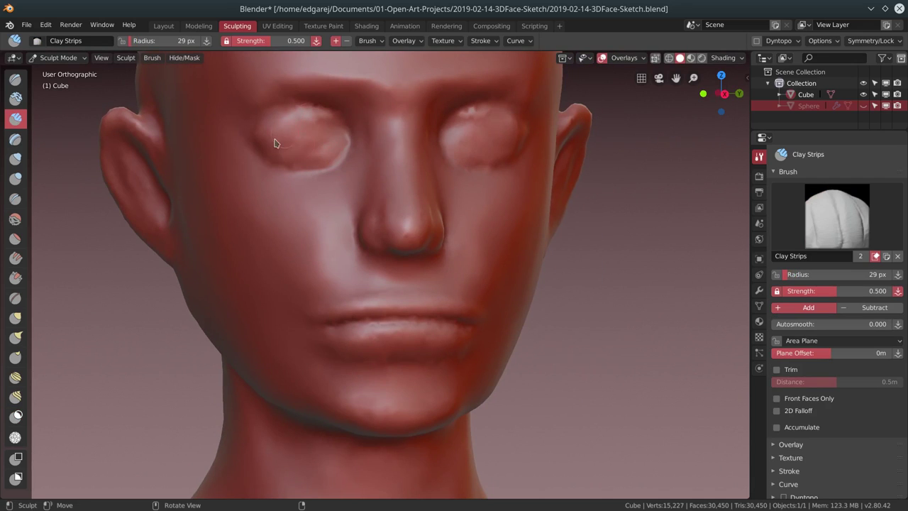
{"action": "key", "text": "shift+c"}
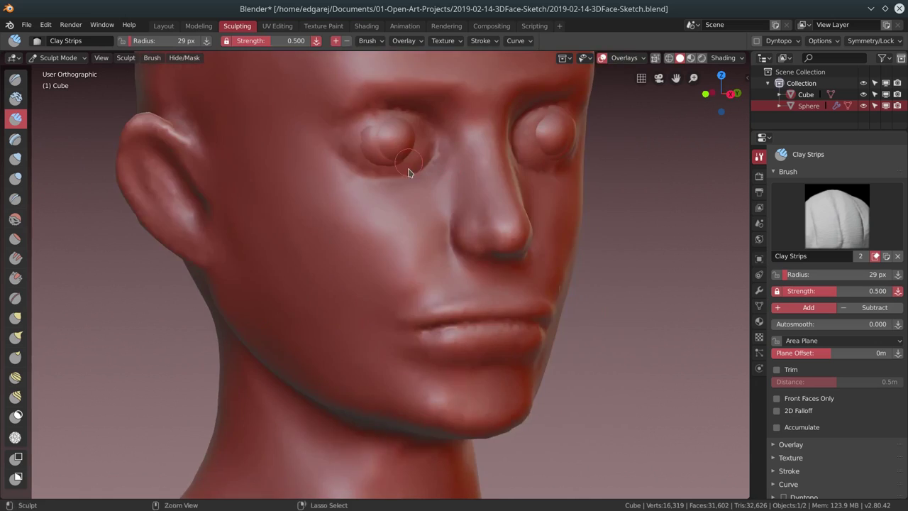
{"action": "middle_click_drag", "start_coordinate": [407, 172], "coordinate": [379, 198]}
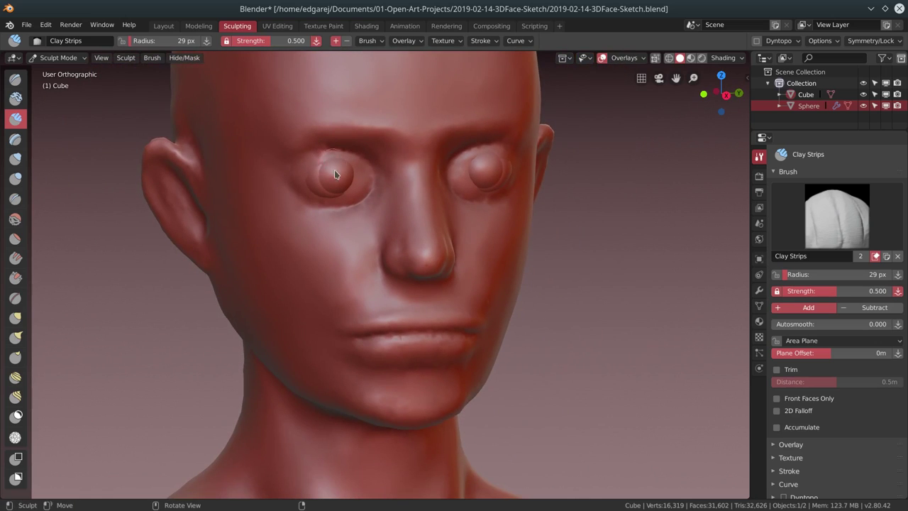
{"action": "key", "text": "f"}
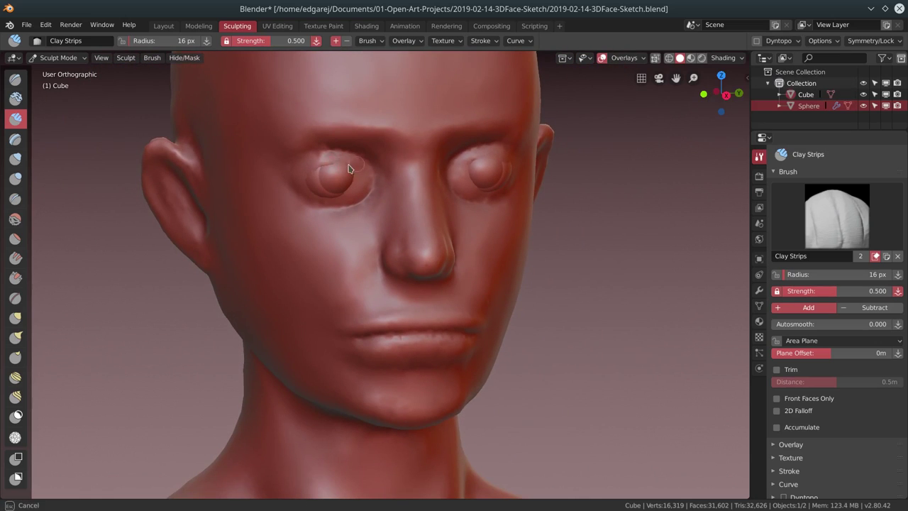
{"action": "middle_click_drag", "start_coordinate": [319, 156], "coordinate": [286, 124]}
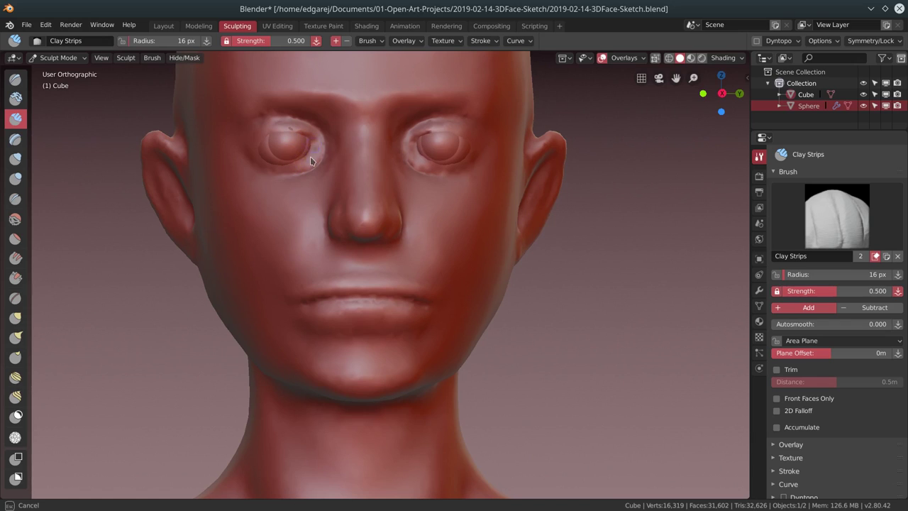
{"action": "left_click_drag", "start_coordinate": [296, 167], "coordinate": [280, 164]}
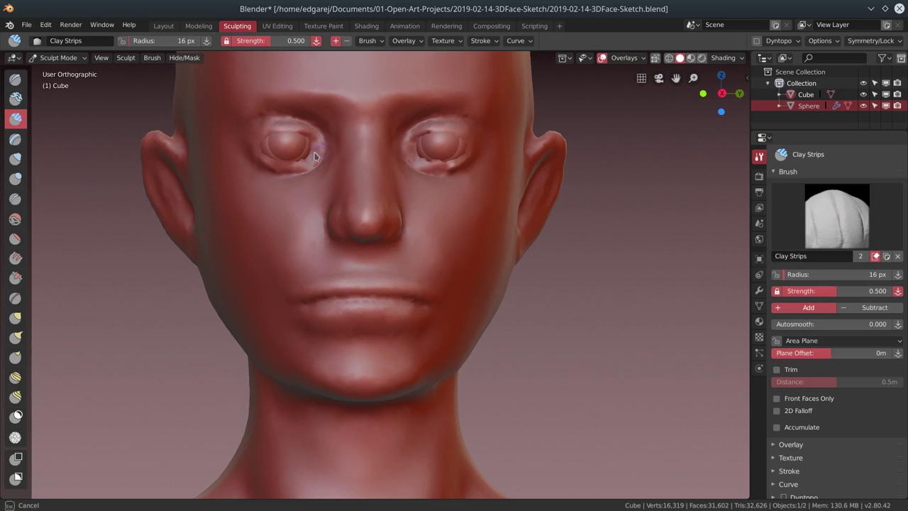
{"action": "mouse_move", "coordinate": [297, 139]}
{"action": "middle_mouse_down"}
{"action": "mouse_move", "coordinate": [547, 168]}
{"action": "mouse_move", "coordinate": [539, 217]}
{"action": "middle_mouse_up"}
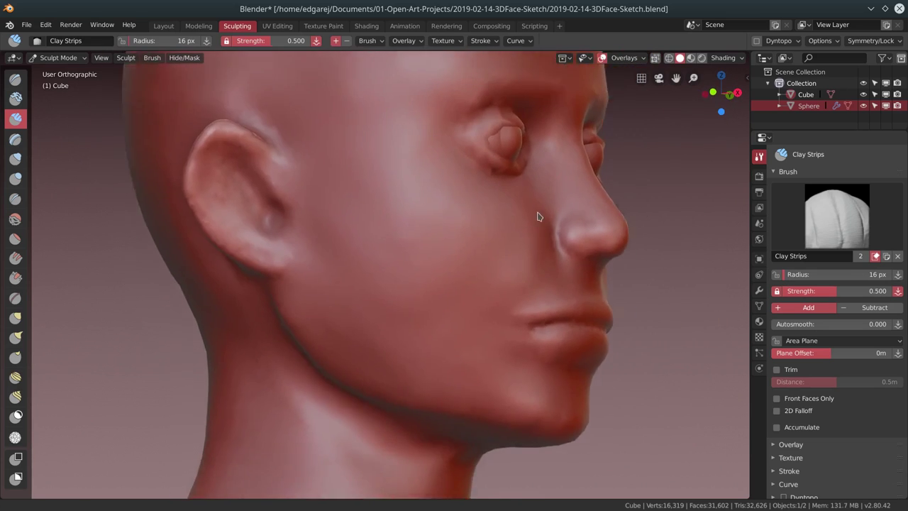
{"action": "scroll", "coordinate": [442, 239], "scroll_direction": "up", "scroll_amount": 3}
{"action": "left_click_drag", "start_coordinate": [445, 246], "coordinate": [438, 241]}
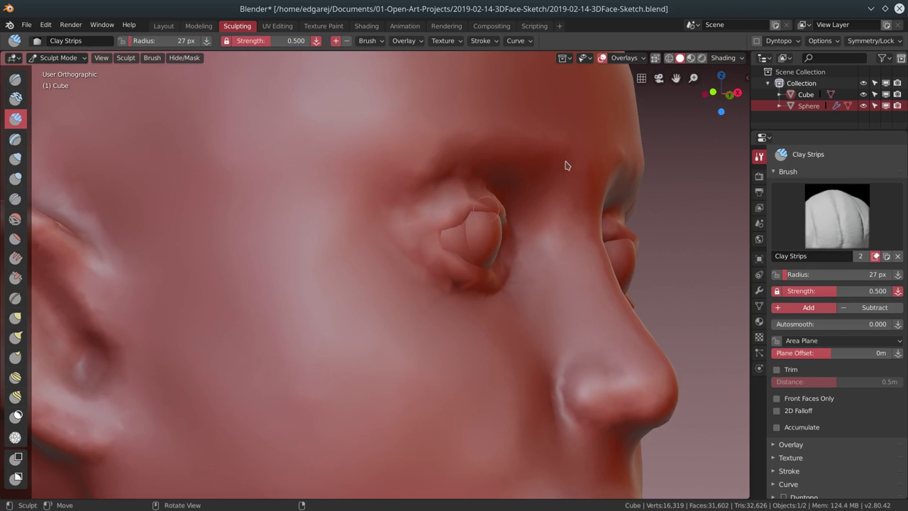
Turn dynamic topology back on for the head mesh
{"action": "left_click", "coordinate": [755, 40]}
{"action": "left_click", "coordinate": [681, 73]}
{"action": "scroll", "coordinate": [581, 190], "scroll_direction": "down", "scroll_amount": 5}
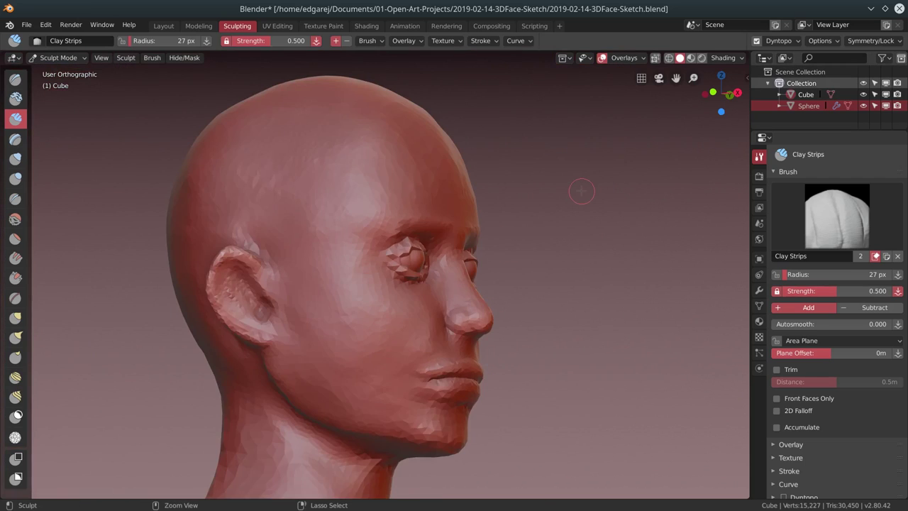
{"action": "key", "text": "ctrl+z"}
{"action": "key", "text": "ctrl+shift+z"}
Save the blend file through the File menu
{"action": "left_click", "coordinate": [32, 27]}
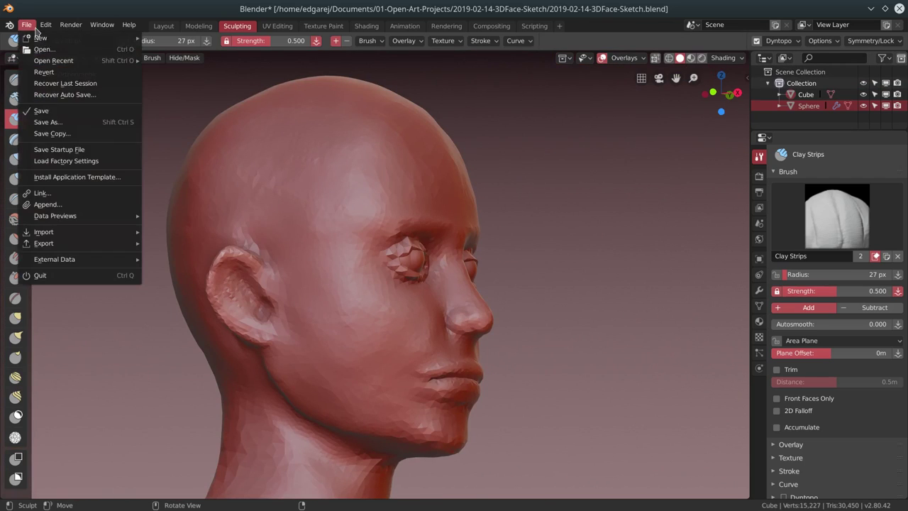
{"action": "left_click", "coordinate": [41, 110]}
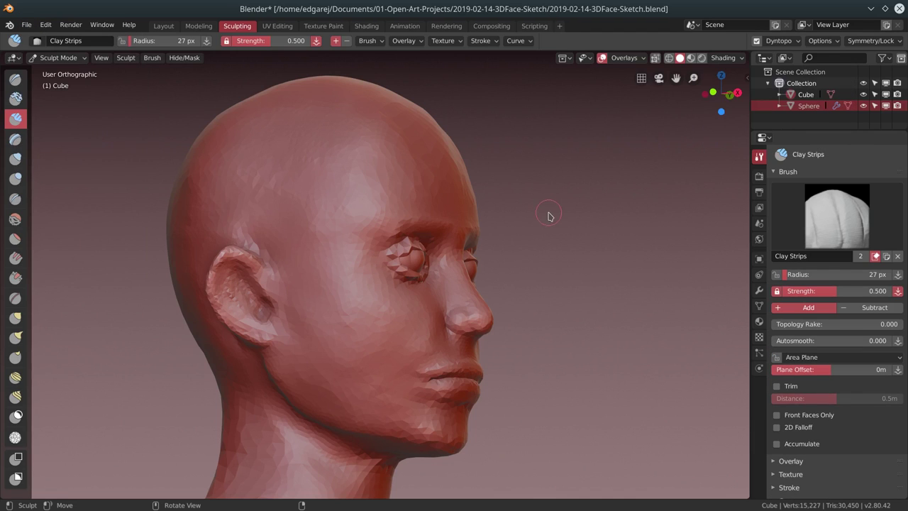
{"action": "scroll", "coordinate": [412, 258], "scroll_direction": "up", "scroll_amount": 3}
{"action": "scroll", "coordinate": [268, 282], "scroll_direction": "up", "scroll_amount": 3}
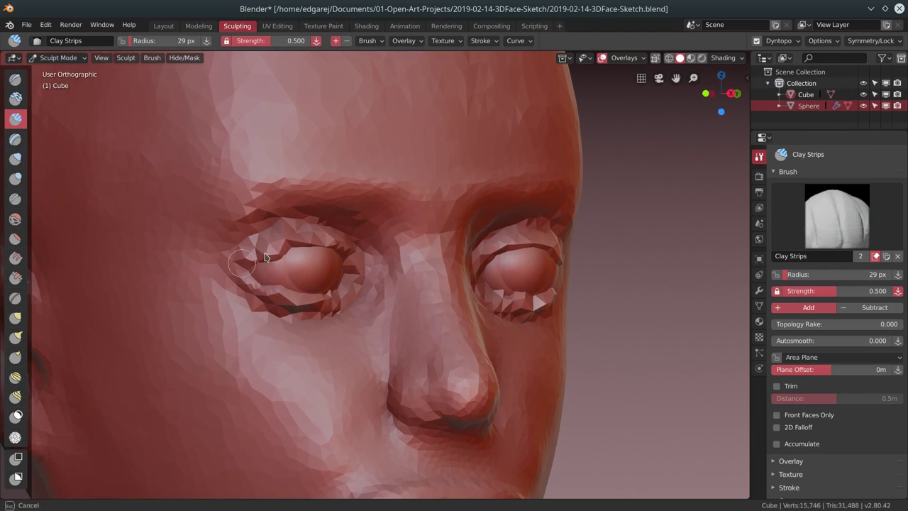
Pull the eyelid shapes into place with the Grab brush
{"action": "middle_click_drag", "start_coordinate": [261, 277], "coordinate": [304, 239]}
{"action": "key", "text": "g"}
{"action": "left_click_drag", "start_coordinate": [213, 244], "coordinate": [241, 230]}
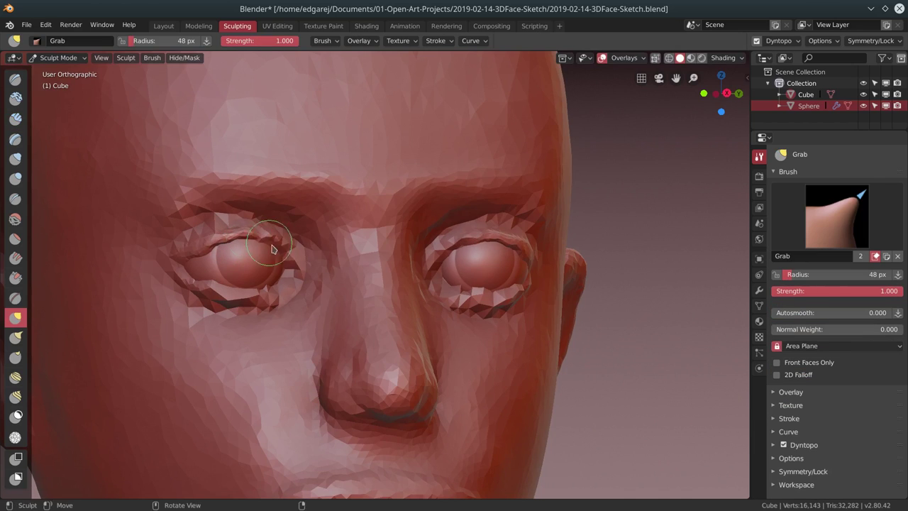
{"action": "mouse_move", "coordinate": [213, 284]}
{"action": "middle_mouse_down"}
{"action": "mouse_move", "coordinate": [340, 283]}
{"action": "mouse_move", "coordinate": [269, 289]}
{"action": "mouse_move", "coordinate": [234, 263]}
{"action": "middle_mouse_up"}
Build up both upper eyelids and the brow above the eye with Clay Strips at 51 px
{"action": "left_click", "coordinate": [16, 118]}
{"action": "mouse_move", "coordinate": [169, 251]}
{"action": "left_mouse_down"}
{"action": "mouse_move", "coordinate": [227, 250]}
{"action": "mouse_move", "coordinate": [247, 261]}
{"action": "left_mouse_up"}
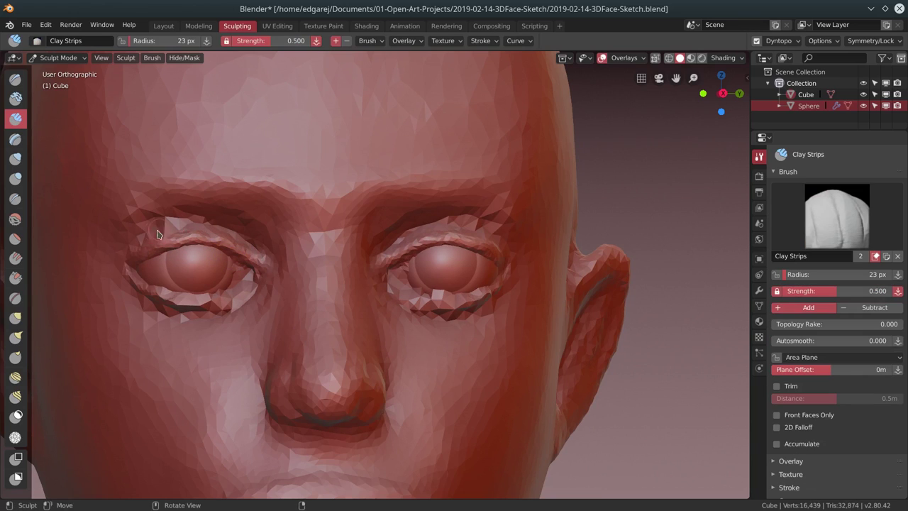
{"action": "left_click_drag", "start_coordinate": [158, 234], "coordinate": [248, 241]}
{"action": "mouse_move", "coordinate": [248, 241]}
{"action": "middle_mouse_down"}
{"action": "mouse_move", "coordinate": [312, 219]}
{"action": "mouse_move", "coordinate": [491, 193]}
{"action": "middle_mouse_up"}
{"action": "key", "text": "f"}
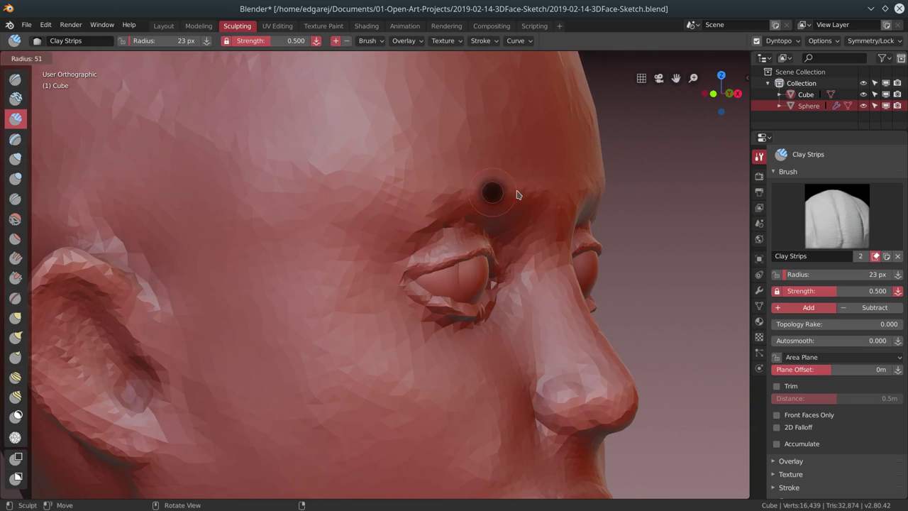
{"action": "left_click", "coordinate": [517, 195]}
{"action": "mouse_move", "coordinate": [517, 194]}
{"action": "left_mouse_down"}
{"action": "mouse_move", "coordinate": [486, 184]}
{"action": "mouse_move", "coordinate": [527, 130]}
{"action": "mouse_move", "coordinate": [526, 175]}
{"action": "left_mouse_up"}
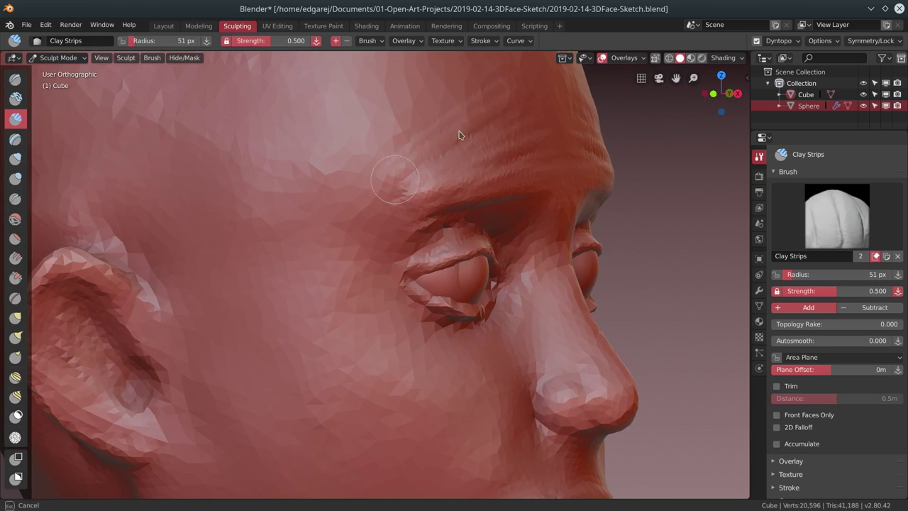
Carve a crease along the left brow with the Crease brush at a 30 px radius
{"action": "key", "text": "f"}
{"action": "left_click", "coordinate": [429, 174]}
{"action": "middle_click_drag", "start_coordinate": [429, 175], "coordinate": [19, 204]}
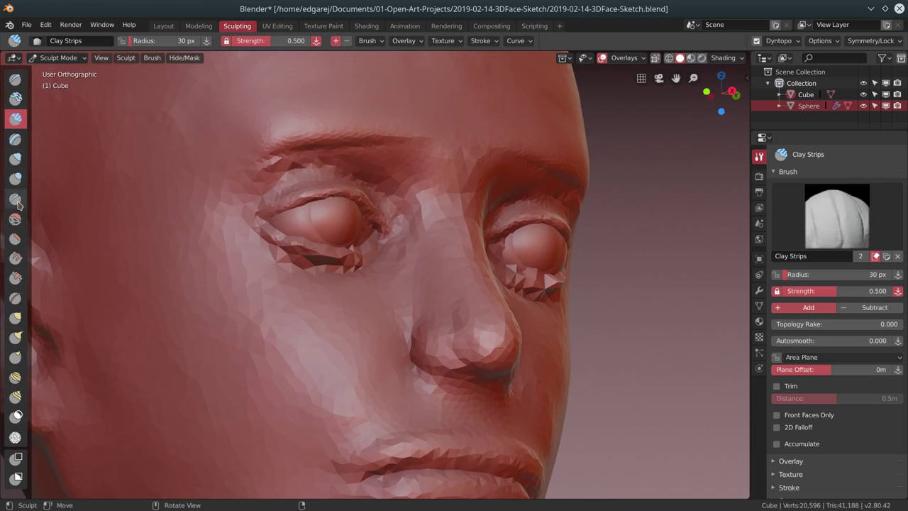
{"action": "left_click", "coordinate": [14, 199]}
{"action": "left_click_drag", "start_coordinate": [312, 146], "coordinate": [269, 157]}
{"action": "key", "text": "f"}
{"action": "left_click", "coordinate": [263, 137]}
{"action": "mouse_move", "coordinate": [355, 135]}
{"action": "left_mouse_down"}
{"action": "mouse_move", "coordinate": [251, 168]}
{"action": "mouse_move", "coordinate": [305, 129]}
{"action": "mouse_move", "coordinate": [425, 142]}
{"action": "left_mouse_up"}
{"action": "mouse_move", "coordinate": [269, 163]}
{"action": "left_mouse_down"}
{"action": "mouse_move", "coordinate": [358, 143]}
{"action": "mouse_move", "coordinate": [300, 128]}
{"action": "mouse_move", "coordinate": [376, 138]}
{"action": "left_mouse_up"}
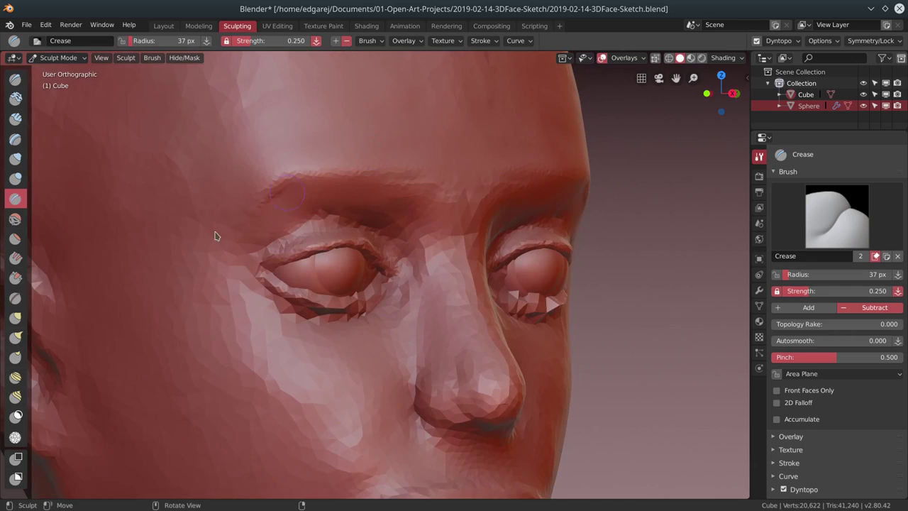
Sharpen the brow line and inner eye corner with the Pinch/Magnify brush
{"action": "key", "text": "p"}
{"action": "left_click_drag", "start_coordinate": [284, 197], "coordinate": [271, 208]}
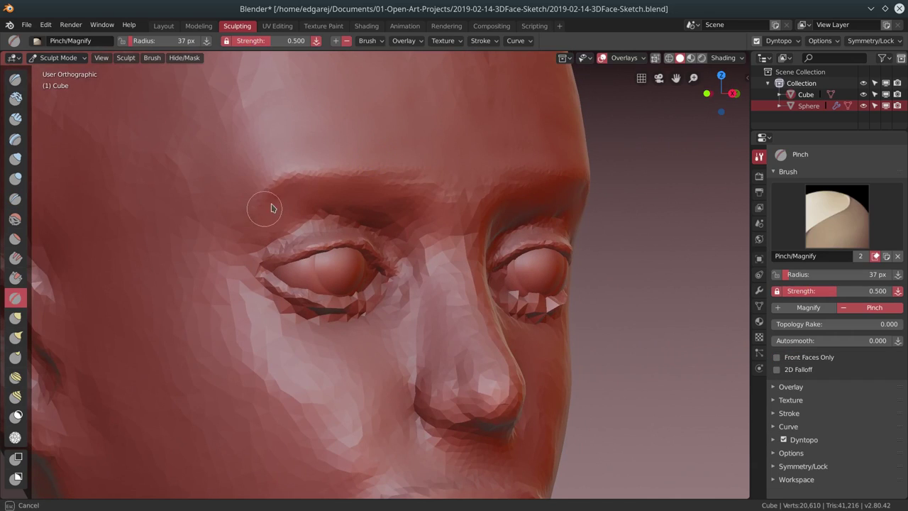
{"action": "key", "text": "c"}
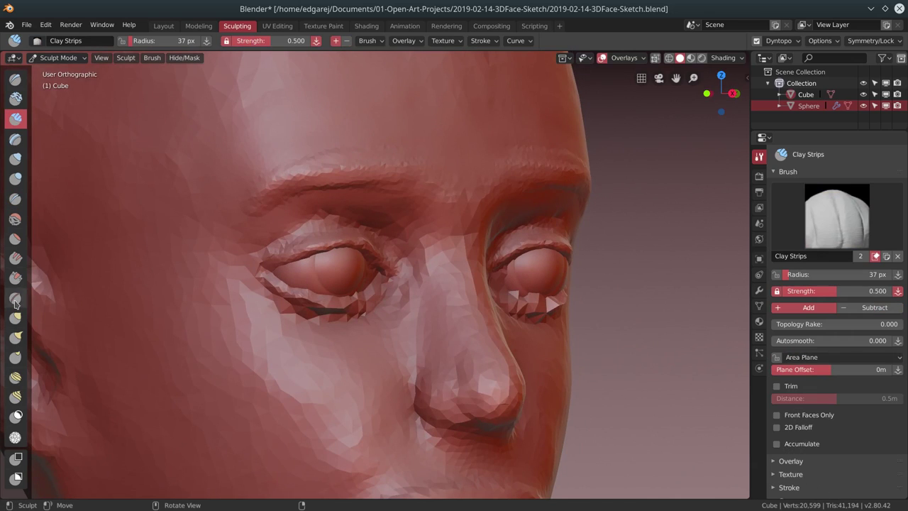
{"action": "left_click", "coordinate": [16, 298]}
{"action": "left_click_drag", "start_coordinate": [248, 110], "coordinate": [384, 122]}
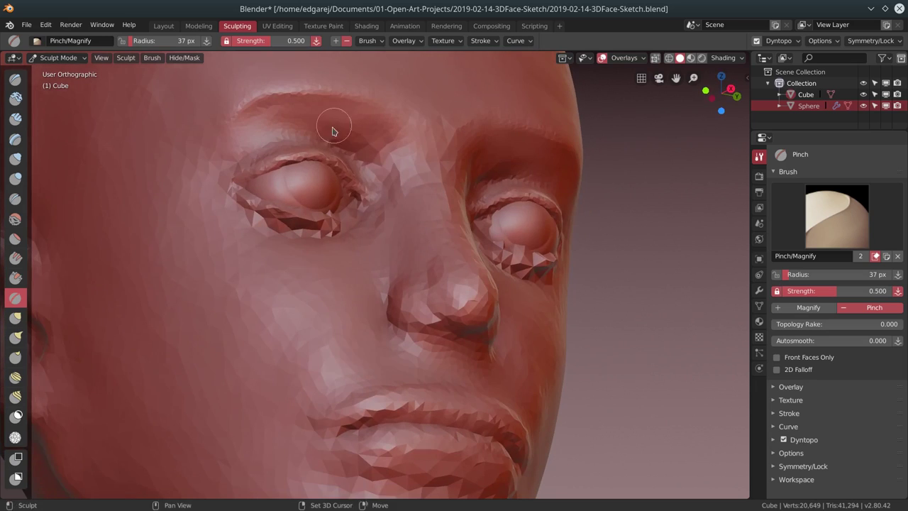
{"action": "mouse_move", "coordinate": [331, 126]}
{"action": "left_mouse_down"}
{"action": "mouse_move", "coordinate": [405, 198]}
{"action": "mouse_move", "coordinate": [333, 124]}
{"action": "left_mouse_up"}
{"action": "middle_click_drag", "start_coordinate": [333, 124], "coordinate": [297, 170]}
Pull the brow into a new shape with the Grab brush
{"action": "scroll", "coordinate": [338, 204], "scroll_direction": "down", "scroll_amount": 3}
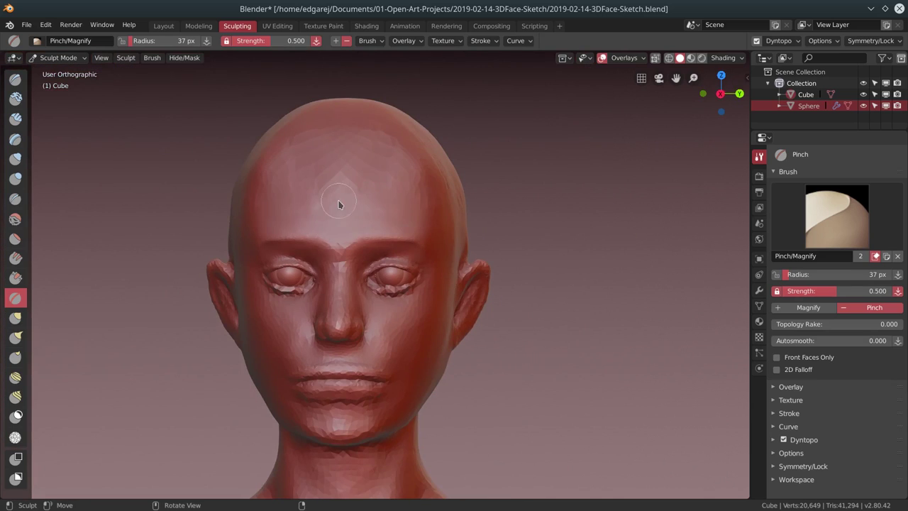
{"action": "left_click", "coordinate": [16, 318]}
{"action": "left_click_drag", "start_coordinate": [312, 227], "coordinate": [263, 244]}
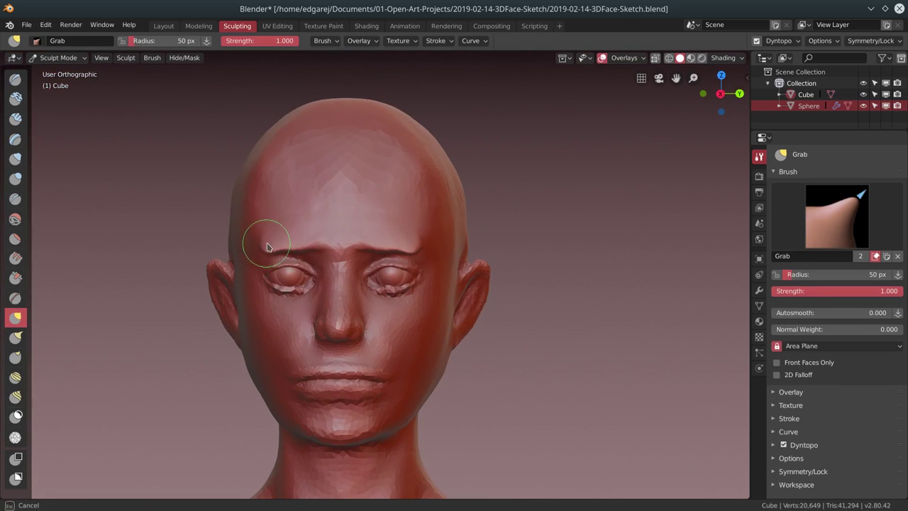
{"action": "middle_click_drag", "start_coordinate": [306, 233], "coordinate": [334, 163]}
{"action": "scroll", "coordinate": [333, 162], "scroll_direction": "up", "scroll_amount": 4}
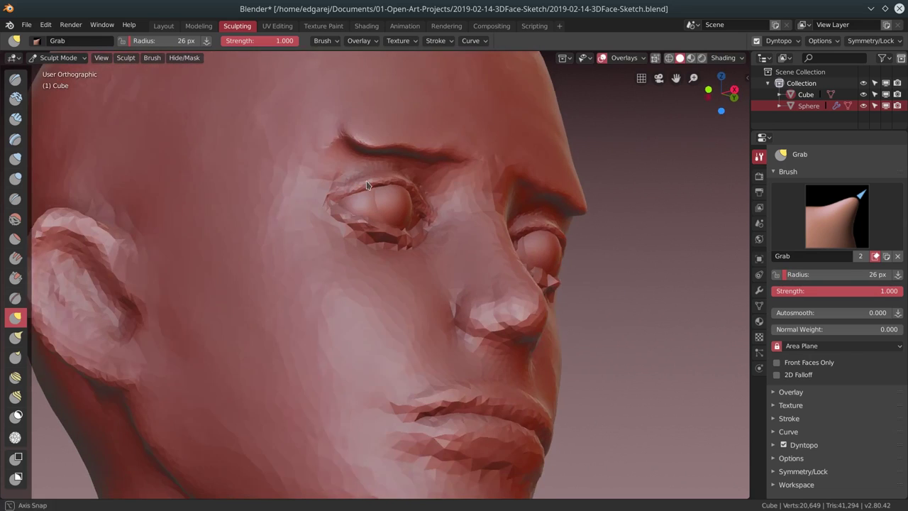
Build up the brow ridge above the left eye with Clay Strips strokes
{"action": "left_click", "coordinate": [15, 118]}
{"action": "left_click_drag", "start_coordinate": [333, 162], "coordinate": [395, 148]}
{"action": "middle_click_drag", "start_coordinate": [395, 148], "coordinate": [456, 129]}
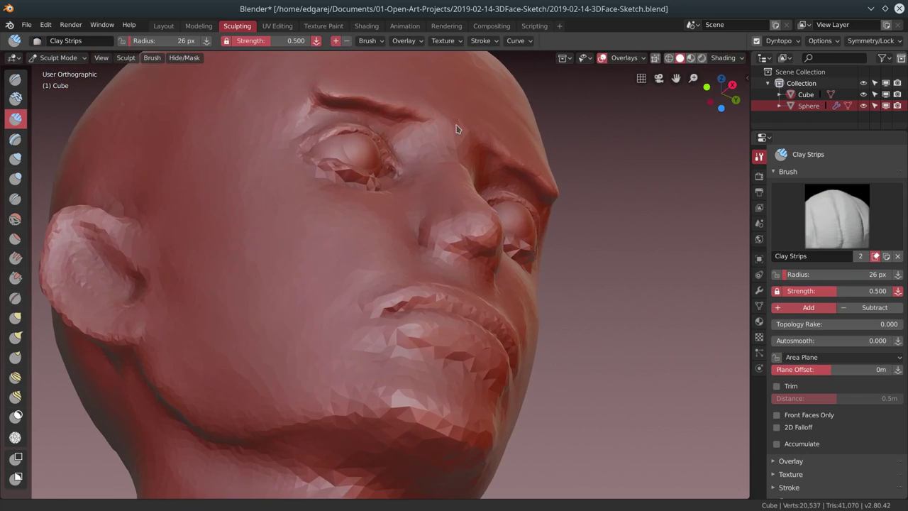
{"action": "left_click_drag", "start_coordinate": [381, 121], "coordinate": [323, 109]}
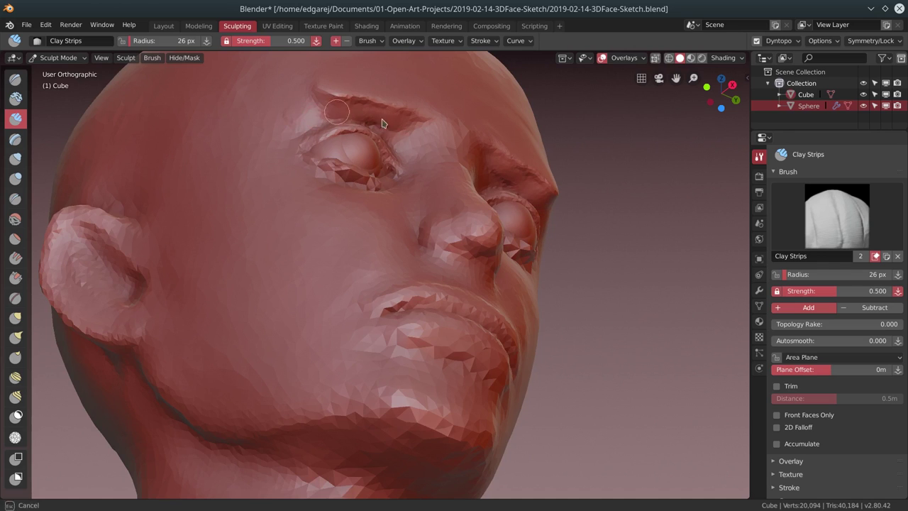
{"action": "mouse_move", "coordinate": [323, 100]}
{"action": "middle_mouse_down"}
{"action": "mouse_move", "coordinate": [349, 186]}
{"action": "mouse_move", "coordinate": [334, 210]}
{"action": "middle_mouse_up"}
{"action": "left_click_drag", "start_coordinate": [334, 210], "coordinate": [385, 212]}
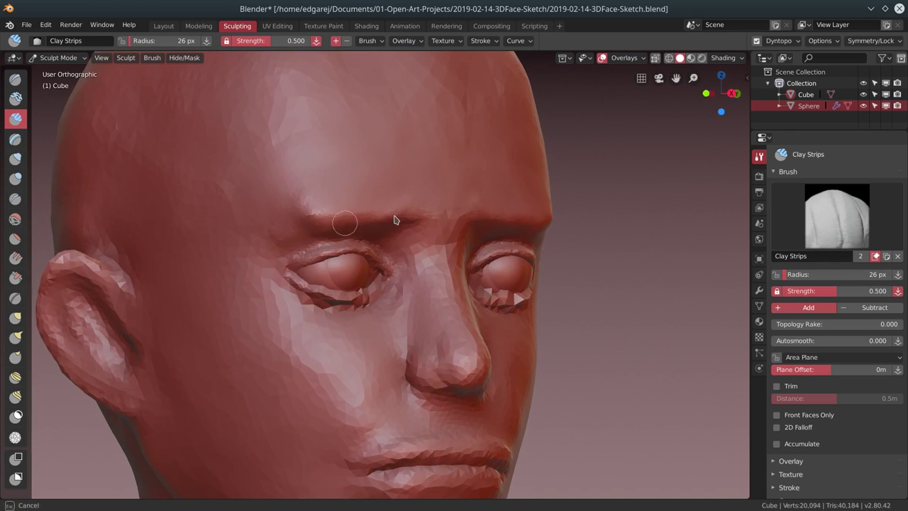
{"action": "middle_click_drag", "start_coordinate": [385, 211], "coordinate": [311, 149]}
{"action": "key", "text": "p"}
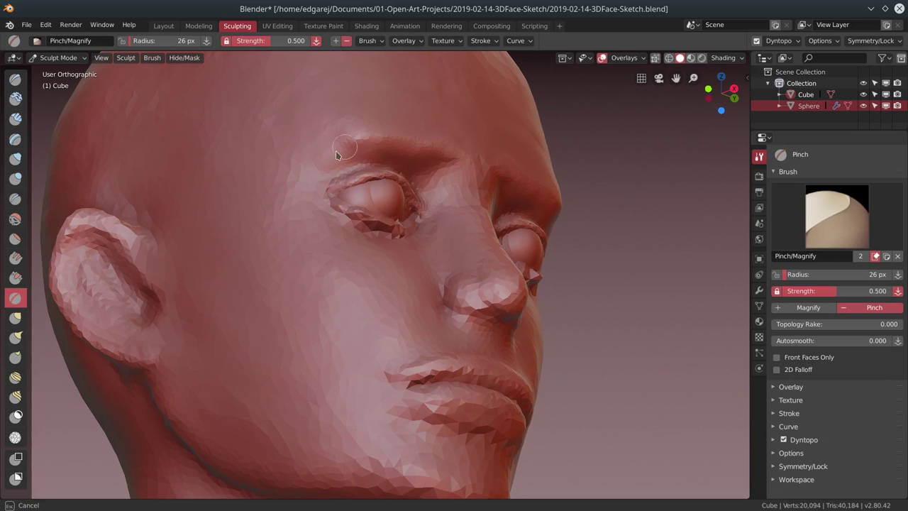
{"action": "key", "text": "c"}
Save the bust file with Ctrl+S
{"action": "mouse_move", "coordinate": [163, 192]}
{"action": "middle_mouse_down"}
{"action": "mouse_move", "coordinate": [349, 209]}
{"action": "mouse_move", "coordinate": [318, 225]}
{"action": "mouse_move", "coordinate": [395, 365]}
{"action": "middle_mouse_up"}
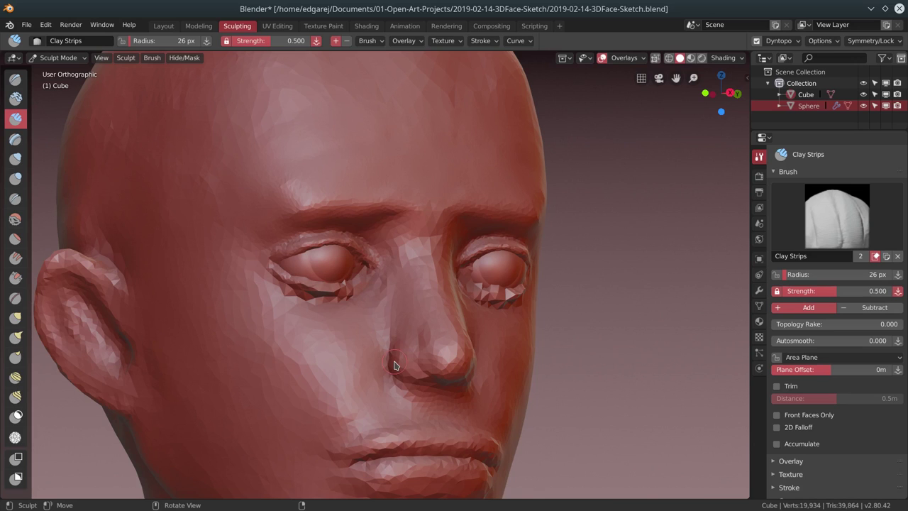
{"action": "key", "text": "ctrl+s"}
{"action": "scroll", "coordinate": [361, 222], "scroll_direction": "down", "scroll_amount": 8}
{"action": "mouse_move", "coordinate": [361, 223]}
{"action": "middle_mouse_down"}
{"action": "mouse_move", "coordinate": [461, 334]}
{"action": "mouse_move", "coordinate": [620, 334]}
{"action": "mouse_move", "coordinate": [514, 340]}
{"action": "middle_mouse_up"}
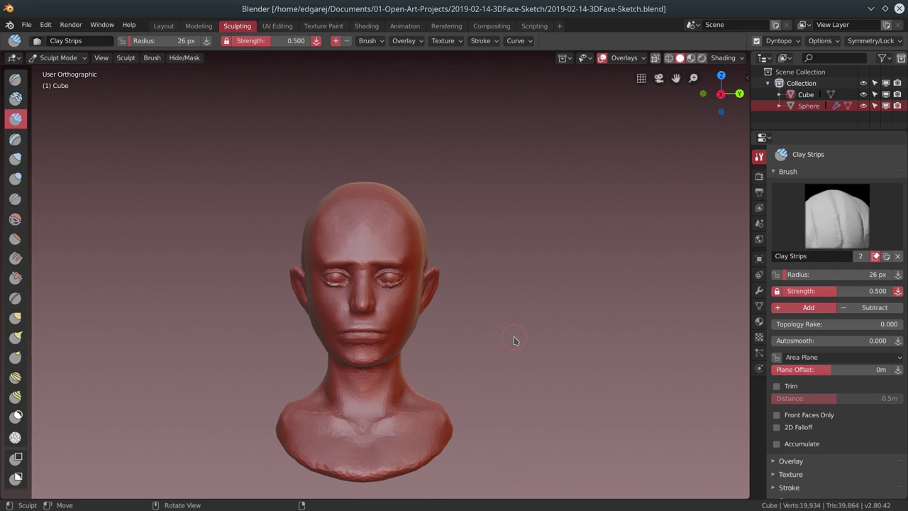
Build up the left lower eyelid with Clay Strips
{"action": "scroll", "coordinate": [373, 320], "scroll_direction": "up", "scroll_amount": 5}
{"action": "mouse_move", "coordinate": [375, 308]}
{"action": "middle_mouse_down"}
{"action": "mouse_move", "coordinate": [395, 294]}
{"action": "mouse_move", "coordinate": [322, 309]}
{"action": "middle_mouse_up"}
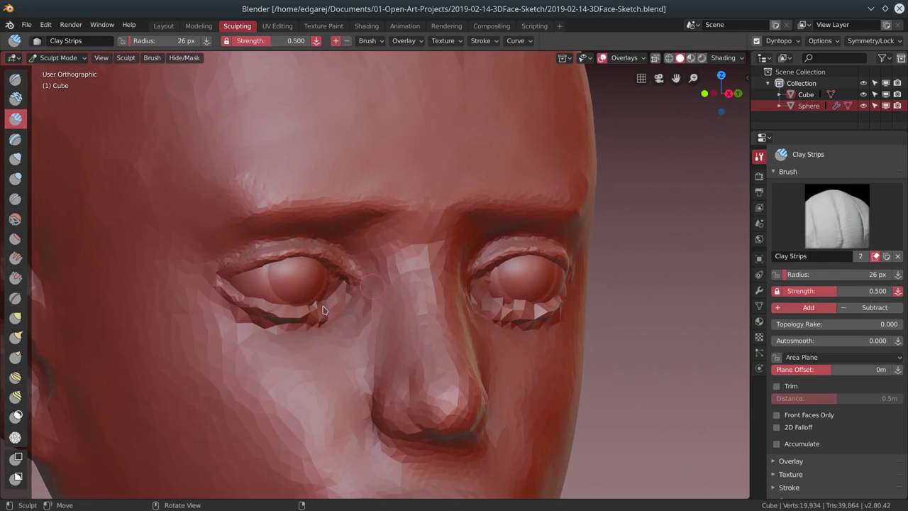
{"action": "mouse_move", "coordinate": [282, 324]}
{"action": "left_mouse_down"}
{"action": "mouse_move", "coordinate": [333, 313]}
{"action": "mouse_move", "coordinate": [241, 310]}
{"action": "mouse_move", "coordinate": [314, 290]}
{"action": "left_mouse_up"}
{"action": "middle_click_drag", "start_coordinate": [314, 289], "coordinate": [211, 300]}
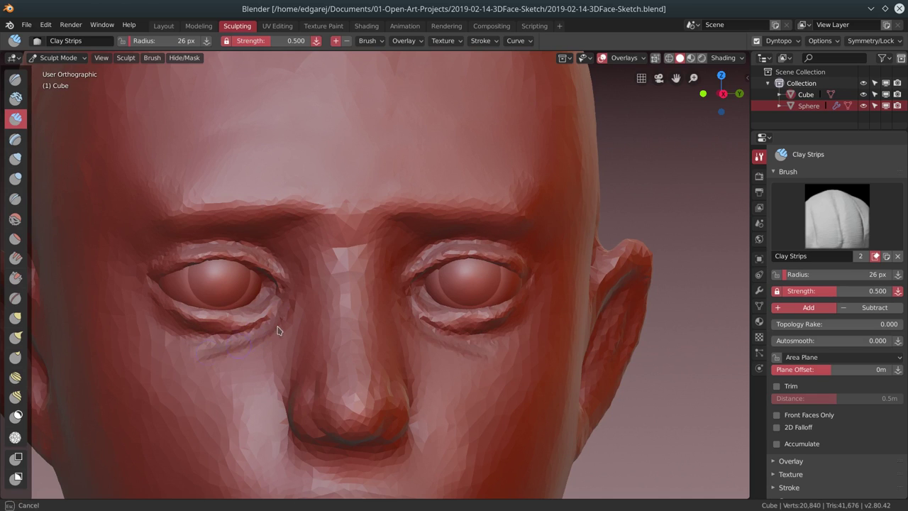
{"action": "middle_click_drag", "start_coordinate": [229, 321], "coordinate": [298, 314]}
{"action": "scroll", "coordinate": [298, 314], "scroll_direction": "up", "scroll_amount": 2}
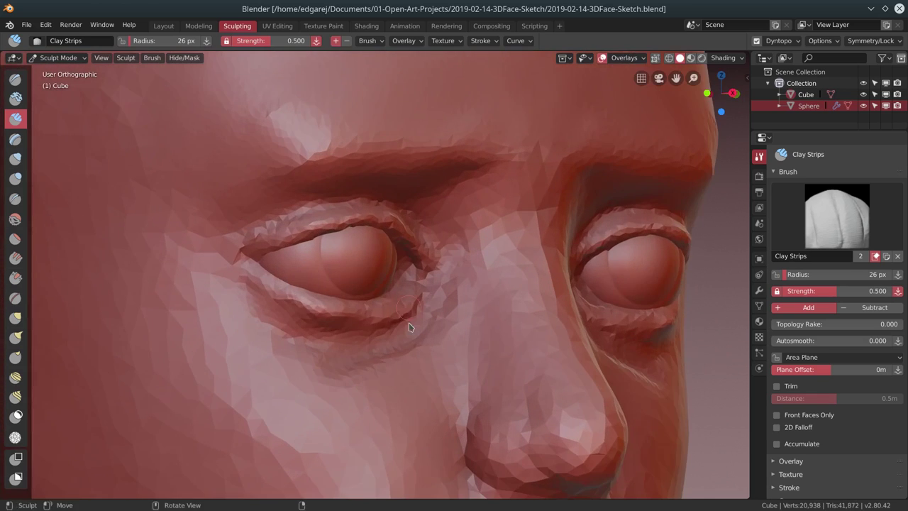
{"action": "mouse_move", "coordinate": [277, 295]}
{"action": "left_mouse_down"}
{"action": "mouse_move", "coordinate": [298, 309]}
{"action": "mouse_move", "coordinate": [283, 298]}
{"action": "left_mouse_up"}
Sharpen the upper and lower eyelid rims with Pinch/Magnify strokes
{"action": "left_click", "coordinate": [16, 298]}
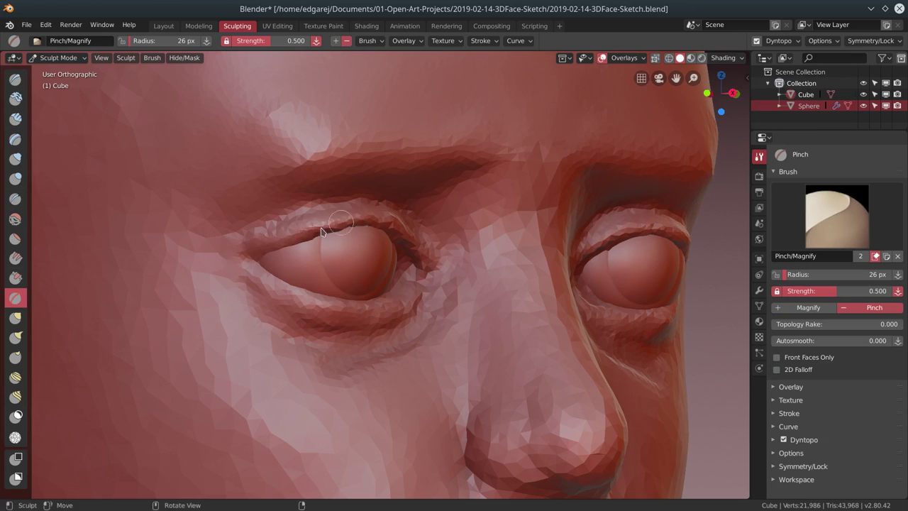
{"action": "left_click", "coordinate": [321, 231]}
{"action": "mouse_move", "coordinate": [321, 231]}
{"action": "middle_mouse_down"}
{"action": "mouse_move", "coordinate": [178, 241]}
{"action": "mouse_move", "coordinate": [298, 238]}
{"action": "mouse_move", "coordinate": [162, 234]}
{"action": "mouse_move", "coordinate": [310, 250]}
{"action": "middle_mouse_up"}
{"action": "left_click", "coordinate": [168, 240]}
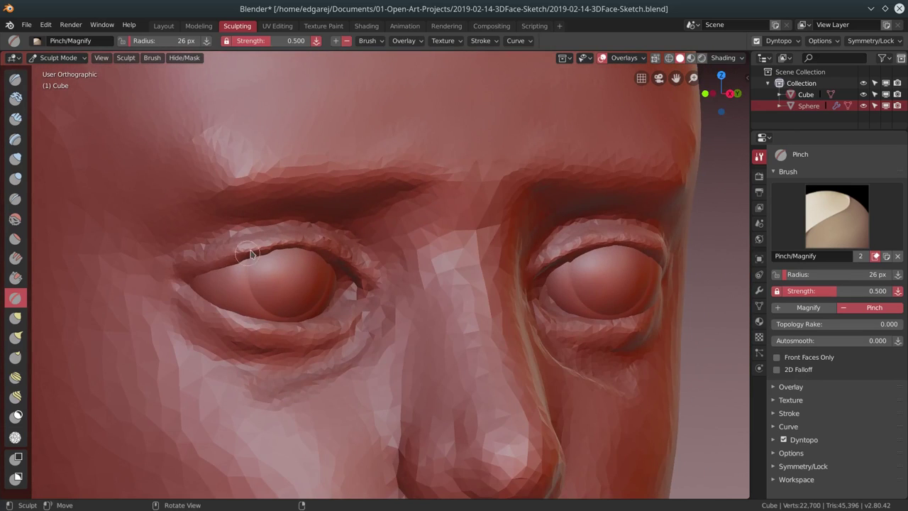
{"action": "middle_click_drag", "start_coordinate": [269, 334], "coordinate": [159, 315]}
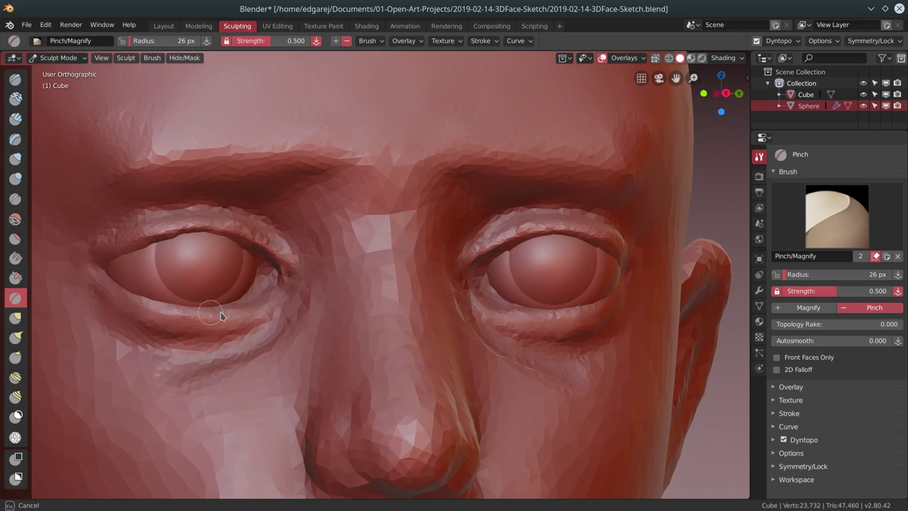
Build up the upper eyelids with Clay Strips strokes
{"action": "left_click", "coordinate": [16, 120]}
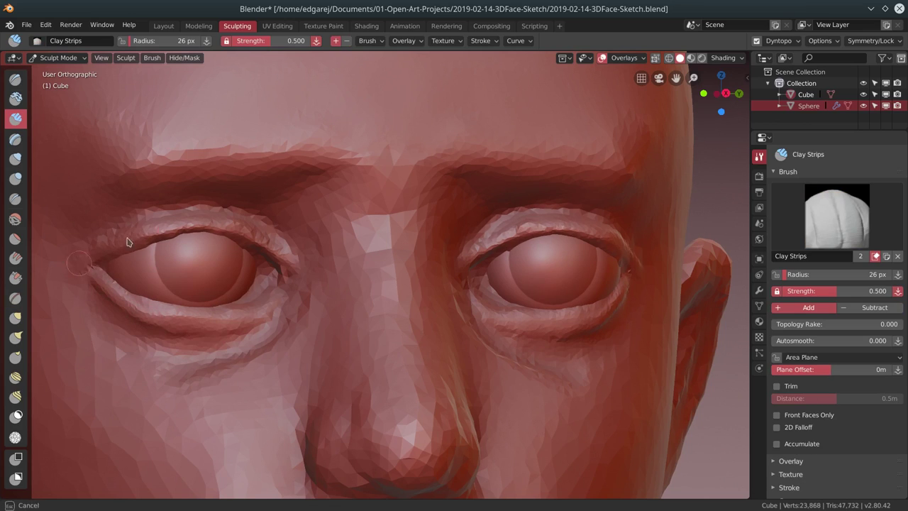
{"action": "middle_click_drag", "start_coordinate": [181, 222], "coordinate": [265, 265]}
{"action": "mouse_move", "coordinate": [265, 265]}
{"action": "left_mouse_down"}
{"action": "mouse_move", "coordinate": [374, 243]}
{"action": "mouse_move", "coordinate": [362, 249]}
{"action": "left_mouse_up"}
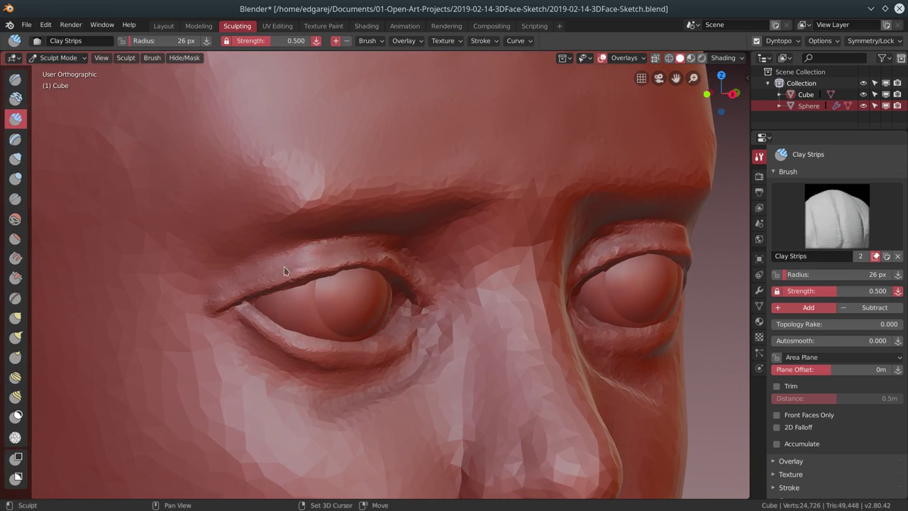
{"action": "middle_click_drag", "start_coordinate": [359, 217], "coordinate": [152, 203]}
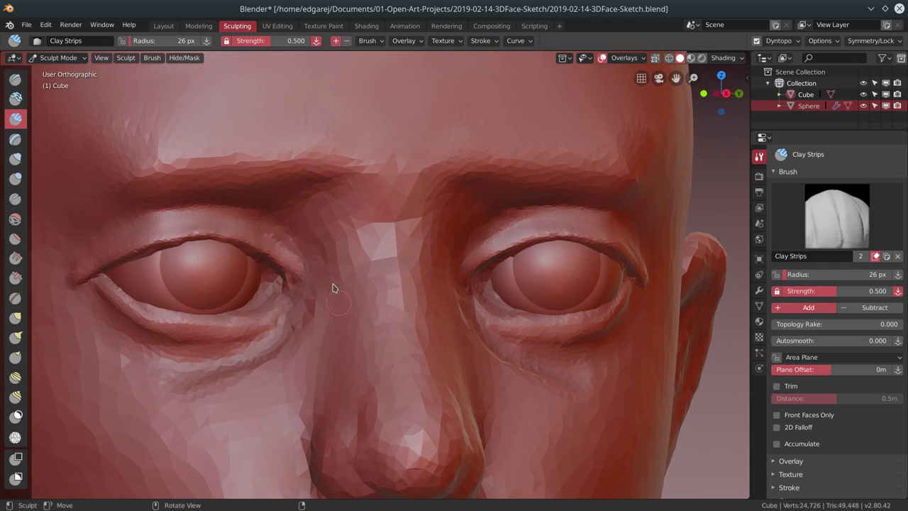
{"action": "middle_click_drag", "start_coordinate": [333, 287], "coordinate": [55, 207]}
Carve a crease along the upper eyelid with the Crease brush and set its radius to 33 px
{"action": "key", "text": "shift+c"}
{"action": "left_click_drag", "start_coordinate": [181, 231], "coordinate": [289, 245]}
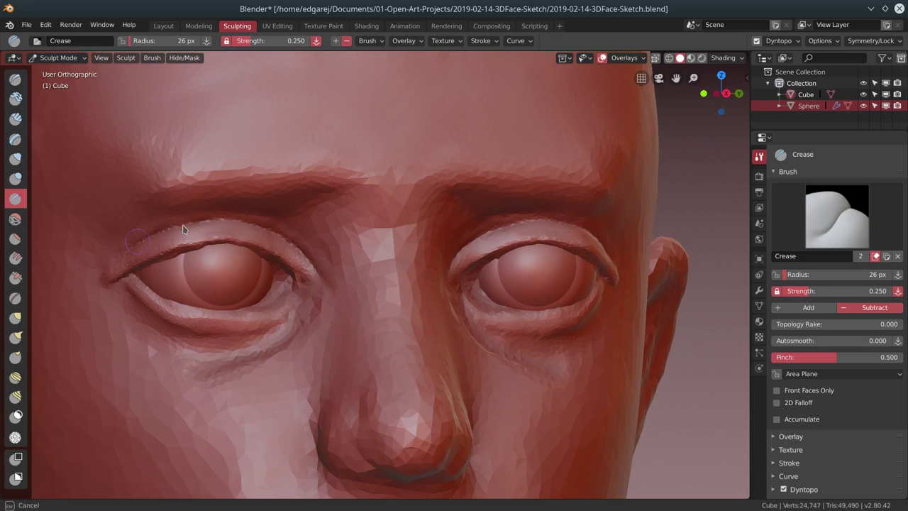
{"action": "scroll", "coordinate": [460, 266], "scroll_direction": "down", "scroll_amount": 8}
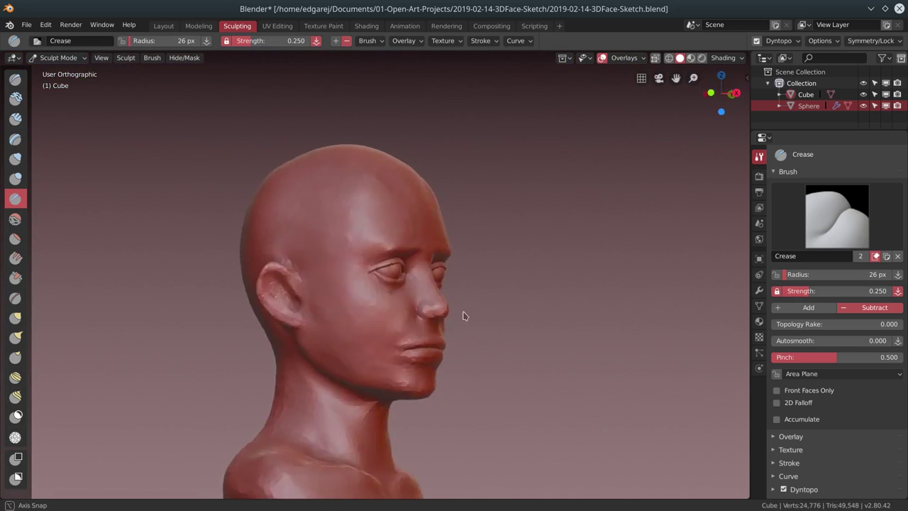
{"action": "middle_click_drag", "start_coordinate": [464, 314], "coordinate": [496, 264]}
{"action": "middle_click_drag", "start_coordinate": [397, 318], "coordinate": [376, 337]}
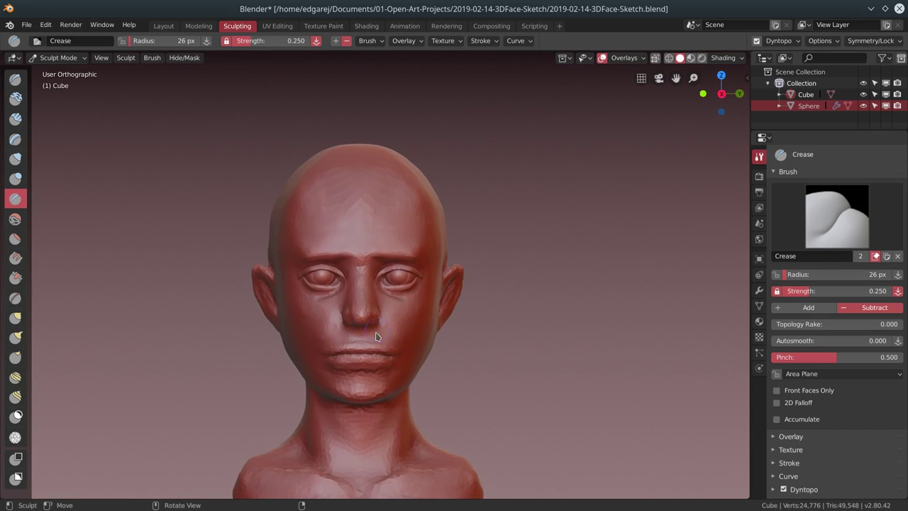
{"action": "scroll", "coordinate": [371, 350], "scroll_direction": "up", "scroll_amount": 5}
{"action": "middle_click_drag", "start_coordinate": [413, 217], "coordinate": [304, 203]}
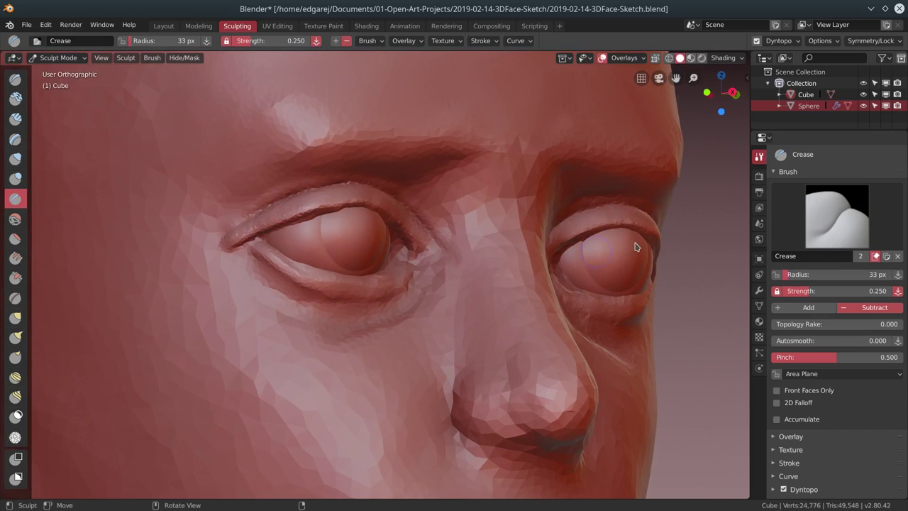
{"action": "left_click_drag", "start_coordinate": [811, 131], "coordinate": [812, 300]}
Turn the Outliner area into a second 3D viewport showing the bust in red material shading
{"action": "left_click", "coordinate": [765, 58]}
{"action": "left_click", "coordinate": [386, 102]}
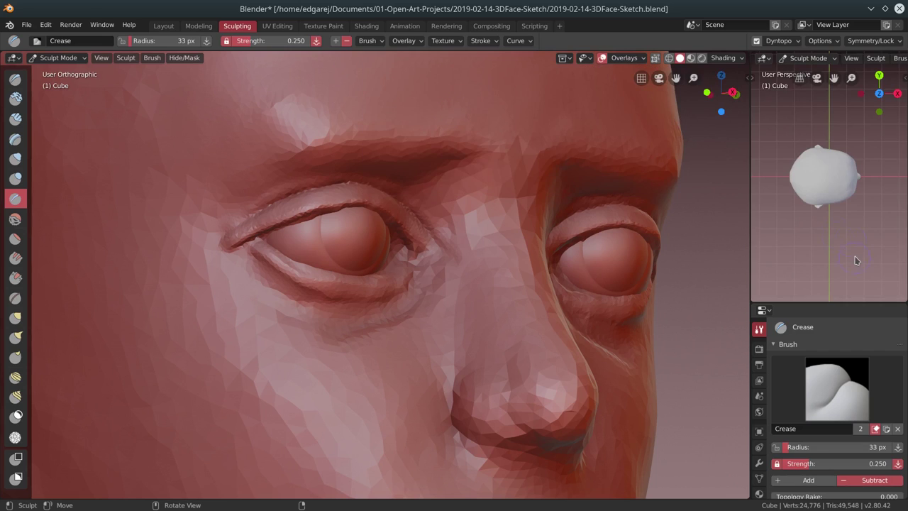
{"action": "scroll", "coordinate": [884, 60], "scroll_direction": "down", "scroll_amount": 5}
{"action": "left_click", "coordinate": [879, 57]}
{"action": "left_click", "coordinate": [689, 192]}
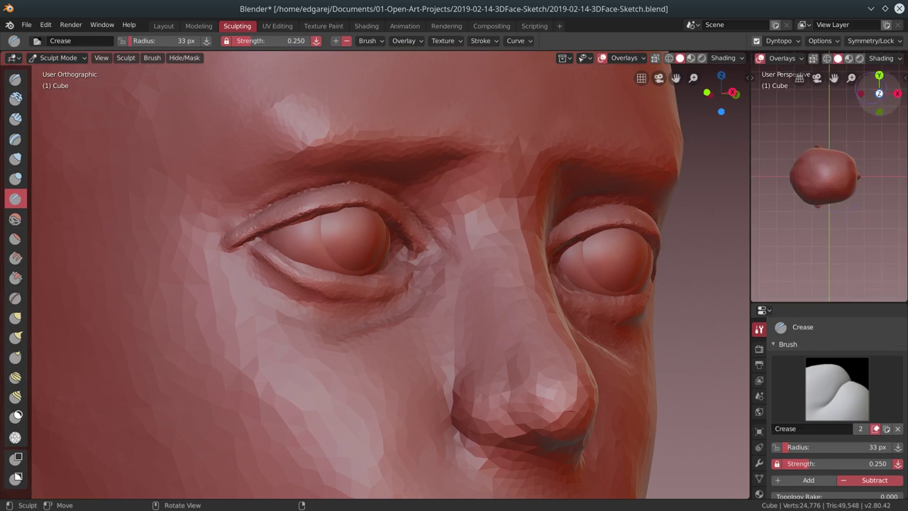
{"action": "mouse_move", "coordinate": [822, 213]}
{"action": "middle_mouse_down"}
{"action": "mouse_move", "coordinate": [823, 156]}
{"action": "mouse_move", "coordinate": [853, 234]}
{"action": "mouse_move", "coordinate": [836, 227]}
{"action": "middle_mouse_up"}
{"action": "scroll", "coordinate": [853, 234], "scroll_direction": "up", "scroll_amount": 2}
{"action": "scroll", "coordinate": [836, 227], "scroll_direction": "up", "scroll_amount": 2}
{"action": "scroll", "coordinate": [837, 60], "scroll_direction": "up", "scroll_amount": 5}
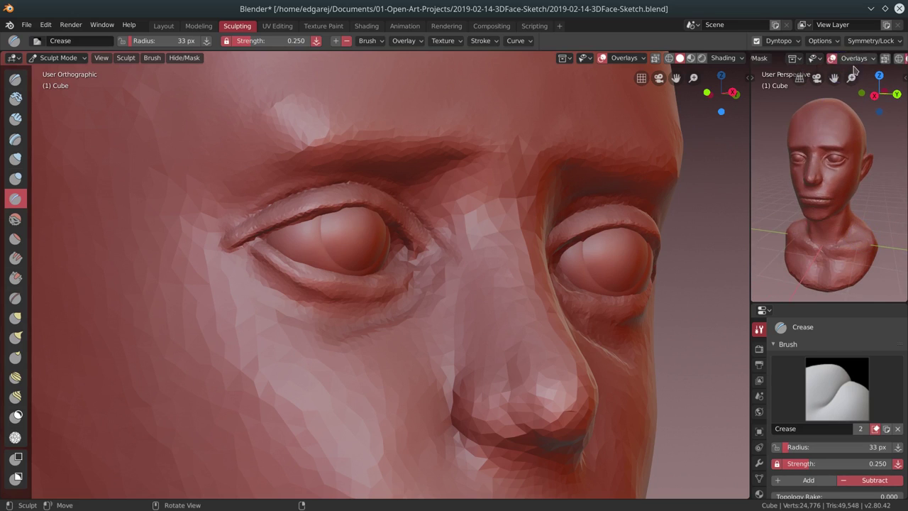
Apply Shade Smooth to the bust in Object Mode and return to the Sculpting workspace
{"action": "left_click", "coordinate": [805, 58]}
{"action": "left_click", "coordinate": [801, 73]}
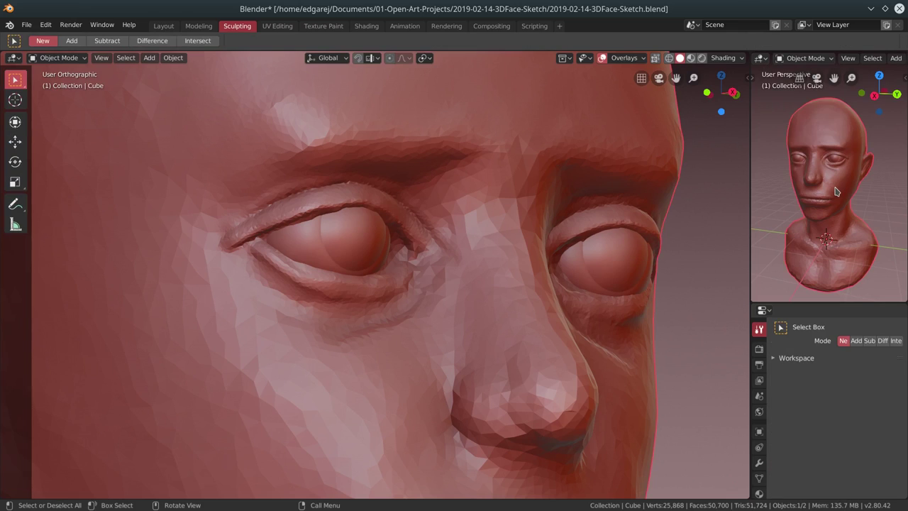
{"action": "key", "text": "Tab"}
{"action": "right_click", "coordinate": [835, 191]}
{"action": "key", "text": "Tab"}
{"action": "right_click", "coordinate": [815, 115]}
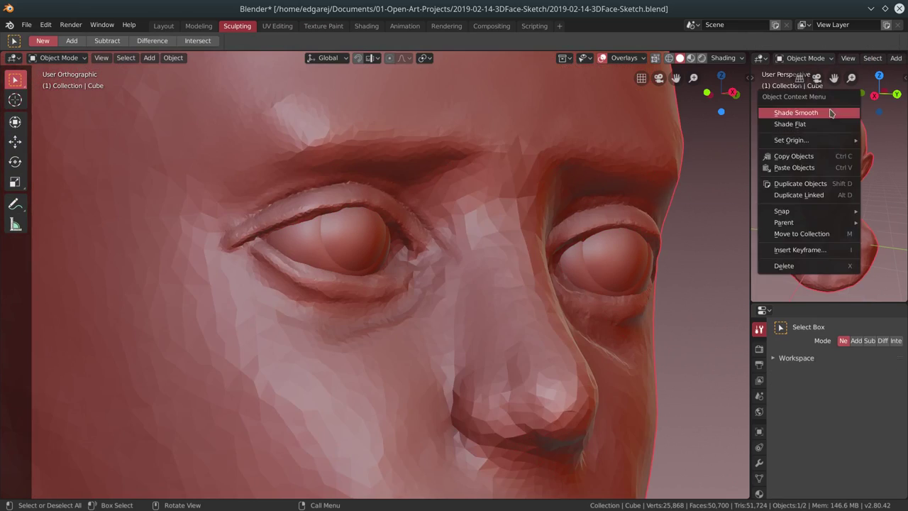
{"action": "left_click", "coordinate": [805, 58]}
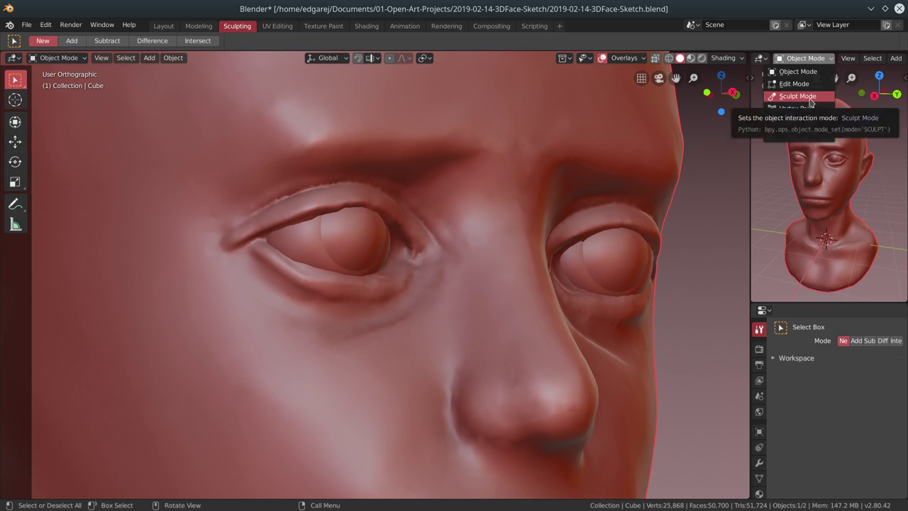
{"action": "left_click", "coordinate": [160, 25]}
{"action": "left_click", "coordinate": [237, 26]}
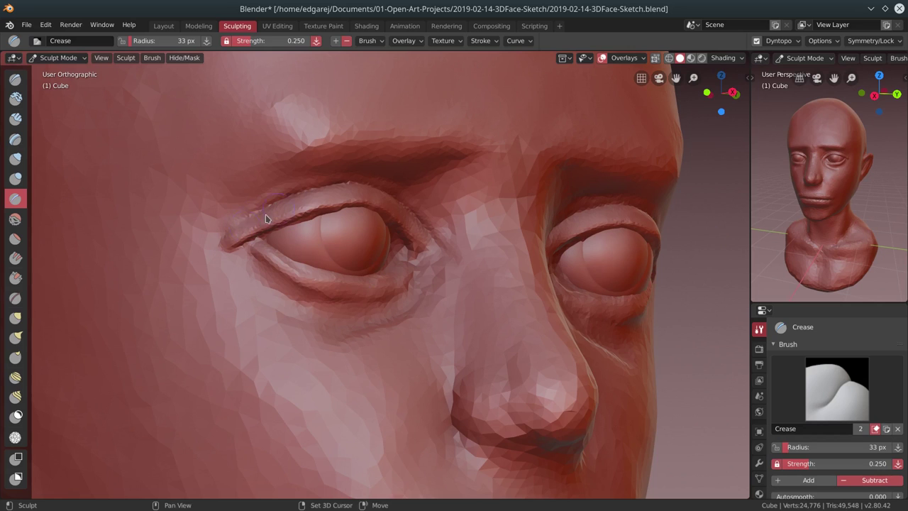
Pinch and crease the upper eyelids, then crease the lower eyelids on both eyes
{"action": "mouse_move", "coordinate": [266, 219]}
{"action": "middle_mouse_down", "text": "shift"}
{"action": "mouse_move", "coordinate": [249, 212]}
{"action": "mouse_move", "coordinate": [244, 145]}
{"action": "middle_mouse_up", "text": "shift"}
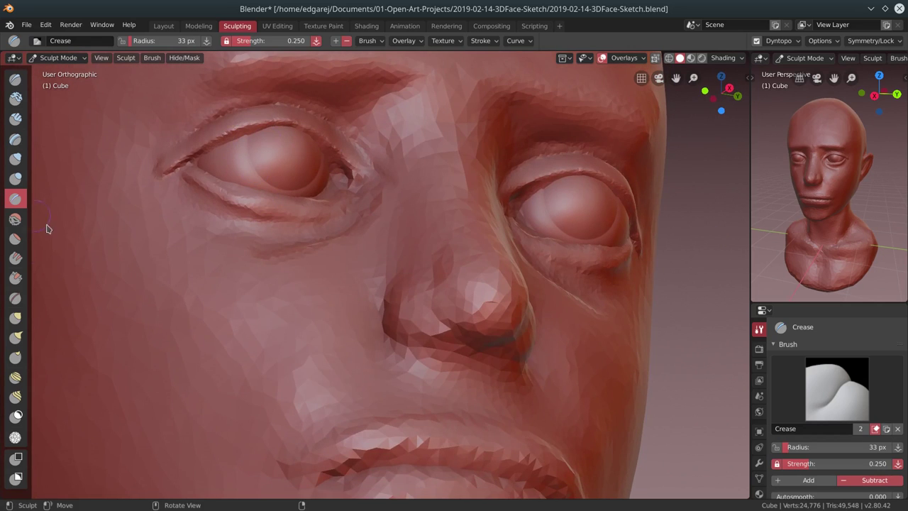
{"action": "left_click", "coordinate": [15, 298]}
{"action": "left_click_drag", "start_coordinate": [210, 134], "coordinate": [284, 132]}
{"action": "middle_click_drag", "start_coordinate": [324, 137], "coordinate": [190, 196]}
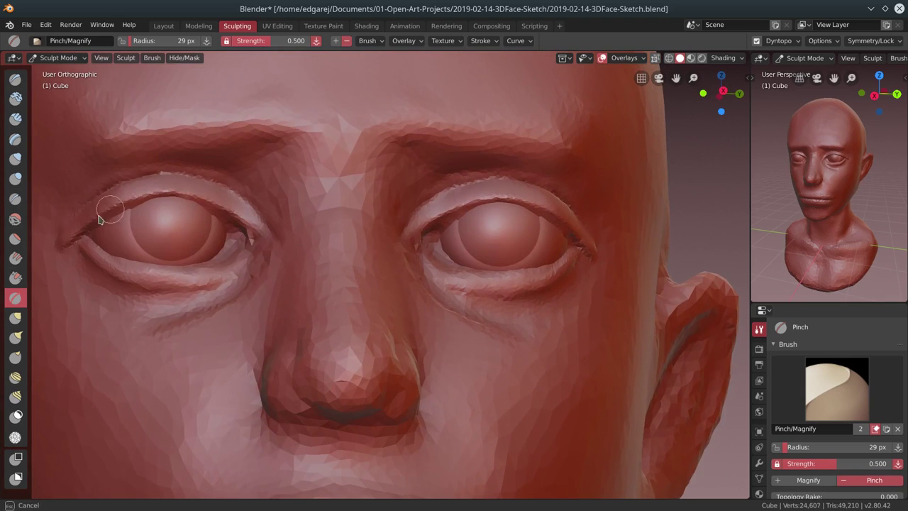
{"action": "left_click_drag", "start_coordinate": [99, 219], "coordinate": [178, 202]}
{"action": "left_click", "coordinate": [15, 199]}
{"action": "left_click", "coordinate": [171, 177]}
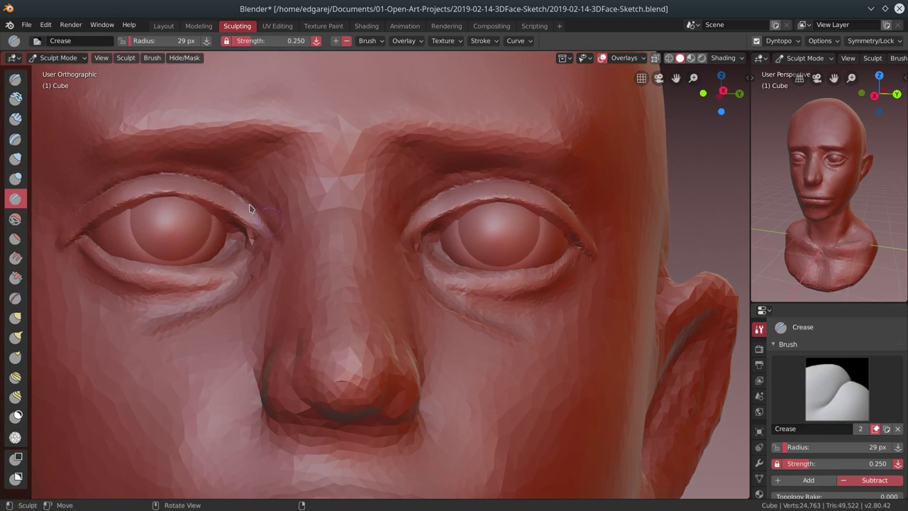
{"action": "left_click_drag", "start_coordinate": [101, 288], "coordinate": [213, 294]}
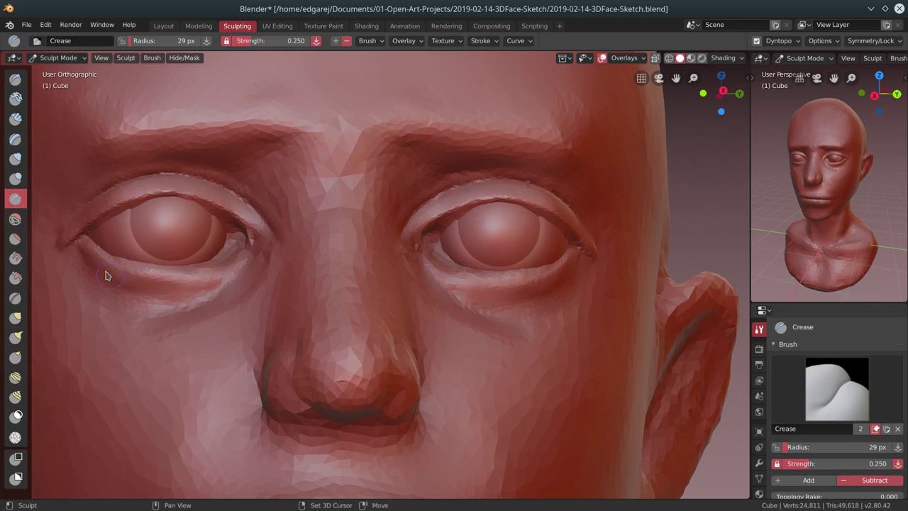
Pinch the lower left eyelid and inner eye corner, then add clay beside the left eye
{"action": "left_click", "coordinate": [15, 298]}
{"action": "left_click_drag", "start_coordinate": [90, 249], "coordinate": [179, 278]}
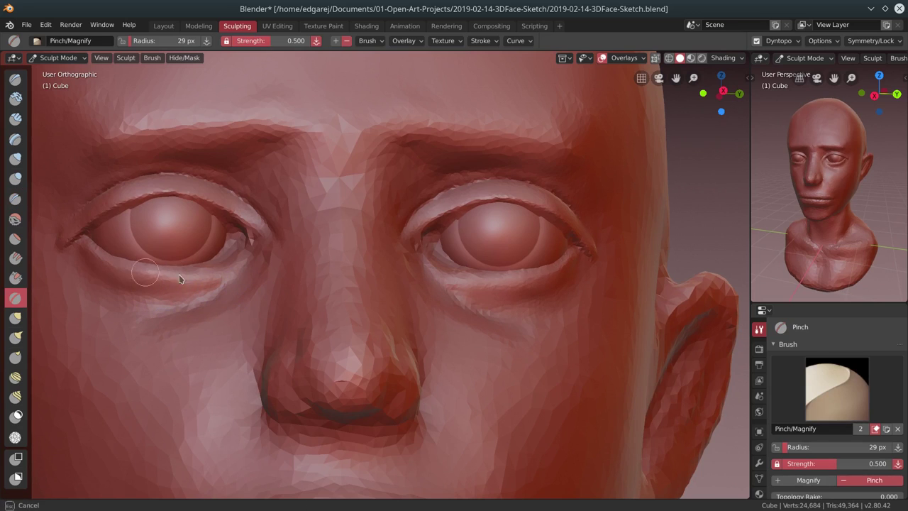
{"action": "left_click", "coordinate": [134, 273]}
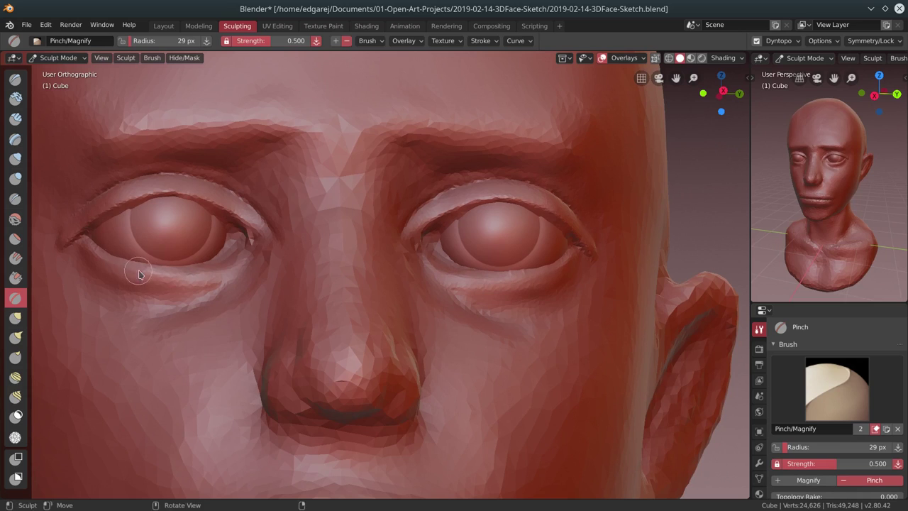
{"action": "left_click", "coordinate": [234, 241]}
{"action": "left_click", "coordinate": [16, 118]}
{"action": "left_click_drag", "start_coordinate": [221, 221], "coordinate": [229, 237]}
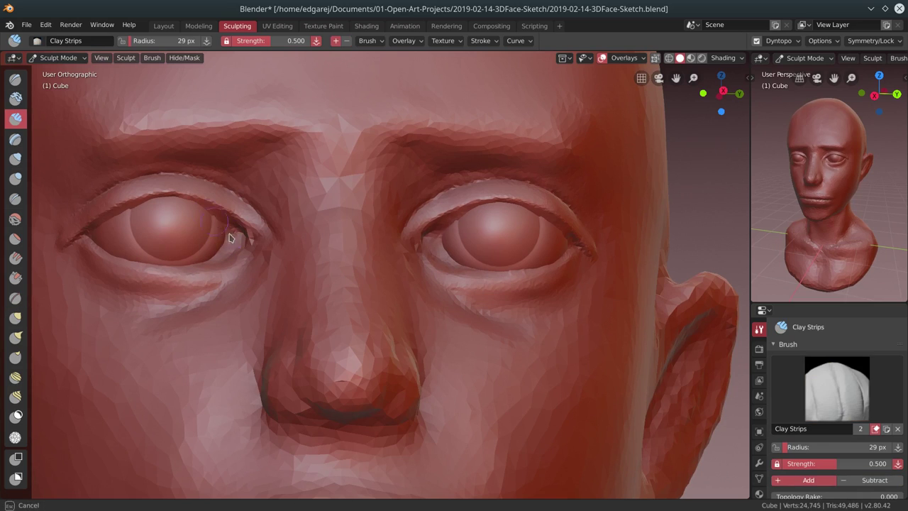
{"action": "middle_click_drag", "start_coordinate": [217, 255], "coordinate": [164, 374]}
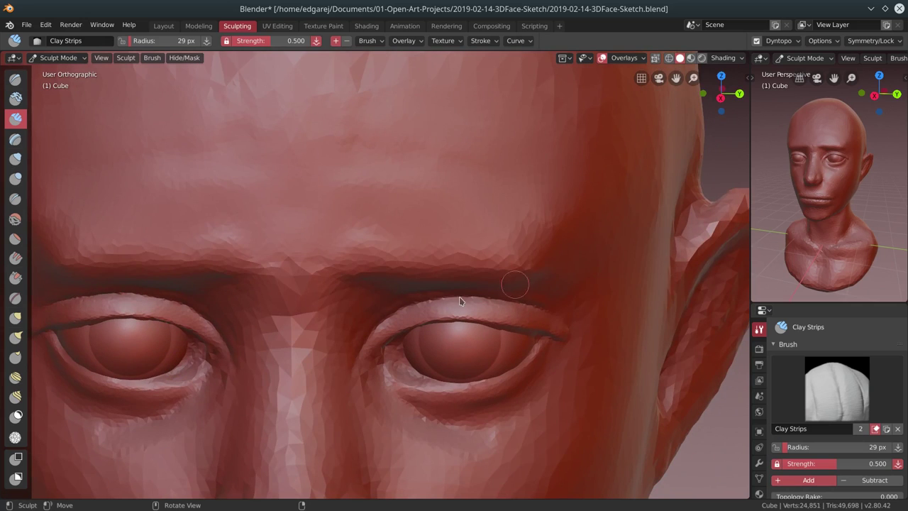
Switch the Properties area to the Outliner and hide the eyeball Sphere
{"action": "left_click", "coordinate": [763, 310]}
{"action": "left_click", "coordinate": [718, 214]}
{"action": "left_click", "coordinate": [767, 357]}
{"action": "left_click", "coordinate": [863, 380]}
{"action": "mouse_move", "coordinate": [333, 298]}
{"action": "middle_mouse_down"}
{"action": "mouse_move", "coordinate": [288, 330]}
{"action": "mouse_move", "coordinate": [206, 236]}
{"action": "middle_mouse_up"}
Enlarge the Clay Strips brush to 41 px and build up the left eye socket and lower lid crease
{"action": "key", "text": "f"}
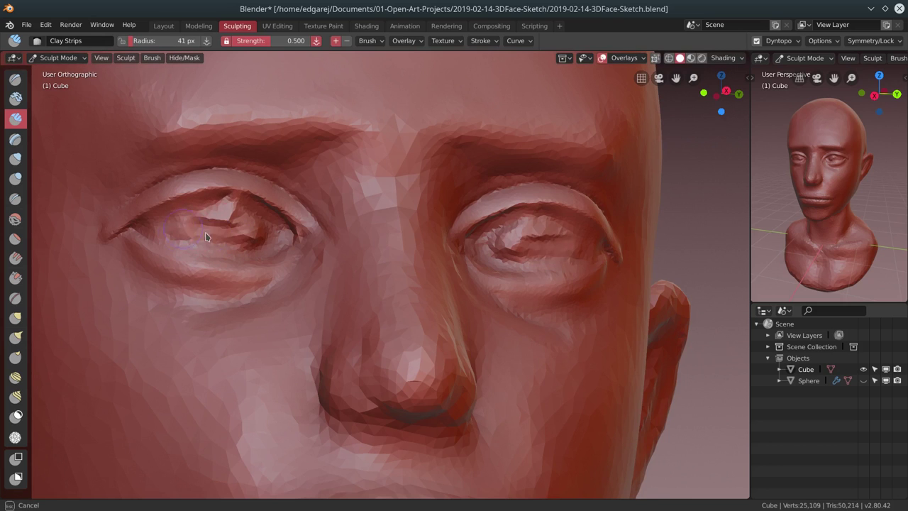
{"action": "left_click", "coordinate": [206, 236]}
{"action": "mouse_move", "coordinate": [205, 237]}
{"action": "left_mouse_down"}
{"action": "mouse_move", "coordinate": [229, 199]}
{"action": "mouse_move", "coordinate": [253, 239]}
{"action": "mouse_move", "coordinate": [186, 246]}
{"action": "mouse_move", "coordinate": [236, 223]}
{"action": "mouse_move", "coordinate": [199, 237]}
{"action": "left_mouse_up"}
{"action": "middle_click_drag", "start_coordinate": [199, 237], "coordinate": [117, 281]}
{"action": "left_click_drag", "start_coordinate": [117, 281], "coordinate": [218, 284]}
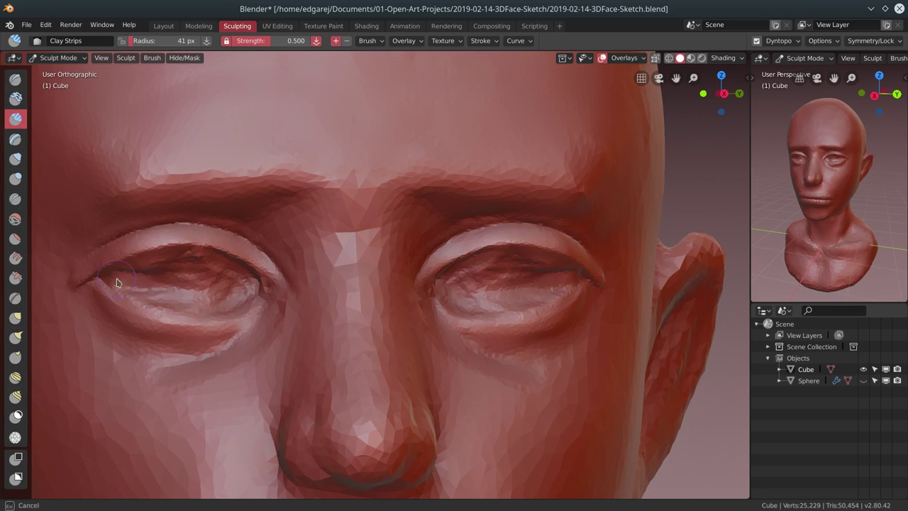
{"action": "left_click", "coordinate": [217, 283]}
{"action": "mouse_move", "coordinate": [218, 284]}
{"action": "middle_mouse_down"}
{"action": "mouse_move", "coordinate": [203, 229]}
{"action": "mouse_move", "coordinate": [168, 182]}
{"action": "middle_mouse_up"}
{"action": "mouse_move", "coordinate": [168, 183]}
{"action": "left_mouse_down"}
{"action": "mouse_move", "coordinate": [160, 182]}
{"action": "mouse_move", "coordinate": [243, 171]}
{"action": "left_mouse_up"}
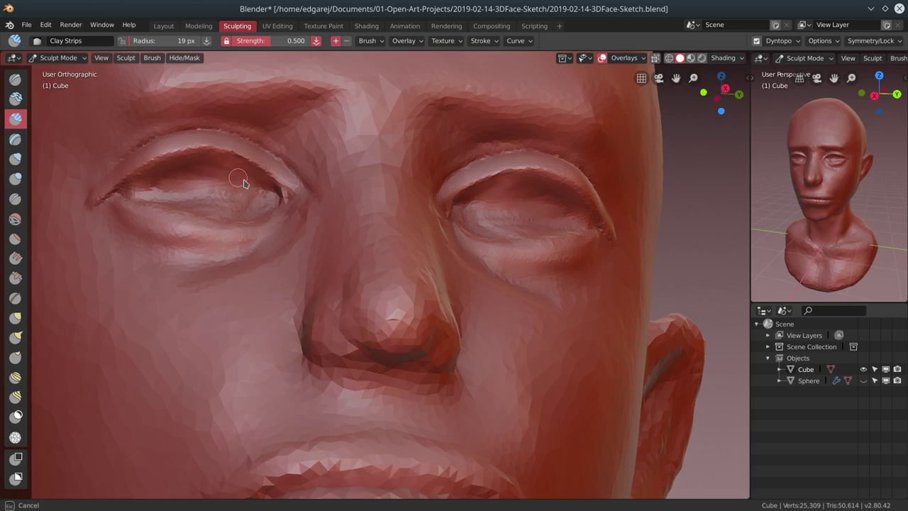
{"action": "middle_click_drag", "start_coordinate": [243, 184], "coordinate": [178, 300]}
{"action": "mouse_move", "coordinate": [178, 300]}
{"action": "left_mouse_down"}
{"action": "mouse_move", "coordinate": [163, 318]}
{"action": "mouse_move", "coordinate": [166, 304]}
{"action": "left_mouse_up"}
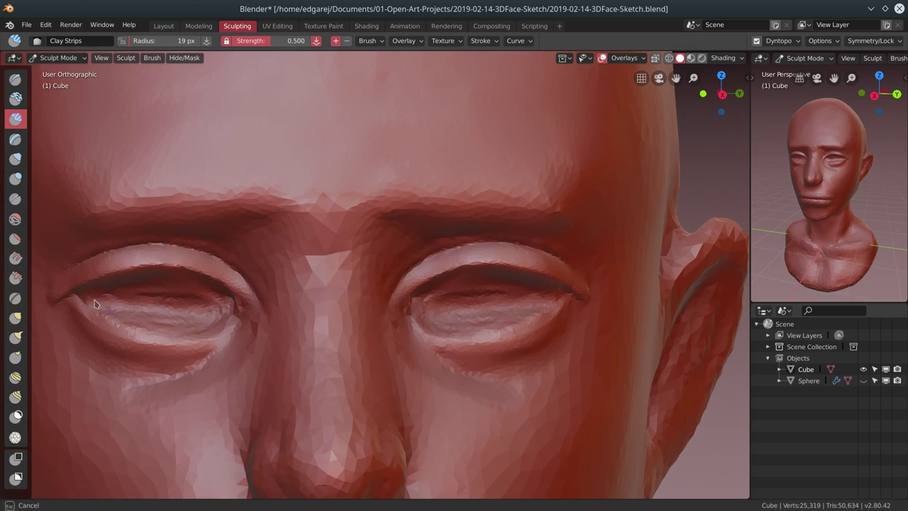
{"action": "mouse_move", "coordinate": [95, 304]}
{"action": "left_mouse_down"}
{"action": "mouse_move", "coordinate": [170, 293]}
{"action": "mouse_move", "coordinate": [153, 315]}
{"action": "left_mouse_up"}
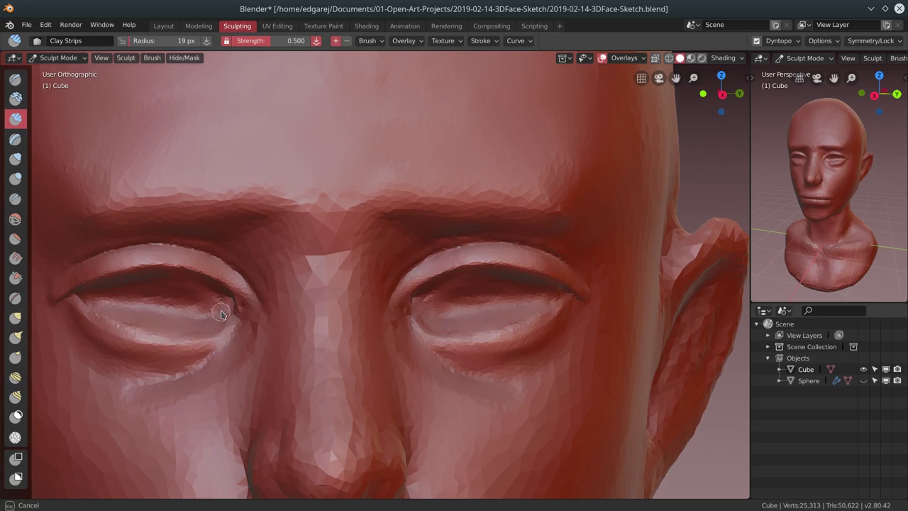
{"action": "middle_click_drag", "start_coordinate": [221, 314], "coordinate": [209, 318]}
Pinch the edge of the left eye socket with the Pinch/Magnify brush
{"action": "key", "text": "p"}
{"action": "middle_click_drag", "start_coordinate": [259, 298], "coordinate": [195, 352]}
{"action": "scroll", "coordinate": [222, 383], "scroll_direction": "up", "scroll_amount": 2}
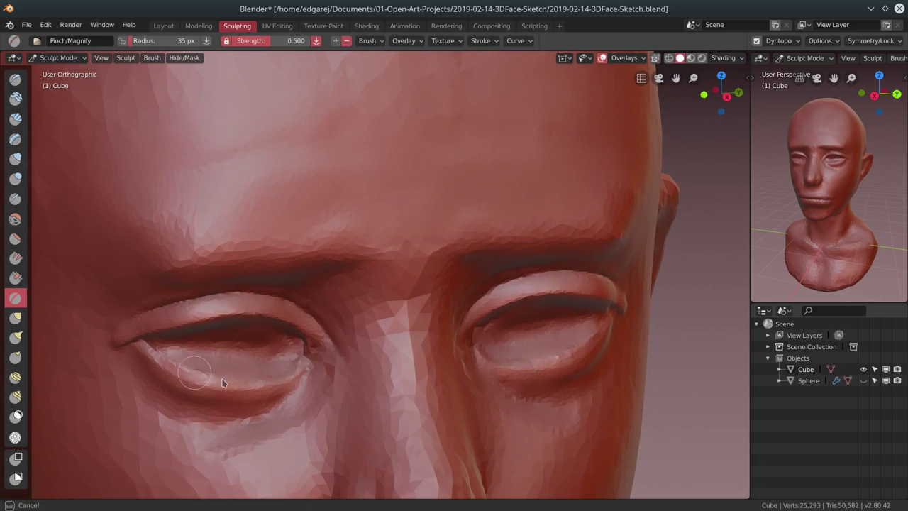
{"action": "left_click_drag", "start_coordinate": [222, 382], "coordinate": [226, 383]}
{"action": "middle_click_drag", "start_coordinate": [226, 383], "coordinate": [134, 390]}
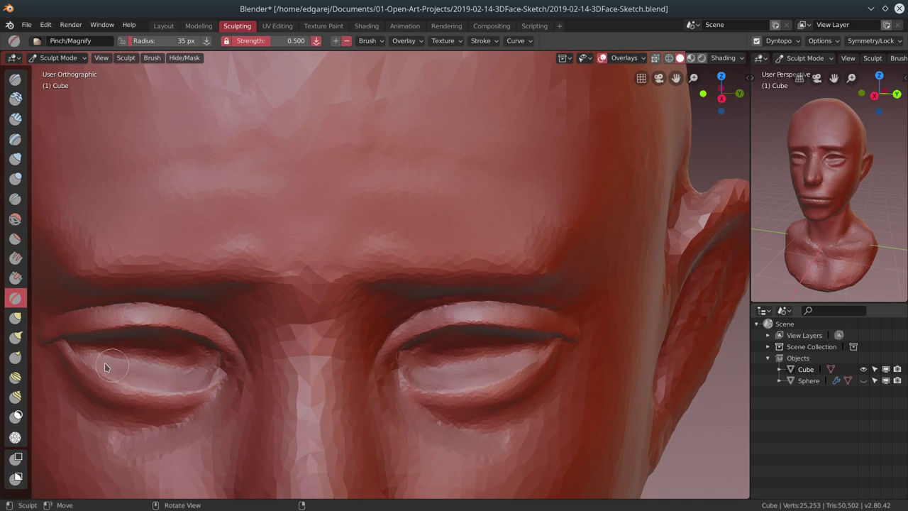
{"action": "left_click", "coordinate": [189, 395]}
{"action": "middle_click_drag", "start_coordinate": [189, 395], "coordinate": [195, 337]}
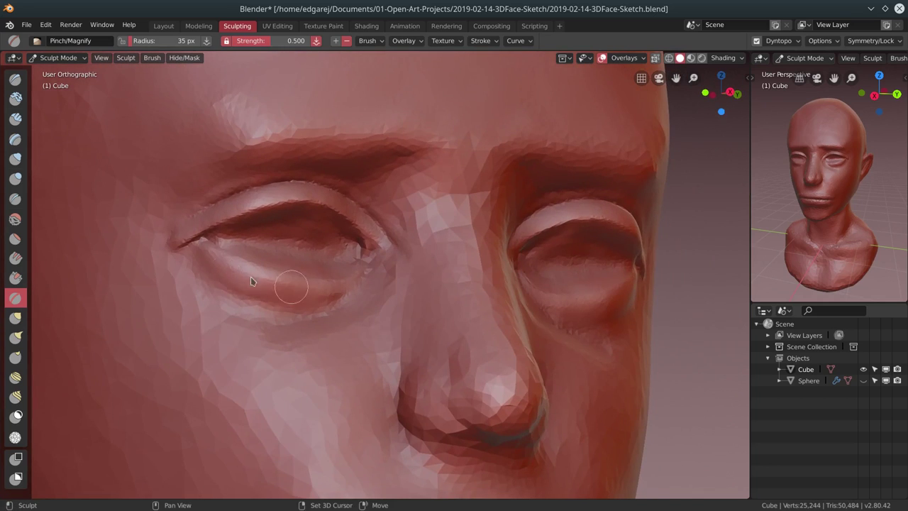
Build up clay under both eyes and pinch the surface below the left eye
{"action": "key", "text": "c"}
{"action": "mouse_move", "coordinate": [249, 302]}
{"action": "left_mouse_down"}
{"action": "mouse_move", "coordinate": [237, 305]}
{"action": "mouse_move", "coordinate": [249, 298]}
{"action": "mouse_move", "coordinate": [234, 284]}
{"action": "mouse_move", "coordinate": [280, 306]}
{"action": "mouse_move", "coordinate": [362, 299]}
{"action": "left_mouse_up"}
{"action": "middle_click_drag", "start_coordinate": [255, 309], "coordinate": [112, 365]}
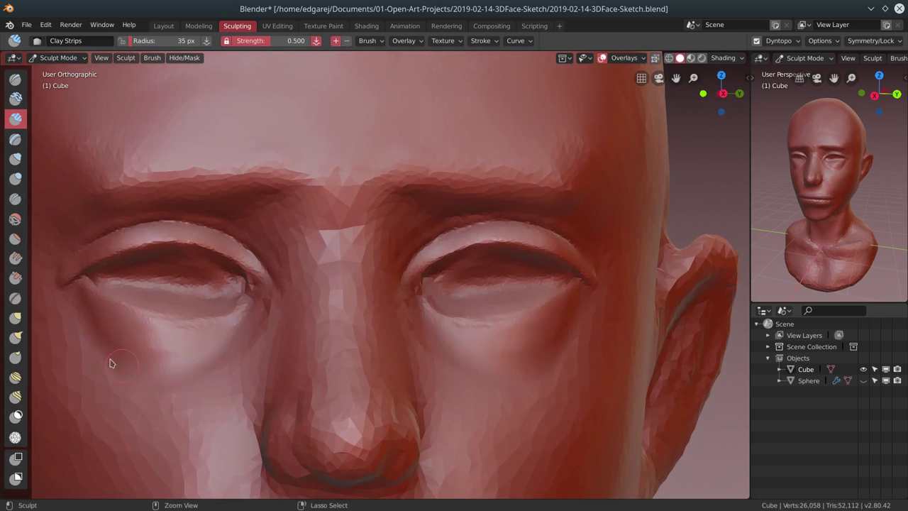
{"action": "mouse_move", "coordinate": [112, 365]}
{"action": "left_mouse_down", "text": "shift"}
{"action": "mouse_move", "coordinate": [142, 357]}
{"action": "mouse_move", "coordinate": [142, 340]}
{"action": "left_mouse_up", "text": "shift"}
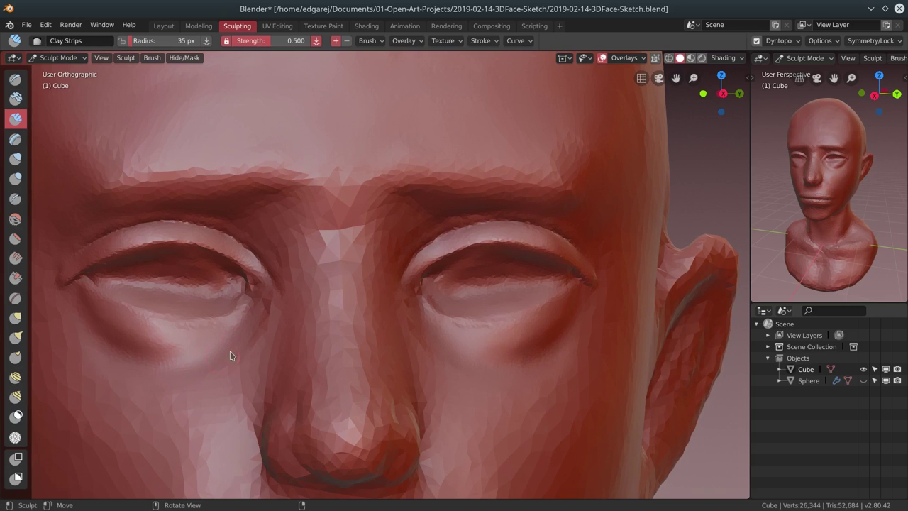
{"action": "key", "text": "p"}
{"action": "left_click_drag", "start_coordinate": [115, 295], "coordinate": [140, 315]}
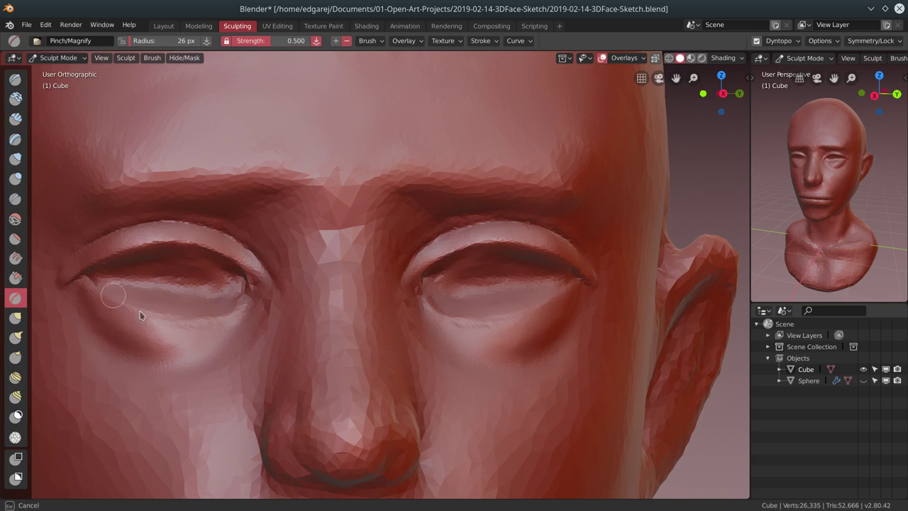
Make the Sphere eyeballs visible again and view the head from three-quarters
{"action": "left_click", "coordinate": [863, 380]}
{"action": "mouse_move", "coordinate": [223, 319]}
{"action": "middle_mouse_down"}
{"action": "mouse_move", "coordinate": [356, 366]}
{"action": "mouse_move", "coordinate": [350, 286]}
{"action": "mouse_move", "coordinate": [300, 328]}
{"action": "middle_mouse_up"}
{"action": "scroll", "coordinate": [361, 253], "scroll_direction": "up", "scroll_amount": 3}
{"action": "scroll", "coordinate": [233, 283], "scroll_direction": "up", "scroll_amount": 2}
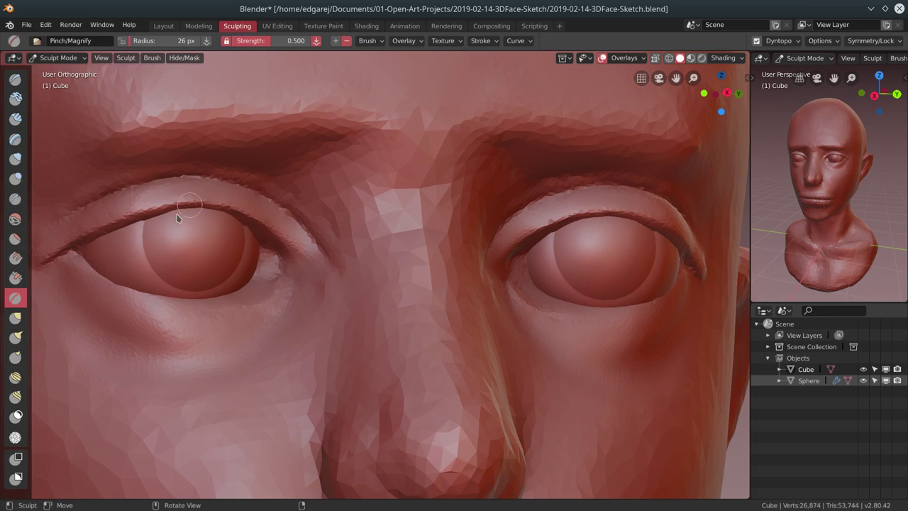
{"action": "scroll", "coordinate": [153, 193], "scroll_direction": "down", "scroll_amount": 3}
{"action": "middle_click_drag", "start_coordinate": [249, 324], "coordinate": [109, 350]}
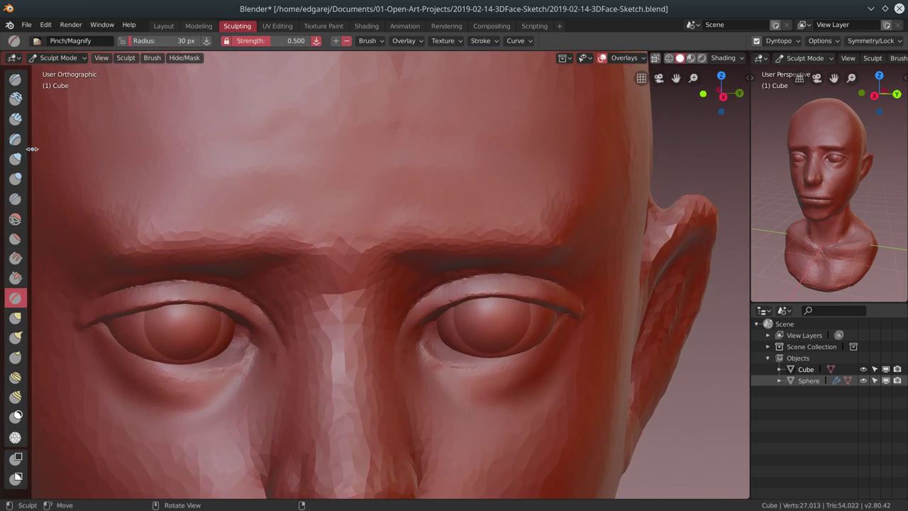
Add clay along the lower eyelid so it wraps around the eyeball
{"action": "key", "text": "c"}
{"action": "left_click_drag", "start_coordinate": [109, 350], "coordinate": [115, 347]}
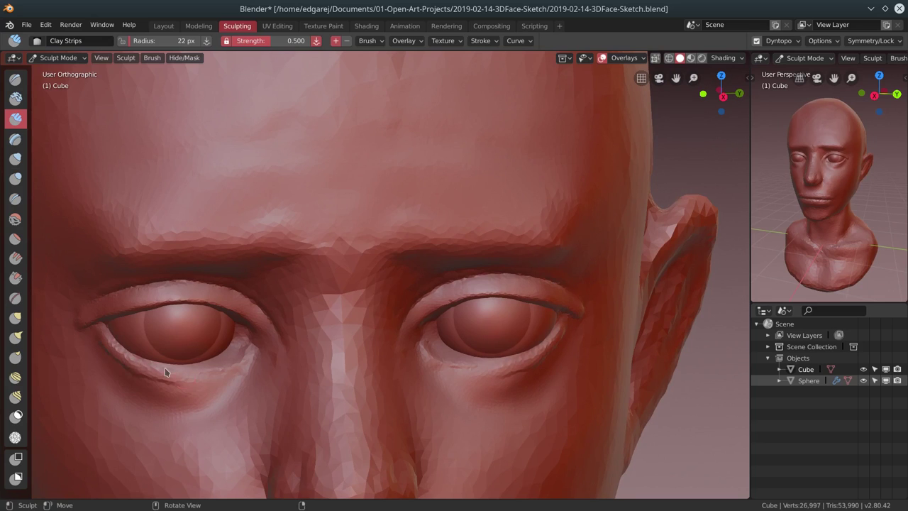
{"action": "left_click_drag", "start_coordinate": [204, 381], "coordinate": [151, 354]}
{"action": "middle_click_drag", "start_coordinate": [152, 354], "coordinate": [202, 236]}
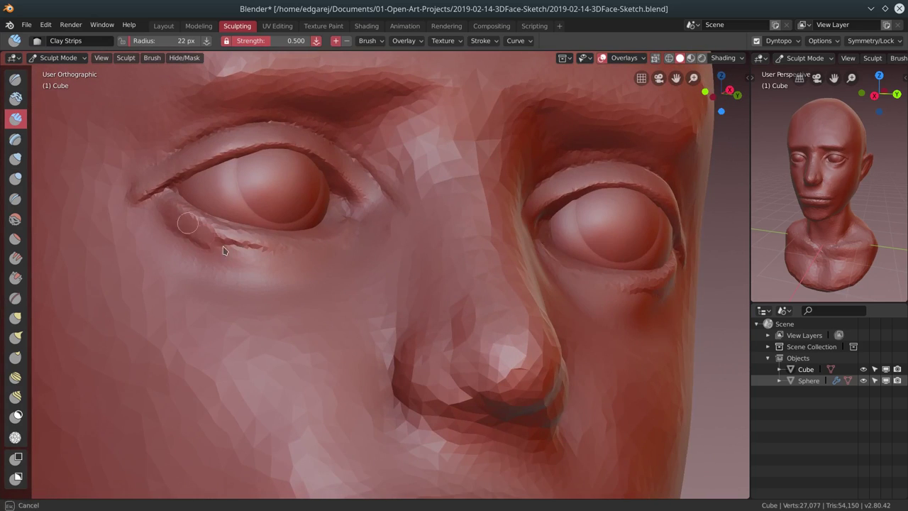
{"action": "left_click_drag", "start_coordinate": [223, 249], "coordinate": [203, 213]}
{"action": "middle_click_drag", "start_coordinate": [202, 213], "coordinate": [121, 244]}
Tighten the lower eyelid below the left eye with Pinch/Magnify and save the file
{"action": "key", "text": "p"}
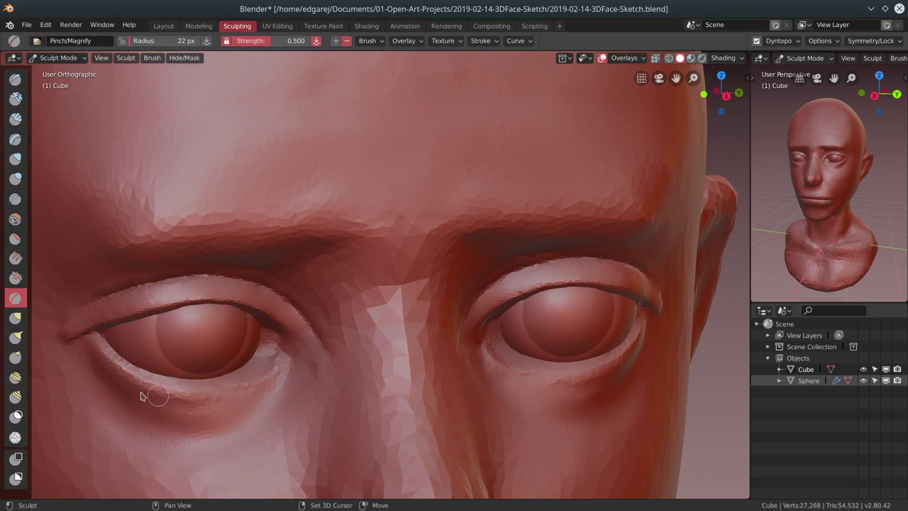
{"action": "left_click_drag", "start_coordinate": [141, 396], "coordinate": [196, 351], "text": "shift"}
{"action": "scroll", "coordinate": [264, 336], "scroll_direction": "down", "scroll_amount": 6}
{"action": "middle_click_drag", "start_coordinate": [361, 263], "coordinate": [560, 263]}
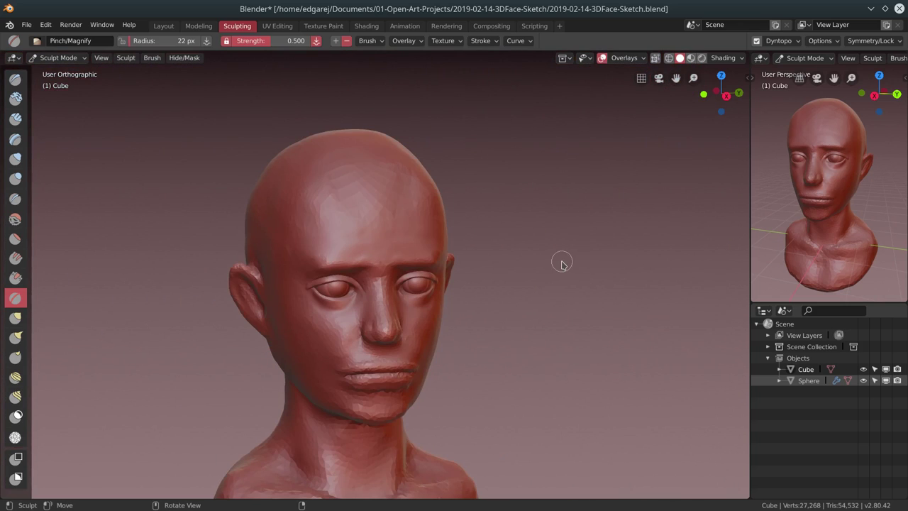
{"action": "left_click", "coordinate": [18, 27]}
{"action": "left_click", "coordinate": [48, 115]}
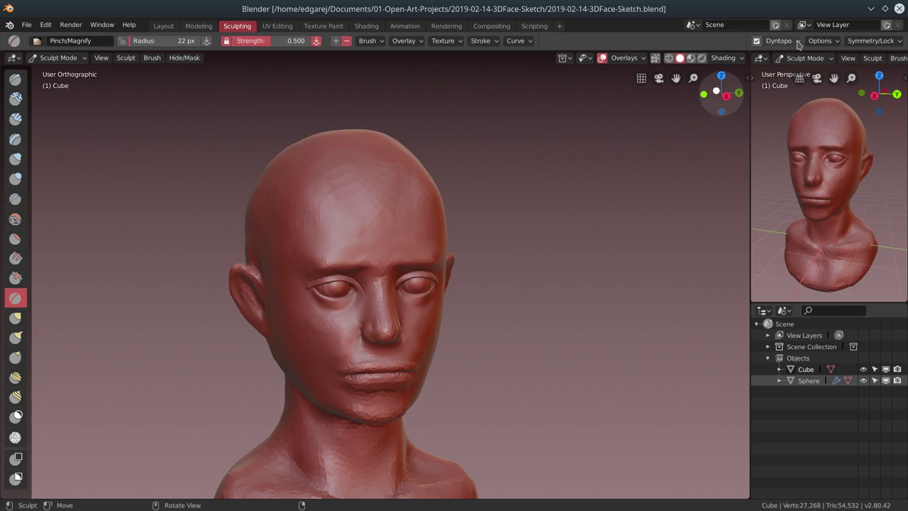
Inspect the eyes from profile, frontal and three-quarter angles with Clay Strips selected
{"action": "mouse_move", "coordinate": [487, 332]}
{"action": "middle_mouse_down"}
{"action": "mouse_move", "coordinate": [569, 338]}
{"action": "mouse_move", "coordinate": [537, 336]}
{"action": "middle_mouse_up"}
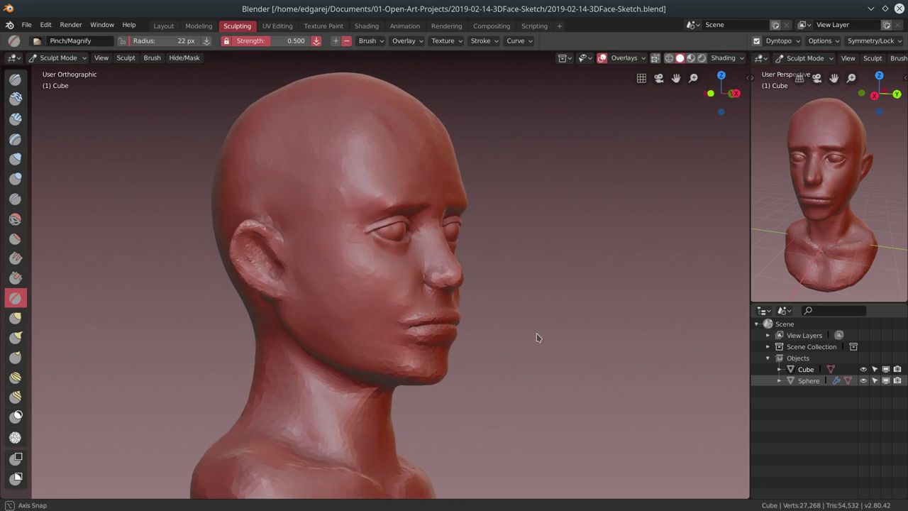
{"action": "scroll", "coordinate": [435, 205], "scroll_direction": "up", "scroll_amount": 2}
{"action": "scroll", "coordinate": [412, 213], "scroll_direction": "up", "scroll_amount": 2}
{"action": "mouse_move", "coordinate": [412, 213]}
{"action": "middle_mouse_down"}
{"action": "mouse_move", "coordinate": [473, 223]}
{"action": "mouse_move", "coordinate": [389, 187]}
{"action": "middle_mouse_up"}
{"action": "scroll", "coordinate": [374, 165], "scroll_direction": "up", "scroll_amount": 2}
{"action": "left_click", "coordinate": [14, 119]}
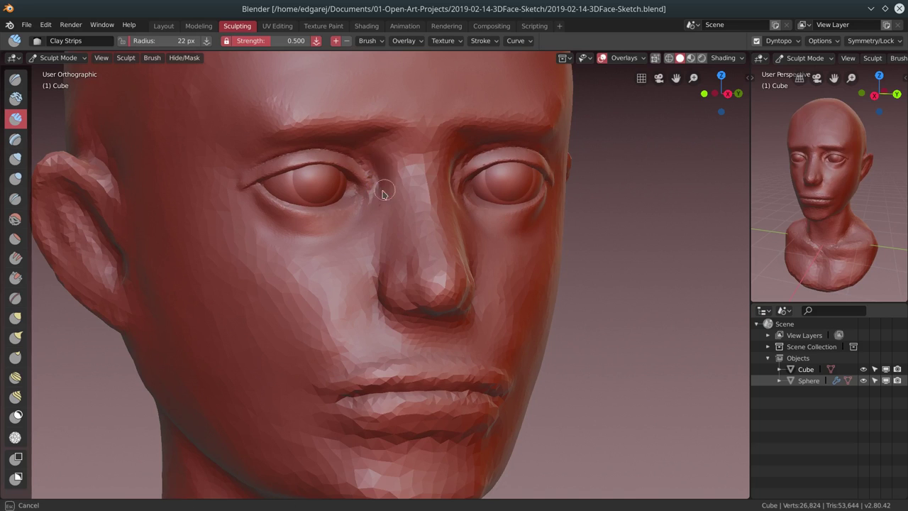
{"action": "middle_click_drag", "start_coordinate": [383, 194], "coordinate": [381, 169]}
{"action": "scroll", "coordinate": [381, 169], "scroll_direction": "up", "scroll_amount": 2}
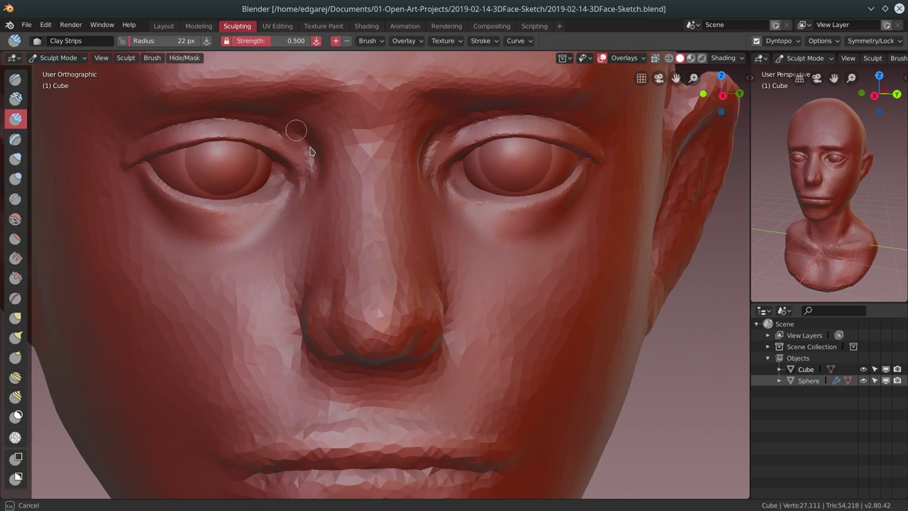
{"action": "middle_click_drag", "start_coordinate": [308, 193], "coordinate": [475, 166]}
{"action": "scroll", "coordinate": [478, 151], "scroll_direction": "down", "scroll_amount": 5}
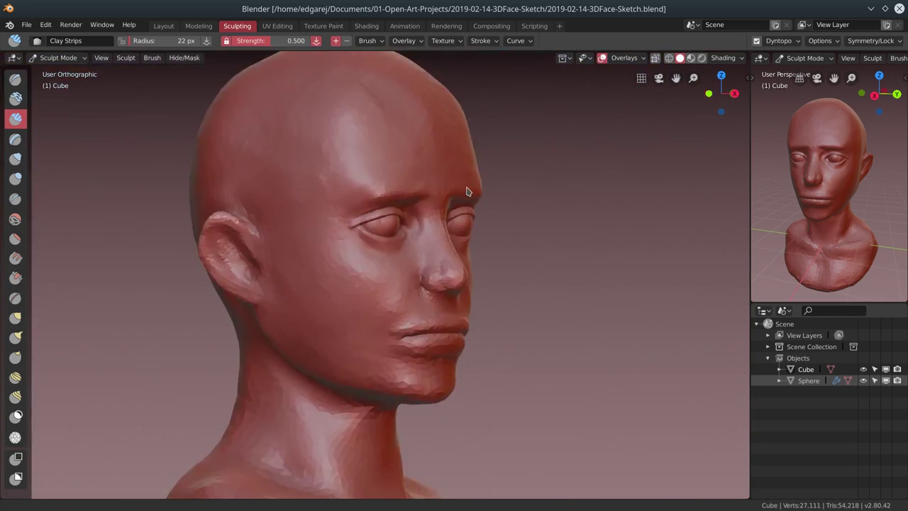
{"action": "scroll", "coordinate": [467, 226], "scroll_direction": "up", "scroll_amount": 5}
{"action": "middle_click_drag", "start_coordinate": [468, 225], "coordinate": [420, 206]}
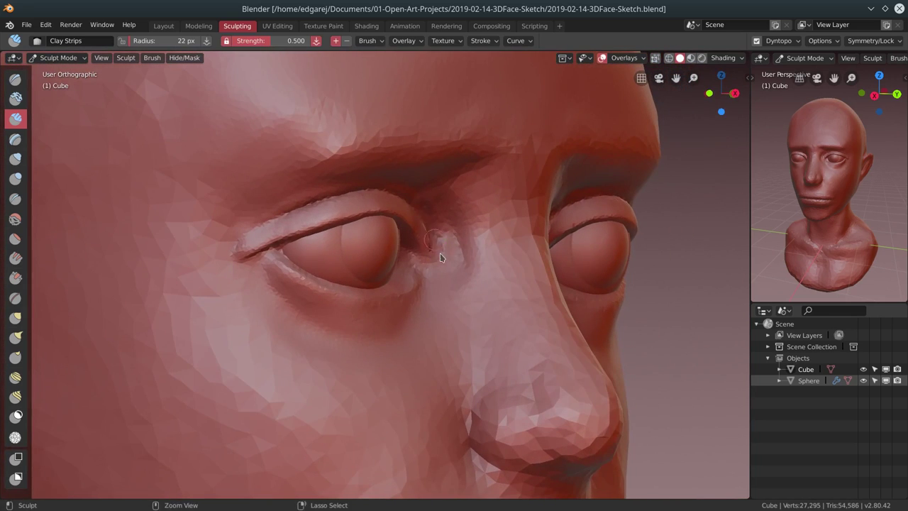
{"action": "middle_click_drag", "start_coordinate": [440, 252], "coordinate": [262, 245]}
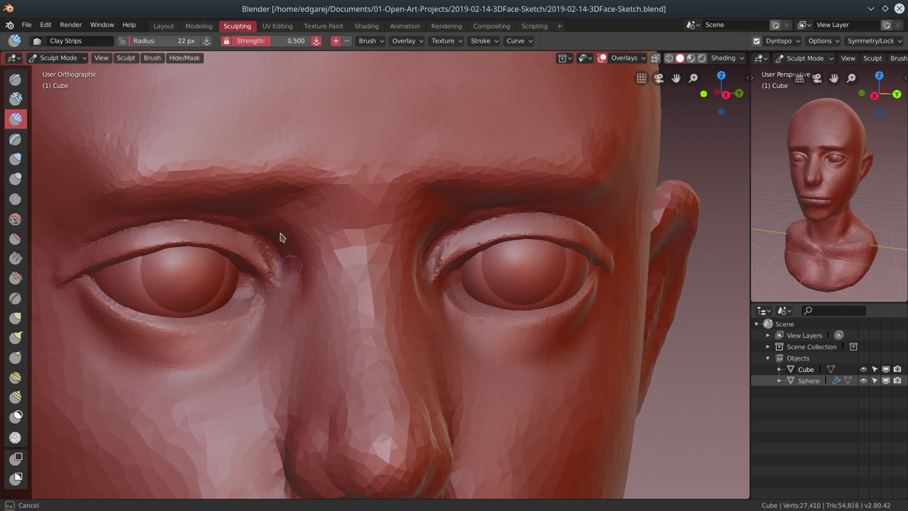
{"action": "mouse_move", "coordinate": [253, 247]}
{"action": "middle_mouse_down"}
{"action": "mouse_move", "coordinate": [397, 247]}
{"action": "mouse_move", "coordinate": [213, 247]}
{"action": "middle_mouse_up"}
Select the Crease brush and shrink its radius to 10 px for fine eyelid creases
{"action": "key", "text": "shift+c"}
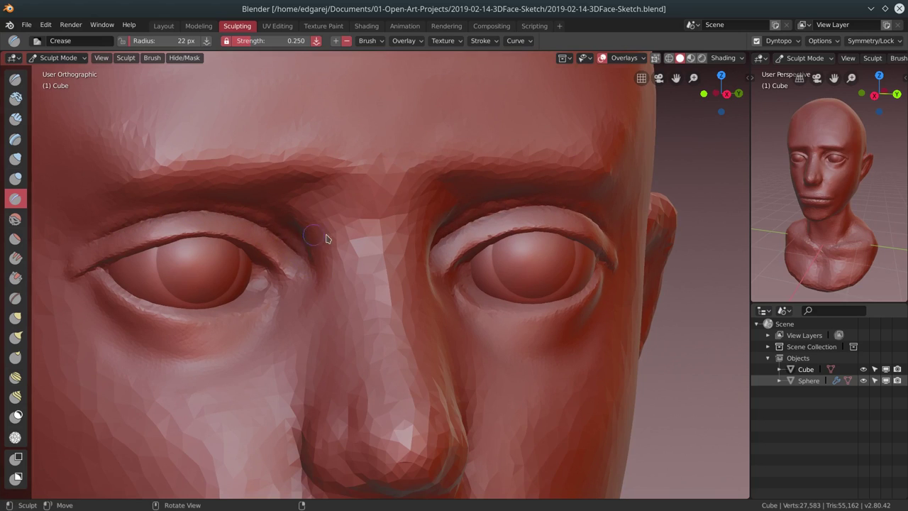
{"action": "middle_click_drag", "start_coordinate": [326, 239], "coordinate": [429, 265]}
{"action": "scroll", "coordinate": [426, 289], "scroll_direction": "down", "scroll_amount": 5}
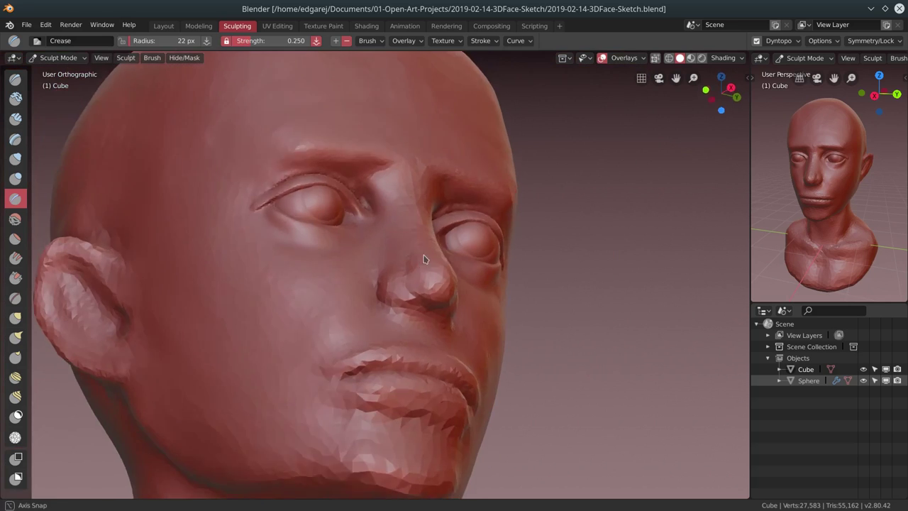
{"action": "key", "text": "f"}
{"action": "left_click", "coordinate": [342, 175]}
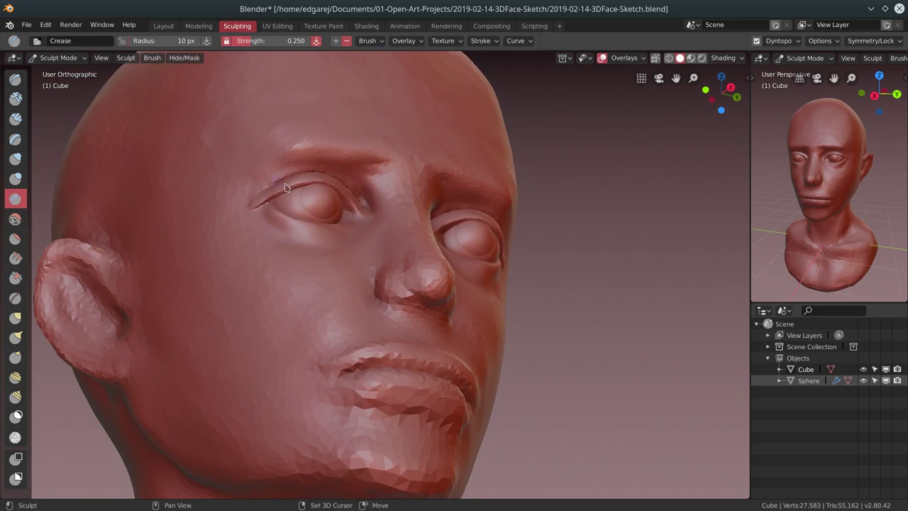
{"action": "mouse_move", "coordinate": [331, 170]}
{"action": "middle_mouse_down"}
{"action": "mouse_move", "coordinate": [234, 173]}
{"action": "mouse_move", "coordinate": [297, 178]}
{"action": "middle_mouse_up"}
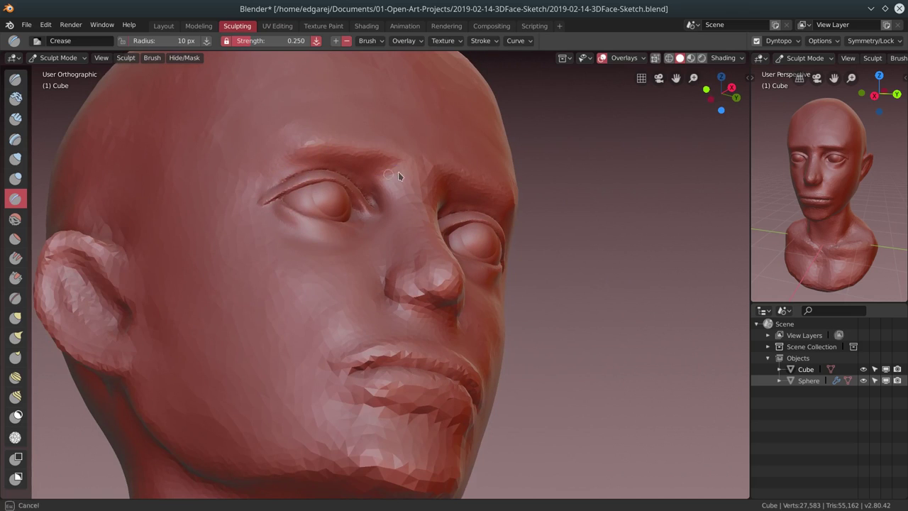
{"action": "middle_click_drag", "start_coordinate": [371, 200], "coordinate": [454, 229]}
{"action": "scroll", "coordinate": [535, 185], "scroll_direction": "down", "scroll_amount": 3}
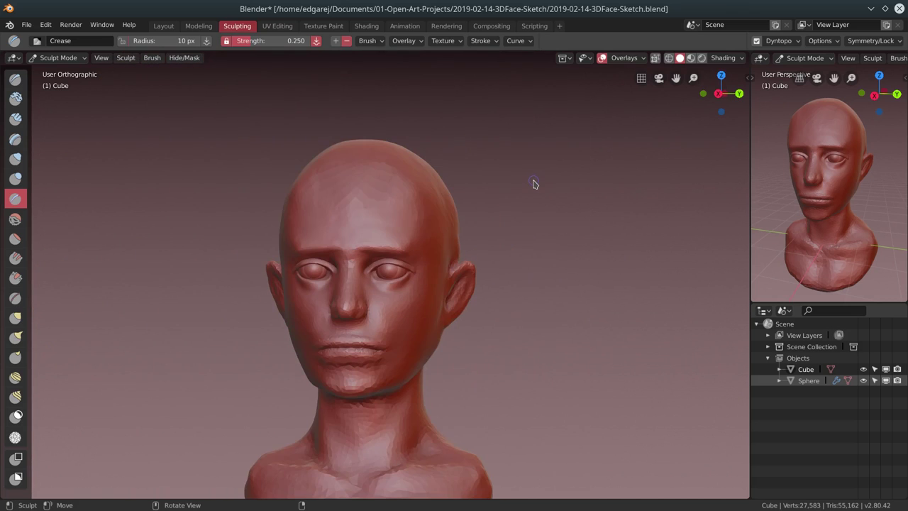
Save the sculpt file and orbit around the head toward a profile view
{"action": "left_click", "coordinate": [26, 24]}
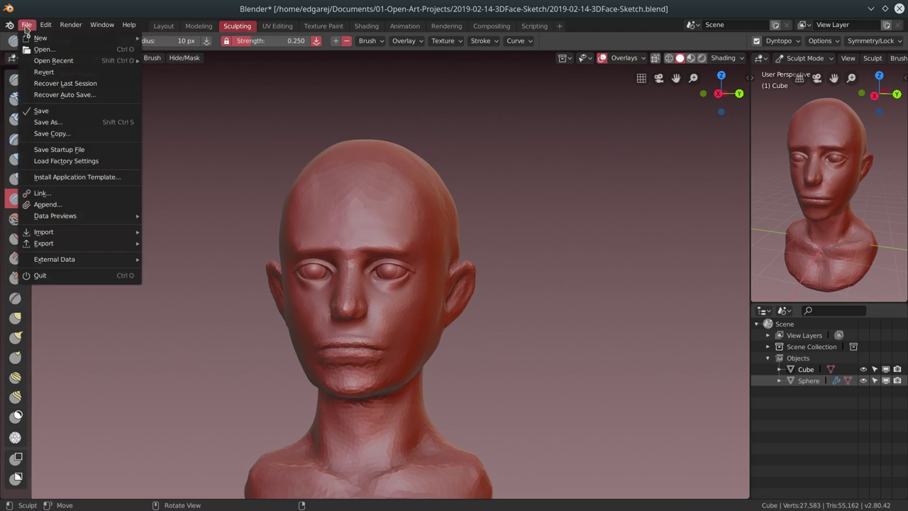
{"action": "left_click", "coordinate": [35, 107]}
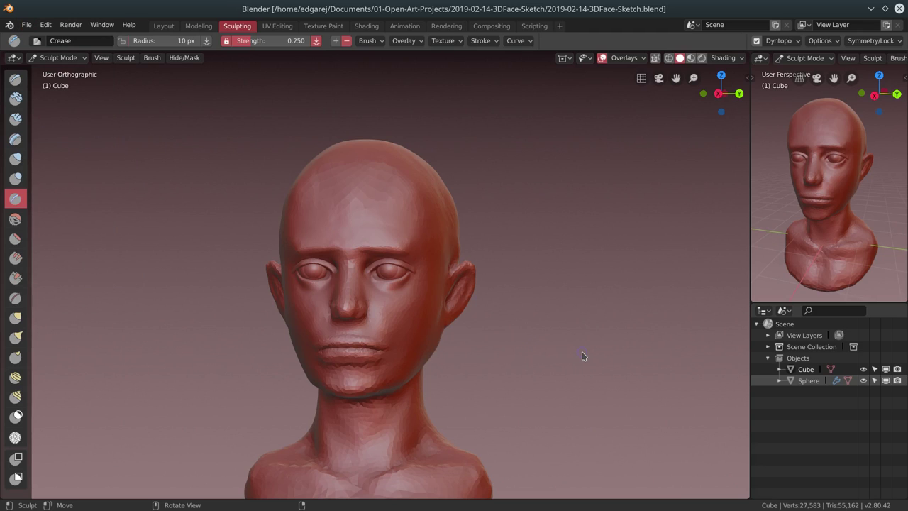
{"action": "mouse_move", "coordinate": [584, 348]}
{"action": "middle_mouse_down"}
{"action": "mouse_move", "coordinate": [504, 350]}
{"action": "mouse_move", "coordinate": [475, 296]}
{"action": "mouse_move", "coordinate": [532, 279]}
{"action": "mouse_move", "coordinate": [483, 257]}
{"action": "middle_mouse_up"}
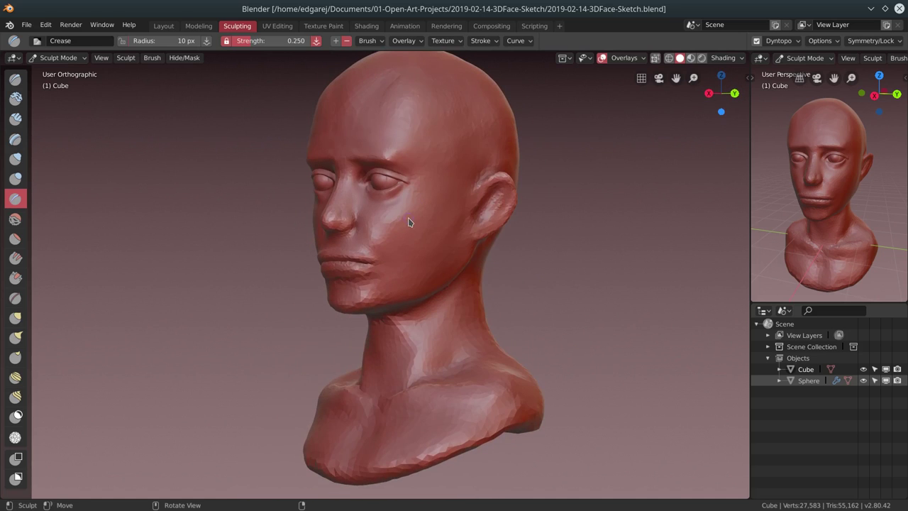
{"action": "mouse_move", "coordinate": [373, 214]}
{"action": "middle_mouse_down"}
{"action": "mouse_move", "coordinate": [390, 222]}
{"action": "mouse_move", "coordinate": [406, 197]}
{"action": "middle_mouse_up"}
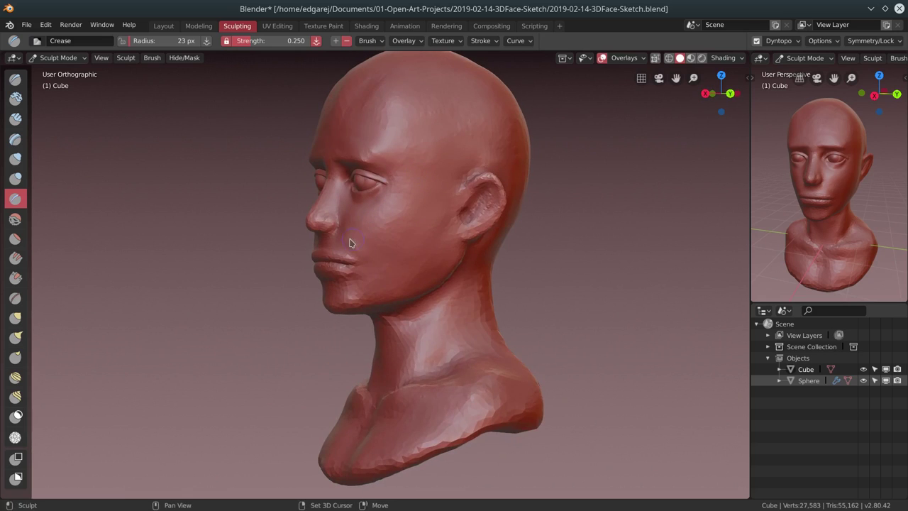
Enlarge the brush radius to 33 px, select Clay Strips, and review the face from front and left three-quarters
{"action": "key", "text": "f"}
{"action": "left_click", "coordinate": [406, 202]}
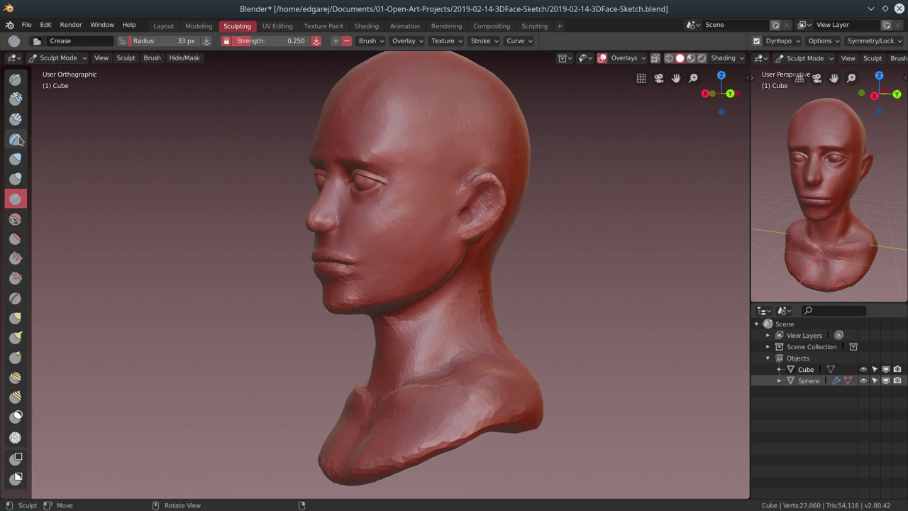
{"action": "left_click", "coordinate": [16, 118]}
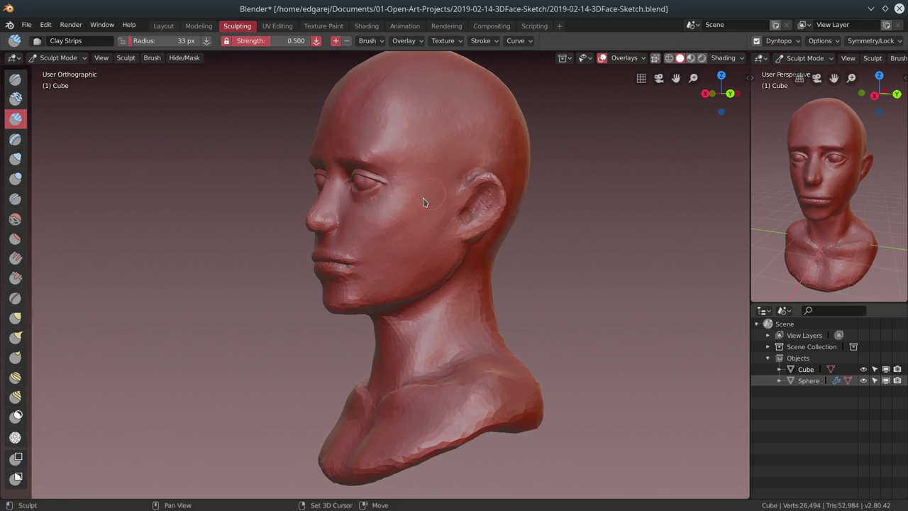
{"action": "mouse_move", "coordinate": [424, 199]}
{"action": "middle_mouse_down"}
{"action": "mouse_move", "coordinate": [395, 192]}
{"action": "mouse_move", "coordinate": [367, 138]}
{"action": "middle_mouse_up"}
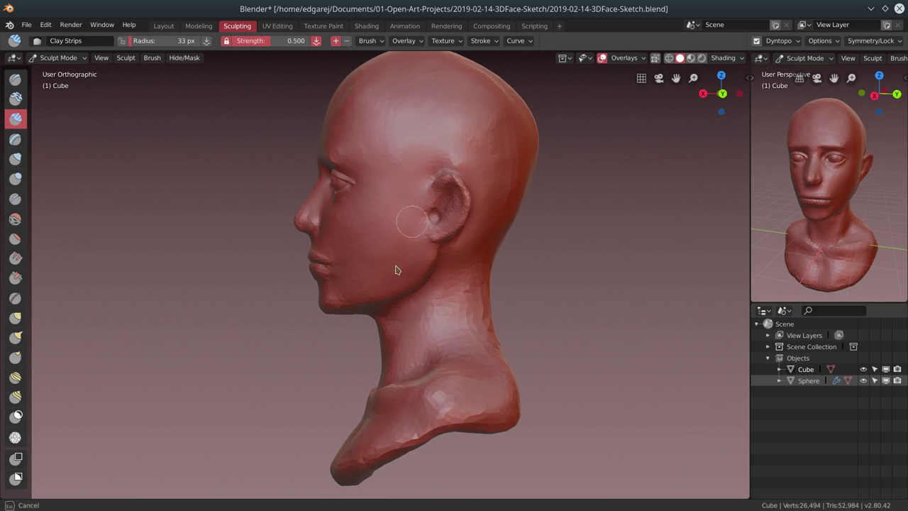
{"action": "middle_click_drag", "start_coordinate": [395, 267], "coordinate": [487, 190]}
{"action": "mouse_move", "coordinate": [406, 235]}
{"action": "middle_mouse_down"}
{"action": "mouse_move", "coordinate": [399, 274]}
{"action": "mouse_move", "coordinate": [448, 289]}
{"action": "middle_mouse_up"}
Add some clay to the face, then pinch a sharp ridge along the jaw
{"action": "left_click", "coordinate": [15, 299]}
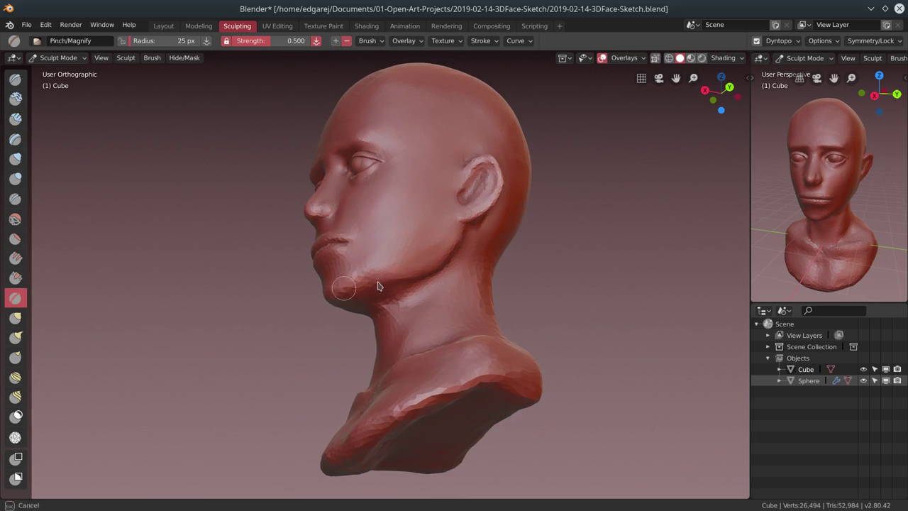
{"action": "middle_click_drag", "start_coordinate": [340, 283], "coordinate": [324, 294]}
{"action": "mouse_move", "coordinate": [423, 296]}
{"action": "middle_mouse_down"}
{"action": "mouse_move", "coordinate": [503, 263]}
{"action": "mouse_move", "coordinate": [340, 286]}
{"action": "mouse_move", "coordinate": [389, 267]}
{"action": "middle_mouse_up"}
{"action": "key", "text": "c"}
{"action": "left_click_drag", "start_coordinate": [381, 271], "coordinate": [368, 284]}
{"action": "mouse_move", "coordinate": [369, 283]}
{"action": "middle_mouse_down"}
{"action": "mouse_move", "coordinate": [355, 300]}
{"action": "mouse_move", "coordinate": [430, 284]}
{"action": "mouse_move", "coordinate": [361, 284]}
{"action": "middle_mouse_up"}
{"action": "scroll", "coordinate": [448, 265], "scroll_direction": "up", "scroll_amount": 3}
{"action": "mouse_move", "coordinate": [448, 264]}
{"action": "middle_mouse_down"}
{"action": "mouse_move", "coordinate": [347, 202]}
{"action": "mouse_move", "coordinate": [476, 210]}
{"action": "middle_mouse_up"}
{"action": "key", "text": "p"}
{"action": "left_click_drag", "start_coordinate": [305, 213], "coordinate": [345, 266]}
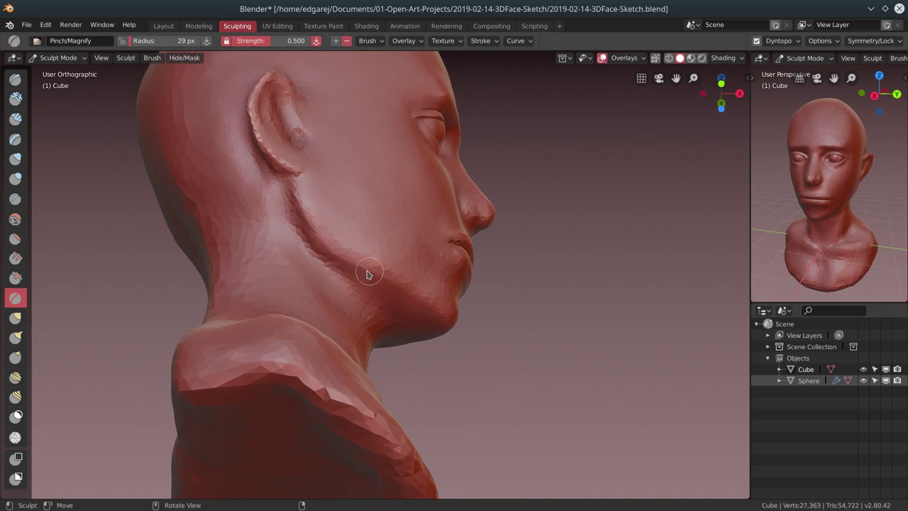
Enlarge the brush and carve a Crease line from below the ear down toward the neck
{"action": "mouse_move", "coordinate": [390, 272]}
{"action": "middle_mouse_down"}
{"action": "mouse_move", "coordinate": [328, 276]}
{"action": "mouse_move", "coordinate": [340, 243]}
{"action": "mouse_move", "coordinate": [423, 313]}
{"action": "middle_mouse_up"}
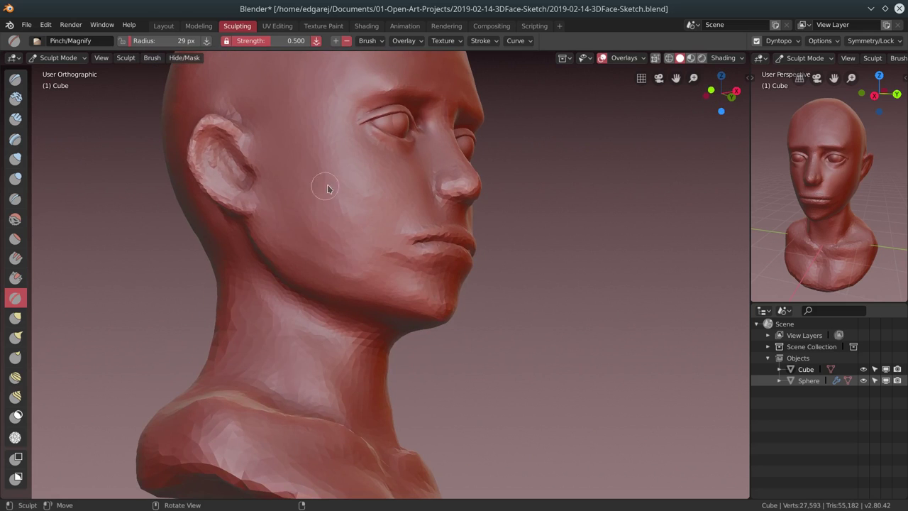
{"action": "key", "text": "f"}
{"action": "mouse_move", "coordinate": [404, 275]}
{"action": "middle_mouse_down"}
{"action": "mouse_move", "coordinate": [354, 262]}
{"action": "mouse_move", "coordinate": [312, 234]}
{"action": "middle_mouse_up"}
{"action": "key", "text": "shift+c"}
{"action": "left_click_drag", "start_coordinate": [307, 213], "coordinate": [317, 246]}
{"action": "middle_click_drag", "start_coordinate": [317, 246], "coordinate": [312, 302]}
{"action": "left_click_drag", "start_coordinate": [312, 301], "coordinate": [325, 318]}
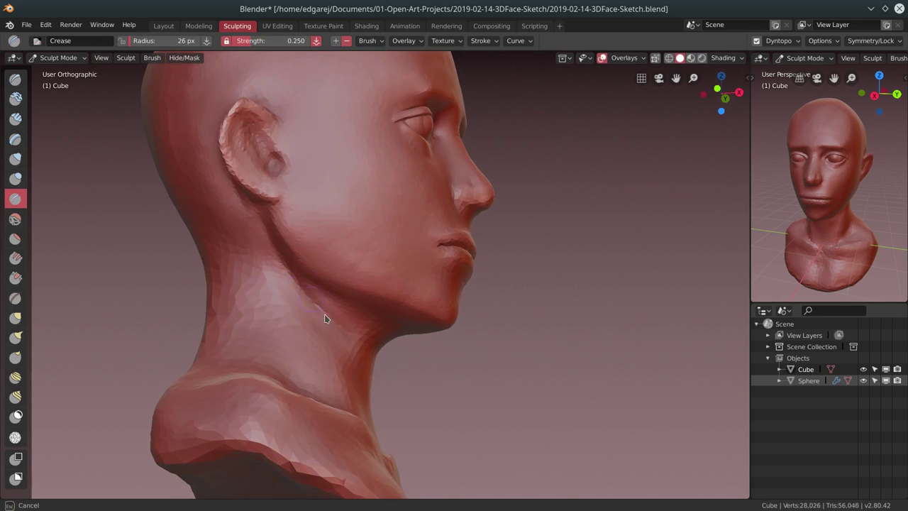
{"action": "mouse_move", "coordinate": [282, 305]}
{"action": "middle_mouse_down"}
{"action": "mouse_move", "coordinate": [360, 340]}
{"action": "mouse_move", "coordinate": [371, 309]}
{"action": "middle_mouse_up"}
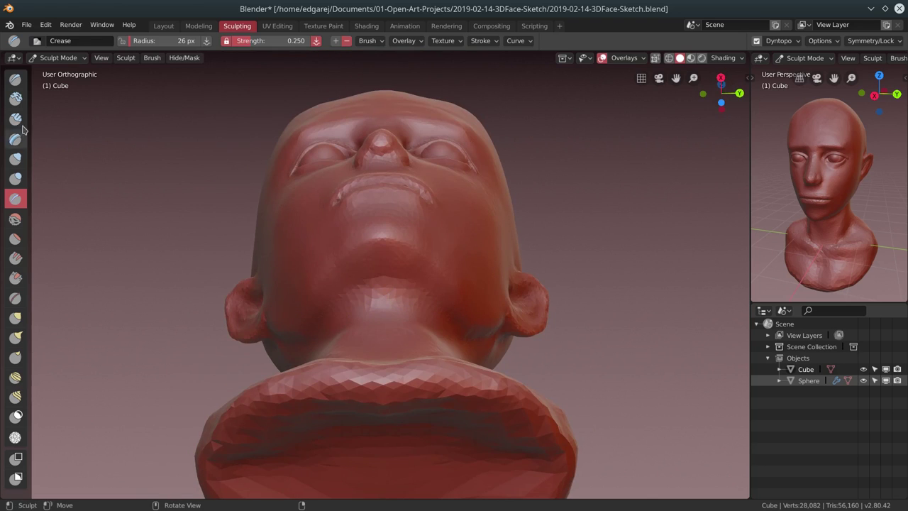
Build up clay under the chin and along the jawline with a 37 px Clay Strips brush
{"action": "key", "text": "c"}
{"action": "left_click_drag", "start_coordinate": [371, 309], "coordinate": [411, 305]}
{"action": "key", "text": "f"}
{"action": "left_click", "coordinate": [365, 304]}
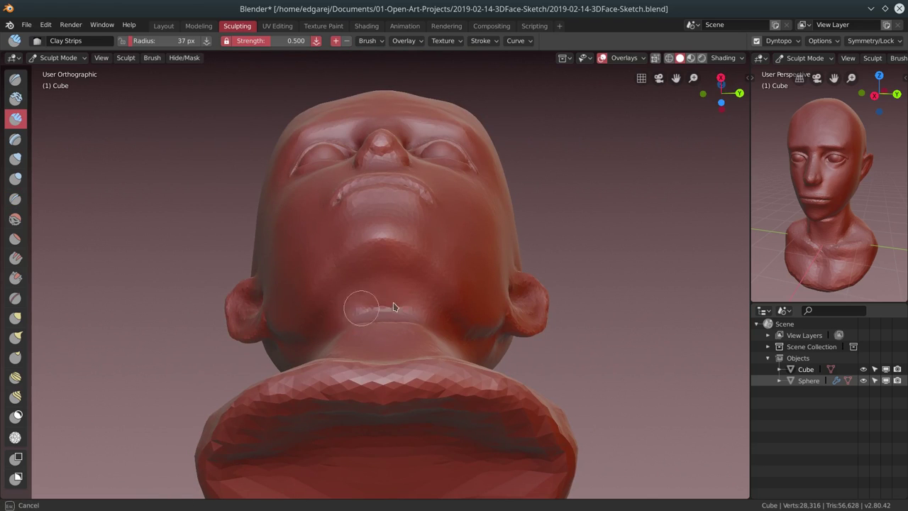
{"action": "middle_click_drag", "start_coordinate": [365, 304], "coordinate": [364, 357]}
{"action": "mouse_move", "coordinate": [385, 403]}
{"action": "middle_mouse_down"}
{"action": "mouse_move", "coordinate": [348, 360]}
{"action": "mouse_move", "coordinate": [354, 314]}
{"action": "middle_mouse_up"}
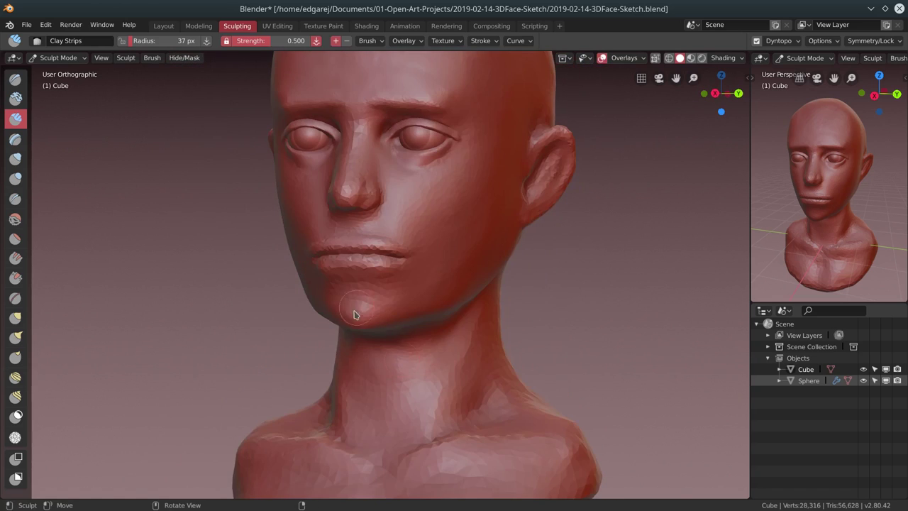
{"action": "middle_click_drag", "start_coordinate": [414, 296], "coordinate": [330, 318]}
{"action": "left_click_drag", "start_coordinate": [330, 318], "coordinate": [314, 308]}
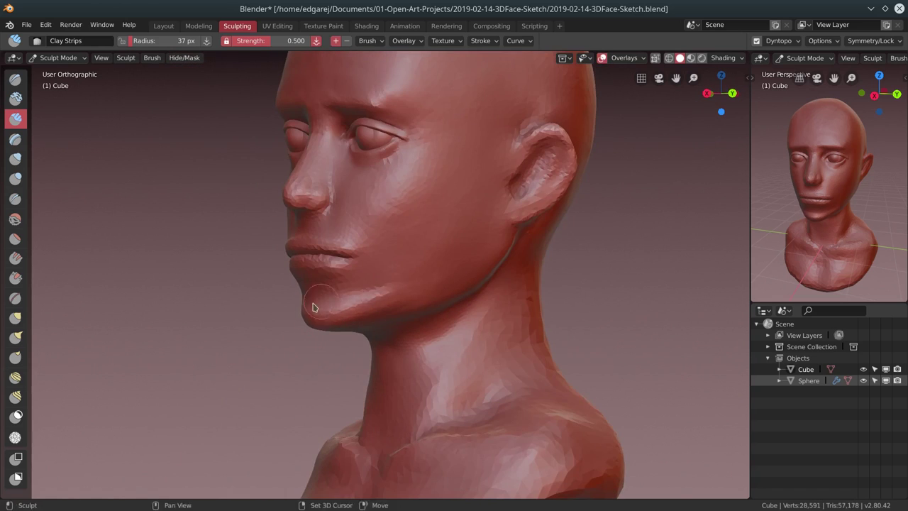
Add more clay around the chin and along the lower lip
{"action": "mouse_move", "coordinate": [314, 307]}
{"action": "middle_mouse_down"}
{"action": "mouse_move", "coordinate": [374, 258]}
{"action": "mouse_move", "coordinate": [378, 277]}
{"action": "mouse_move", "coordinate": [330, 287]}
{"action": "middle_mouse_up"}
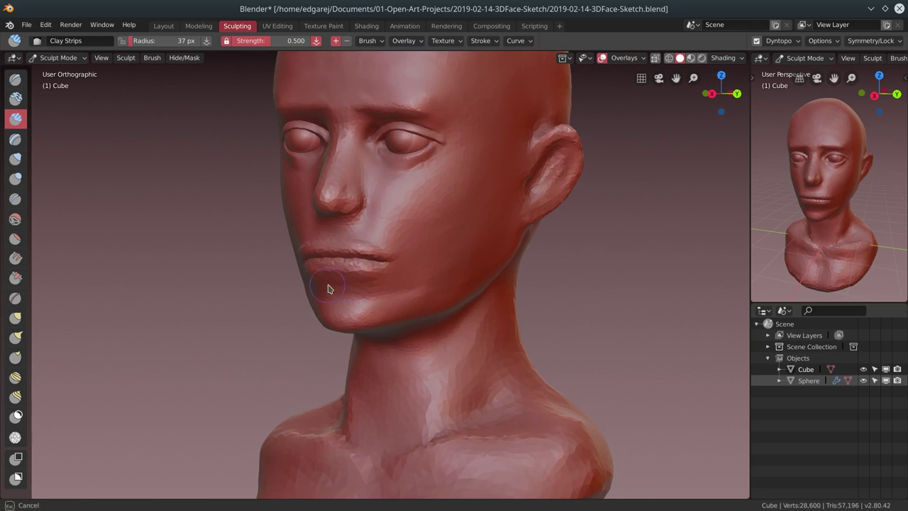
{"action": "mouse_move", "coordinate": [329, 287]}
{"action": "left_mouse_down"}
{"action": "mouse_move", "coordinate": [379, 281]}
{"action": "mouse_move", "coordinate": [335, 296]}
{"action": "left_mouse_up"}
{"action": "mouse_move", "coordinate": [459, 272]}
{"action": "middle_mouse_down"}
{"action": "mouse_move", "coordinate": [383, 263]}
{"action": "mouse_move", "coordinate": [553, 305]}
{"action": "mouse_move", "coordinate": [475, 330]}
{"action": "middle_mouse_up"}
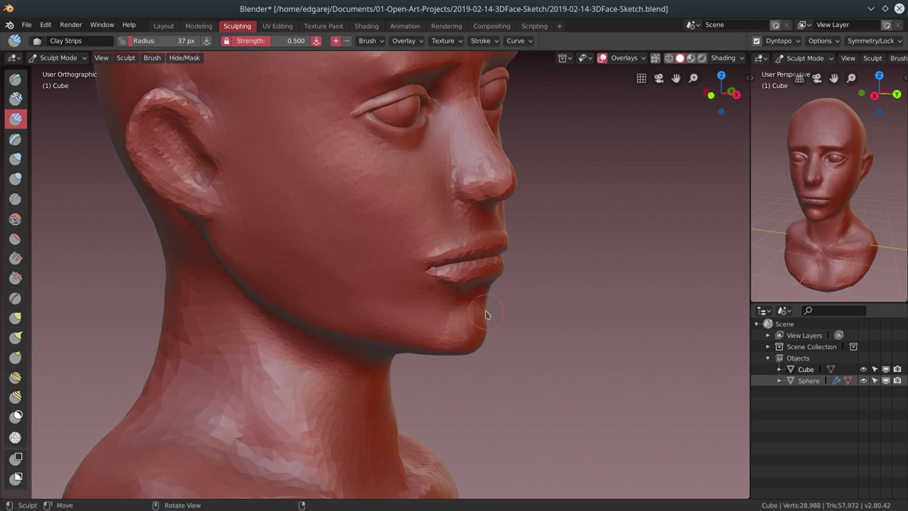
{"action": "mouse_move", "coordinate": [406, 324]}
{"action": "middle_mouse_down"}
{"action": "mouse_move", "coordinate": [499, 298]}
{"action": "mouse_move", "coordinate": [407, 326]}
{"action": "middle_mouse_up"}
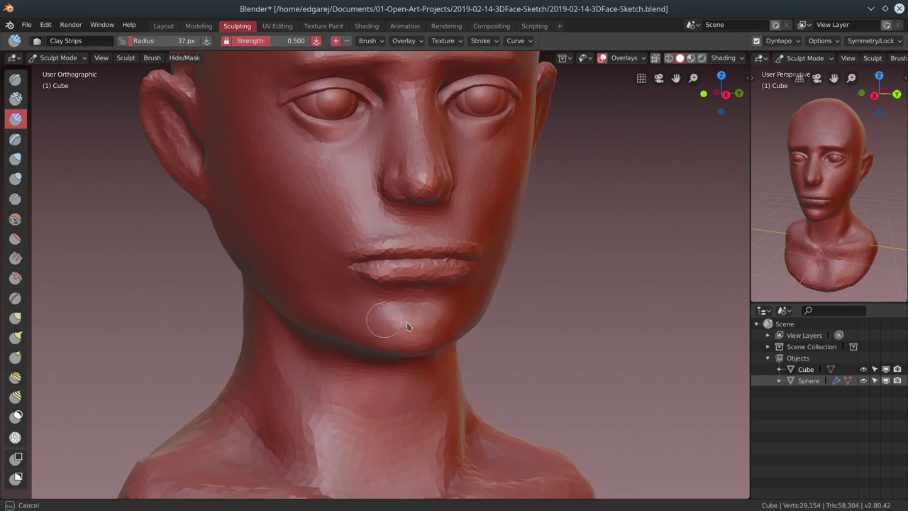
{"action": "left_click_drag", "start_coordinate": [372, 292], "coordinate": [454, 295]}
{"action": "mouse_move", "coordinate": [523, 269]}
{"action": "middle_mouse_down"}
{"action": "mouse_move", "coordinate": [461, 265]}
{"action": "mouse_move", "coordinate": [319, 286]}
{"action": "mouse_move", "coordinate": [309, 274]}
{"action": "middle_mouse_up"}
{"action": "scroll", "coordinate": [309, 274], "scroll_direction": "down", "scroll_amount": 5}
{"action": "middle_click_drag", "start_coordinate": [390, 320], "coordinate": [548, 280]}
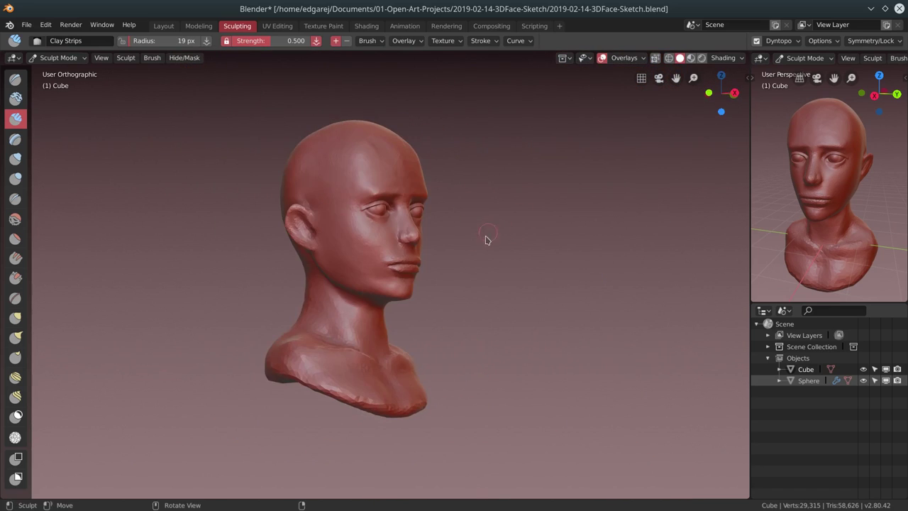
Pan and orbit around the head to view its left profile, back and top
{"action": "scroll", "coordinate": [486, 240], "scroll_direction": "up", "scroll_amount": 6}
{"action": "mouse_move", "coordinate": [586, 166]}
{"action": "middle_mouse_down"}
{"action": "mouse_move", "coordinate": [348, 163]}
{"action": "mouse_move", "coordinate": [353, 112]}
{"action": "middle_mouse_up"}
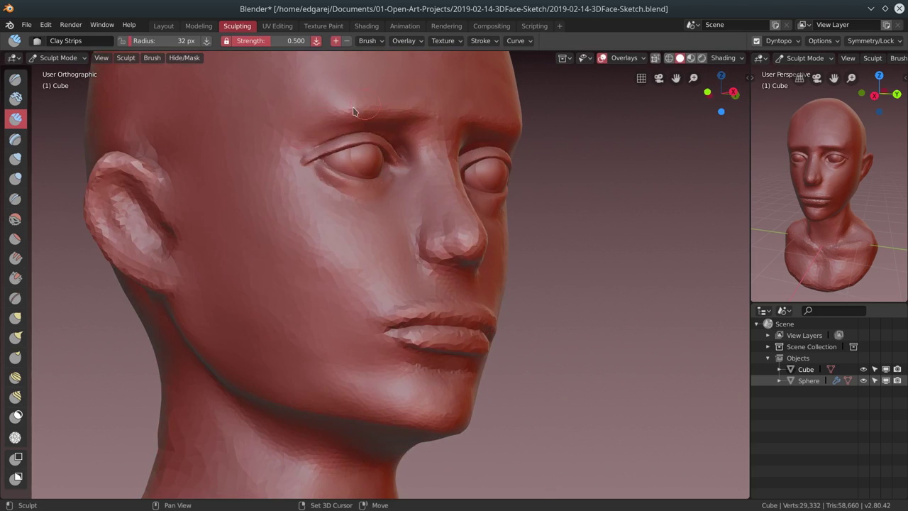
{"action": "scroll", "coordinate": [594, 249], "scroll_direction": "down", "scroll_amount": 4}
{"action": "scroll", "coordinate": [593, 249], "scroll_direction": "down", "scroll_amount": 3}
{"action": "mouse_move", "coordinate": [594, 249]}
{"action": "middle_mouse_down"}
{"action": "mouse_move", "coordinate": [517, 269]}
{"action": "mouse_move", "coordinate": [543, 298]}
{"action": "mouse_move", "coordinate": [529, 260]}
{"action": "middle_mouse_up"}
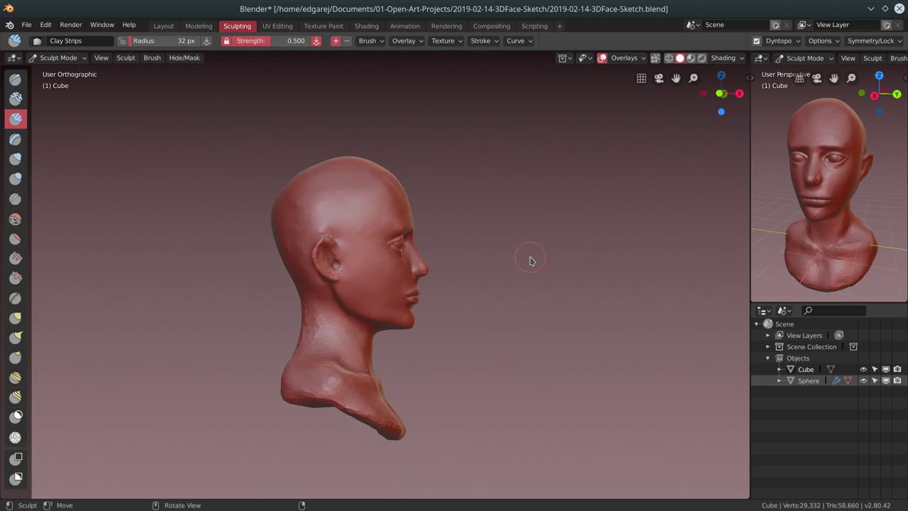
{"action": "scroll", "coordinate": [529, 261], "scroll_direction": "down", "scroll_amount": 2}
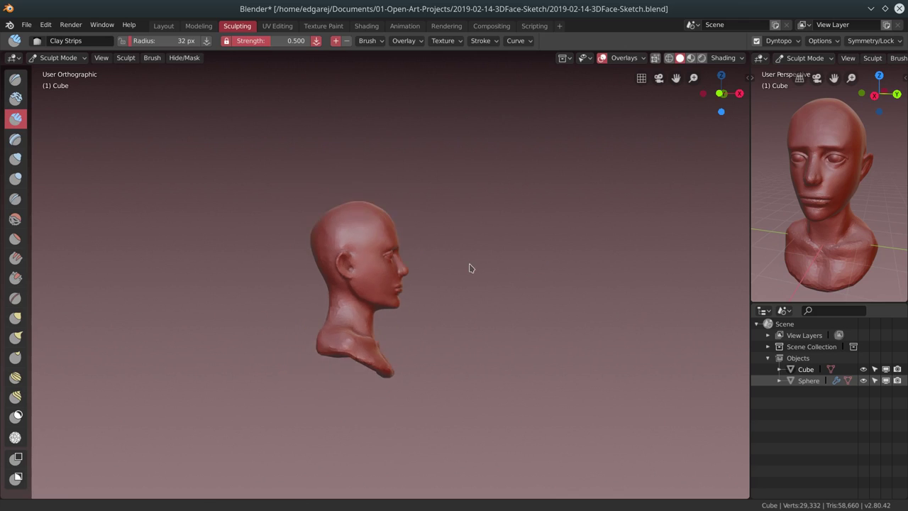
{"action": "mouse_move", "coordinate": [470, 267]}
{"action": "middle_mouse_down"}
{"action": "mouse_move", "coordinate": [389, 257]}
{"action": "mouse_move", "coordinate": [375, 270]}
{"action": "mouse_move", "coordinate": [377, 217]}
{"action": "mouse_move", "coordinate": [397, 241]}
{"action": "mouse_move", "coordinate": [423, 223]}
{"action": "mouse_move", "coordinate": [377, 244]}
{"action": "middle_mouse_up"}
Shrink the brush to 18 px, build up clay on the forehead and temple, and save
{"action": "key", "text": "f"}
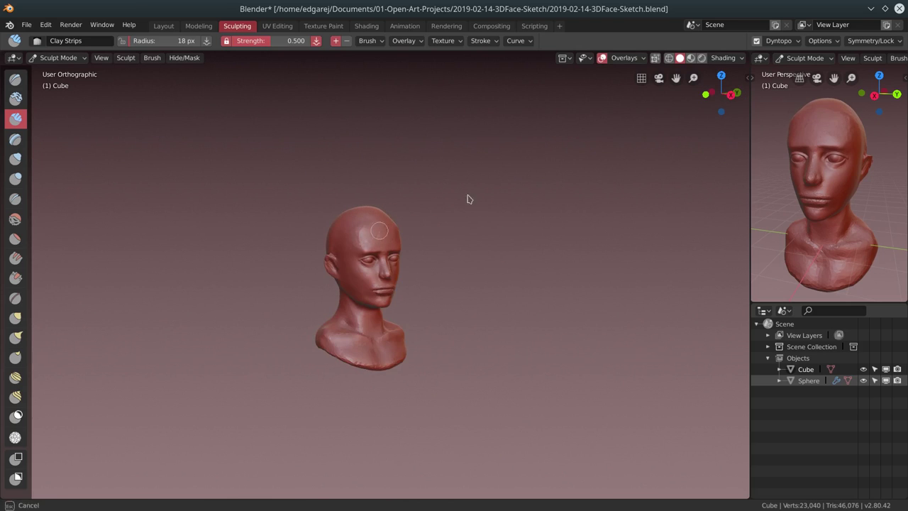
{"action": "scroll", "coordinate": [393, 168], "scroll_direction": "up", "scroll_amount": 4}
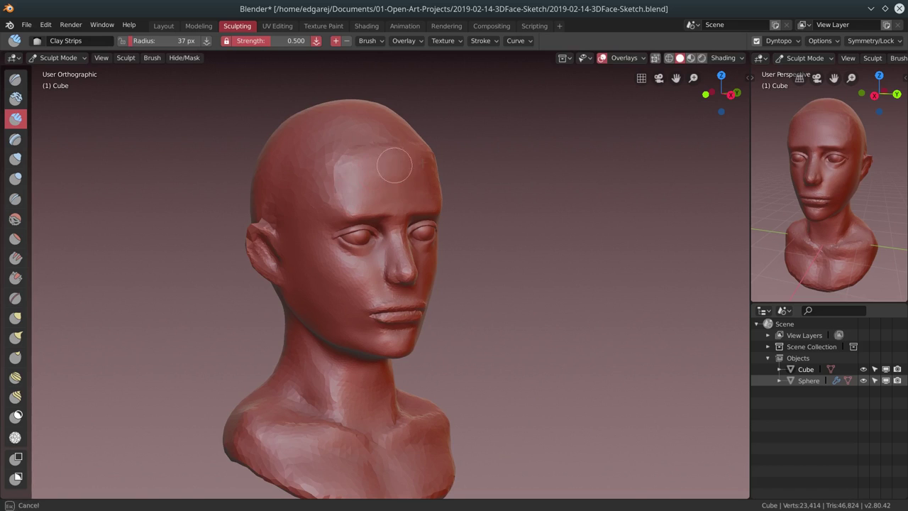
{"action": "middle_click_drag", "start_coordinate": [349, 183], "coordinate": [303, 152]}
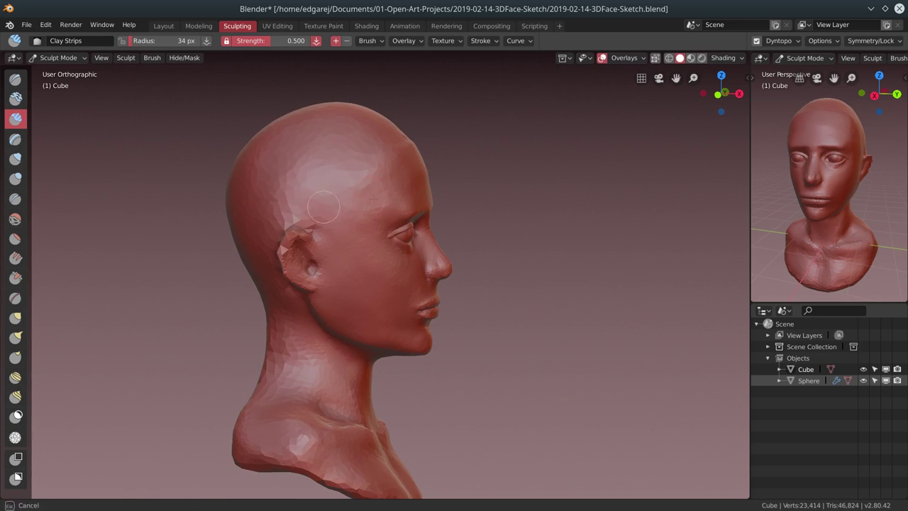
{"action": "left_click_drag", "start_coordinate": [383, 182], "coordinate": [366, 218]}
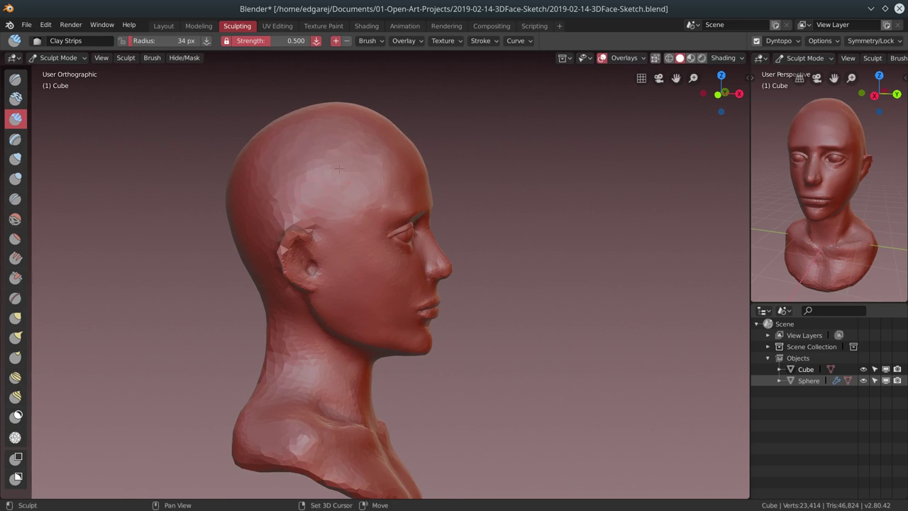
{"action": "middle_click_drag", "start_coordinate": [291, 188], "coordinate": [374, 168]}
{"action": "scroll", "coordinate": [374, 168], "scroll_direction": "up", "scroll_amount": 2}
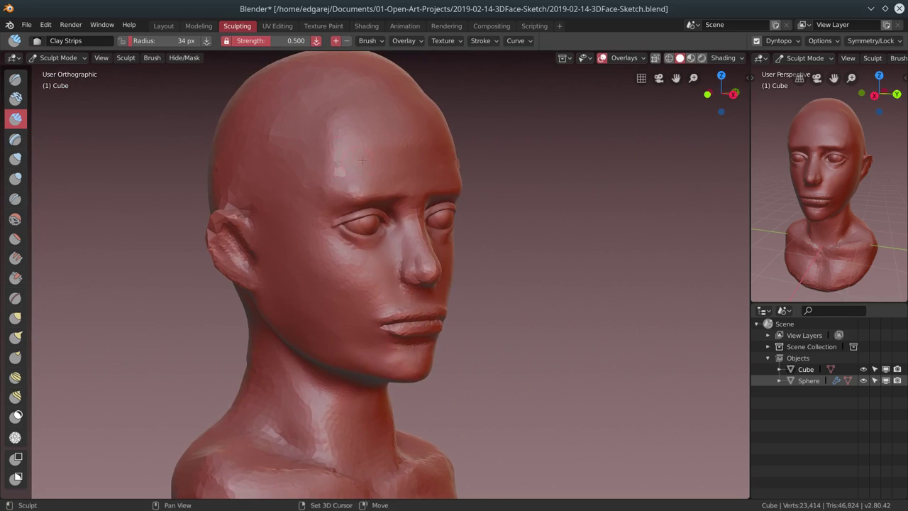
{"action": "left_click", "coordinate": [26, 25]}
In the Modeling workspace, return to Object Mode and apply the red MatCap viewport shading
{"action": "left_click", "coordinate": [32, 109]}
{"action": "left_click", "coordinate": [198, 26]}
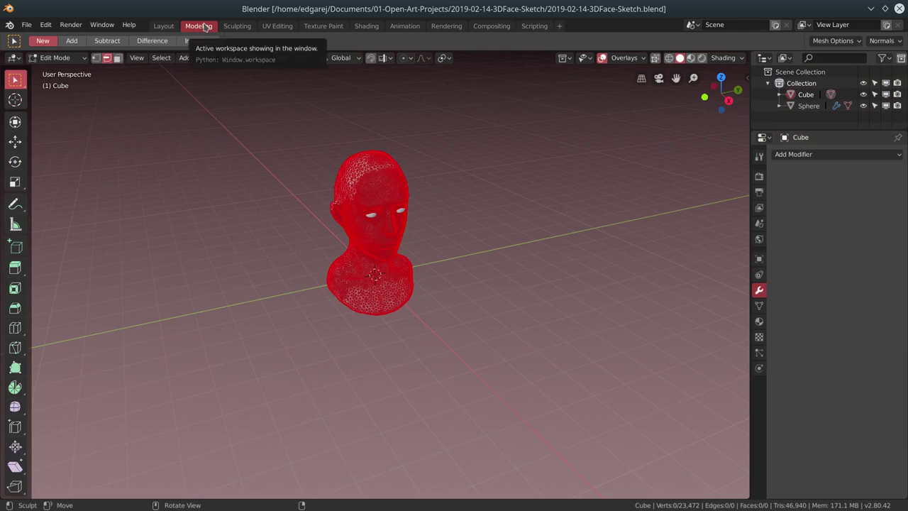
{"action": "right_click", "coordinate": [358, 183]}
{"action": "key", "text": "Tab"}
{"action": "left_click", "coordinate": [730, 57]}
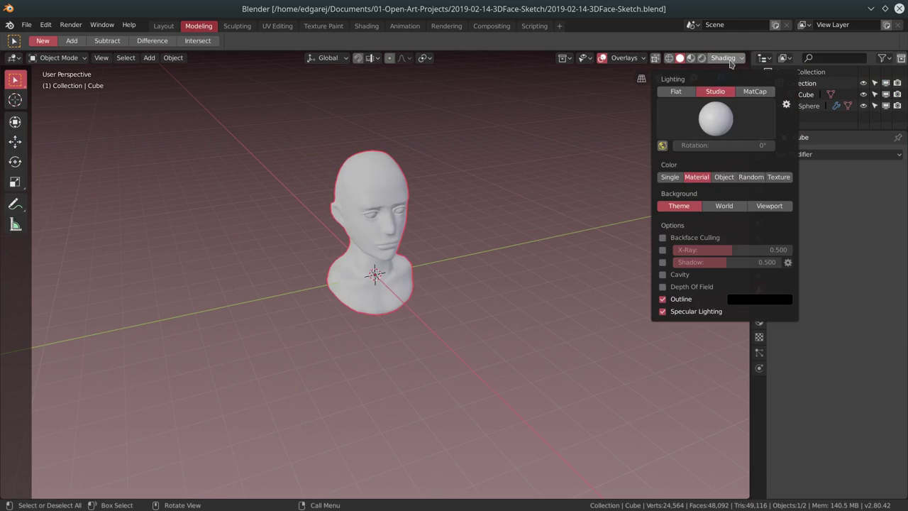
{"action": "left_click", "coordinate": [755, 91]}
{"action": "left_click", "coordinate": [715, 117]}
{"action": "left_click", "coordinate": [594, 196]}
Return to the Sculpting workspace and turn dynamic topology back on
{"action": "mouse_move", "coordinate": [404, 237]}
{"action": "middle_mouse_down"}
{"action": "mouse_move", "coordinate": [466, 234]}
{"action": "mouse_move", "coordinate": [315, 232]}
{"action": "mouse_move", "coordinate": [470, 227]}
{"action": "mouse_move", "coordinate": [515, 236]}
{"action": "mouse_move", "coordinate": [447, 237]}
{"action": "middle_mouse_up"}
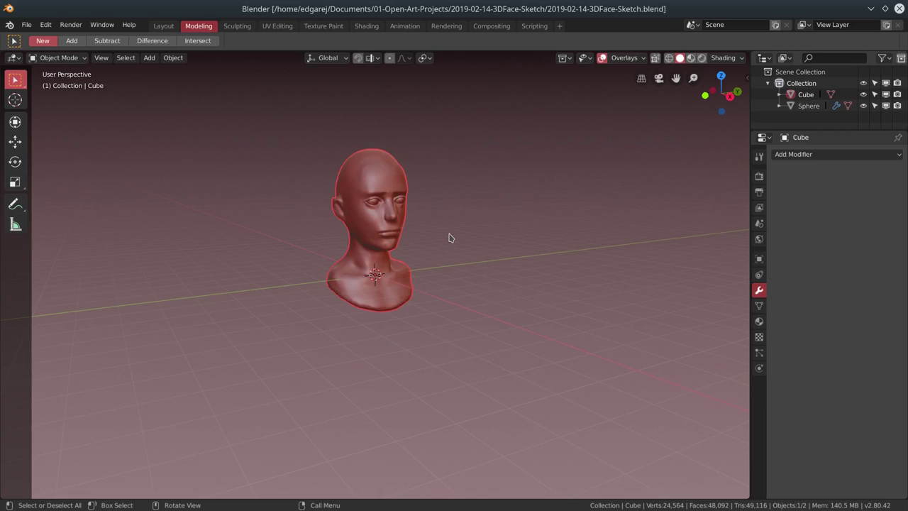
{"action": "scroll", "coordinate": [448, 237], "scroll_direction": "up", "scroll_amount": 3}
{"action": "key", "text": "ctrl+Page_Down"}
{"action": "key", "text": "ctrl+d"}
Confirm Dyntopo and pull the mouth and chin into a new shape with the Grab brush
{"action": "left_click", "coordinate": [689, 73]}
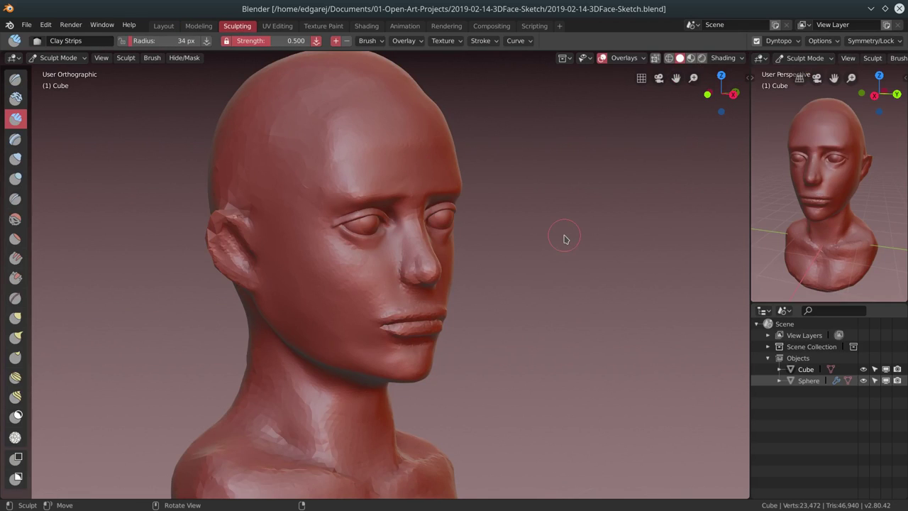
{"action": "middle_click_drag", "start_coordinate": [456, 265], "coordinate": [538, 234]}
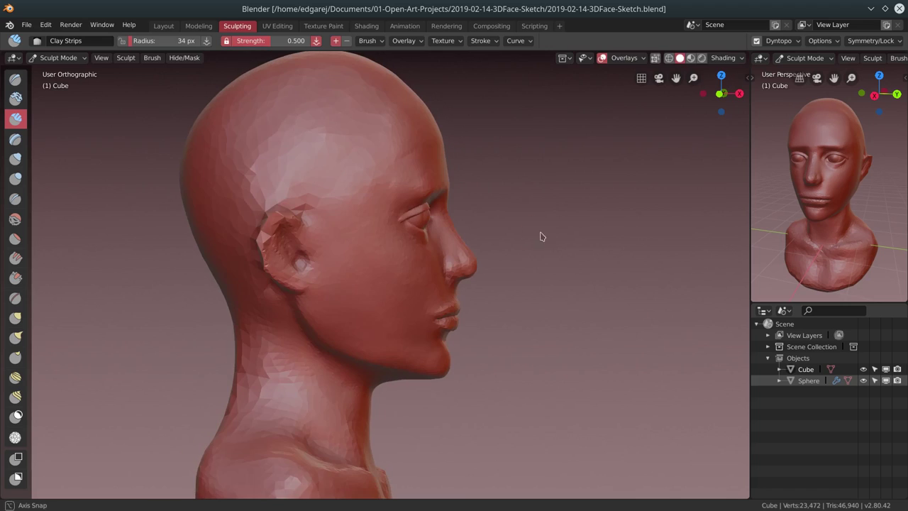
{"action": "middle_click_drag", "start_coordinate": [535, 341], "coordinate": [510, 333]}
{"action": "left_click", "coordinate": [15, 317]}
{"action": "mouse_move", "coordinate": [431, 345]}
{"action": "left_mouse_down"}
{"action": "mouse_move", "coordinate": [431, 317]}
{"action": "mouse_move", "coordinate": [425, 345]}
{"action": "left_mouse_up"}
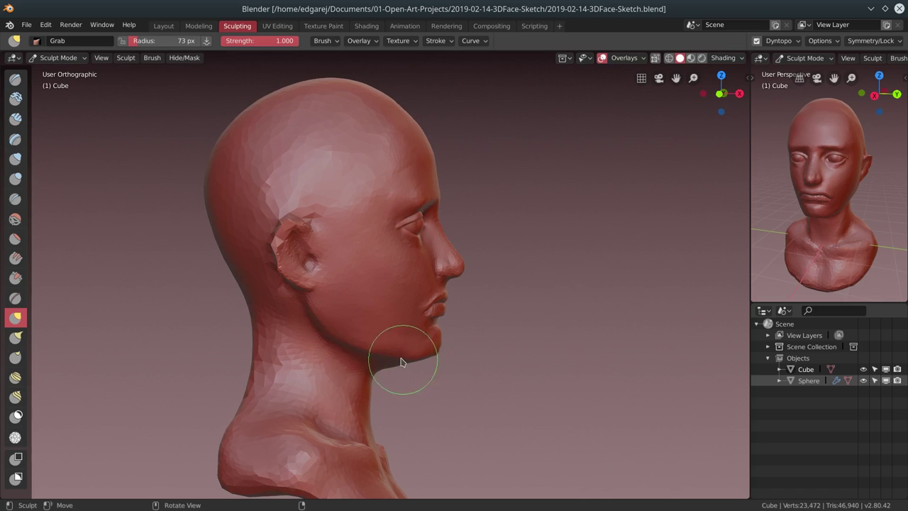
Build up clay on the mouth with Clay Strips, checking the head from several profiles
{"action": "left_click", "coordinate": [16, 118]}
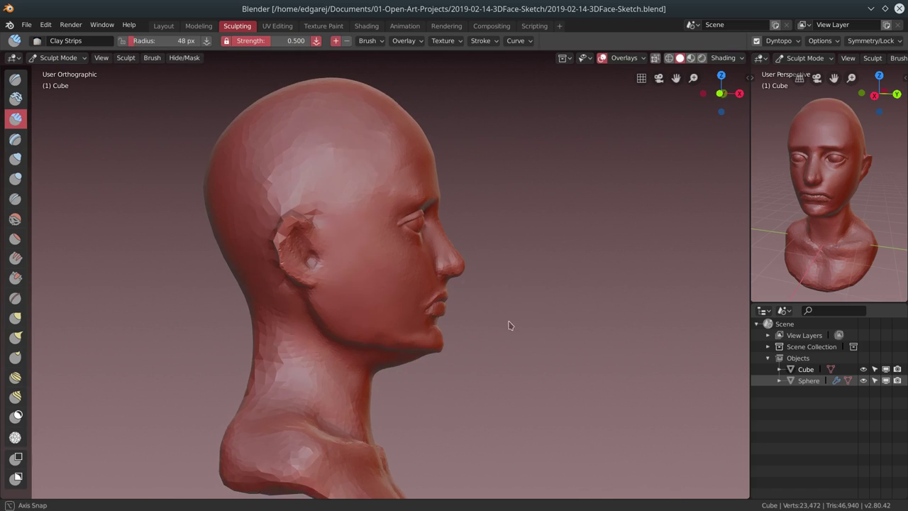
{"action": "middle_click_drag", "start_coordinate": [509, 324], "coordinate": [425, 300]}
{"action": "left_click_drag", "start_coordinate": [426, 300], "coordinate": [395, 312]}
{"action": "middle_click_drag", "start_coordinate": [395, 312], "coordinate": [370, 320]}
{"action": "mouse_move", "coordinate": [436, 314]}
{"action": "middle_mouse_down"}
{"action": "mouse_move", "coordinate": [395, 341]}
{"action": "mouse_move", "coordinate": [450, 345]}
{"action": "middle_mouse_up"}
{"action": "middle_click_drag", "start_coordinate": [442, 314], "coordinate": [421, 320]}
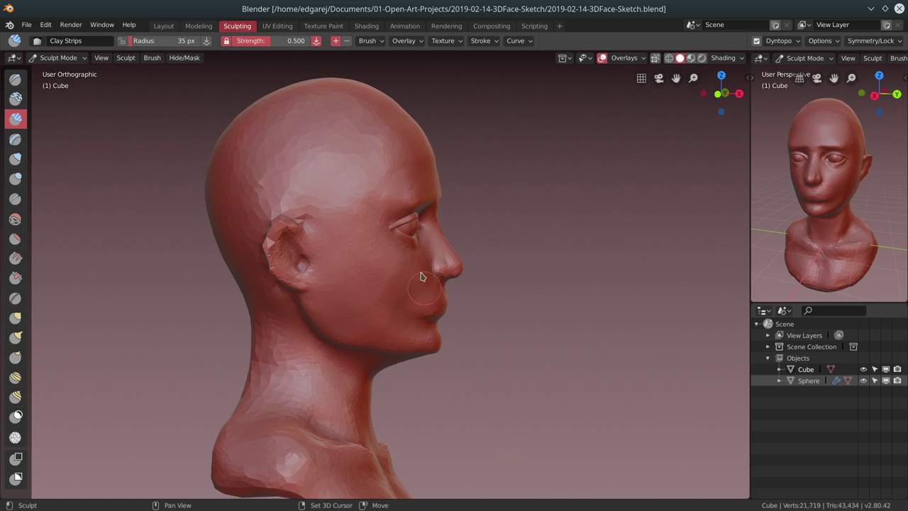
{"action": "middle_click_drag", "start_coordinate": [382, 324], "coordinate": [358, 282]}
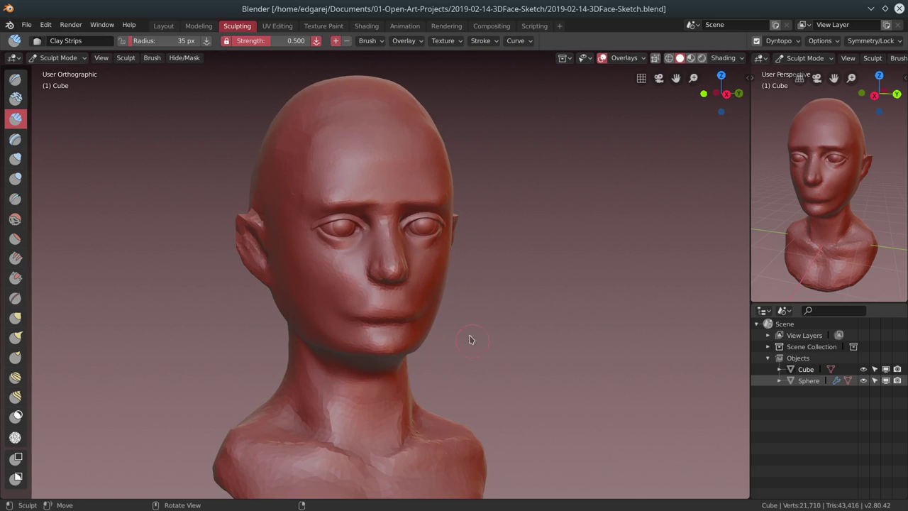
{"action": "mouse_move", "coordinate": [468, 340]}
{"action": "middle_mouse_down"}
{"action": "mouse_move", "coordinate": [517, 251]}
{"action": "mouse_move", "coordinate": [325, 221]}
{"action": "mouse_move", "coordinate": [336, 314]}
{"action": "middle_mouse_up"}
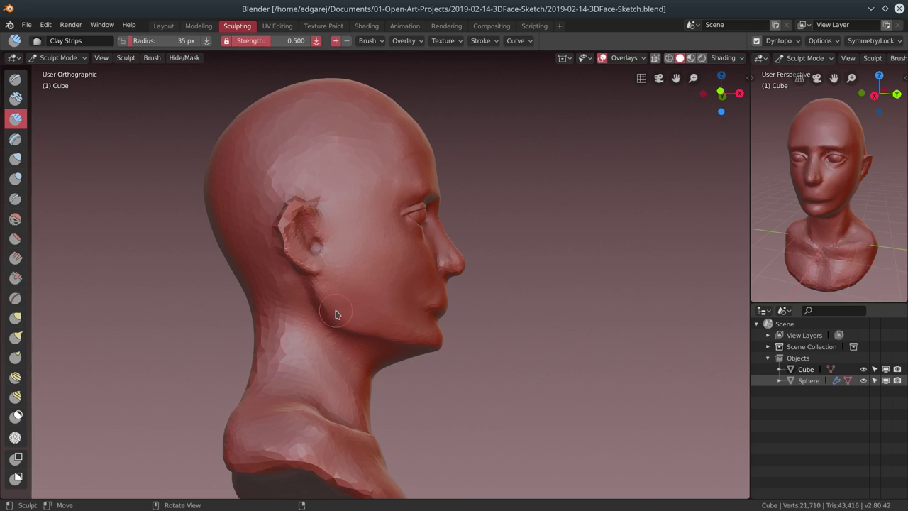
{"action": "scroll", "coordinate": [336, 314], "scroll_direction": "up", "scroll_amount": 2}
Alternate Pinch/Magnify and Clay Strips on the jaw, ending with the Grab brush active
{"action": "key", "text": "p"}
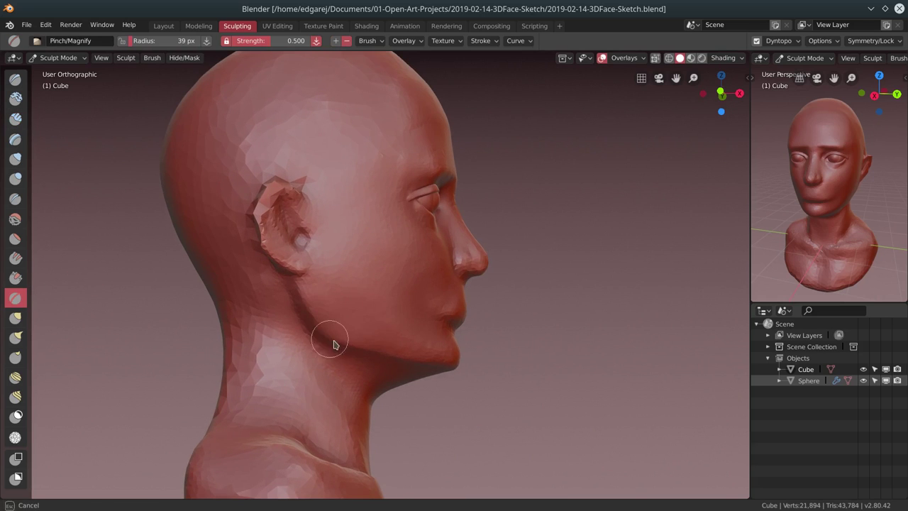
{"action": "middle_click_drag", "start_coordinate": [443, 376], "coordinate": [395, 306]}
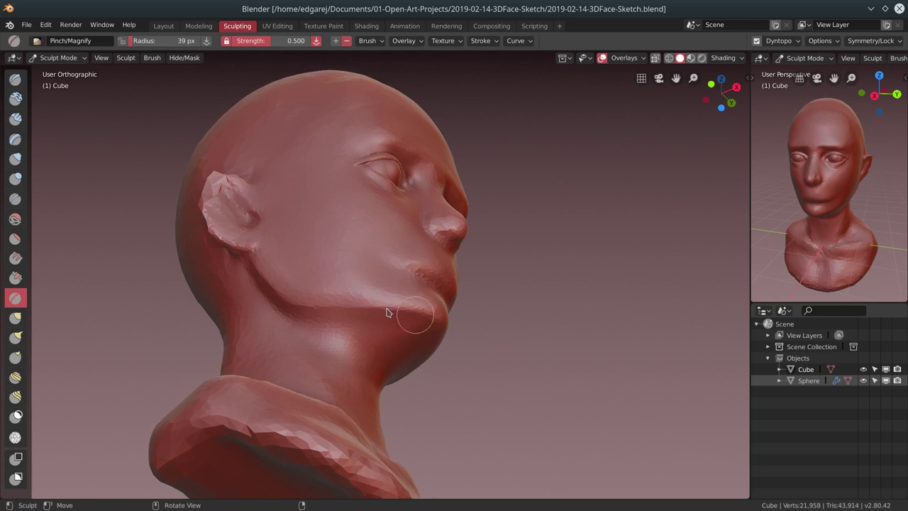
{"action": "mouse_move", "coordinate": [326, 278]}
{"action": "middle_mouse_down"}
{"action": "mouse_move", "coordinate": [244, 269]}
{"action": "mouse_move", "coordinate": [314, 340]}
{"action": "middle_mouse_up"}
{"action": "key", "text": "c"}
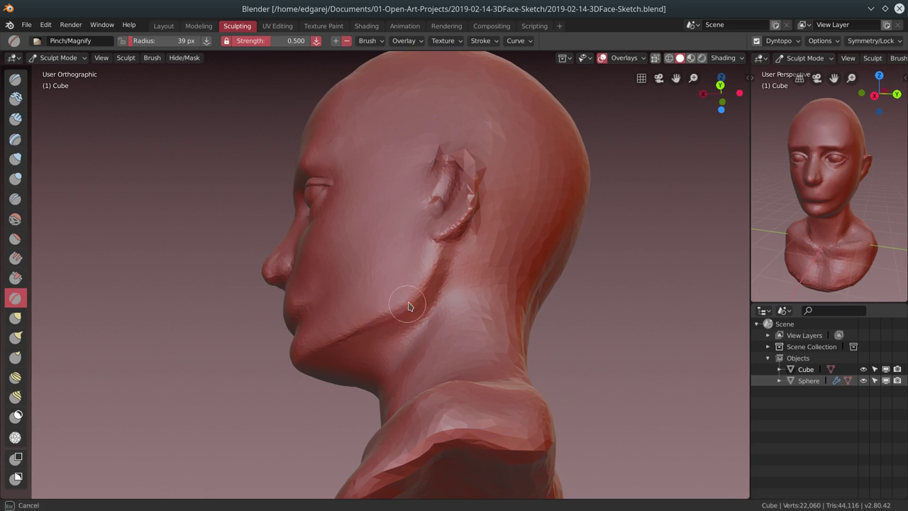
{"action": "left_click", "coordinate": [15, 297]}
{"action": "mouse_move", "coordinate": [385, 314]}
{"action": "middle_mouse_down"}
{"action": "mouse_move", "coordinate": [509, 331]}
{"action": "mouse_move", "coordinate": [563, 288]}
{"action": "mouse_move", "coordinate": [462, 295]}
{"action": "mouse_move", "coordinate": [519, 375]}
{"action": "mouse_move", "coordinate": [489, 369]}
{"action": "middle_mouse_up"}
{"action": "left_click", "coordinate": [15, 317]}
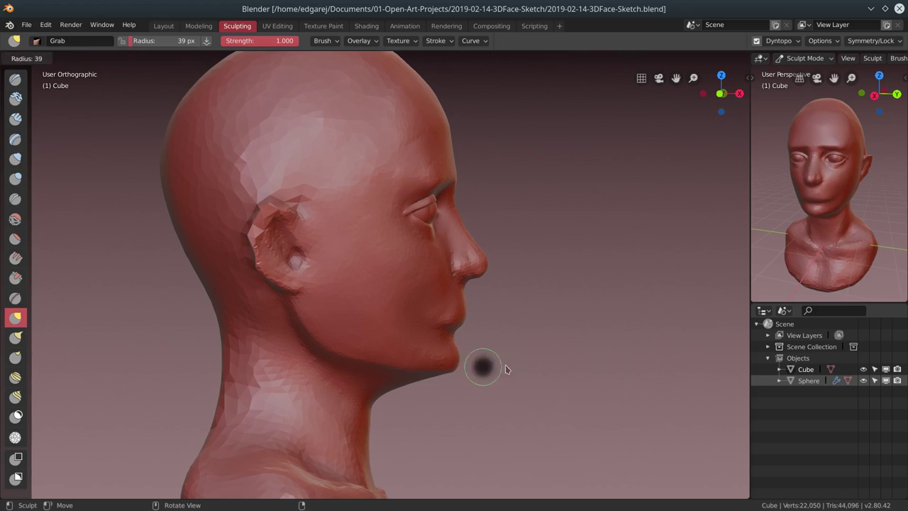
Stroke clay along the jawline and pinch a small area of the face
{"action": "left_click", "coordinate": [15, 118]}
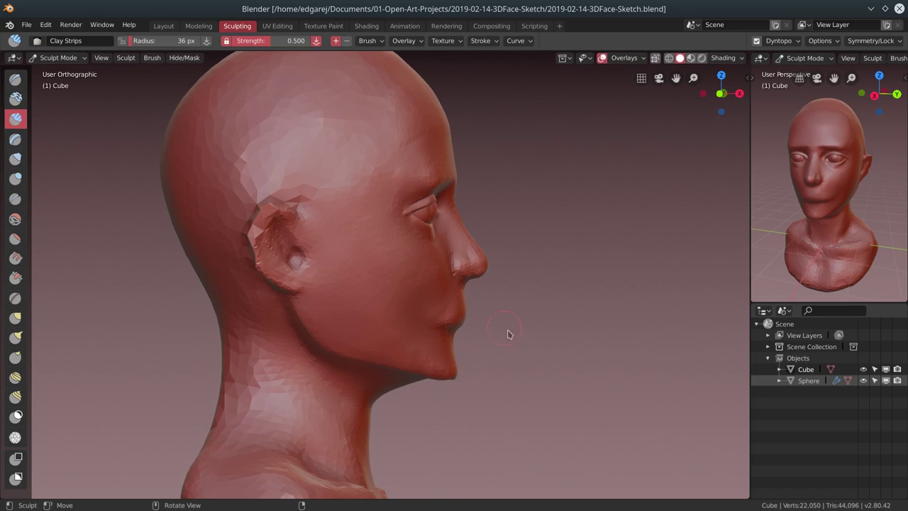
{"action": "middle_click_drag", "start_coordinate": [506, 330], "coordinate": [430, 314]}
{"action": "left_click_drag", "start_coordinate": [430, 314], "coordinate": [378, 275]}
{"action": "mouse_move", "coordinate": [378, 275]}
{"action": "middle_mouse_down"}
{"action": "mouse_move", "coordinate": [387, 366]}
{"action": "mouse_move", "coordinate": [91, 320]}
{"action": "middle_mouse_up"}
{"action": "left_click", "coordinate": [16, 297]}
{"action": "mouse_move", "coordinate": [389, 314]}
{"action": "middle_mouse_down"}
{"action": "mouse_move", "coordinate": [488, 346]}
{"action": "mouse_move", "coordinate": [450, 356]}
{"action": "mouse_move", "coordinate": [389, 348]}
{"action": "middle_mouse_up"}
{"action": "left_click_drag", "start_coordinate": [383, 344], "coordinate": [389, 348]}
{"action": "middle_click_drag", "start_coordinate": [390, 349], "coordinate": [554, 337]}
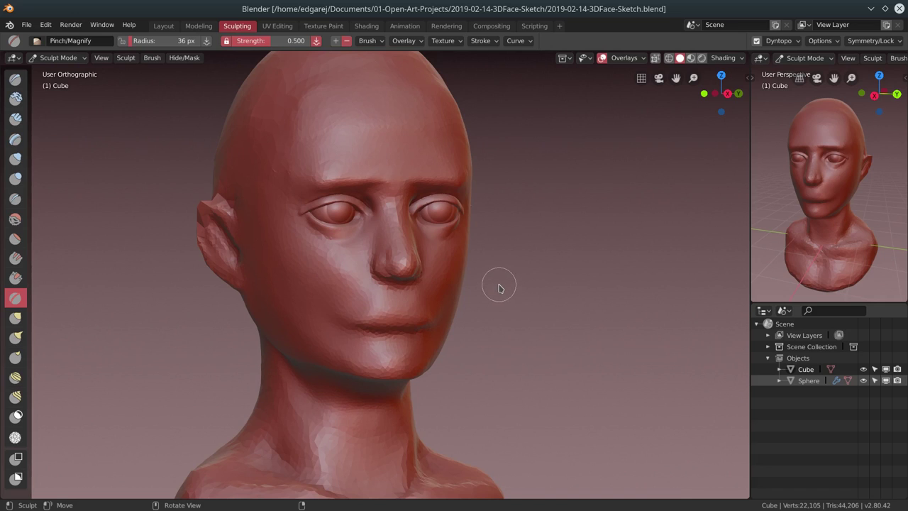
Use a smaller Clay Strips brush to add a clay stroke under the eye
{"action": "scroll", "coordinate": [298, 188], "scroll_direction": "up", "scroll_amount": 1}
{"action": "middle_click_drag", "start_coordinate": [345, 263], "coordinate": [344, 258]}
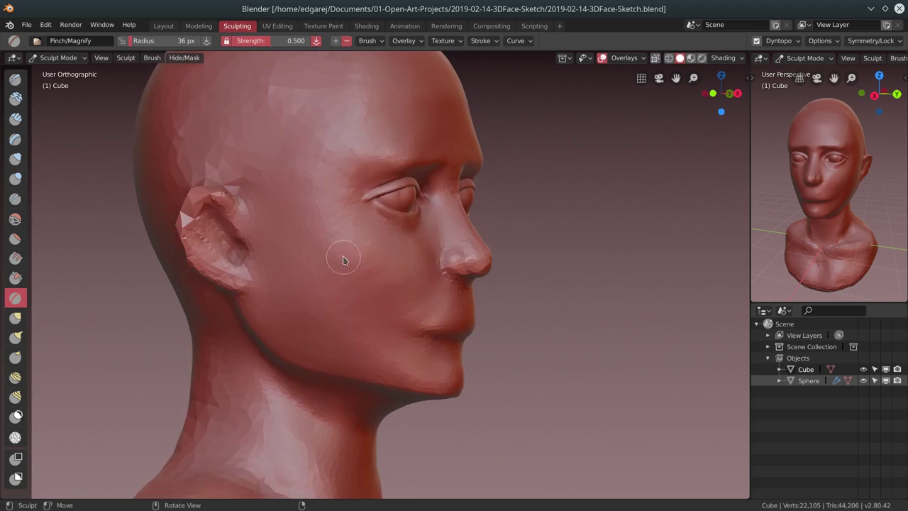
{"action": "scroll", "coordinate": [344, 257], "scroll_direction": "up", "scroll_amount": 4}
{"action": "key", "text": "f"}
{"action": "key", "text": "Escape"}
{"action": "key", "text": "c"}
{"action": "middle_click_drag", "start_coordinate": [413, 217], "coordinate": [298, 135]}
{"action": "mouse_move", "coordinate": [283, 124]}
{"action": "left_mouse_down"}
{"action": "mouse_move", "coordinate": [343, 168]}
{"action": "mouse_move", "coordinate": [307, 139]}
{"action": "left_mouse_up"}
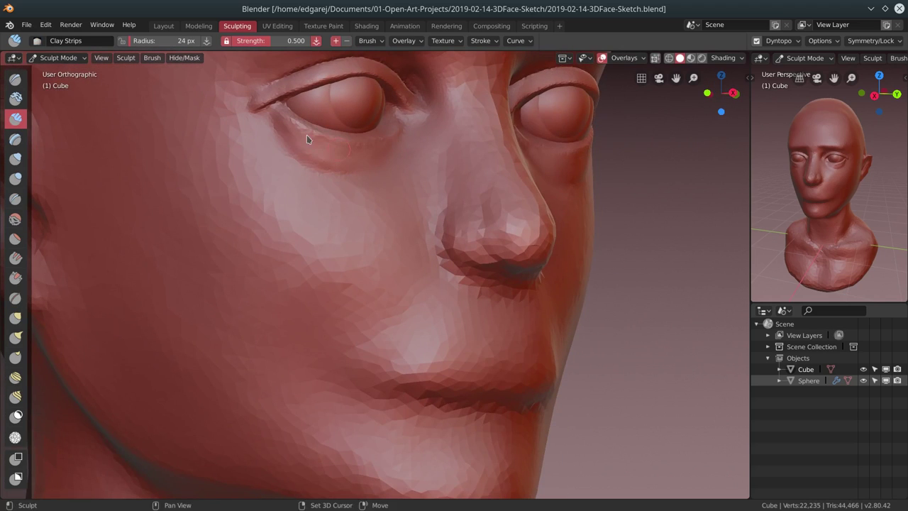
Set the brush to 54 px and lay clay creases across the cheek and the jaw near the ear
{"action": "left_click", "coordinate": [16, 297]}
{"action": "middle_click_drag", "start_coordinate": [348, 142], "coordinate": [223, 166]}
{"action": "middle_click_drag", "start_coordinate": [288, 197], "coordinate": [348, 239]}
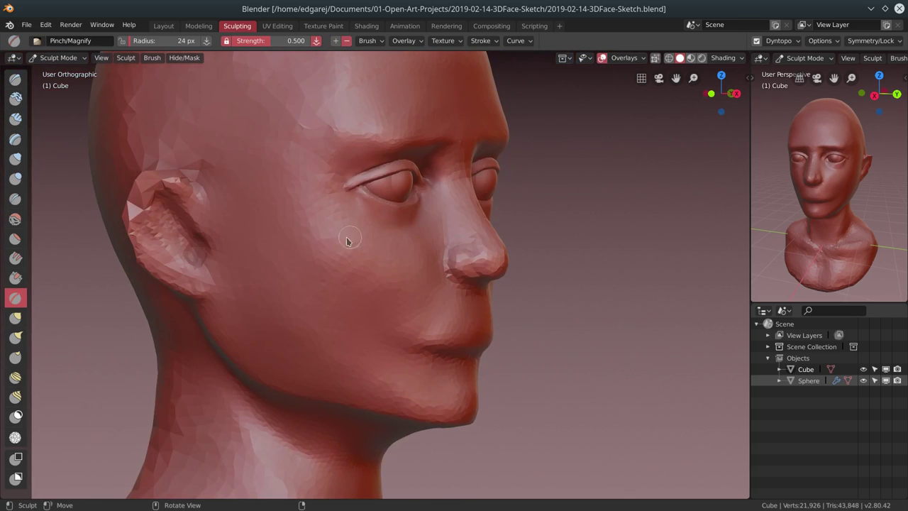
{"action": "key", "text": "f"}
{"action": "left_click", "coordinate": [375, 283]}
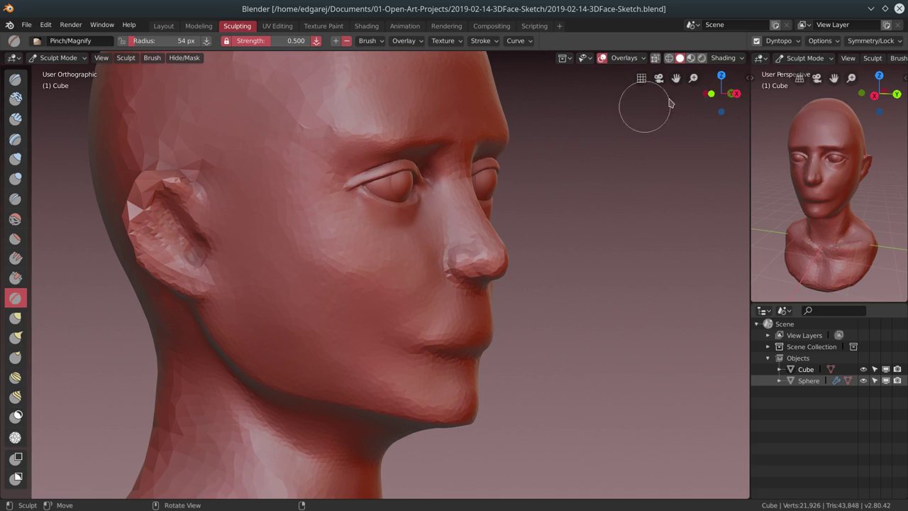
{"action": "left_click", "coordinate": [784, 41]}
{"action": "left_click", "coordinate": [16, 118]}
{"action": "mouse_move", "coordinate": [311, 222]}
{"action": "left_mouse_down"}
{"action": "mouse_move", "coordinate": [340, 281]}
{"action": "mouse_move", "coordinate": [322, 303]}
{"action": "left_mouse_up"}
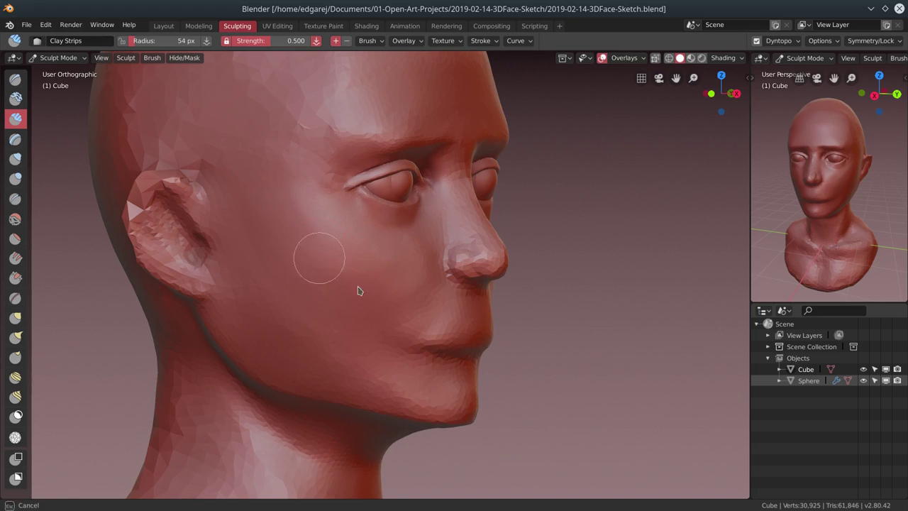
{"action": "left_click_drag", "start_coordinate": [256, 266], "coordinate": [268, 359]}
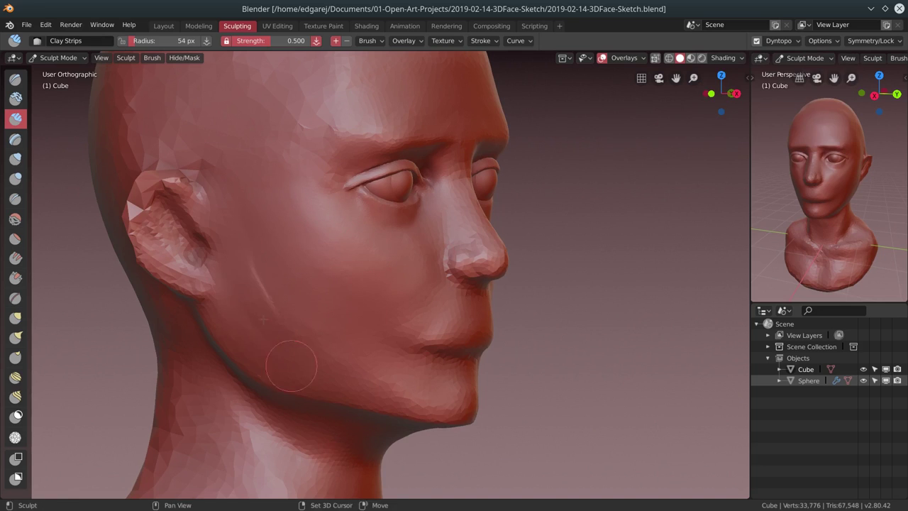
{"action": "scroll", "coordinate": [308, 342], "scroll_direction": "down", "scroll_amount": 4}
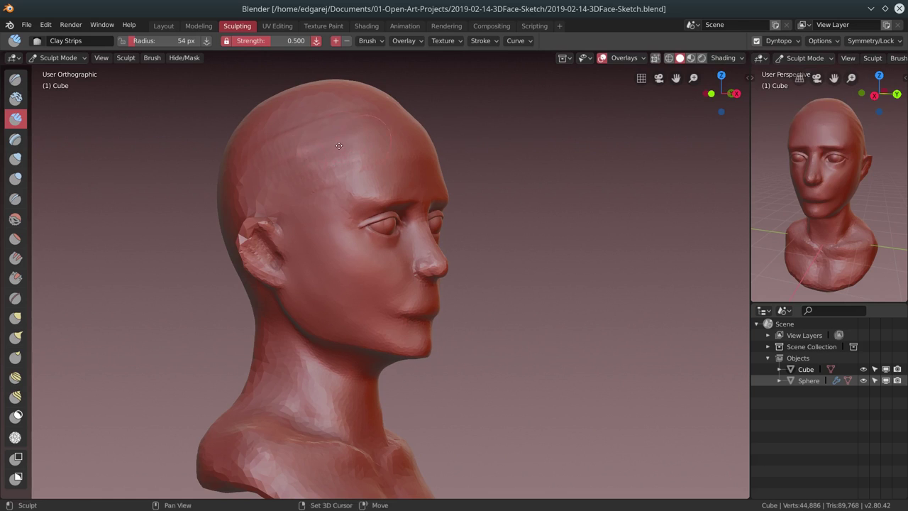
Resize the brush radius to 23 px, then to 25 px
{"action": "middle_click_drag", "start_coordinate": [390, 115], "coordinate": [349, 127]}
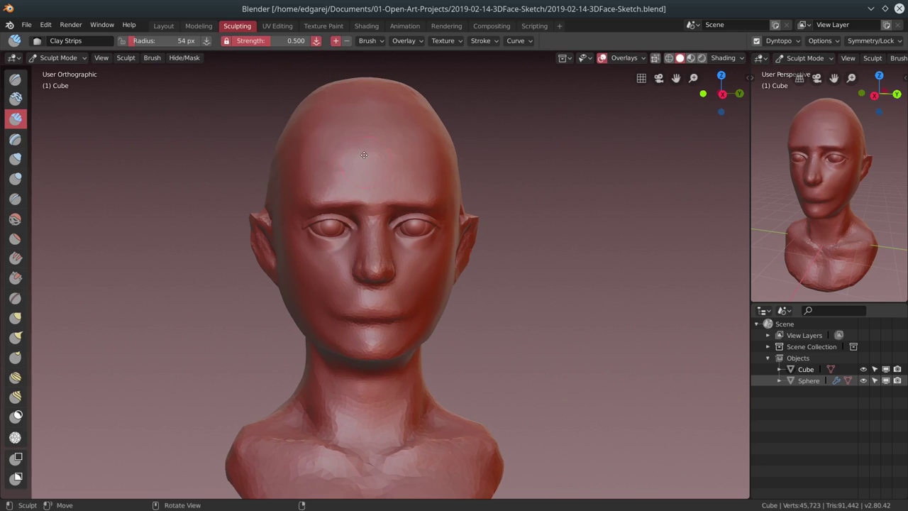
{"action": "key", "text": "f"}
{"action": "left_click", "coordinate": [413, 157]}
{"action": "middle_click_drag", "start_coordinate": [413, 156], "coordinate": [346, 188]}
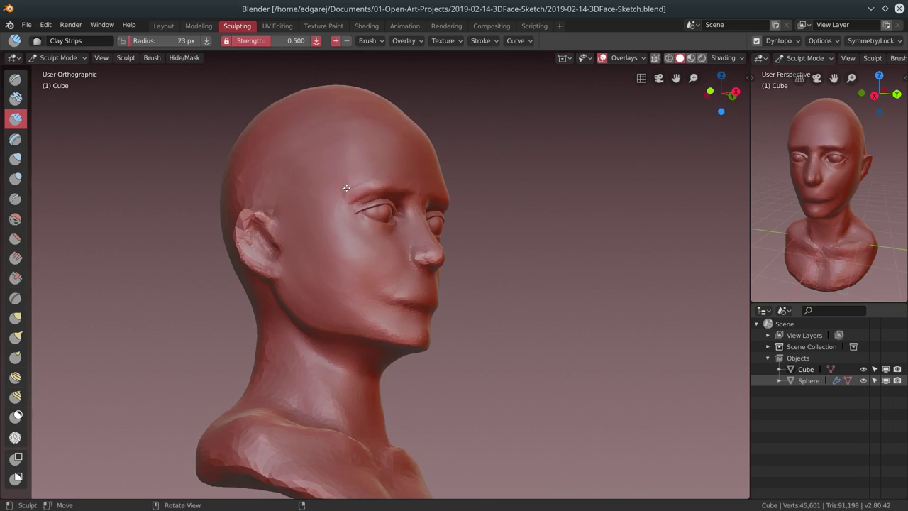
{"action": "middle_click_drag", "start_coordinate": [365, 147], "coordinate": [340, 114]}
{"action": "scroll", "coordinate": [320, 83], "scroll_direction": "up", "scroll_amount": 3}
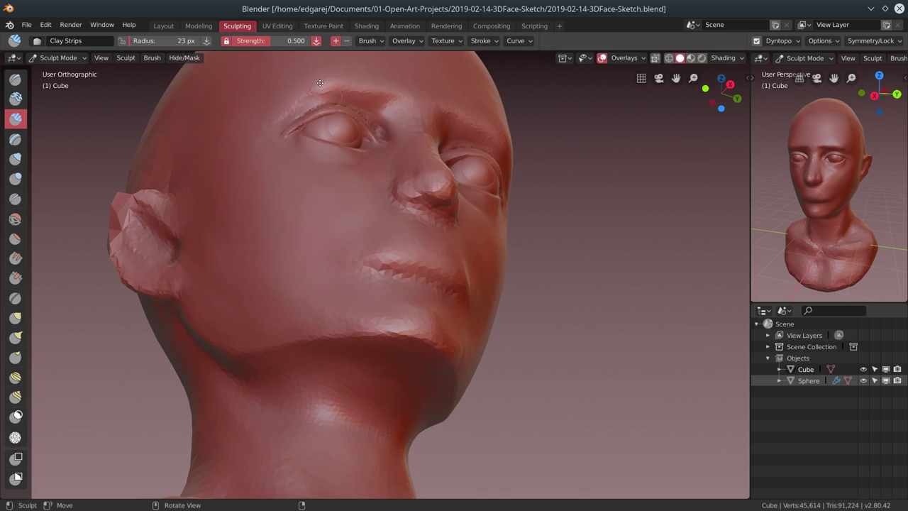
{"action": "scroll", "coordinate": [375, 163], "scroll_direction": "down", "scroll_amount": 4}
{"action": "mouse_move", "coordinate": [409, 100]}
{"action": "middle_mouse_down"}
{"action": "mouse_move", "coordinate": [376, 163]}
{"action": "mouse_move", "coordinate": [408, 184]}
{"action": "mouse_move", "coordinate": [390, 217]}
{"action": "mouse_move", "coordinate": [364, 224]}
{"action": "mouse_move", "coordinate": [362, 193]}
{"action": "middle_mouse_up"}
{"action": "scroll", "coordinate": [372, 174], "scroll_direction": "up", "scroll_amount": 3}
{"action": "scroll", "coordinate": [369, 180], "scroll_direction": "up", "scroll_amount": 1}
{"action": "key", "text": "f"}
{"action": "scroll", "coordinate": [360, 190], "scroll_direction": "up", "scroll_amount": 2}
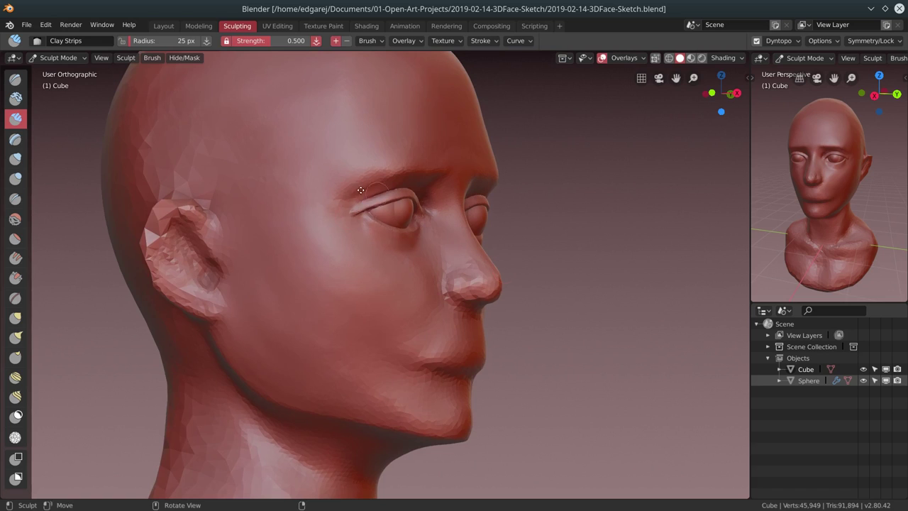
Refine the tip of the nose and check the dynamic topology detail settings
{"action": "middle_click_drag", "start_coordinate": [401, 165], "coordinate": [303, 170]}
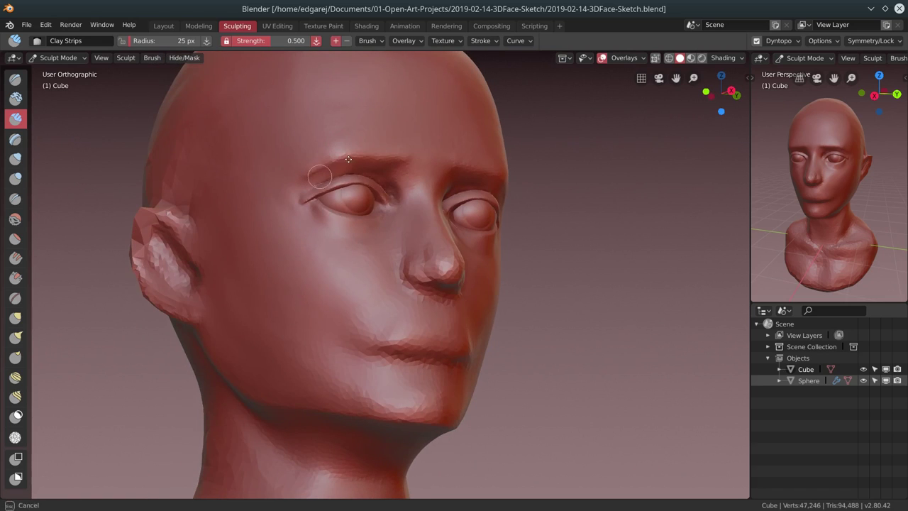
{"action": "middle_click_drag", "start_coordinate": [460, 256], "coordinate": [401, 164], "text": "ctrl"}
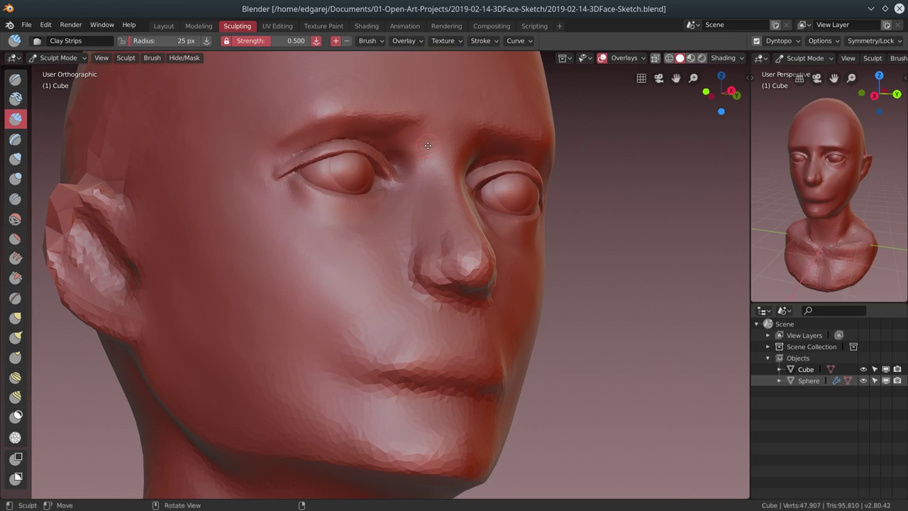
{"action": "middle_click_drag", "start_coordinate": [427, 146], "coordinate": [496, 270]}
{"action": "left_click_drag", "start_coordinate": [485, 290], "coordinate": [532, 281]}
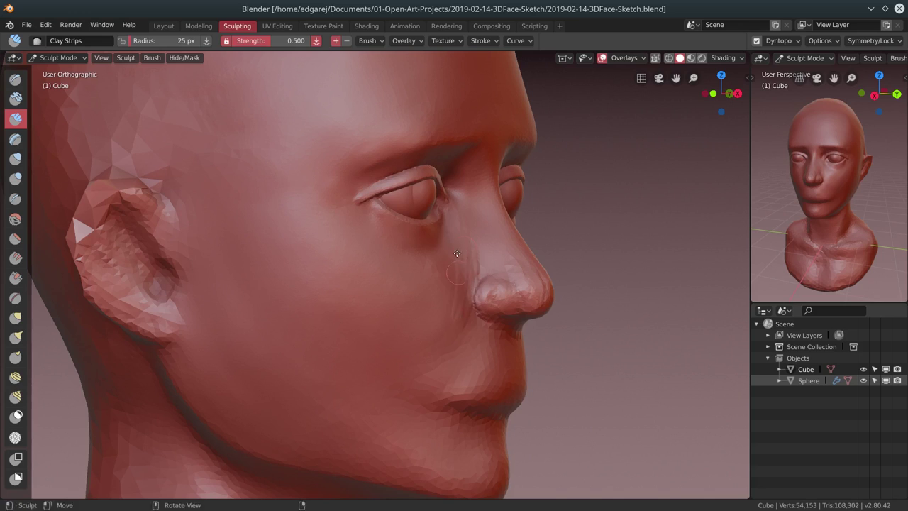
{"action": "left_click", "coordinate": [793, 40]}
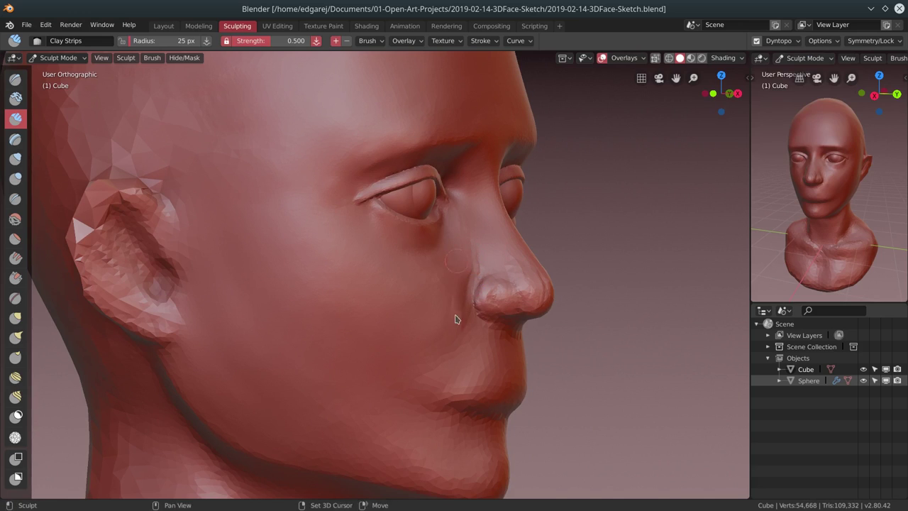
{"action": "middle_click_drag", "start_coordinate": [501, 204], "coordinate": [516, 217]}
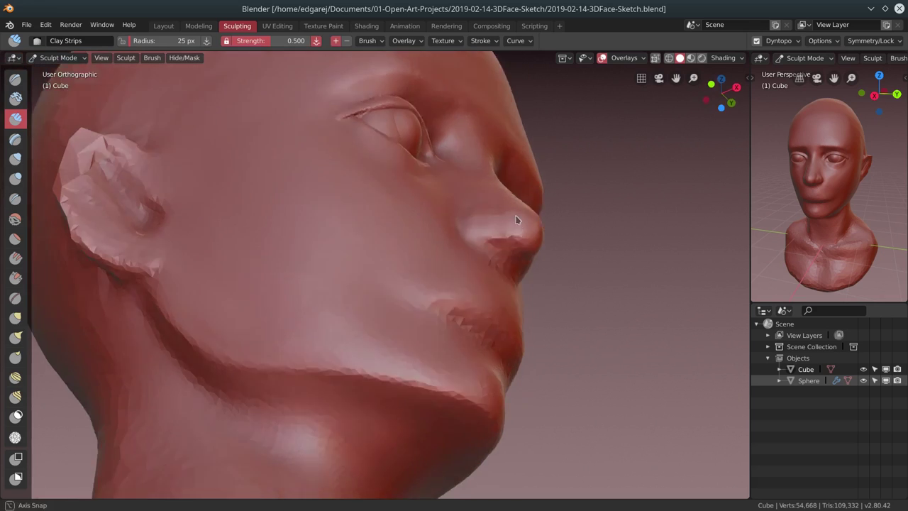
{"action": "left_click_drag", "start_coordinate": [514, 248], "coordinate": [496, 225]}
{"action": "mouse_move", "coordinate": [496, 225]}
{"action": "middle_mouse_down"}
{"action": "mouse_move", "coordinate": [436, 306]}
{"action": "mouse_move", "coordinate": [263, 314]}
{"action": "mouse_move", "coordinate": [235, 279]}
{"action": "mouse_move", "coordinate": [329, 330]}
{"action": "mouse_move", "coordinate": [360, 197]}
{"action": "mouse_move", "coordinate": [307, 288]}
{"action": "mouse_move", "coordinate": [270, 302]}
{"action": "middle_mouse_up"}
Carve and deepen the nostrils with the Blob brush, plus a philtrum groove beneath the nose
{"action": "key", "text": "shift+c"}
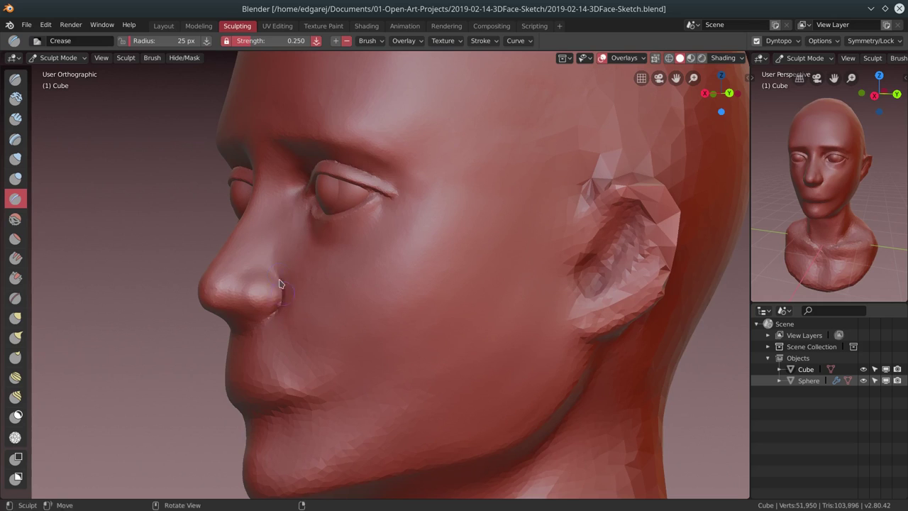
{"action": "key", "text": "p"}
{"action": "middle_click_drag", "start_coordinate": [271, 317], "coordinate": [429, 196]}
{"action": "left_click", "coordinate": [16, 177]}
{"action": "left_click_drag", "start_coordinate": [402, 206], "coordinate": [409, 196]}
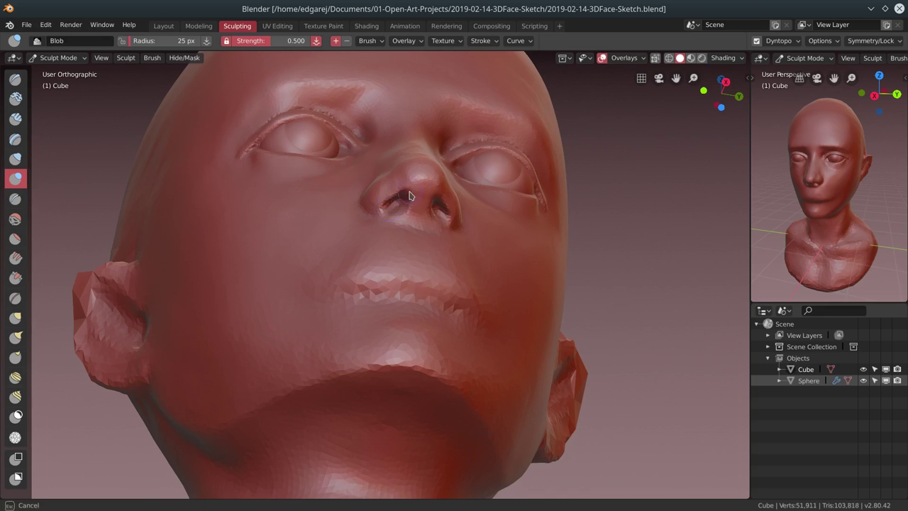
{"action": "mouse_move", "coordinate": [403, 219]}
{"action": "middle_mouse_down"}
{"action": "mouse_move", "coordinate": [472, 289]}
{"action": "mouse_move", "coordinate": [466, 316]}
{"action": "mouse_move", "coordinate": [390, 233]}
{"action": "mouse_move", "coordinate": [429, 339]}
{"action": "middle_mouse_up"}
{"action": "left_click", "coordinate": [467, 313]}
{"action": "left_click_drag", "start_coordinate": [426, 335], "coordinate": [434, 374]}
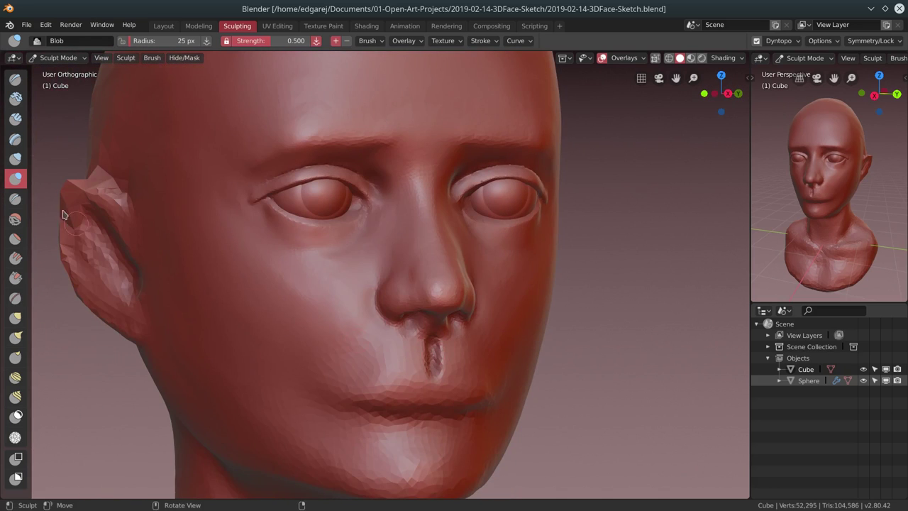
{"action": "key", "text": "c"}
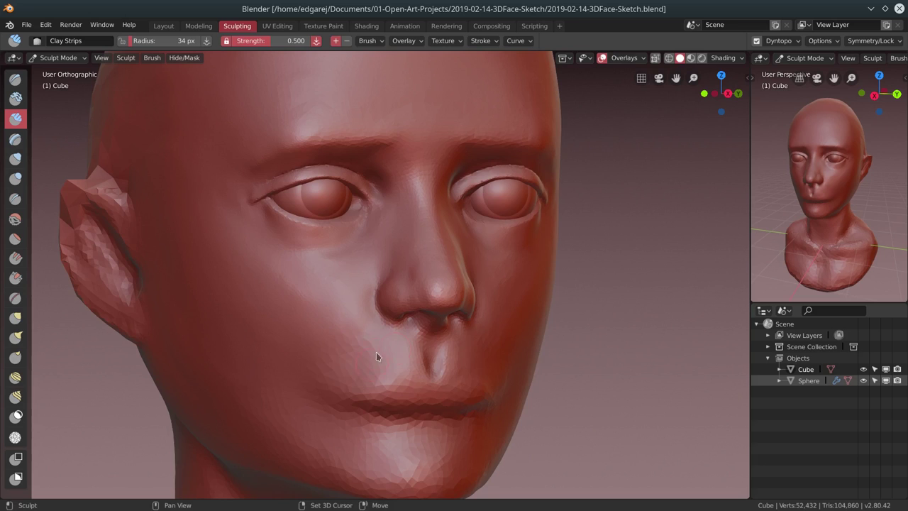
Smooth the scratches on the cheek and soften the groove between the lips
{"action": "middle_click_drag", "start_coordinate": [349, 340], "coordinate": [319, 325]}
{"action": "left_click_drag", "start_coordinate": [403, 317], "coordinate": [354, 294]}
{"action": "mouse_move", "coordinate": [354, 294]}
{"action": "middle_mouse_down"}
{"action": "mouse_move", "coordinate": [493, 354]}
{"action": "mouse_move", "coordinate": [363, 352]}
{"action": "middle_mouse_up"}
{"action": "mouse_move", "coordinate": [435, 360]}
{"action": "left_mouse_down"}
{"action": "mouse_move", "coordinate": [309, 375]}
{"action": "mouse_move", "coordinate": [333, 367]}
{"action": "left_mouse_up"}
{"action": "mouse_move", "coordinate": [337, 377]}
{"action": "middle_mouse_down"}
{"action": "mouse_move", "coordinate": [501, 360]}
{"action": "mouse_move", "coordinate": [383, 355]}
{"action": "mouse_move", "coordinate": [497, 369]}
{"action": "mouse_move", "coordinate": [395, 362]}
{"action": "mouse_move", "coordinate": [522, 359]}
{"action": "mouse_move", "coordinate": [476, 347]}
{"action": "middle_mouse_up"}
Fill the upper-lip crease and build up the lips with Clay Strips
{"action": "left_click", "coordinate": [15, 298]}
{"action": "left_click", "coordinate": [15, 198]}
{"action": "scroll", "coordinate": [574, 365], "scroll_direction": "up", "scroll_amount": 3}
{"action": "left_click", "coordinate": [14, 298]}
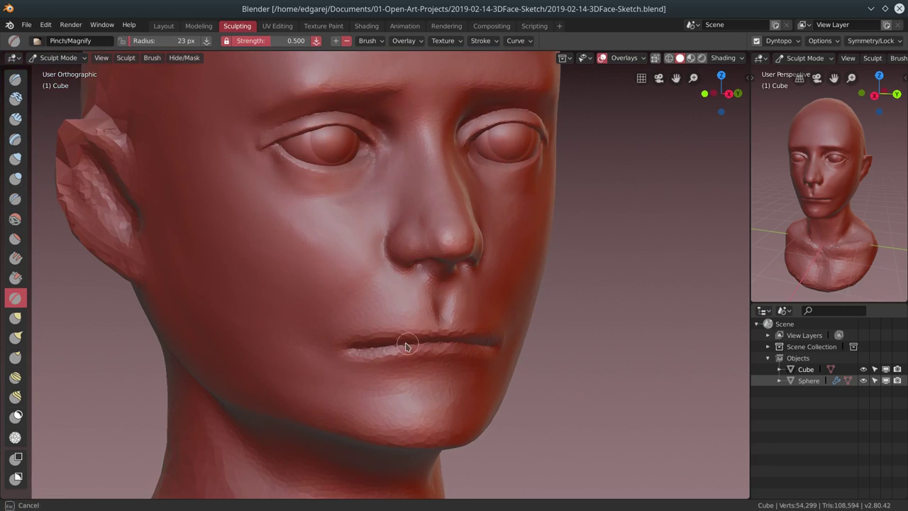
{"action": "left_click", "coordinate": [14, 118]}
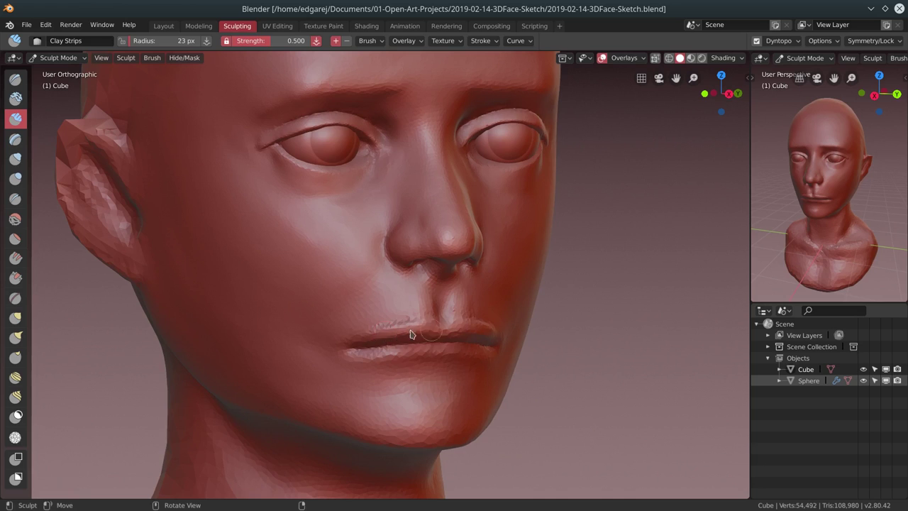
{"action": "left_click_drag", "start_coordinate": [430, 324], "coordinate": [445, 304]}
{"action": "mouse_move", "coordinate": [467, 338]}
{"action": "middle_mouse_down"}
{"action": "mouse_move", "coordinate": [543, 319]}
{"action": "mouse_move", "coordinate": [425, 326]}
{"action": "middle_mouse_up"}
{"action": "mouse_move", "coordinate": [425, 327]}
{"action": "left_mouse_down"}
{"action": "mouse_move", "coordinate": [397, 319]}
{"action": "mouse_move", "coordinate": [434, 341]}
{"action": "mouse_move", "coordinate": [354, 324]}
{"action": "left_mouse_up"}
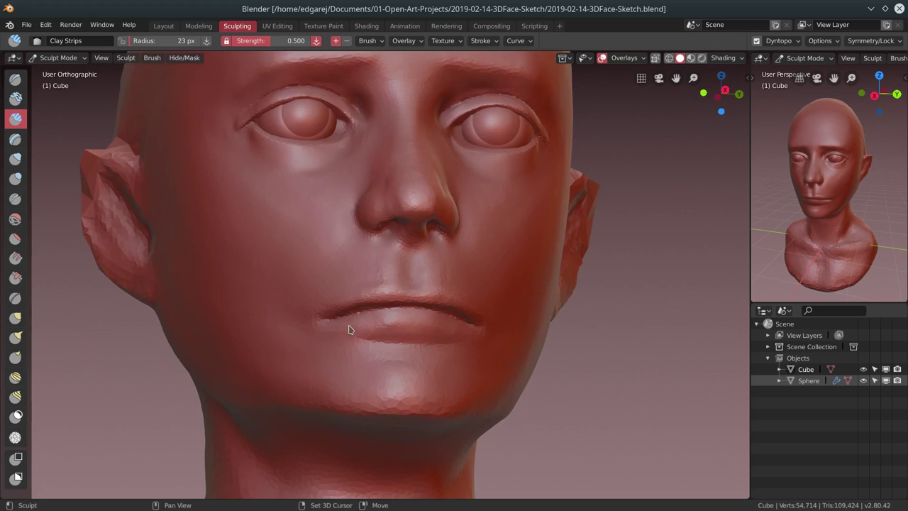
{"action": "mouse_move", "coordinate": [355, 325]}
{"action": "middle_mouse_down"}
{"action": "mouse_move", "coordinate": [530, 354]}
{"action": "mouse_move", "coordinate": [417, 347]}
{"action": "middle_mouse_up"}
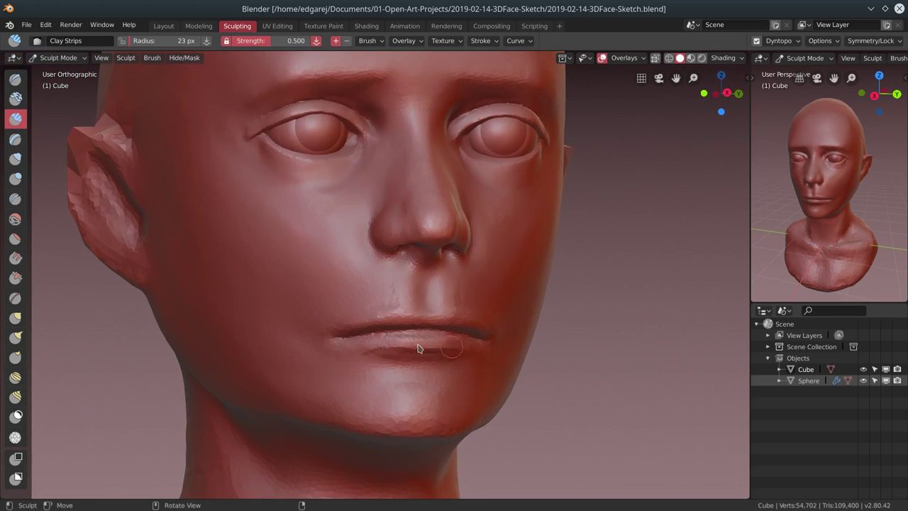
{"action": "middle_click_drag", "start_coordinate": [487, 360], "coordinate": [487, 367]}
{"action": "scroll", "coordinate": [416, 379], "scroll_direction": "up", "scroll_amount": 2}
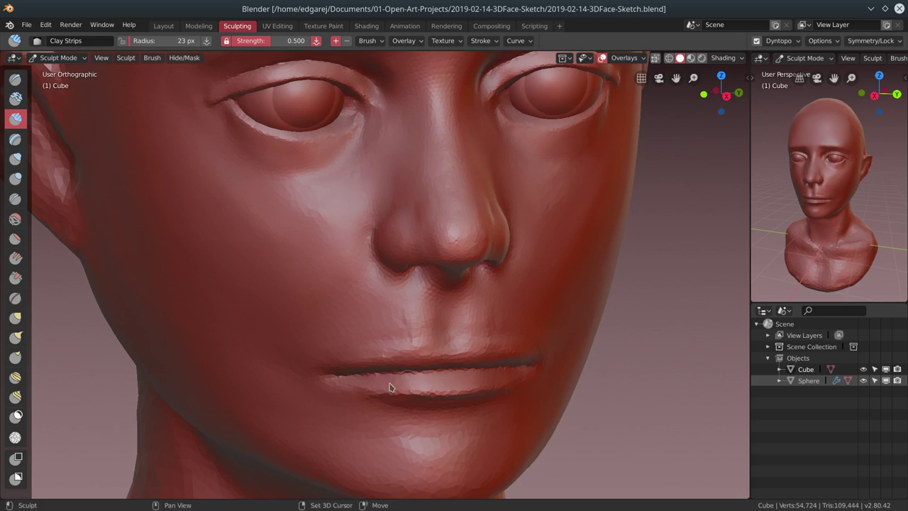
{"action": "mouse_move", "coordinate": [410, 380]}
{"action": "middle_mouse_down"}
{"action": "mouse_move", "coordinate": [564, 364]}
{"action": "mouse_move", "coordinate": [489, 349]}
{"action": "middle_mouse_up"}
Sharpen the lower-lip crease and the lip line with Pinch/Magnify
{"action": "key", "text": "p"}
{"action": "left_click_drag", "start_coordinate": [489, 349], "coordinate": [484, 349]}
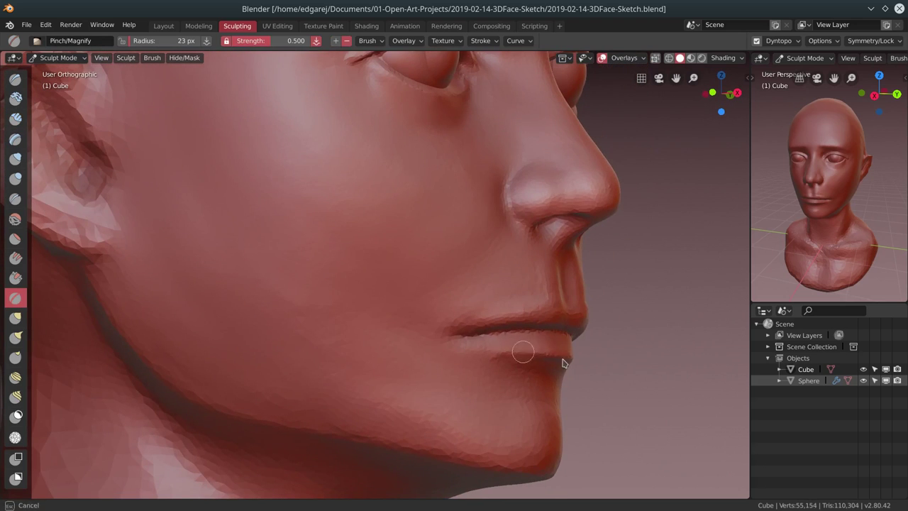
{"action": "mouse_move", "coordinate": [563, 363]}
{"action": "middle_mouse_down"}
{"action": "mouse_move", "coordinate": [333, 355]}
{"action": "mouse_move", "coordinate": [397, 319]}
{"action": "middle_mouse_up"}
{"action": "left_click_drag", "start_coordinate": [397, 319], "coordinate": [426, 319]}
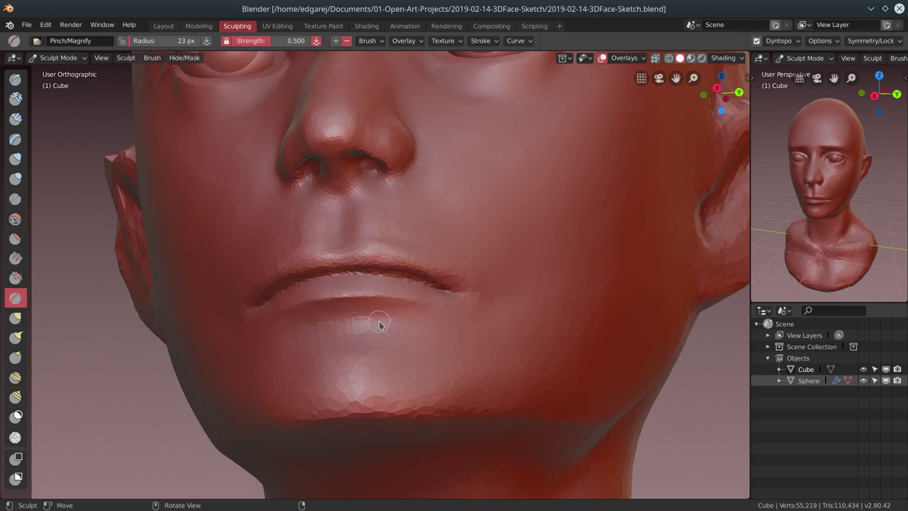
{"action": "middle_click_drag", "start_coordinate": [378, 324], "coordinate": [377, 307]}
{"action": "left_click_drag", "start_coordinate": [376, 307], "coordinate": [416, 311]}
{"action": "middle_click_drag", "start_coordinate": [416, 311], "coordinate": [450, 237]}
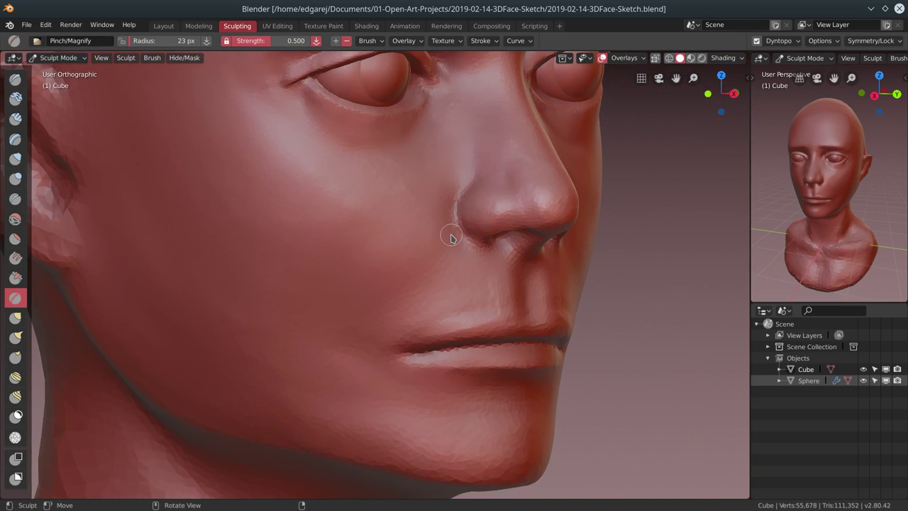
Add rounded Blob volume near the lips and just below the lower lip
{"action": "key", "text": "c"}
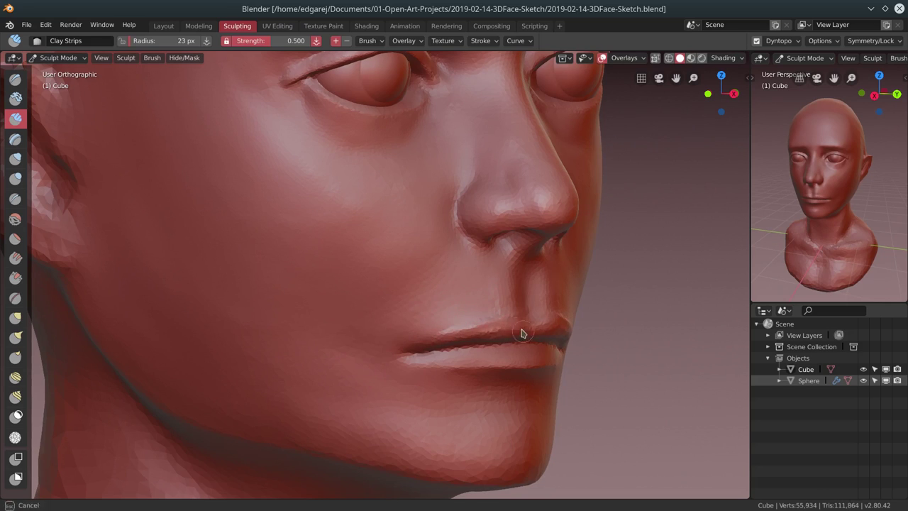
{"action": "mouse_move", "coordinate": [526, 312]}
{"action": "middle_mouse_down"}
{"action": "mouse_move", "coordinate": [582, 319]}
{"action": "mouse_move", "coordinate": [557, 324]}
{"action": "mouse_move", "coordinate": [581, 319]}
{"action": "middle_mouse_up"}
{"action": "mouse_move", "coordinate": [636, 317]}
{"action": "middle_mouse_down"}
{"action": "mouse_move", "coordinate": [614, 340]}
{"action": "mouse_move", "coordinate": [523, 385]}
{"action": "middle_mouse_up"}
{"action": "key", "text": "b"}
{"action": "mouse_move", "coordinate": [549, 366]}
{"action": "left_mouse_down"}
{"action": "mouse_move", "coordinate": [515, 379]}
{"action": "mouse_move", "coordinate": [543, 371]}
{"action": "left_mouse_up"}
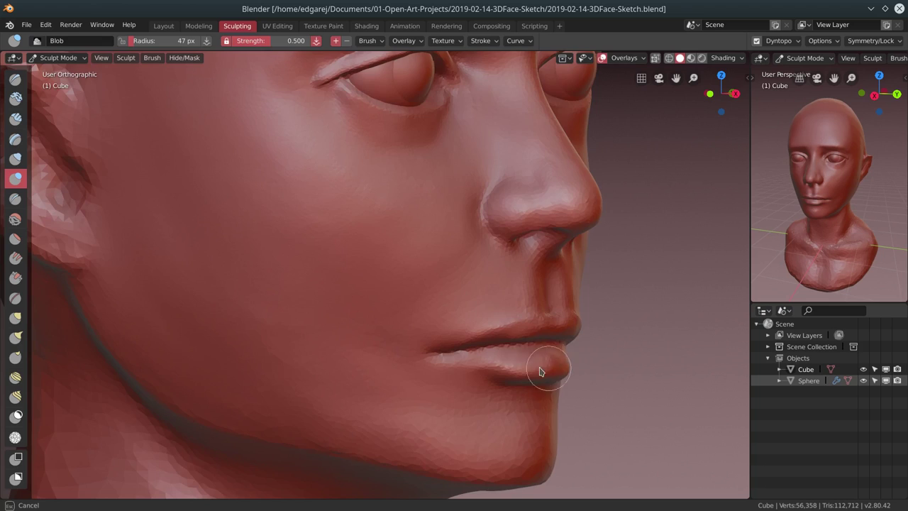
{"action": "mouse_move", "coordinate": [543, 371]}
{"action": "middle_mouse_down"}
{"action": "mouse_move", "coordinate": [573, 361]}
{"action": "mouse_move", "coordinate": [626, 370]}
{"action": "mouse_move", "coordinate": [472, 367]}
{"action": "mouse_move", "coordinate": [432, 348]}
{"action": "mouse_move", "coordinate": [566, 348]}
{"action": "mouse_move", "coordinate": [466, 364]}
{"action": "mouse_move", "coordinate": [397, 304]}
{"action": "middle_mouse_up"}
Tighten the lip creases with Pinch/Magnify
{"action": "key", "text": "p"}
{"action": "left_click_drag", "start_coordinate": [397, 304], "coordinate": [445, 301]}
{"action": "mouse_move", "coordinate": [465, 302]}
{"action": "middle_mouse_down"}
{"action": "mouse_move", "coordinate": [263, 330]}
{"action": "mouse_move", "coordinate": [360, 247]}
{"action": "mouse_move", "coordinate": [618, 342]}
{"action": "mouse_move", "coordinate": [557, 338]}
{"action": "middle_mouse_up"}
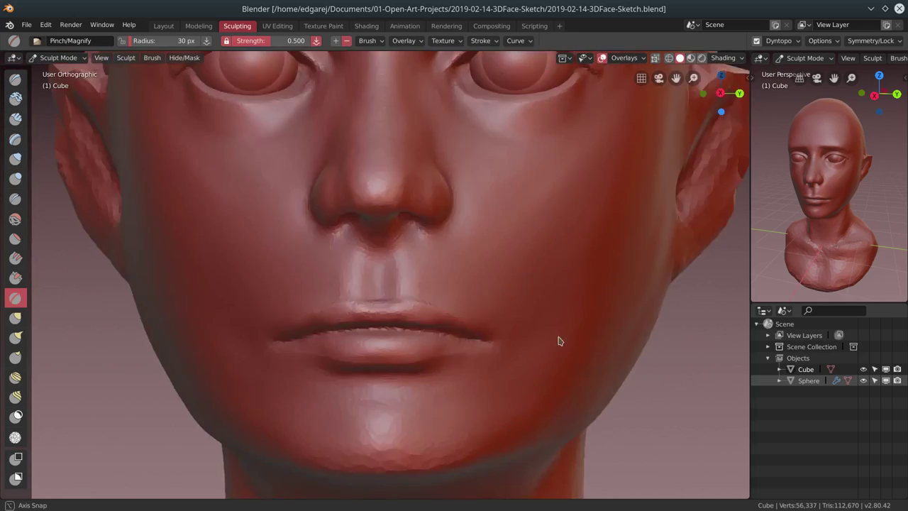
{"action": "scroll", "coordinate": [557, 338], "scroll_direction": "down", "scroll_amount": 4}
{"action": "mouse_move", "coordinate": [534, 304]}
{"action": "middle_mouse_down"}
{"action": "mouse_move", "coordinate": [603, 293]}
{"action": "mouse_move", "coordinate": [536, 340]}
{"action": "mouse_move", "coordinate": [541, 327]}
{"action": "mouse_move", "coordinate": [395, 320]}
{"action": "middle_mouse_up"}
Pull the lower face into shape and switch to the Grab brush
{"action": "key", "text": "c"}
{"action": "mouse_move", "coordinate": [335, 339]}
{"action": "left_mouse_down"}
{"action": "mouse_move", "coordinate": [378, 334]}
{"action": "mouse_move", "coordinate": [359, 348]}
{"action": "left_mouse_up"}
{"action": "key", "text": "g"}
{"action": "mouse_move", "coordinate": [73, 162]}
{"action": "middle_mouse_down"}
{"action": "mouse_move", "coordinate": [533, 331]}
{"action": "mouse_move", "coordinate": [438, 354]}
{"action": "middle_mouse_up"}
Build up and smooth clay along the underside of the jaw with a 27 px radius
{"action": "key", "text": "c"}
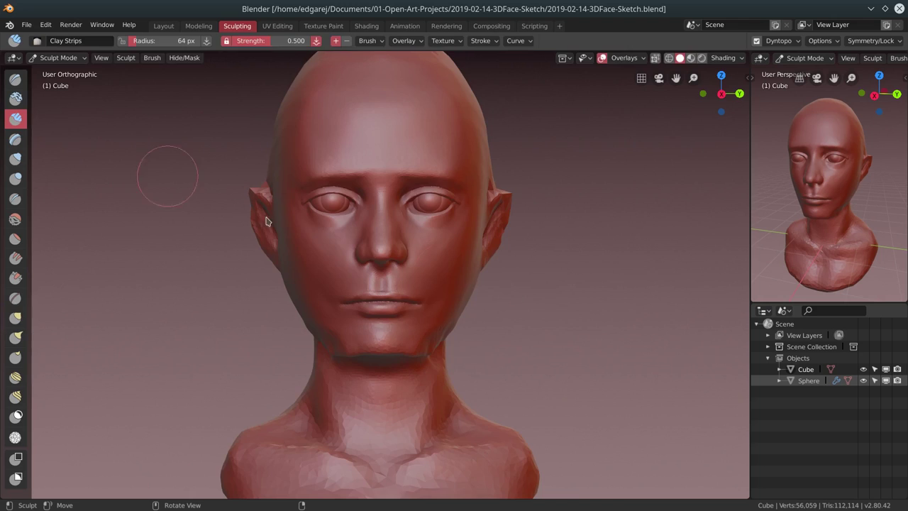
{"action": "middle_click_drag", "start_coordinate": [525, 311], "coordinate": [391, 298]}
{"action": "key", "text": "f"}
{"action": "left_click", "coordinate": [392, 295]}
{"action": "left_click_drag", "start_coordinate": [402, 294], "coordinate": [426, 296]}
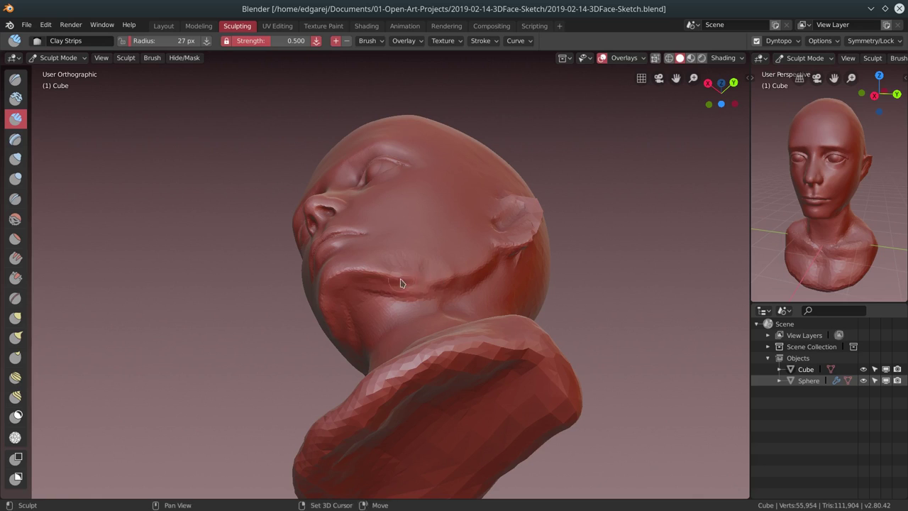
{"action": "middle_click_drag", "start_coordinate": [383, 295], "coordinate": [405, 314]}
{"action": "mouse_move", "coordinate": [405, 315]}
{"action": "left_mouse_down", "text": "shift"}
{"action": "mouse_move", "coordinate": [348, 319]}
{"action": "mouse_move", "coordinate": [414, 291]}
{"action": "left_mouse_up", "text": "shift"}
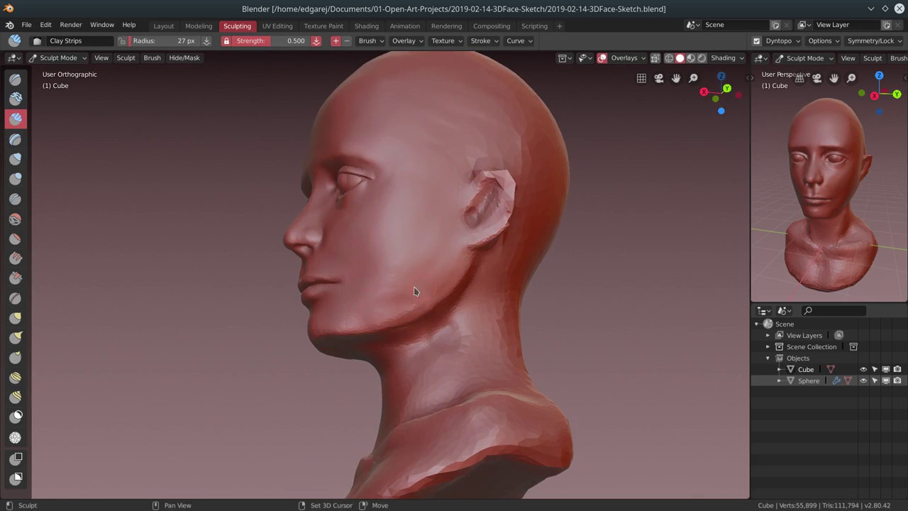
Pinch a crease along the jawline in side profile
{"action": "left_click", "coordinate": [14, 298]}
{"action": "middle_click_drag", "start_coordinate": [462, 286], "coordinate": [398, 260]}
{"action": "left_click_drag", "start_coordinate": [398, 260], "coordinate": [388, 283]}
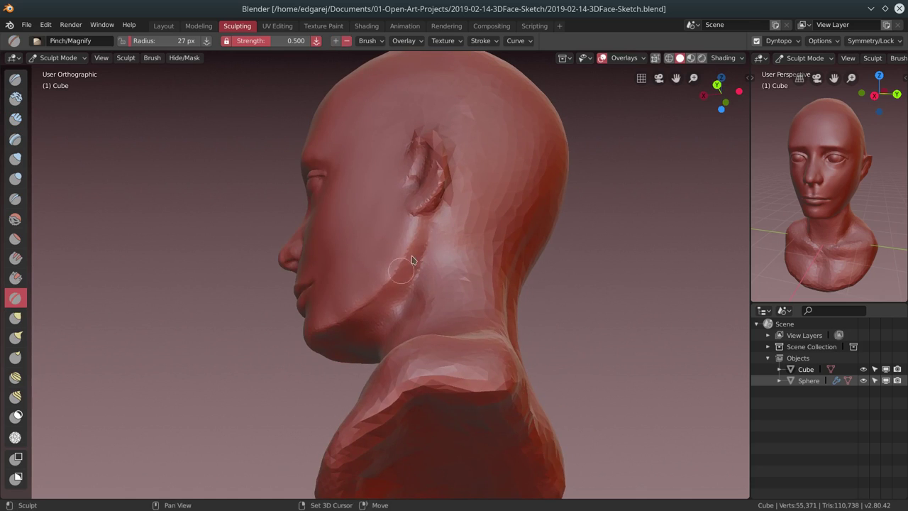
Sharpen the line under the jaw with Pinch/Magnify
{"action": "middle_click_drag", "start_coordinate": [412, 260], "coordinate": [369, 270]}
{"action": "left_click_drag", "start_coordinate": [355, 280], "coordinate": [395, 275]}
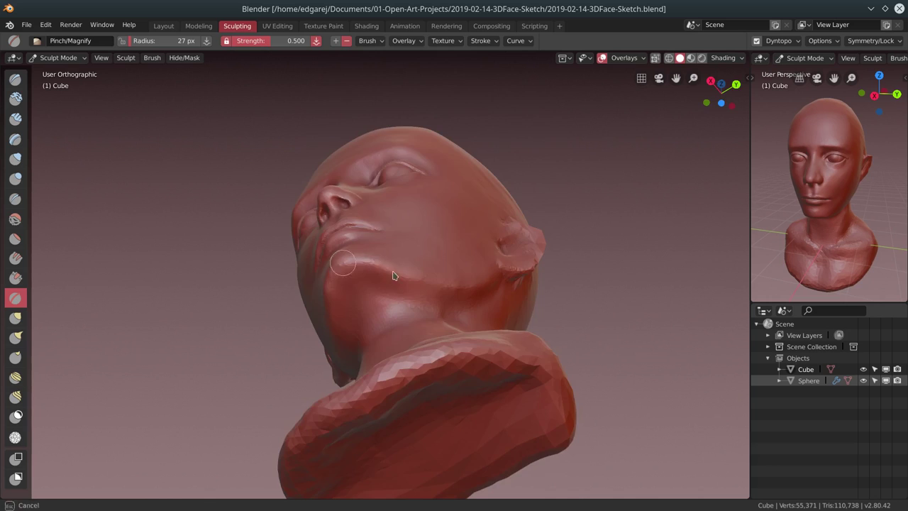
{"action": "middle_click_drag", "start_coordinate": [394, 275], "coordinate": [456, 318]}
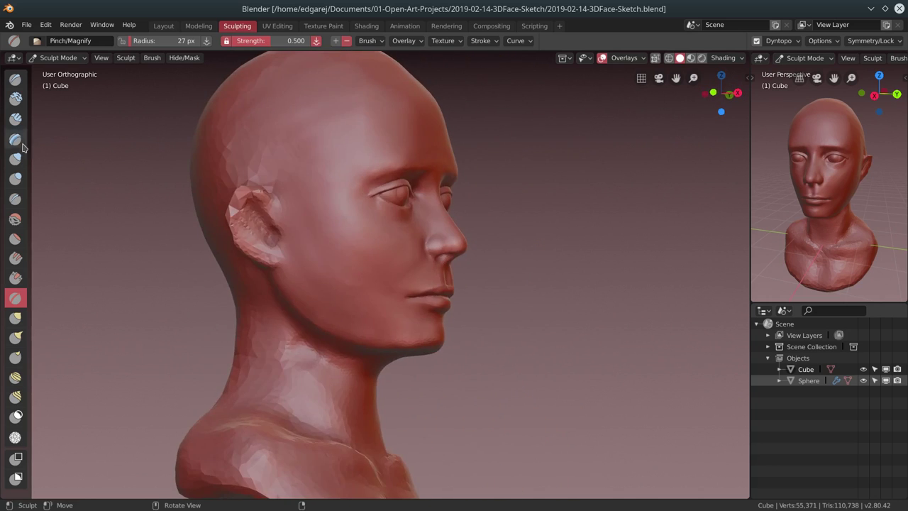
Add Clay Strips clay to the lower face and cheek
{"action": "left_click", "coordinate": [15, 117]}
{"action": "middle_click_drag", "start_coordinate": [383, 284], "coordinate": [416, 348]}
{"action": "mouse_move", "coordinate": [431, 300]}
{"action": "middle_mouse_down"}
{"action": "mouse_move", "coordinate": [399, 319]}
{"action": "mouse_move", "coordinate": [463, 345]}
{"action": "mouse_move", "coordinate": [422, 287]}
{"action": "mouse_move", "coordinate": [419, 324]}
{"action": "mouse_move", "coordinate": [536, 333]}
{"action": "mouse_move", "coordinate": [423, 307]}
{"action": "mouse_move", "coordinate": [472, 358]}
{"action": "mouse_move", "coordinate": [500, 342]}
{"action": "mouse_move", "coordinate": [397, 296]}
{"action": "mouse_move", "coordinate": [415, 269]}
{"action": "mouse_move", "coordinate": [371, 324]}
{"action": "mouse_move", "coordinate": [416, 286]}
{"action": "middle_mouse_up"}
{"action": "key", "text": "p"}
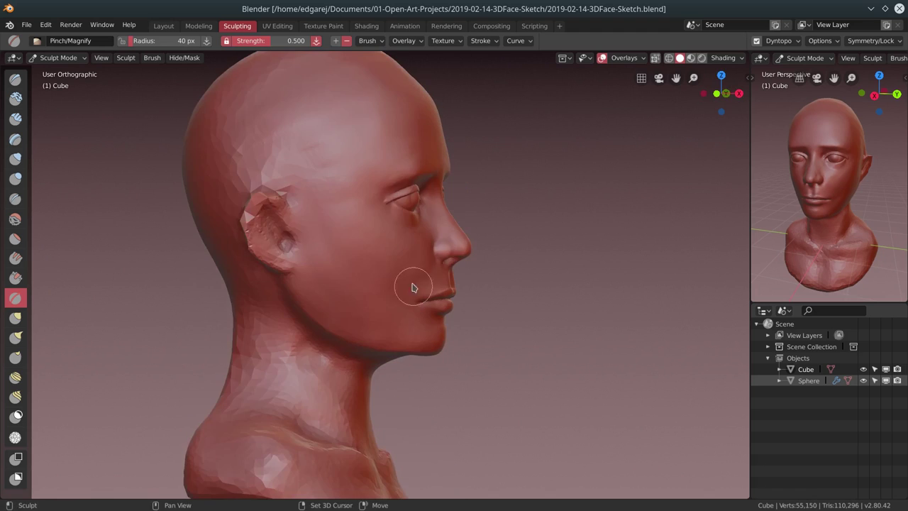
Orbit and zoom around the head: under the chin, front, back and right profile
{"action": "middle_click_drag", "start_coordinate": [485, 309], "coordinate": [432, 269]}
{"action": "middle_click_drag", "start_coordinate": [362, 220], "coordinate": [563, 259]}
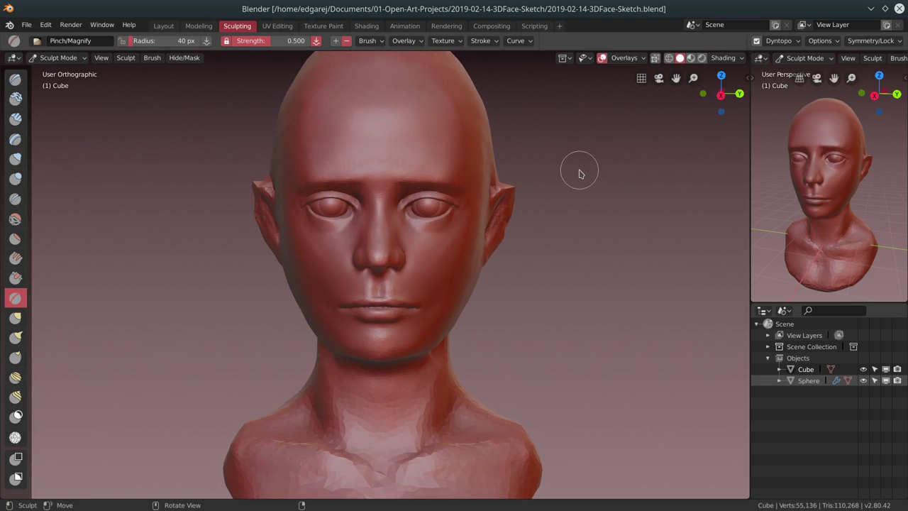
{"action": "scroll", "coordinate": [579, 174], "scroll_direction": "down", "scroll_amount": 5}
{"action": "mouse_move", "coordinate": [570, 245]}
{"action": "middle_mouse_down"}
{"action": "mouse_move", "coordinate": [630, 265]}
{"action": "mouse_move", "coordinate": [364, 273]}
{"action": "mouse_move", "coordinate": [578, 264]}
{"action": "mouse_move", "coordinate": [435, 259]}
{"action": "middle_mouse_up"}
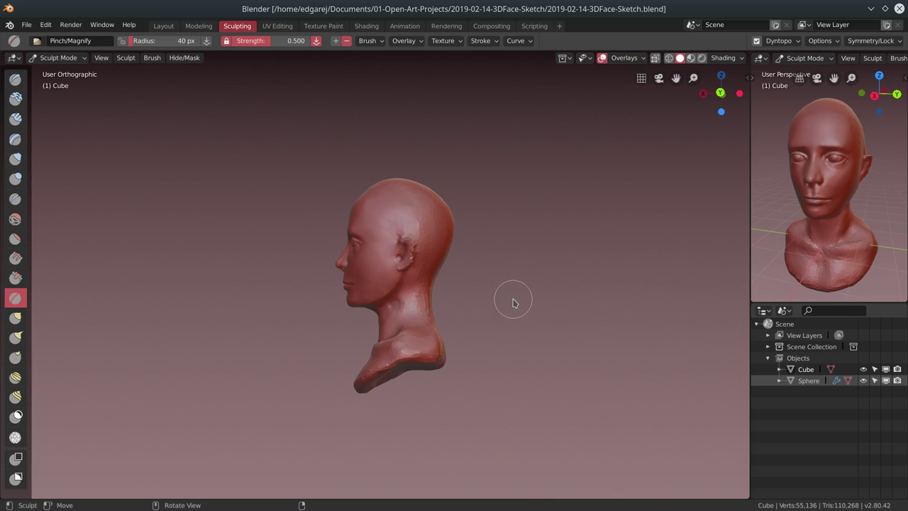
{"action": "scroll", "coordinate": [392, 236], "scroll_direction": "up", "scroll_amount": 5}
{"action": "mouse_move", "coordinate": [392, 236]}
{"action": "middle_mouse_down"}
{"action": "mouse_move", "coordinate": [360, 257]}
{"action": "mouse_move", "coordinate": [484, 263]}
{"action": "mouse_move", "coordinate": [462, 231]}
{"action": "mouse_move", "coordinate": [364, 229]}
{"action": "middle_mouse_up"}
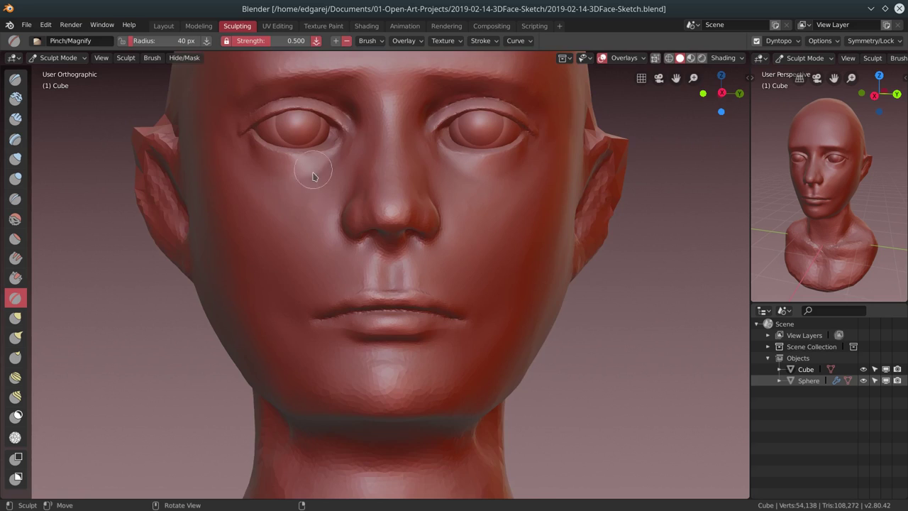
Zoom to the eyes and deepen both lower-eyelid creases with Clay Strips
{"action": "scroll", "coordinate": [314, 178], "scroll_direction": "up", "scroll_amount": 2}
{"action": "scroll", "coordinate": [317, 178], "scroll_direction": "down", "scroll_amount": 2}
{"action": "middle_click_drag", "start_coordinate": [317, 176], "coordinate": [253, 203], "text": "shift"}
{"action": "scroll", "coordinate": [253, 203], "scroll_direction": "up", "scroll_amount": 2}
{"action": "key", "text": "c"}
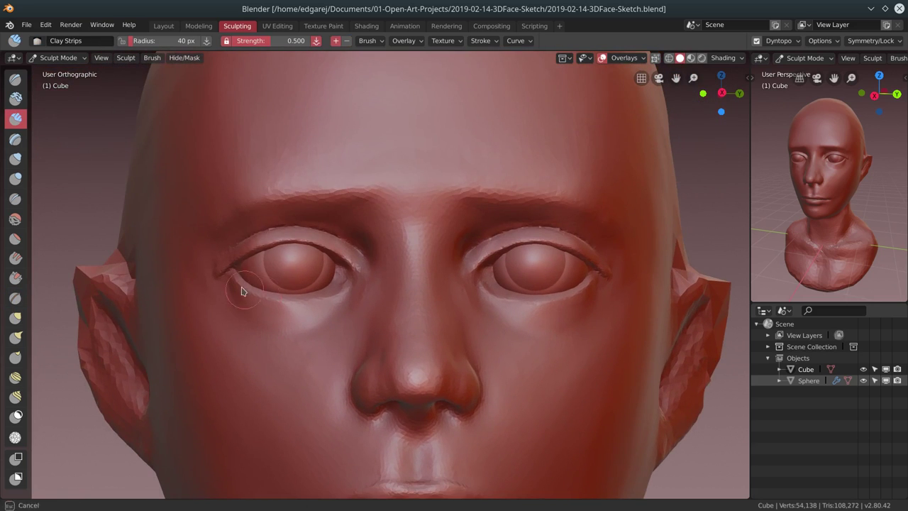
{"action": "left_click_drag", "start_coordinate": [305, 302], "coordinate": [311, 294]}
{"action": "mouse_move", "coordinate": [311, 294]}
{"action": "middle_mouse_down"}
{"action": "mouse_move", "coordinate": [430, 304]}
{"action": "mouse_move", "coordinate": [371, 313]}
{"action": "middle_mouse_up"}
{"action": "mouse_move", "coordinate": [372, 312]}
{"action": "left_mouse_down"}
{"action": "mouse_move", "coordinate": [313, 307]}
{"action": "mouse_move", "coordinate": [340, 308]}
{"action": "left_mouse_up"}
Build up clay along the lower eyelid rims
{"action": "key", "text": "p"}
{"action": "scroll", "coordinate": [340, 308], "scroll_direction": "up", "scroll_amount": 2}
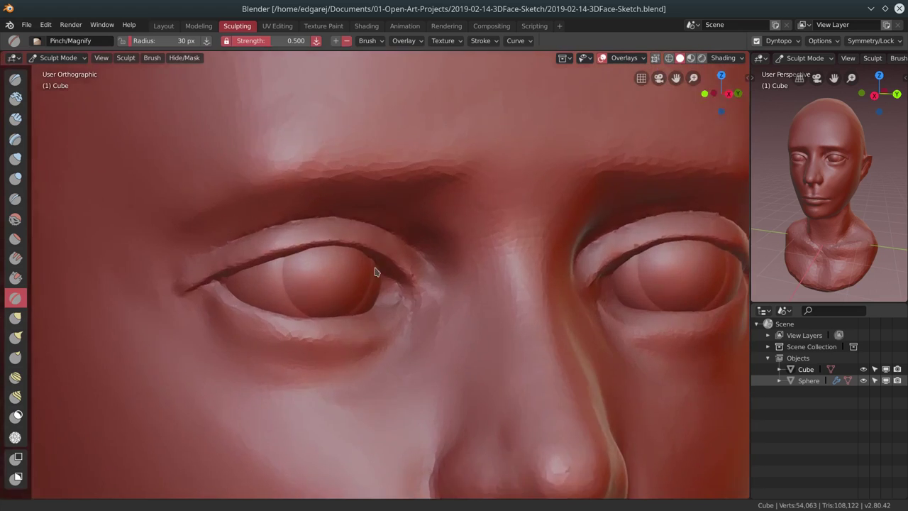
{"action": "scroll", "coordinate": [213, 355], "scroll_direction": "up", "scroll_amount": 2}
{"action": "key", "text": "c"}
{"action": "left_click_drag", "start_coordinate": [170, 376], "coordinate": [251, 411]}
{"action": "middle_click_drag", "start_coordinate": [251, 411], "coordinate": [249, 319]}
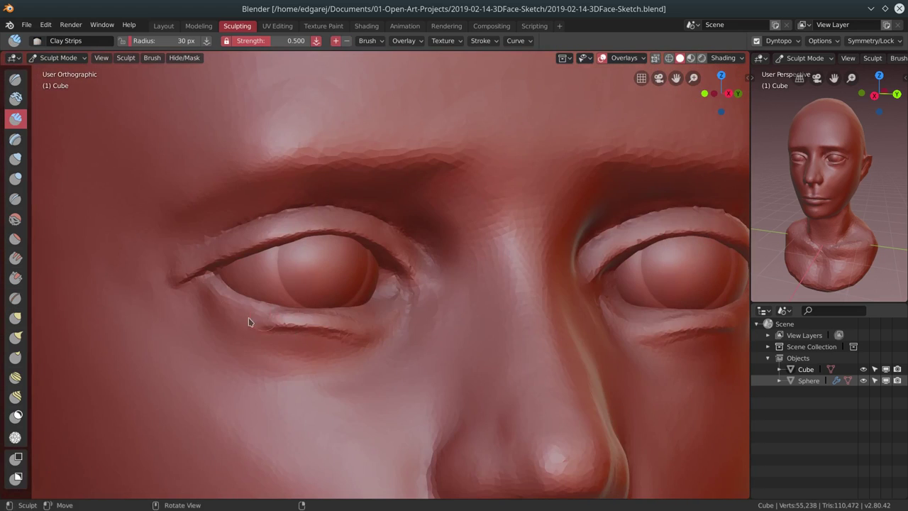
{"action": "mouse_move", "coordinate": [249, 319]}
{"action": "left_mouse_down"}
{"action": "mouse_move", "coordinate": [372, 326]}
{"action": "mouse_move", "coordinate": [334, 339]}
{"action": "mouse_move", "coordinate": [350, 331]}
{"action": "mouse_move", "coordinate": [268, 326]}
{"action": "left_mouse_up"}
Sharpen the lower eyelid edges with Pinch/Magnify
{"action": "key", "text": "p"}
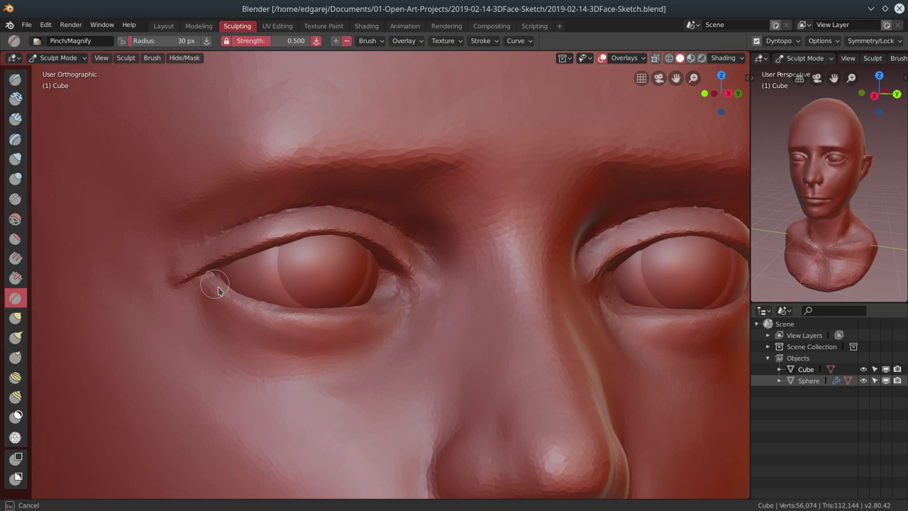
{"action": "left_click_drag", "start_coordinate": [265, 311], "coordinate": [378, 316]}
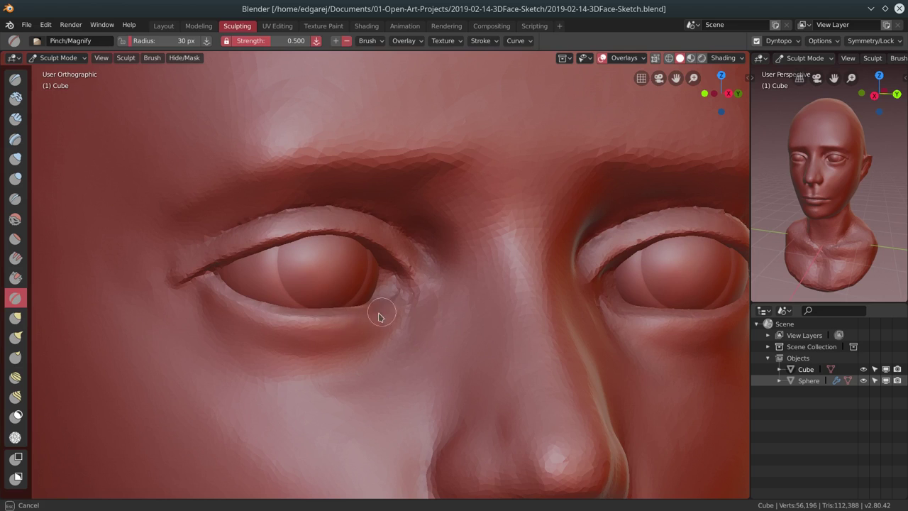
{"action": "mouse_move", "coordinate": [323, 322]}
{"action": "middle_mouse_down"}
{"action": "mouse_move", "coordinate": [399, 320]}
{"action": "mouse_move", "coordinate": [399, 330]}
{"action": "mouse_move", "coordinate": [168, 338]}
{"action": "middle_mouse_up"}
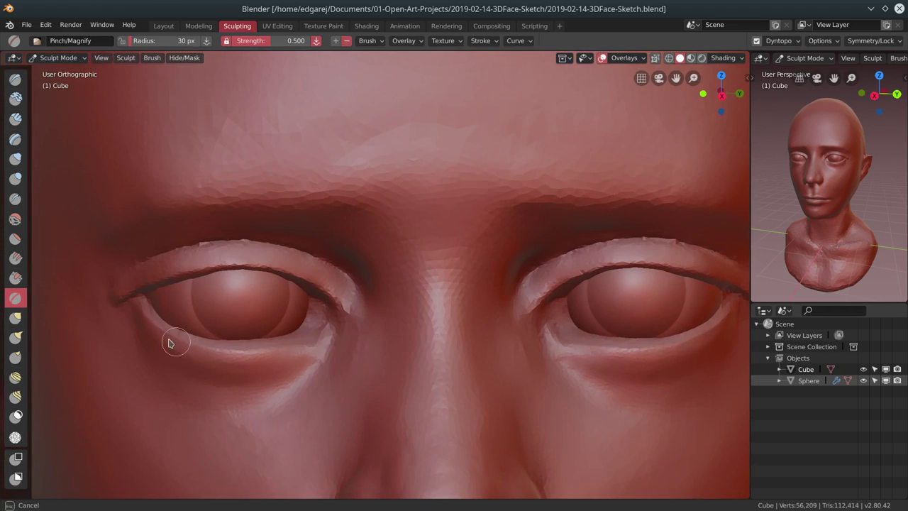
Zoom out and orbit to review the whole head from the side
{"action": "scroll", "coordinate": [415, 284], "scroll_direction": "down", "scroll_amount": 7}
{"action": "scroll", "coordinate": [487, 215], "scroll_direction": "down", "scroll_amount": 5}
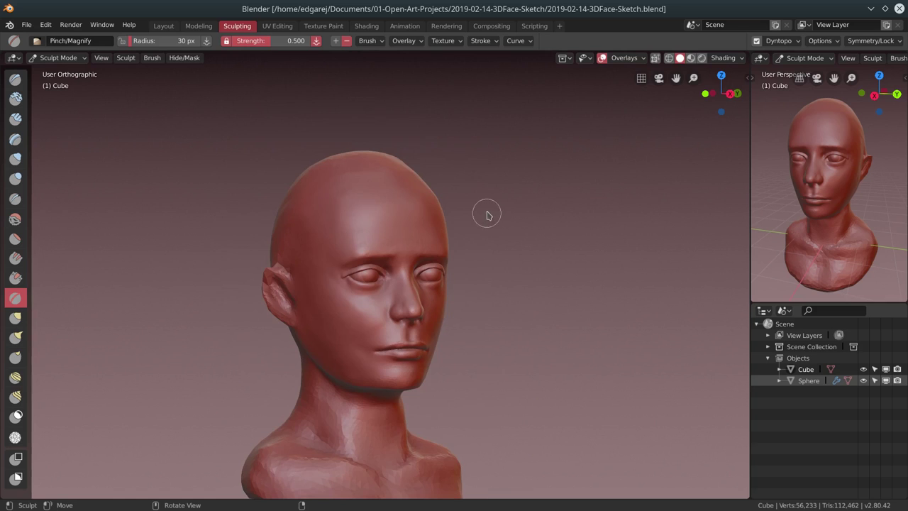
{"action": "scroll", "coordinate": [358, 342], "scroll_direction": "up", "scroll_amount": 3}
{"action": "scroll", "coordinate": [324, 263], "scroll_direction": "up", "scroll_amount": 3}
{"action": "scroll", "coordinate": [305, 318], "scroll_direction": "down", "scroll_amount": 1}
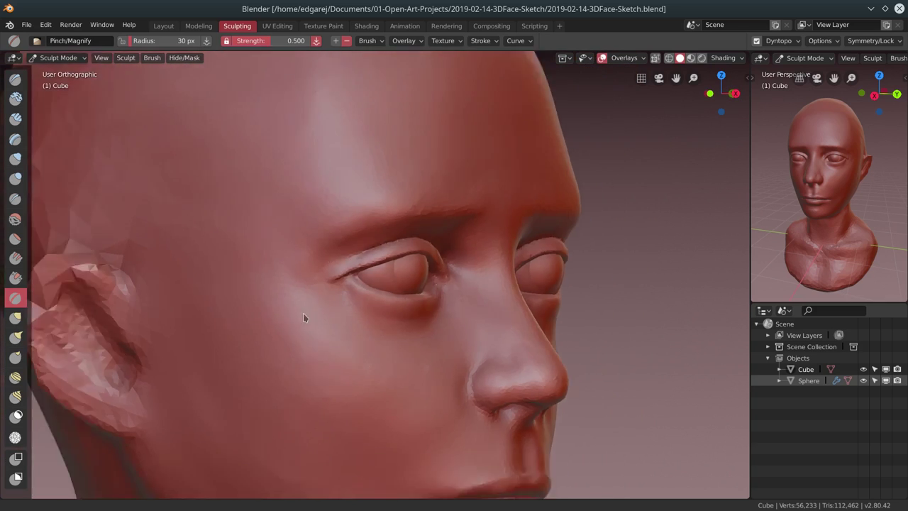
{"action": "scroll", "coordinate": [305, 318], "scroll_direction": "down", "scroll_amount": 8}
{"action": "middle_click_drag", "start_coordinate": [304, 318], "coordinate": [474, 127]}
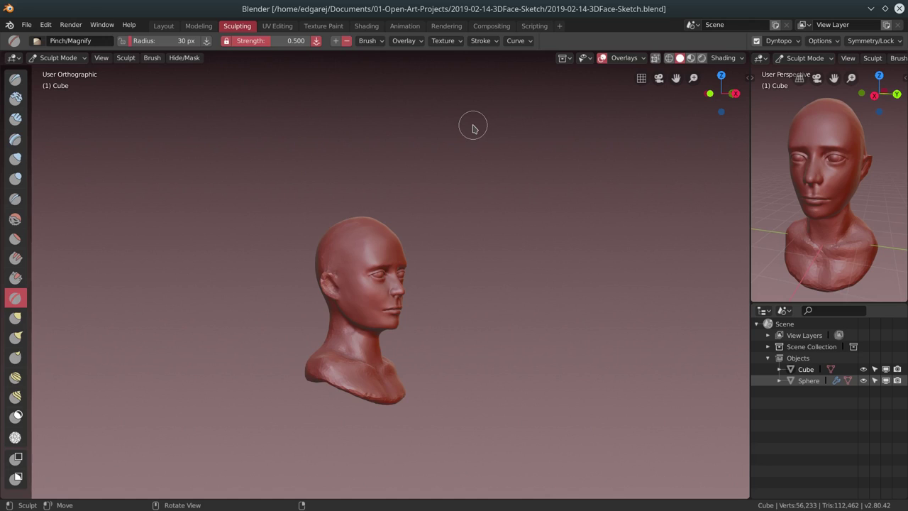
Build up the neck muscle forms with Clay Strips and deepen the neck groove
{"action": "key", "text": "c"}
{"action": "scroll", "coordinate": [486, 375], "scroll_direction": "up", "scroll_amount": 4}
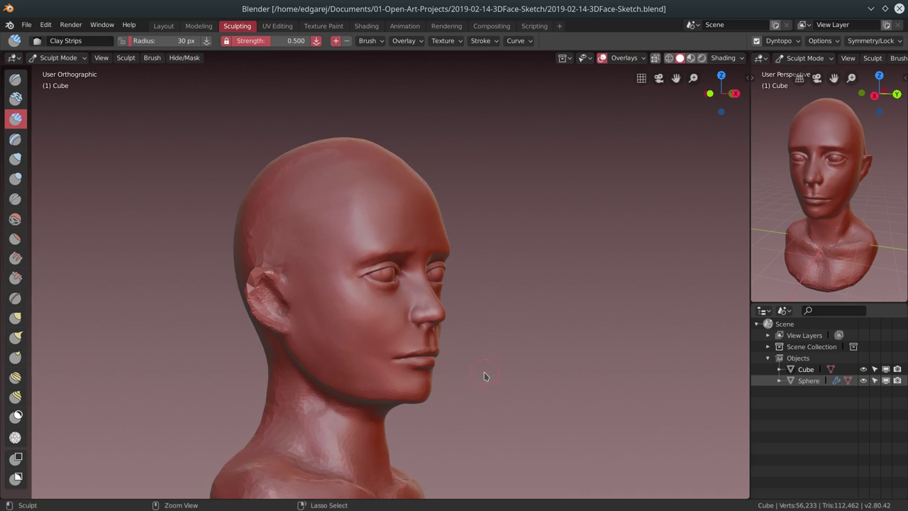
{"action": "mouse_move", "coordinate": [486, 329]}
{"action": "middle_mouse_down"}
{"action": "mouse_move", "coordinate": [351, 284]}
{"action": "mouse_move", "coordinate": [259, 297]}
{"action": "mouse_move", "coordinate": [376, 329]}
{"action": "middle_mouse_up"}
{"action": "mouse_move", "coordinate": [355, 280]}
{"action": "left_mouse_down"}
{"action": "mouse_move", "coordinate": [376, 341]}
{"action": "mouse_move", "coordinate": [365, 334]}
{"action": "left_mouse_up"}
{"action": "middle_click_drag", "start_coordinate": [366, 333], "coordinate": [403, 346]}
{"action": "mouse_move", "coordinate": [425, 319]}
{"action": "left_mouse_down"}
{"action": "mouse_move", "coordinate": [401, 358]}
{"action": "mouse_move", "coordinate": [435, 359]}
{"action": "left_mouse_up"}
{"action": "scroll", "coordinate": [415, 376], "scroll_direction": "up", "scroll_amount": 2}
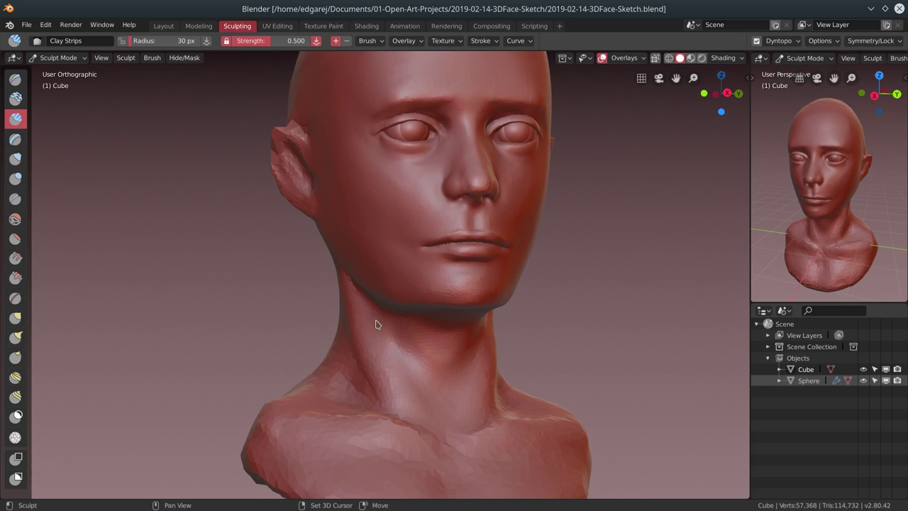
{"action": "mouse_move", "coordinate": [349, 300]}
{"action": "middle_mouse_down"}
{"action": "mouse_move", "coordinate": [422, 287]}
{"action": "mouse_move", "coordinate": [347, 319]}
{"action": "middle_mouse_up"}
{"action": "left_click_drag", "start_coordinate": [347, 319], "coordinate": [330, 394]}
{"action": "middle_click_drag", "start_coordinate": [330, 395], "coordinate": [383, 412]}
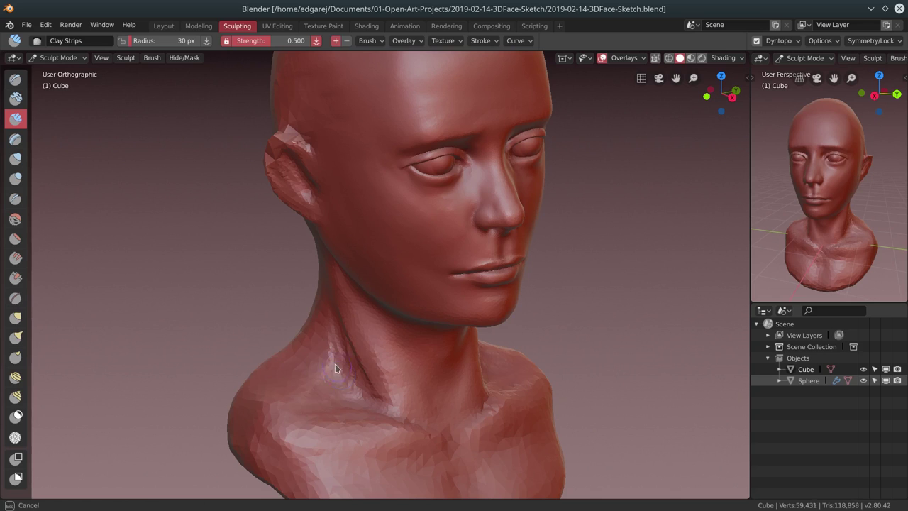
{"action": "left_click_drag", "start_coordinate": [336, 368], "coordinate": [346, 320]}
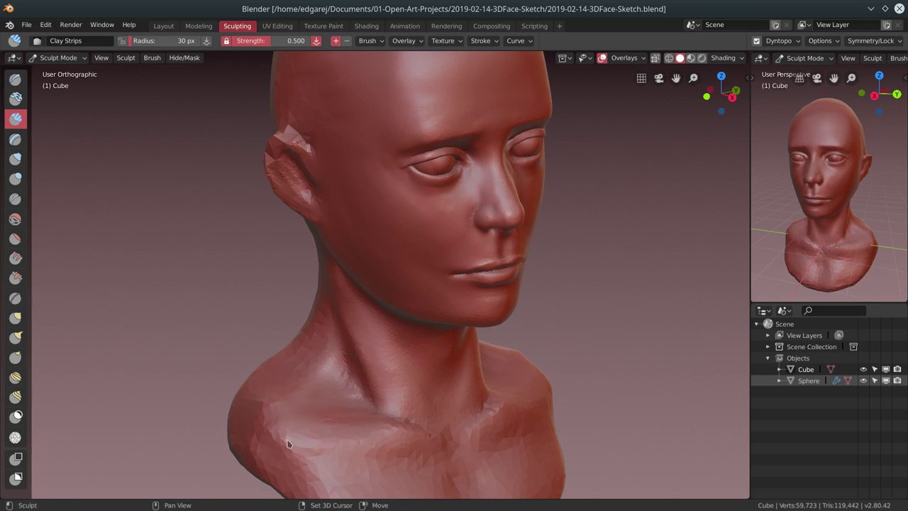
Build up the collarbones with mirrored strokes across the upper chest
{"action": "mouse_move", "coordinate": [421, 398]}
{"action": "middle_mouse_down"}
{"action": "mouse_move", "coordinate": [431, 416]}
{"action": "mouse_move", "coordinate": [397, 389]}
{"action": "middle_mouse_up"}
{"action": "left_click_drag", "start_coordinate": [397, 388], "coordinate": [383, 373]}
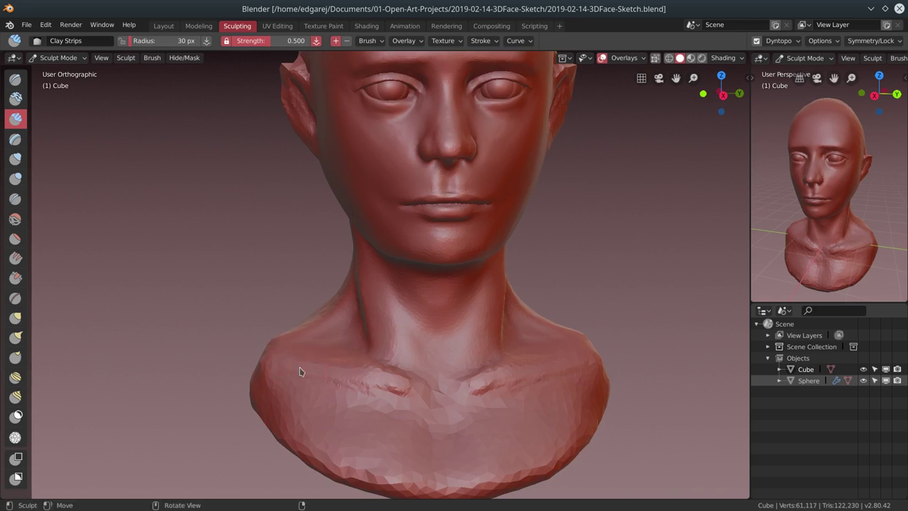
{"action": "middle_click_drag", "start_coordinate": [300, 368], "coordinate": [355, 387]}
{"action": "left_click_drag", "start_coordinate": [355, 386], "coordinate": [351, 376]}
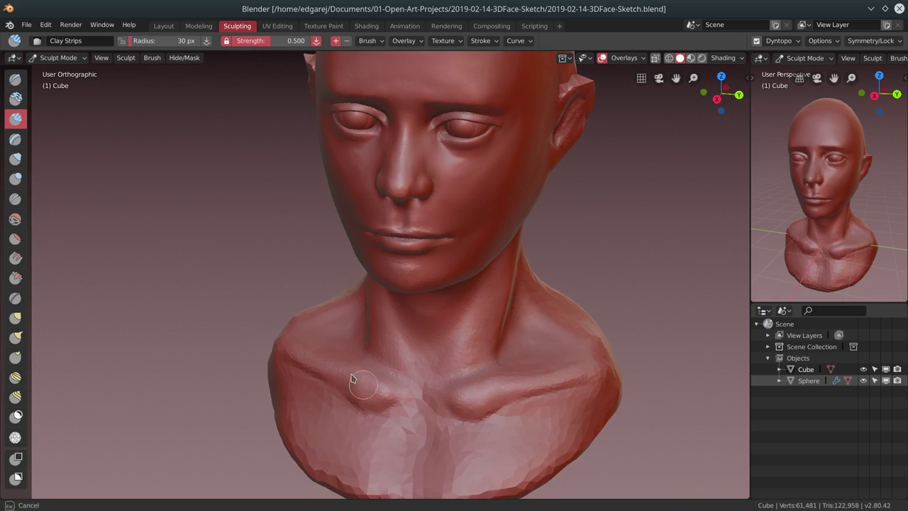
{"action": "middle_click_drag", "start_coordinate": [350, 376], "coordinate": [409, 398]}
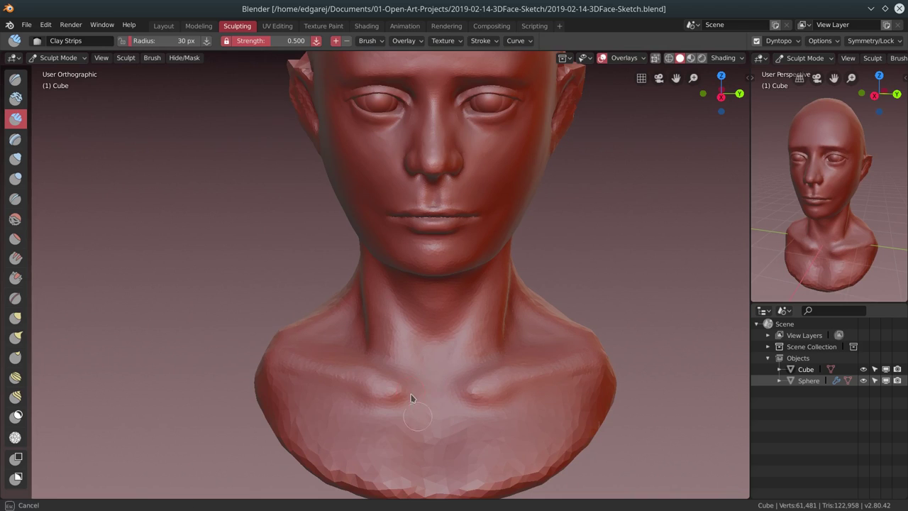
{"action": "left_click_drag", "start_coordinate": [409, 397], "coordinate": [270, 385]}
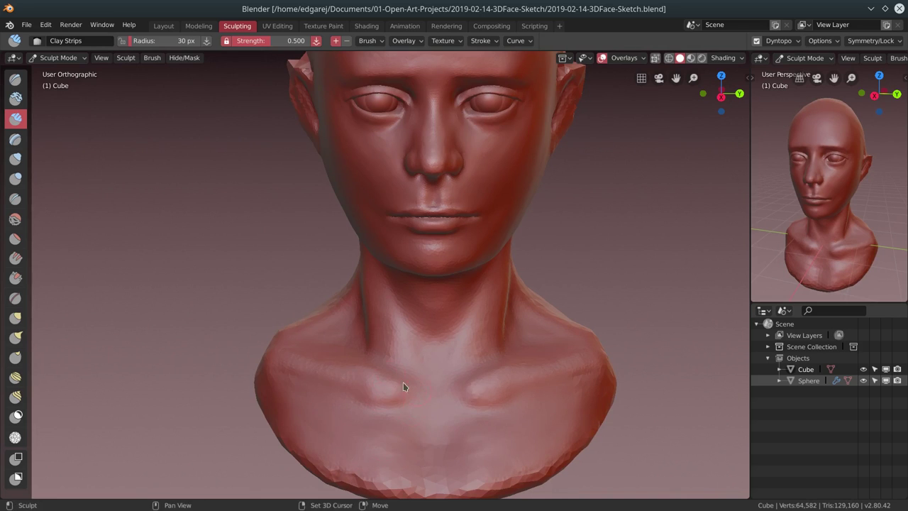
Smooth the back of the neck, viewed from behind the bust
{"action": "middle_click_drag", "start_coordinate": [402, 387], "coordinate": [350, 366]}
{"action": "middle_click_drag", "start_coordinate": [355, 442], "coordinate": [341, 239]}
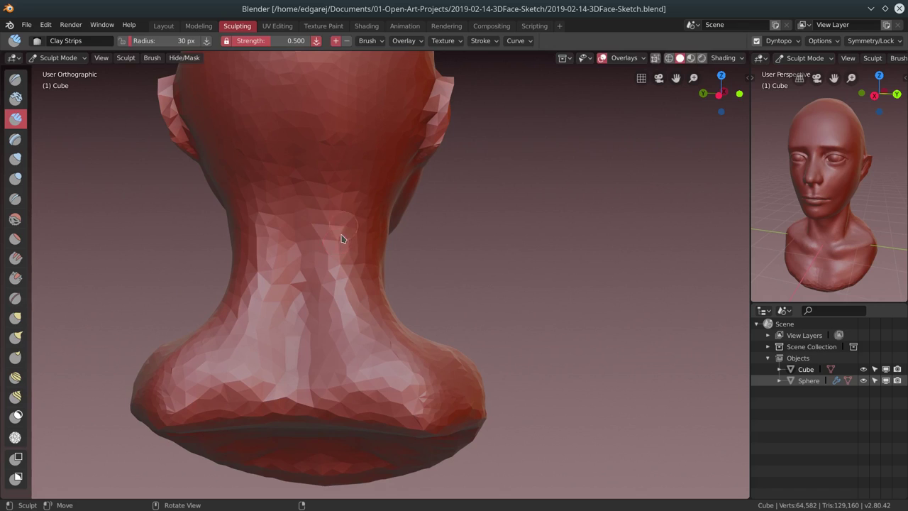
{"action": "left_click_drag", "start_coordinate": [330, 241], "coordinate": [329, 355], "text": "shift"}
Add strand texture across the back of the head with a 48 px brush
{"action": "key", "text": "f"}
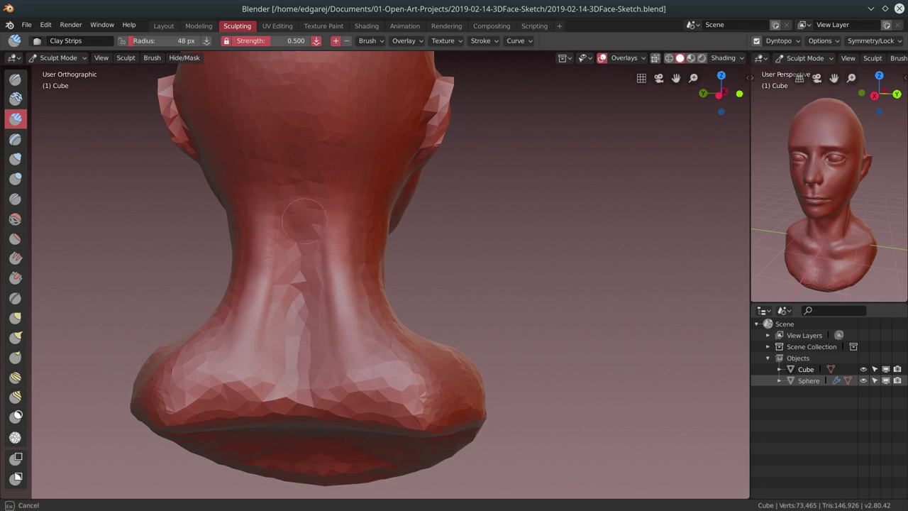
{"action": "left_click_drag", "start_coordinate": [305, 221], "coordinate": [293, 172], "text": "shift"}
{"action": "middle_click_drag", "start_coordinate": [482, 229], "coordinate": [482, 347], "text": "shift"}
{"action": "left_click_drag", "start_coordinate": [397, 213], "coordinate": [345, 106]}
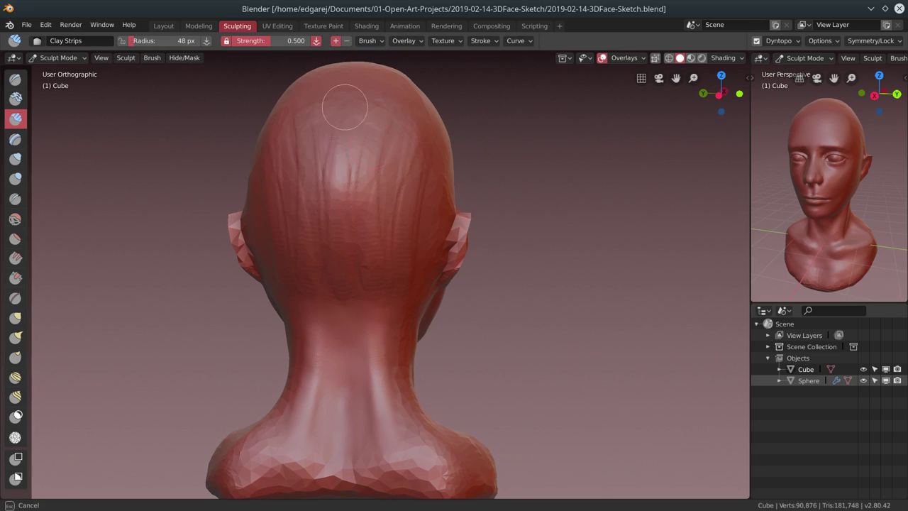
Refine the side of the head behind the ear with clay strokes
{"action": "mouse_move", "coordinate": [419, 214]}
{"action": "middle_mouse_down"}
{"action": "mouse_move", "coordinate": [369, 205]}
{"action": "mouse_move", "coordinate": [323, 158]}
{"action": "mouse_move", "coordinate": [336, 202]}
{"action": "middle_mouse_up"}
{"action": "left_click_drag", "start_coordinate": [337, 203], "coordinate": [351, 213]}
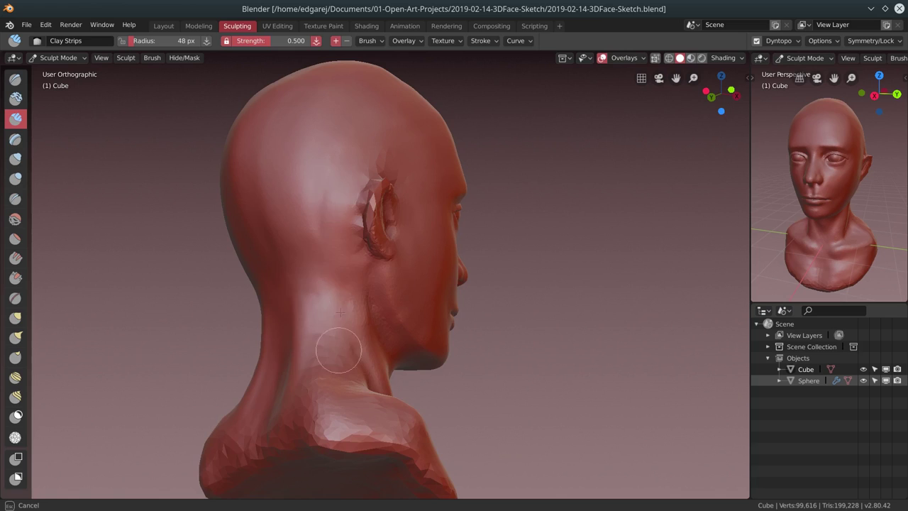
{"action": "middle_click_drag", "start_coordinate": [344, 252], "coordinate": [419, 324]}
{"action": "left_click_drag", "start_coordinate": [418, 324], "coordinate": [324, 362]}
{"action": "middle_click_drag", "start_coordinate": [324, 361], "coordinate": [280, 389]}
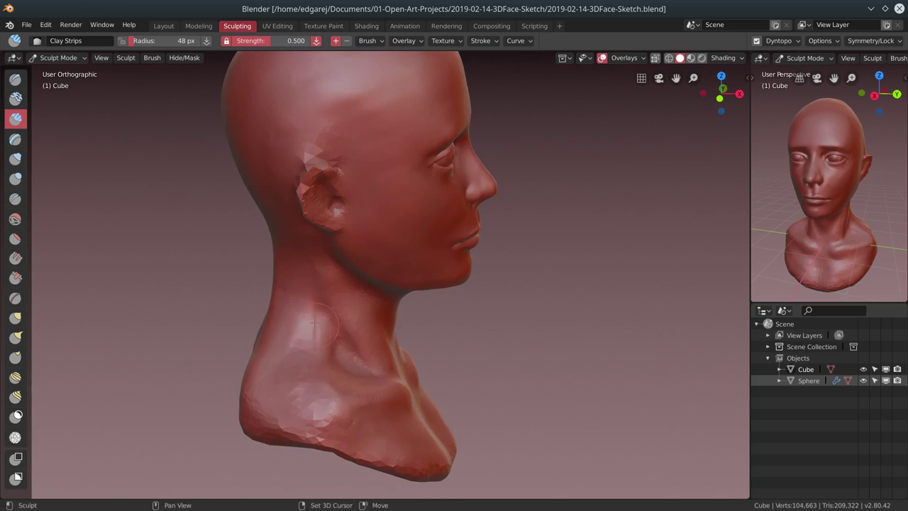
{"action": "middle_click_drag", "start_coordinate": [338, 345], "coordinate": [323, 407]}
{"action": "middle_click_drag", "start_coordinate": [243, 385], "coordinate": [455, 401]}
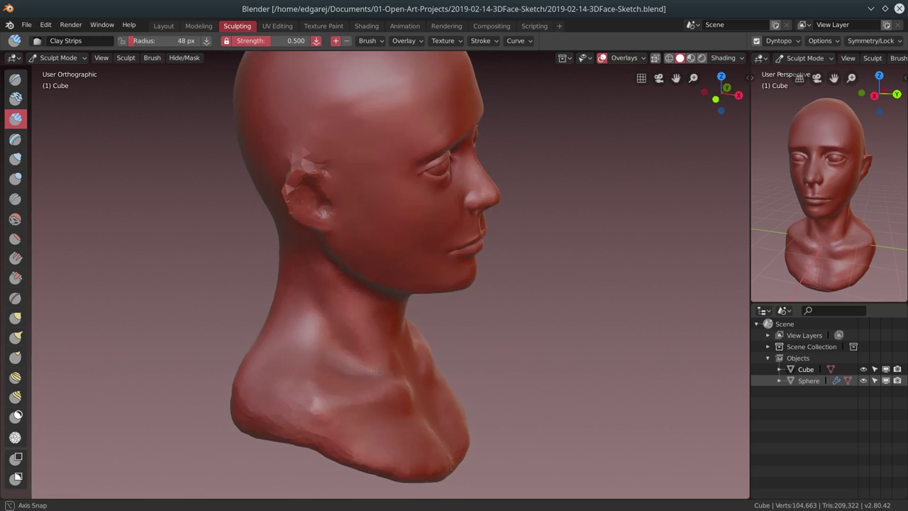
{"action": "mouse_move", "coordinate": [429, 450]}
{"action": "middle_mouse_down"}
{"action": "mouse_move", "coordinate": [559, 251]}
{"action": "mouse_move", "coordinate": [599, 217]}
{"action": "middle_mouse_up"}
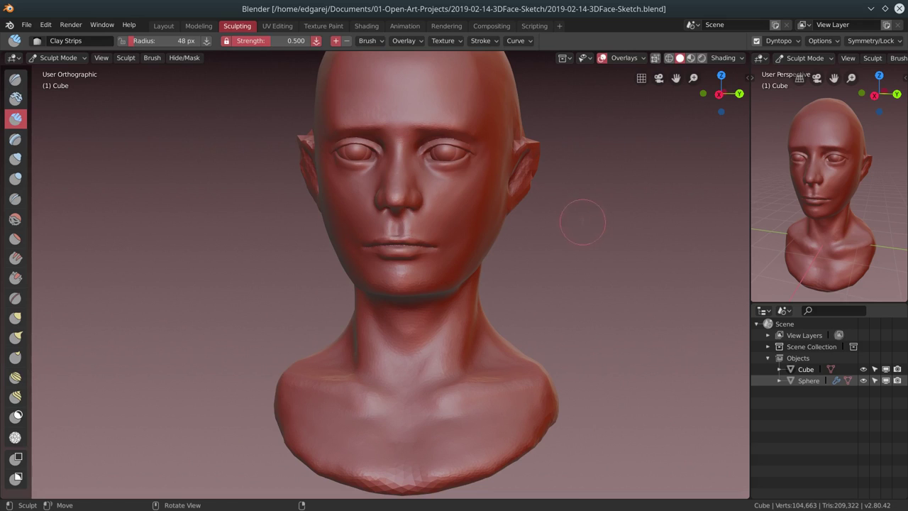
Add short Clay Strips strokes to the ear from three-quarter and side views
{"action": "scroll", "coordinate": [582, 222], "scroll_direction": "down", "scroll_amount": 5}
{"action": "middle_click_drag", "start_coordinate": [582, 222], "coordinate": [564, 270]}
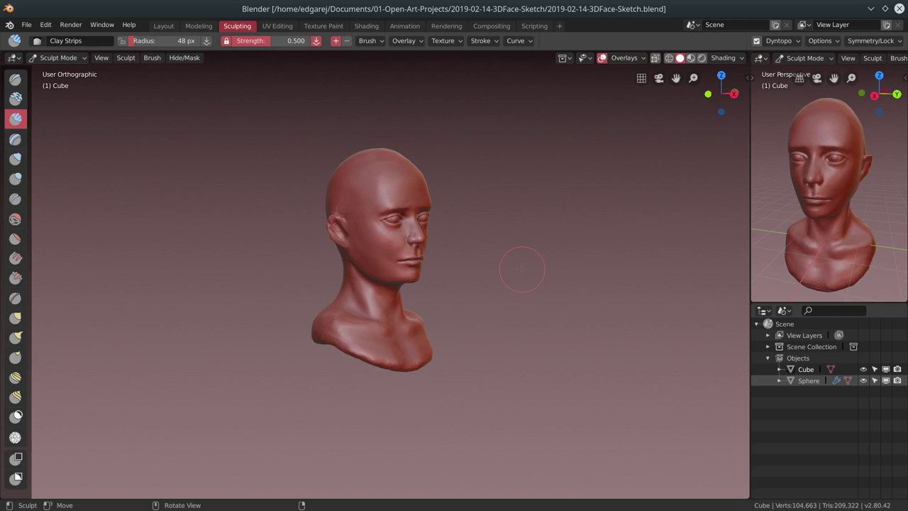
{"action": "mouse_move", "coordinate": [522, 268]}
{"action": "middle_mouse_down"}
{"action": "mouse_move", "coordinate": [548, 282]}
{"action": "mouse_move", "coordinate": [577, 262]}
{"action": "middle_mouse_up"}
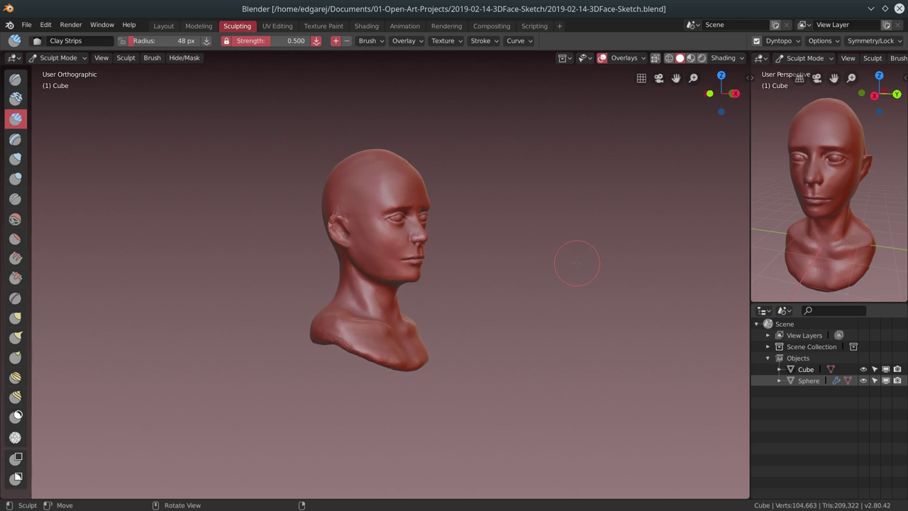
{"action": "mouse_move", "coordinate": [461, 238]}
{"action": "middle_mouse_down"}
{"action": "mouse_move", "coordinate": [532, 174]}
{"action": "mouse_move", "coordinate": [425, 213]}
{"action": "middle_mouse_up"}
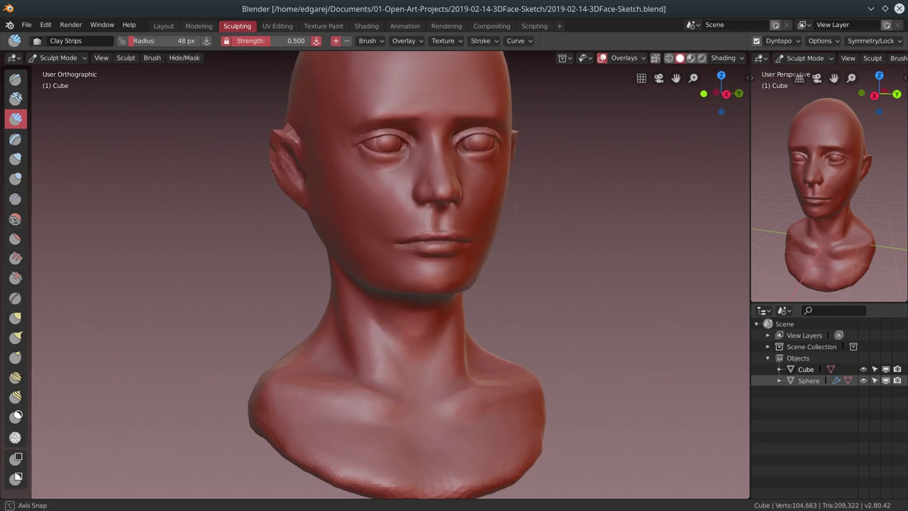
{"action": "mouse_move", "coordinate": [209, 194]}
{"action": "middle_mouse_down"}
{"action": "mouse_move", "coordinate": [397, 188]}
{"action": "mouse_move", "coordinate": [309, 146]}
{"action": "mouse_move", "coordinate": [390, 152]}
{"action": "middle_mouse_up"}
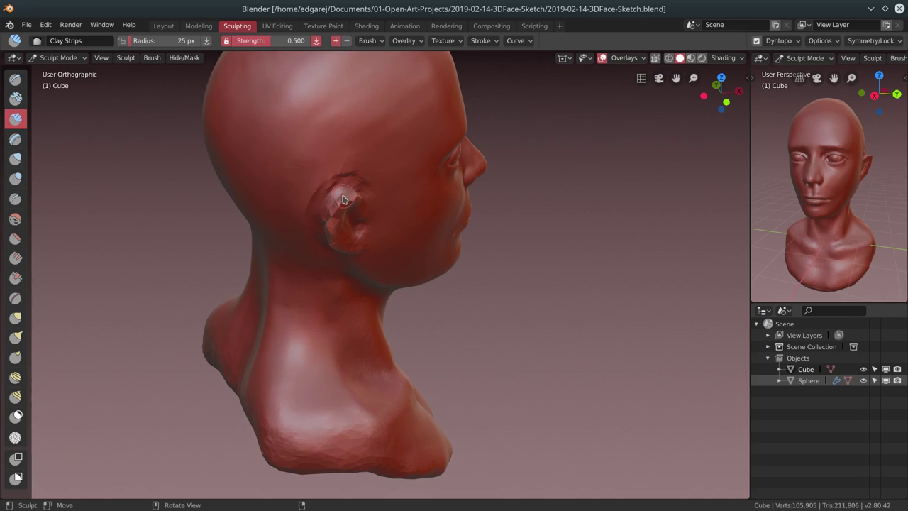
{"action": "left_click_drag", "start_coordinate": [335, 198], "coordinate": [354, 186]}
{"action": "mouse_move", "coordinate": [354, 185]}
{"action": "middle_mouse_down"}
{"action": "mouse_move", "coordinate": [384, 283]}
{"action": "mouse_move", "coordinate": [397, 212]}
{"action": "middle_mouse_up"}
{"action": "scroll", "coordinate": [397, 213], "scroll_direction": "up", "scroll_amount": 2}
{"action": "left_click_drag", "start_coordinate": [400, 234], "coordinate": [408, 169]}
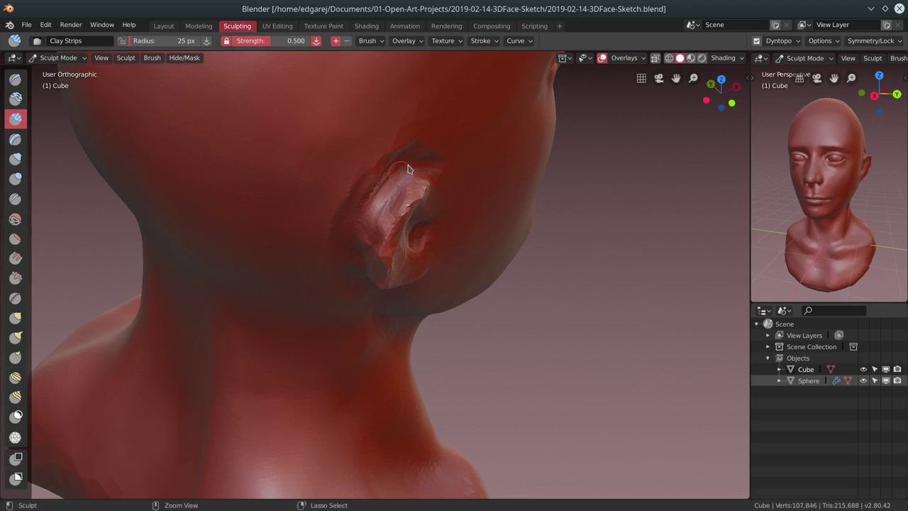
{"action": "mouse_move", "coordinate": [418, 167]}
{"action": "middle_mouse_down"}
{"action": "mouse_move", "coordinate": [364, 176]}
{"action": "mouse_move", "coordinate": [277, 263]}
{"action": "middle_mouse_up"}
Shrink the brush to 41 px and then 28 px, and sculpt the ear's rim
{"action": "key", "text": "f"}
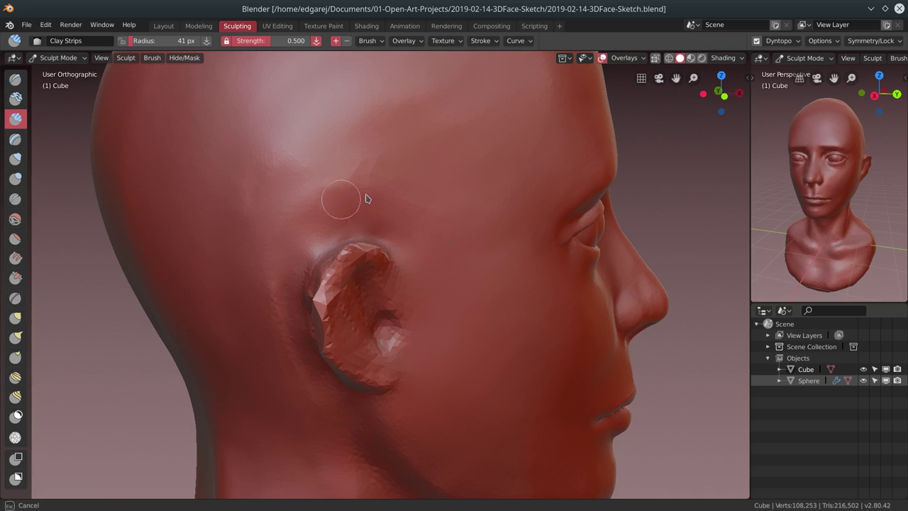
{"action": "mouse_move", "coordinate": [367, 198]}
{"action": "middle_mouse_down"}
{"action": "mouse_move", "coordinate": [333, 279]}
{"action": "mouse_move", "coordinate": [370, 367]}
{"action": "mouse_move", "coordinate": [509, 253]}
{"action": "middle_mouse_up"}
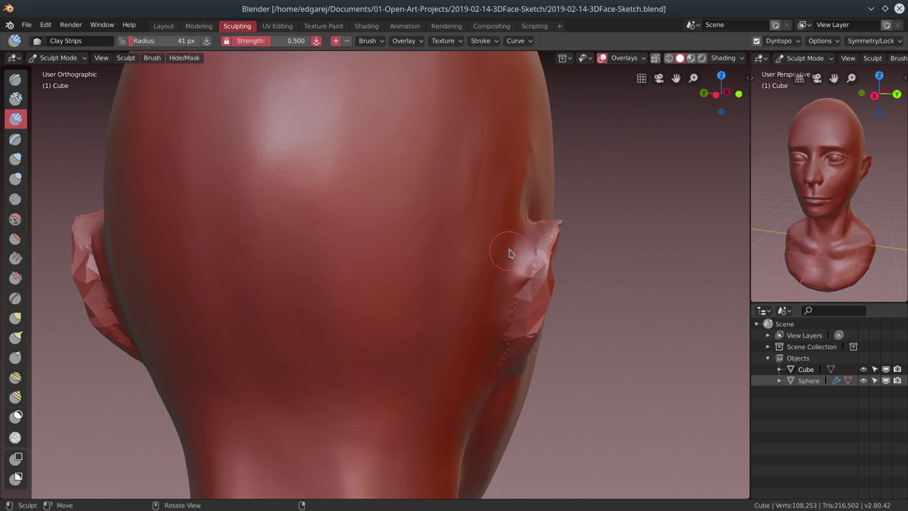
{"action": "key", "text": "f"}
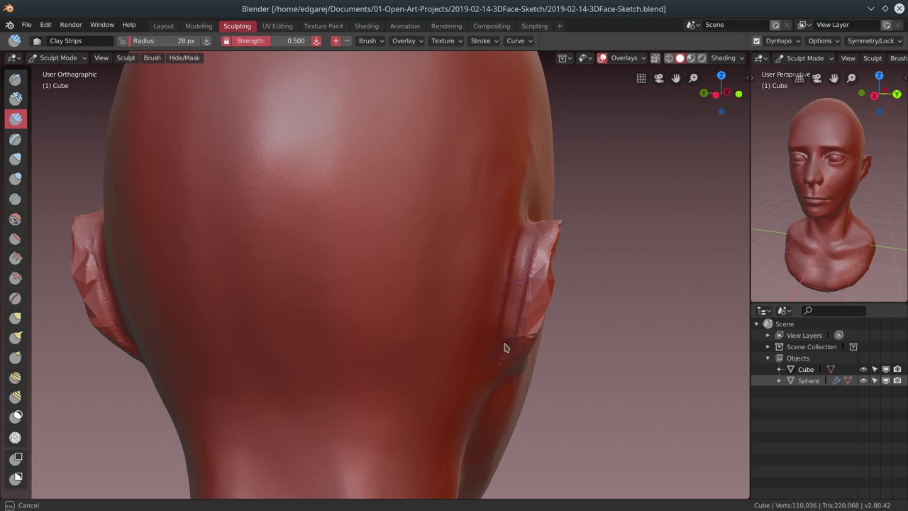
{"action": "middle_click_drag", "start_coordinate": [499, 370], "coordinate": [501, 191]}
{"action": "left_click_drag", "start_coordinate": [496, 191], "coordinate": [473, 217]}
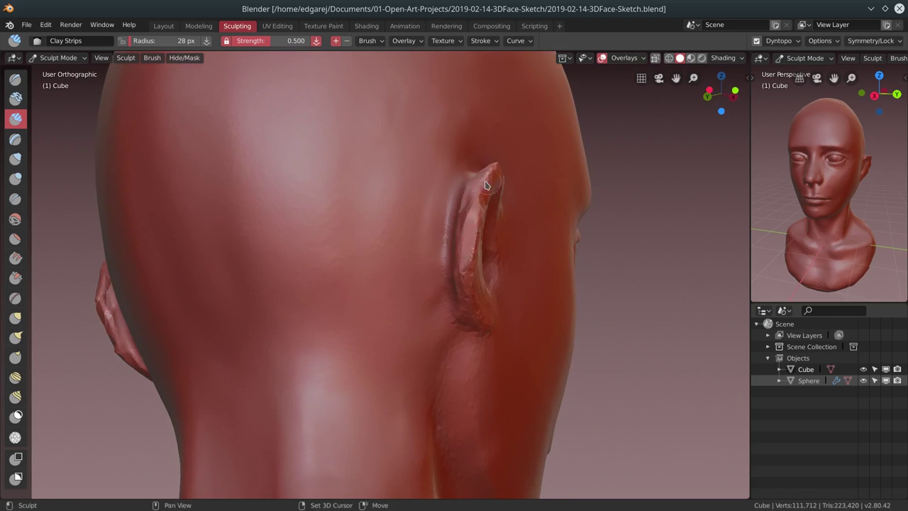
{"action": "mouse_move", "coordinate": [471, 204]}
{"action": "middle_mouse_down"}
{"action": "mouse_move", "coordinate": [441, 263]}
{"action": "mouse_move", "coordinate": [313, 207]}
{"action": "middle_mouse_up"}
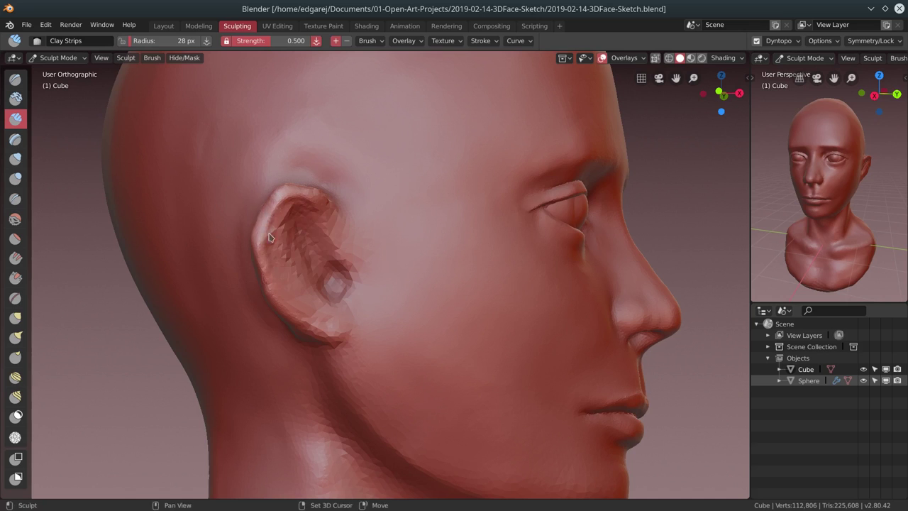
Shape the inner ear toward the ear hole, build up the upper ear, and smooth the inner crease
{"action": "left_click_drag", "start_coordinate": [268, 237], "coordinate": [338, 296], "text": "shift"}
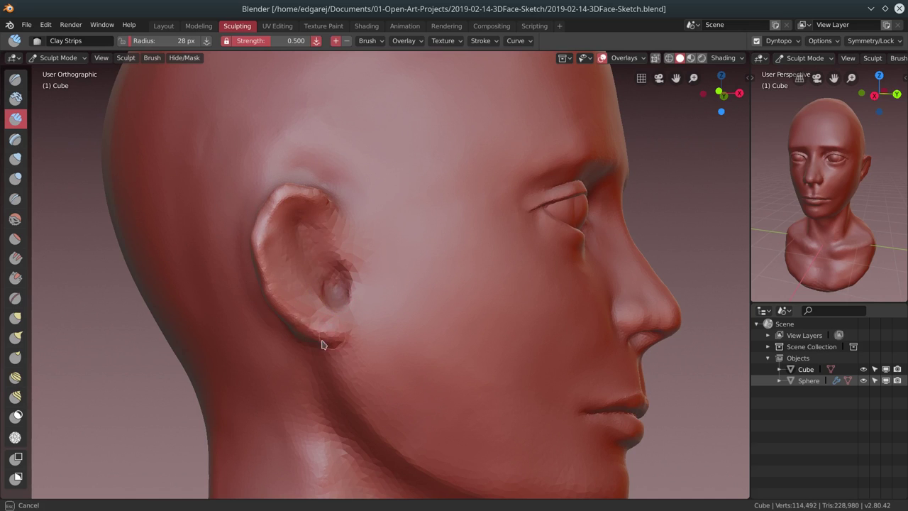
{"action": "middle_click_drag", "start_coordinate": [323, 317], "coordinate": [212, 323]}
{"action": "mouse_move", "coordinate": [213, 323]}
{"action": "left_mouse_down"}
{"action": "mouse_move", "coordinate": [233, 339]}
{"action": "mouse_move", "coordinate": [202, 333]}
{"action": "left_mouse_up"}
{"action": "middle_click_drag", "start_coordinate": [203, 333], "coordinate": [232, 241]}
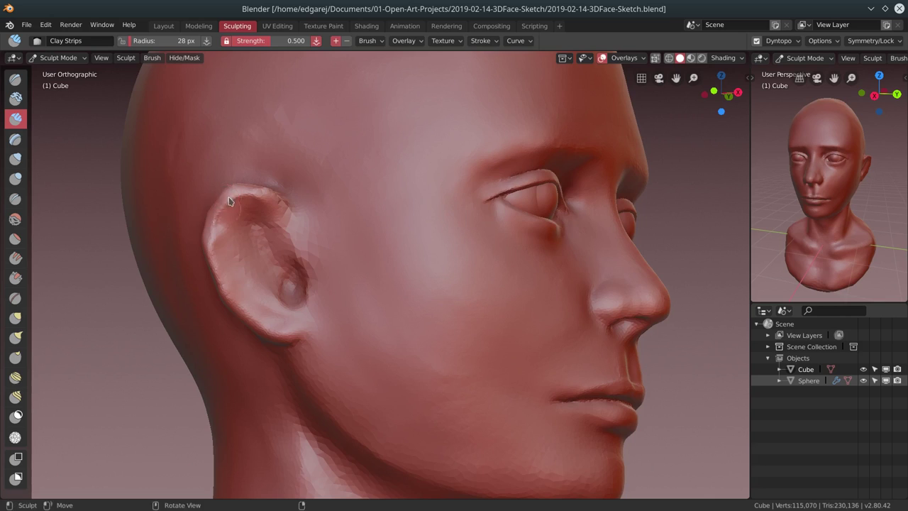
{"action": "left_click_drag", "start_coordinate": [229, 202], "coordinate": [249, 248]}
{"action": "middle_click_drag", "start_coordinate": [250, 247], "coordinate": [482, 252]}
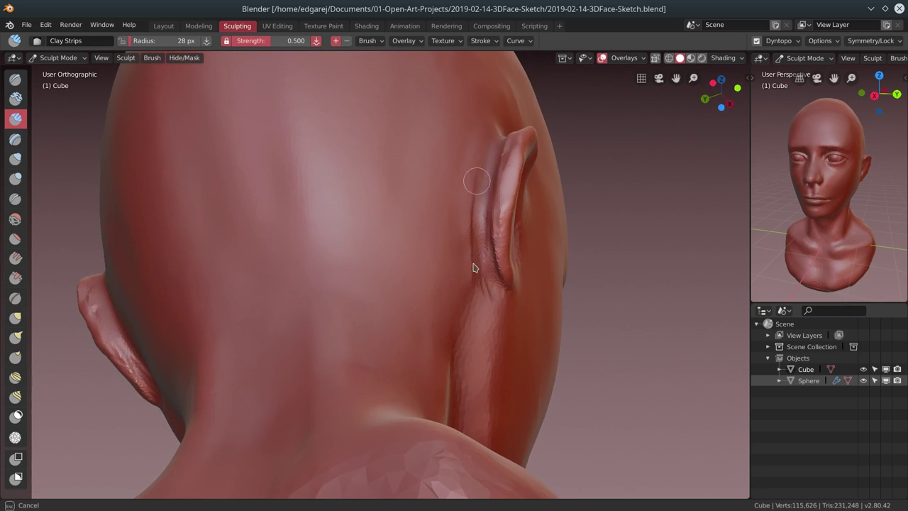
{"action": "left_click_drag", "start_coordinate": [475, 267], "coordinate": [492, 283], "text": "shift"}
Check the ear from several angles and reduce the brush radius to 22 px
{"action": "mouse_move", "coordinate": [504, 185]}
{"action": "middle_mouse_down"}
{"action": "mouse_move", "coordinate": [398, 228]}
{"action": "mouse_move", "coordinate": [273, 202]}
{"action": "middle_mouse_up"}
{"action": "mouse_move", "coordinate": [341, 297]}
{"action": "middle_mouse_down"}
{"action": "mouse_move", "coordinate": [359, 309]}
{"action": "mouse_move", "coordinate": [308, 290]}
{"action": "mouse_move", "coordinate": [284, 164]}
{"action": "middle_mouse_up"}
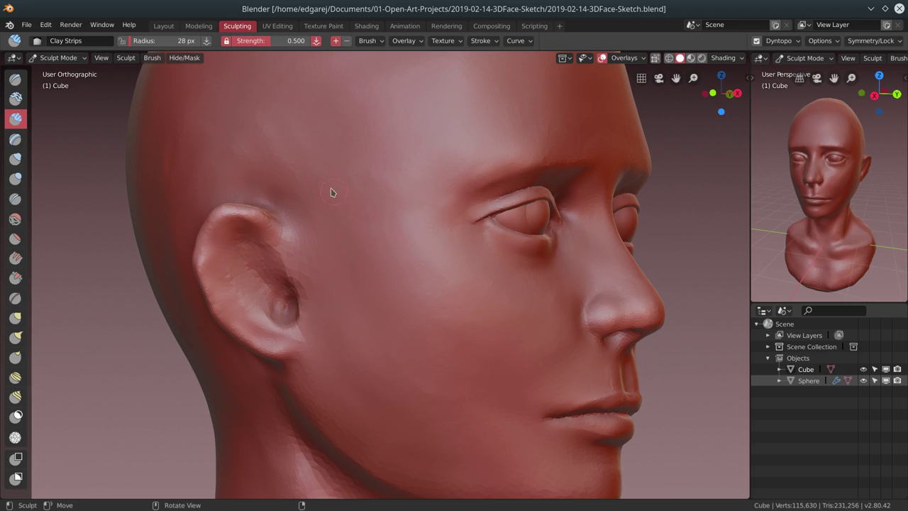
{"action": "middle_click_drag", "start_coordinate": [230, 250], "coordinate": [391, 269]}
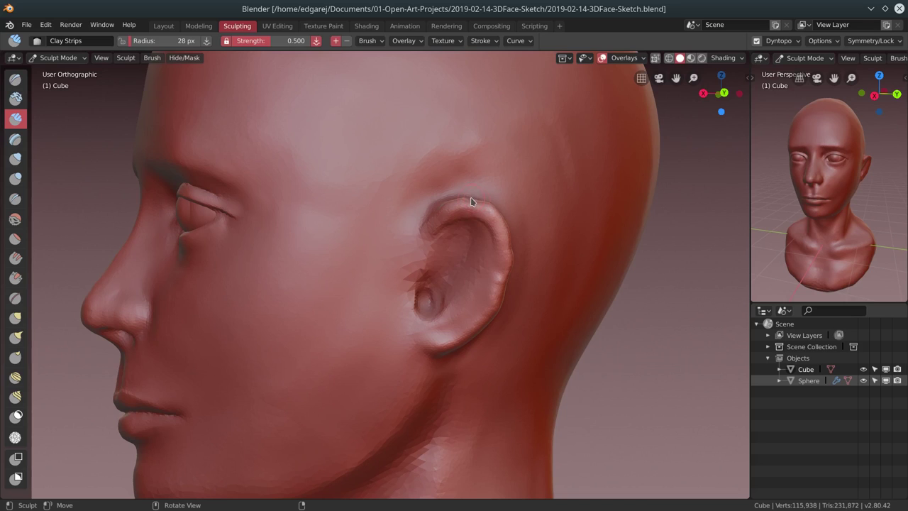
{"action": "left_click", "coordinate": [457, 246]}
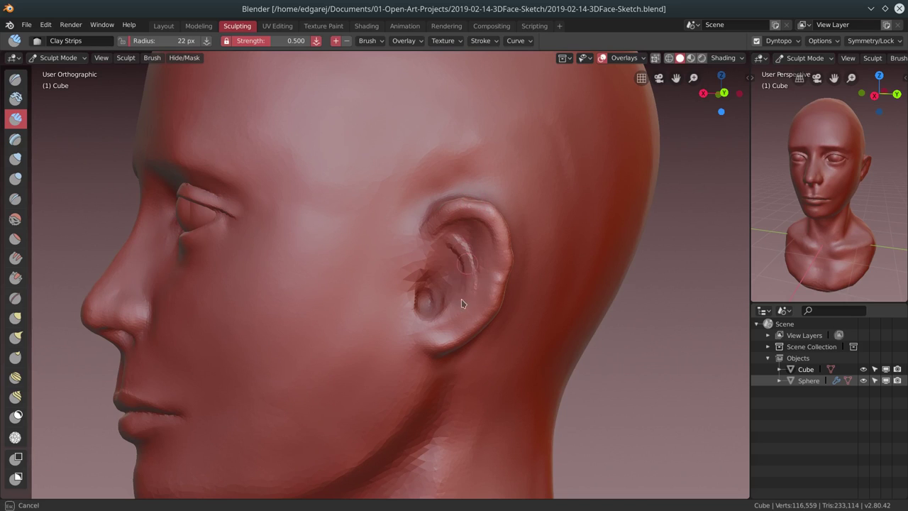
{"action": "middle_click_drag", "start_coordinate": [462, 255], "coordinate": [537, 262]}
{"action": "mouse_move", "coordinate": [491, 239]}
{"action": "middle_mouse_down"}
{"action": "mouse_move", "coordinate": [340, 298]}
{"action": "mouse_move", "coordinate": [268, 348]}
{"action": "middle_mouse_up"}
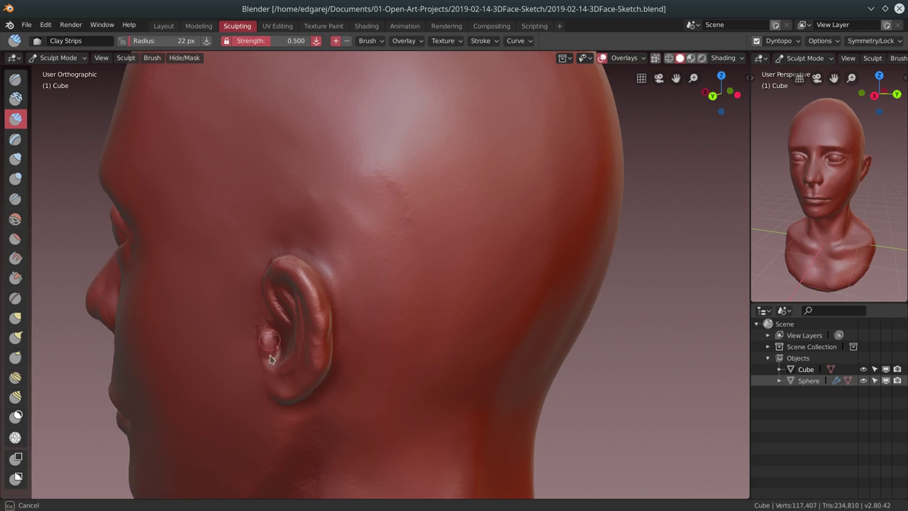
Switch to the Blob brush and add a small stroke on the ear
{"action": "left_click", "coordinate": [16, 178]}
{"action": "mouse_move", "coordinate": [307, 344]}
{"action": "middle_mouse_down"}
{"action": "mouse_move", "coordinate": [348, 306]}
{"action": "mouse_move", "coordinate": [551, 206]}
{"action": "middle_mouse_up"}
{"action": "left_click_drag", "start_coordinate": [551, 206], "coordinate": [541, 239]}
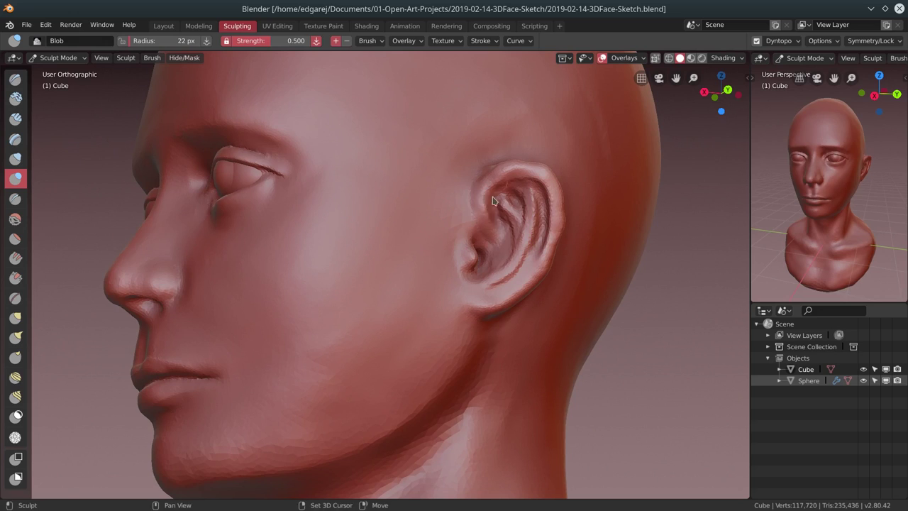
Reshape the ear's helix ridge with a Blob brush stroke
{"action": "left_click_drag", "start_coordinate": [520, 234], "coordinate": [543, 202]}
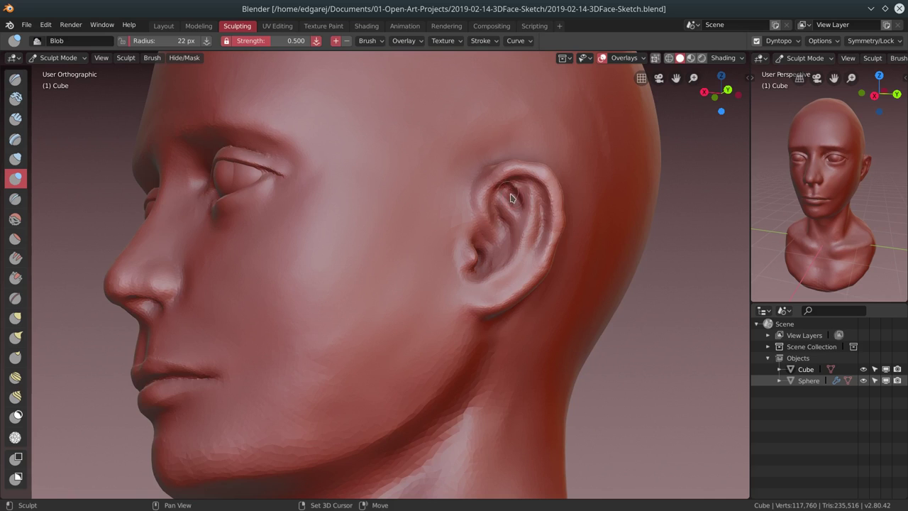
{"action": "middle_click_drag", "start_coordinate": [533, 235], "coordinate": [538, 257]}
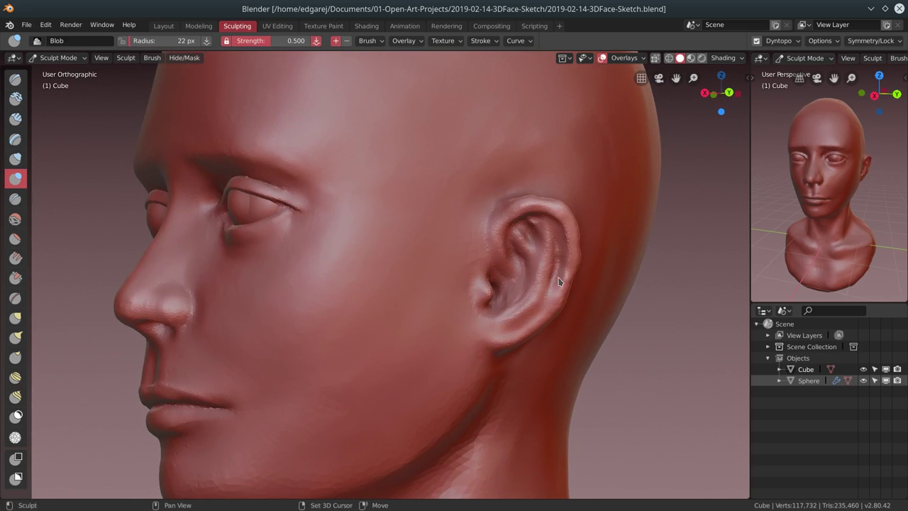
{"action": "middle_click_drag", "start_coordinate": [538, 204], "coordinate": [121, 325]}
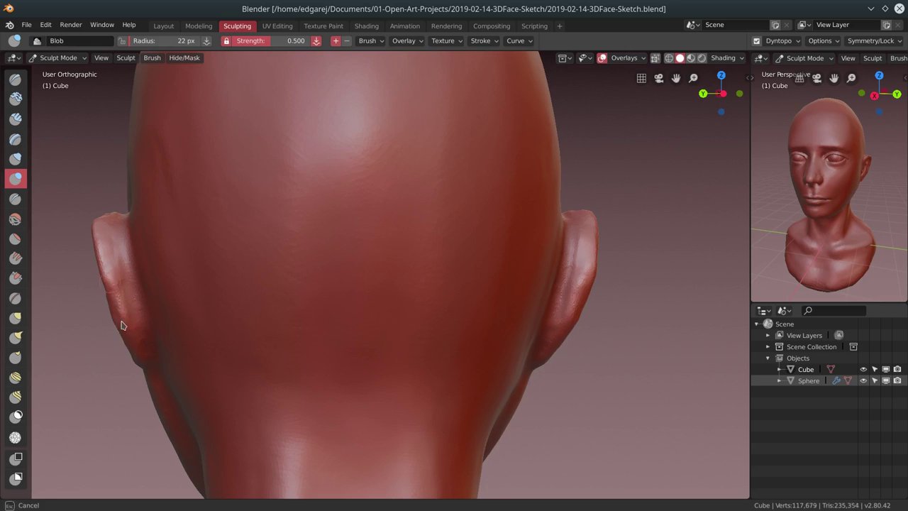
Orbit and zoom around the bust to inspect it from the back and three-quarter views
{"action": "scroll", "coordinate": [103, 231], "scroll_direction": "down", "scroll_amount": 5}
{"action": "mouse_move", "coordinate": [102, 231]}
{"action": "middle_mouse_down"}
{"action": "mouse_move", "coordinate": [545, 286]}
{"action": "mouse_move", "coordinate": [308, 328]}
{"action": "middle_mouse_up"}
{"action": "scroll", "coordinate": [307, 328], "scroll_direction": "up", "scroll_amount": 5}
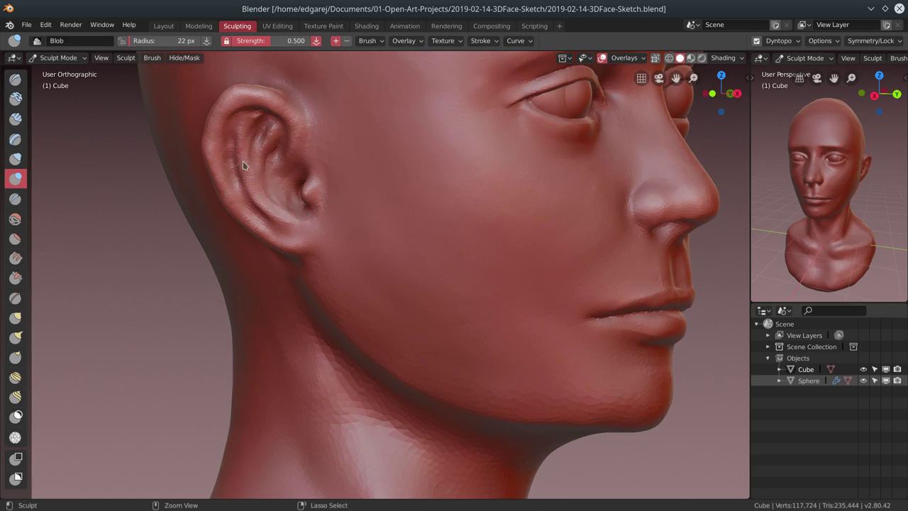
{"action": "scroll", "coordinate": [288, 163], "scroll_direction": "down", "scroll_amount": 5}
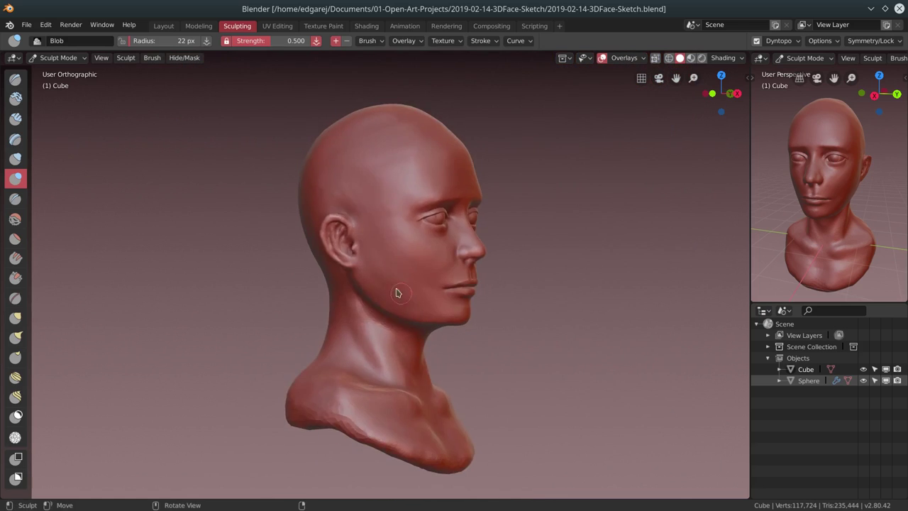
{"action": "mouse_move", "coordinate": [415, 348]}
{"action": "middle_mouse_down"}
{"action": "mouse_move", "coordinate": [552, 272]}
{"action": "mouse_move", "coordinate": [545, 280]}
{"action": "mouse_move", "coordinate": [555, 286]}
{"action": "mouse_move", "coordinate": [539, 284]}
{"action": "middle_mouse_up"}
{"action": "scroll", "coordinate": [543, 276], "scroll_direction": "down", "scroll_amount": 4}
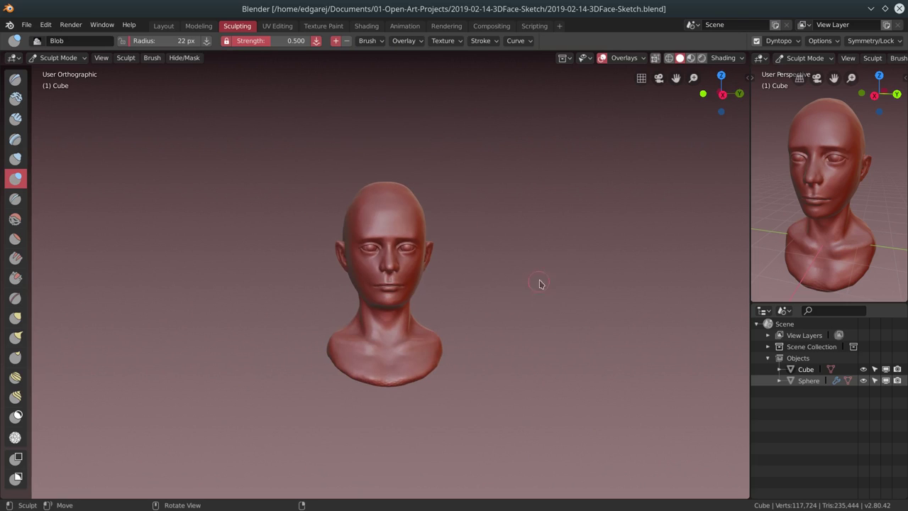
{"action": "left_click", "coordinate": [26, 24]}
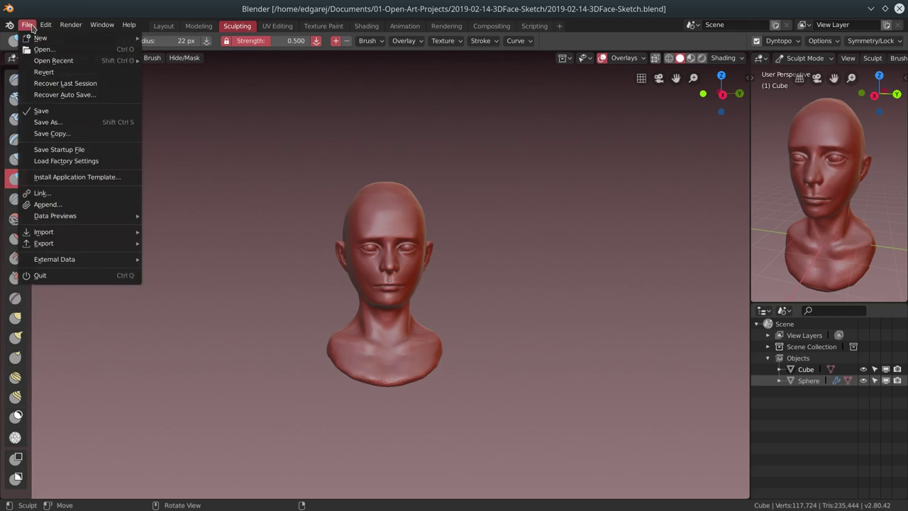
{"action": "mouse_move", "coordinate": [316, 178]}
{"action": "middle_mouse_down"}
{"action": "mouse_move", "coordinate": [379, 170]}
{"action": "mouse_move", "coordinate": [359, 171]}
{"action": "middle_mouse_up"}
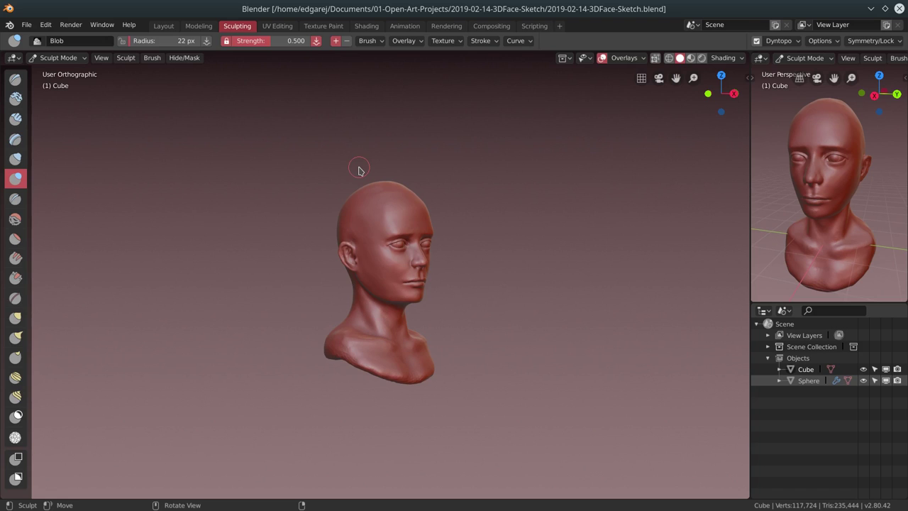
With the Mask brush, mask most of the head and face, then set the brush to 34 px
{"action": "left_click", "coordinate": [18, 417]}
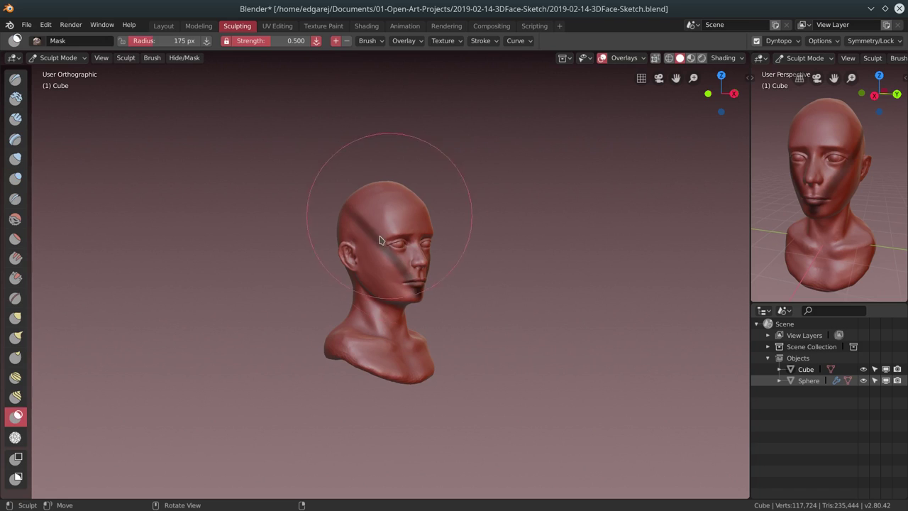
{"action": "mouse_move", "coordinate": [416, 223]}
{"action": "left_mouse_down"}
{"action": "mouse_move", "coordinate": [379, 233]}
{"action": "mouse_move", "coordinate": [416, 287]}
{"action": "mouse_move", "coordinate": [354, 341]}
{"action": "mouse_move", "coordinate": [405, 213]}
{"action": "mouse_move", "coordinate": [374, 193]}
{"action": "mouse_move", "coordinate": [398, 381]}
{"action": "left_mouse_up"}
{"action": "middle_click_drag", "start_coordinate": [397, 382], "coordinate": [452, 265]}
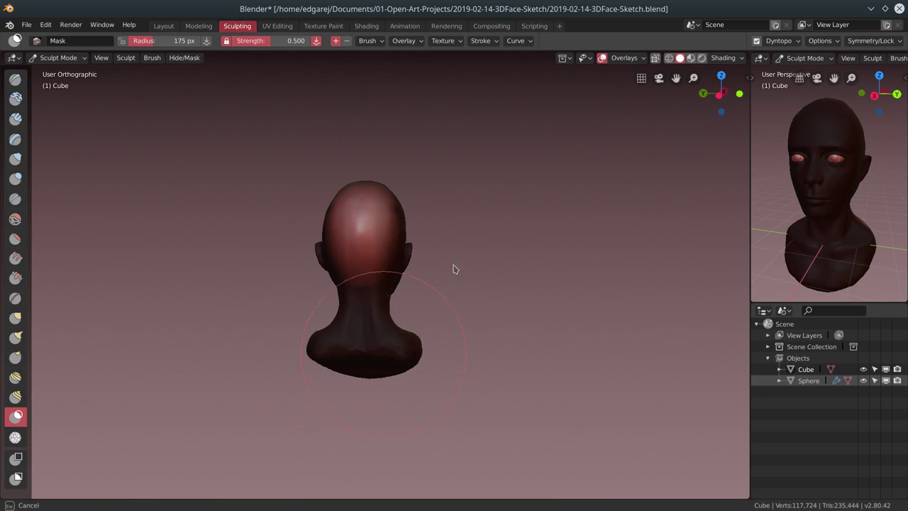
{"action": "key", "text": "f"}
{"action": "left_click", "coordinate": [185, 283]}
{"action": "scroll", "coordinate": [440, 303], "scroll_direction": "up", "scroll_amount": 5}
Clear the mask from the neck up, behind the ear, and along the hairline to the temple
{"action": "left_click_drag", "start_coordinate": [331, 267], "coordinate": [370, 263], "text": "ctrl"}
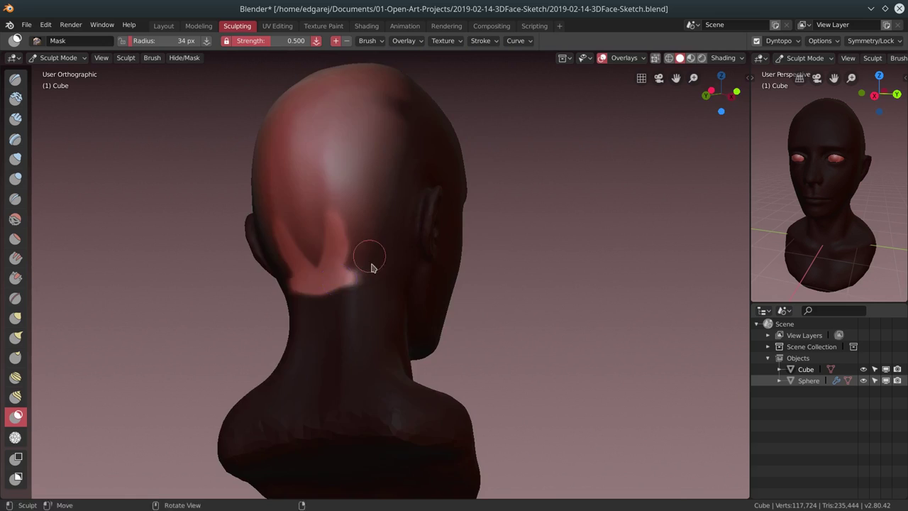
{"action": "middle_click_drag", "start_coordinate": [371, 263], "coordinate": [340, 284]}
{"action": "mouse_move", "coordinate": [341, 284]}
{"action": "left_mouse_down", "text": "ctrl"}
{"action": "mouse_move", "coordinate": [324, 290]}
{"action": "mouse_move", "coordinate": [355, 269]}
{"action": "left_mouse_up", "text": "ctrl"}
{"action": "middle_click_drag", "start_coordinate": [354, 270], "coordinate": [387, 238]}
{"action": "mouse_move", "coordinate": [388, 238]}
{"action": "left_mouse_down", "text": "ctrl"}
{"action": "mouse_move", "coordinate": [409, 178]}
{"action": "mouse_move", "coordinate": [300, 267]}
{"action": "mouse_move", "coordinate": [296, 248]}
{"action": "left_mouse_up", "text": "ctrl"}
{"action": "middle_click_drag", "start_coordinate": [296, 247], "coordinate": [362, 193]}
{"action": "left_click_drag", "start_coordinate": [362, 193], "coordinate": [385, 203], "text": "ctrl"}
{"action": "middle_click_drag", "start_coordinate": [385, 203], "coordinate": [383, 205]}
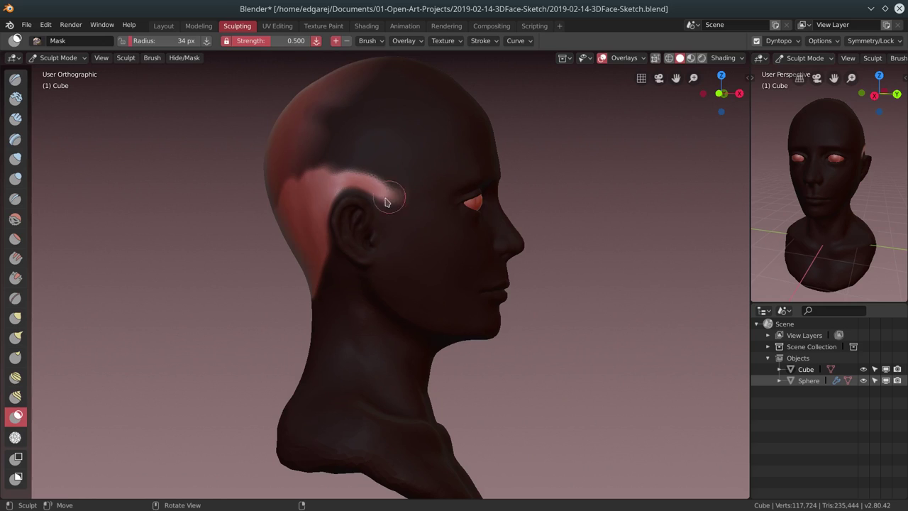
{"action": "left_click_drag", "start_coordinate": [383, 205], "coordinate": [469, 90], "text": "ctrl"}
Clear the mask over the top and back of the head, touching up the hairline
{"action": "mouse_move", "coordinate": [469, 90]}
{"action": "middle_mouse_down"}
{"action": "mouse_move", "coordinate": [399, 119]}
{"action": "mouse_move", "coordinate": [426, 107]}
{"action": "middle_mouse_up"}
{"action": "left_click_drag", "start_coordinate": [425, 106], "coordinate": [468, 100], "text": "ctrl"}
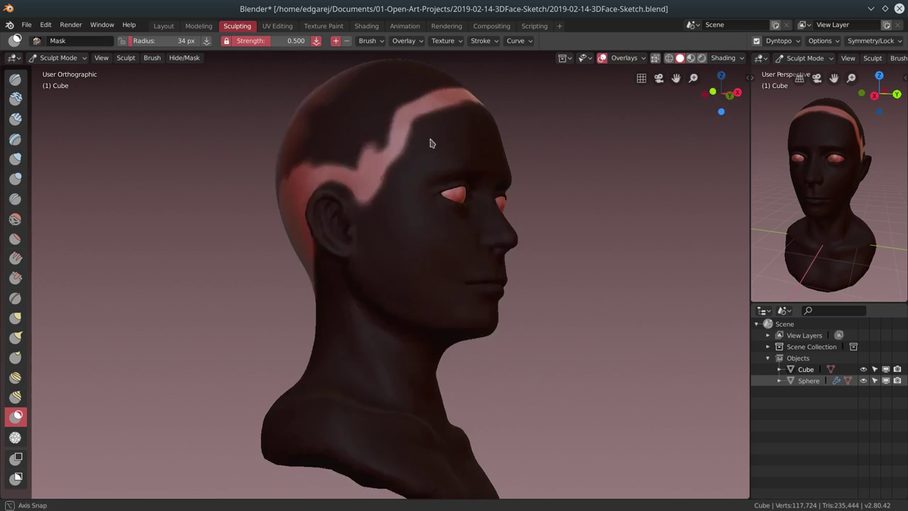
{"action": "mouse_move", "coordinate": [468, 99]}
{"action": "middle_mouse_down"}
{"action": "mouse_move", "coordinate": [430, 141]}
{"action": "mouse_move", "coordinate": [439, 178]}
{"action": "middle_mouse_up"}
{"action": "left_click_drag", "start_coordinate": [438, 179], "coordinate": [428, 180]}
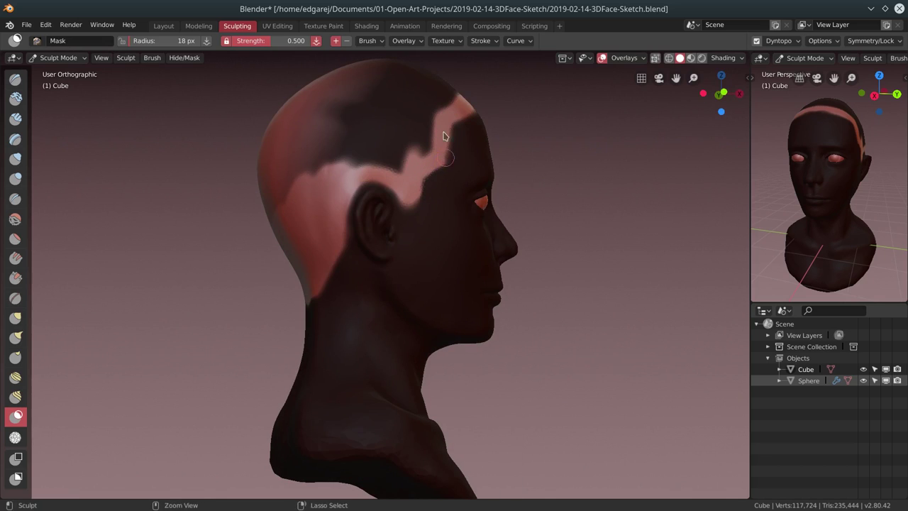
{"action": "middle_click_drag", "start_coordinate": [415, 208], "coordinate": [387, 252]}
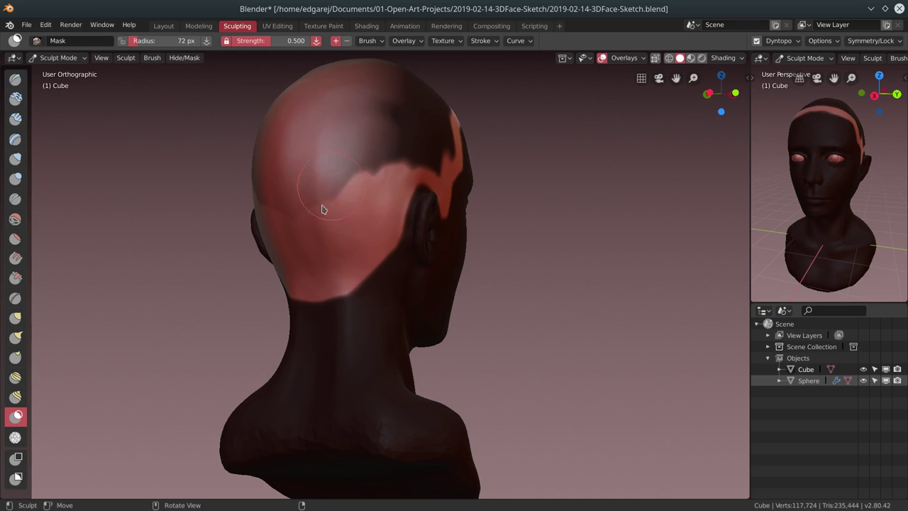
{"action": "left_click_drag", "start_coordinate": [322, 209], "coordinate": [365, 162], "text": "ctrl"}
{"action": "middle_click_drag", "start_coordinate": [364, 163], "coordinate": [348, 162]}
Resize the mask brush, clear the crown's remaining mask, and paint mask along the hairline
{"action": "key", "text": "f"}
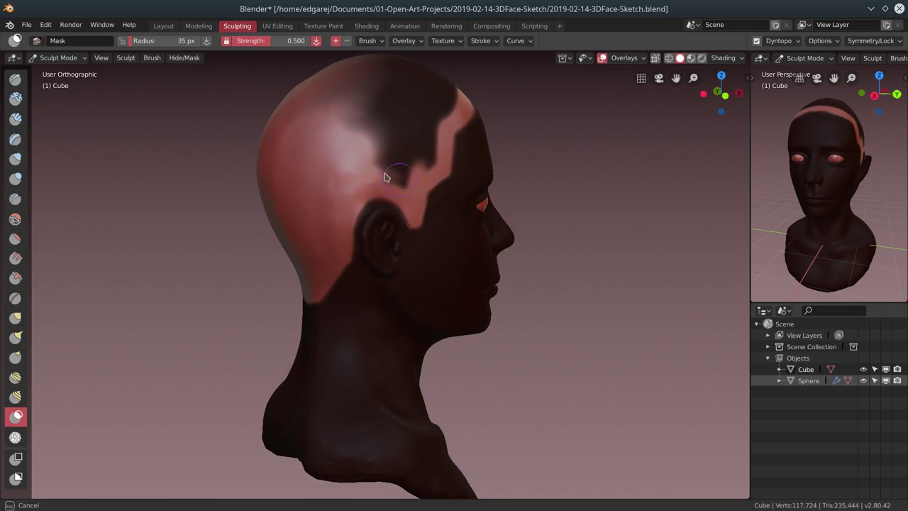
{"action": "mouse_move", "coordinate": [385, 177]}
{"action": "left_mouse_down", "text": "ctrl"}
{"action": "mouse_move", "coordinate": [444, 146]}
{"action": "mouse_move", "coordinate": [362, 146]}
{"action": "mouse_move", "coordinate": [433, 107]}
{"action": "mouse_move", "coordinate": [420, 99]}
{"action": "left_mouse_up", "text": "ctrl"}
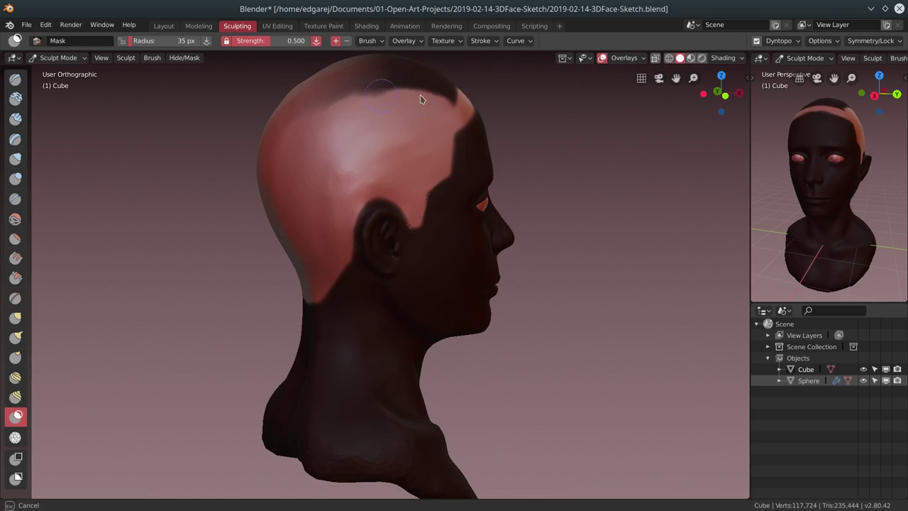
{"action": "middle_click_drag", "start_coordinate": [420, 99], "coordinate": [471, 188]}
{"action": "left_click_drag", "start_coordinate": [472, 188], "coordinate": [312, 170], "text": "ctrl"}
{"action": "middle_click_drag", "start_coordinate": [312, 170], "coordinate": [387, 211]}
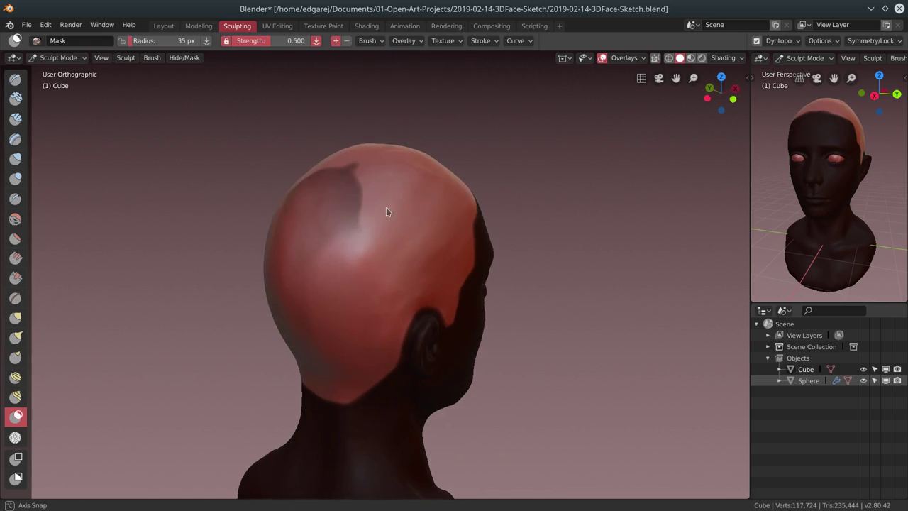
{"action": "left_click_drag", "start_coordinate": [386, 211], "coordinate": [329, 192], "text": "ctrl"}
{"action": "middle_click_drag", "start_coordinate": [328, 193], "coordinate": [334, 182]}
{"action": "mouse_move", "coordinate": [425, 233]}
{"action": "middle_mouse_down"}
{"action": "mouse_move", "coordinate": [386, 222]}
{"action": "mouse_move", "coordinate": [380, 232]}
{"action": "middle_mouse_up"}
{"action": "mouse_move", "coordinate": [380, 231]}
{"action": "left_mouse_down"}
{"action": "mouse_move", "coordinate": [429, 207]}
{"action": "mouse_move", "coordinate": [435, 215]}
{"action": "mouse_move", "coordinate": [388, 227]}
{"action": "left_mouse_up"}
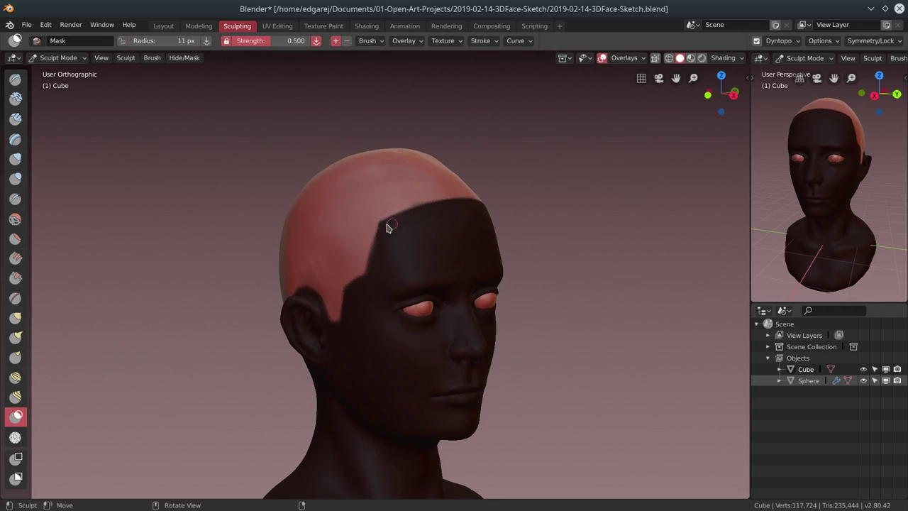
{"action": "mouse_move", "coordinate": [388, 227]}
{"action": "middle_mouse_down"}
{"action": "mouse_move", "coordinate": [428, 218]}
{"action": "mouse_move", "coordinate": [399, 218]}
{"action": "mouse_move", "coordinate": [410, 212]}
{"action": "mouse_move", "coordinate": [553, 185]}
{"action": "middle_mouse_up"}
Save the file as 2019-02-14-3DFace-Sketch02.blend and switch back to the Clay Strips brush
{"action": "scroll", "coordinate": [553, 185], "scroll_direction": "down", "scroll_amount": 3}
{"action": "left_click", "coordinate": [26, 25]}
{"action": "left_click", "coordinate": [42, 111]}
{"action": "left_click", "coordinate": [26, 25]}
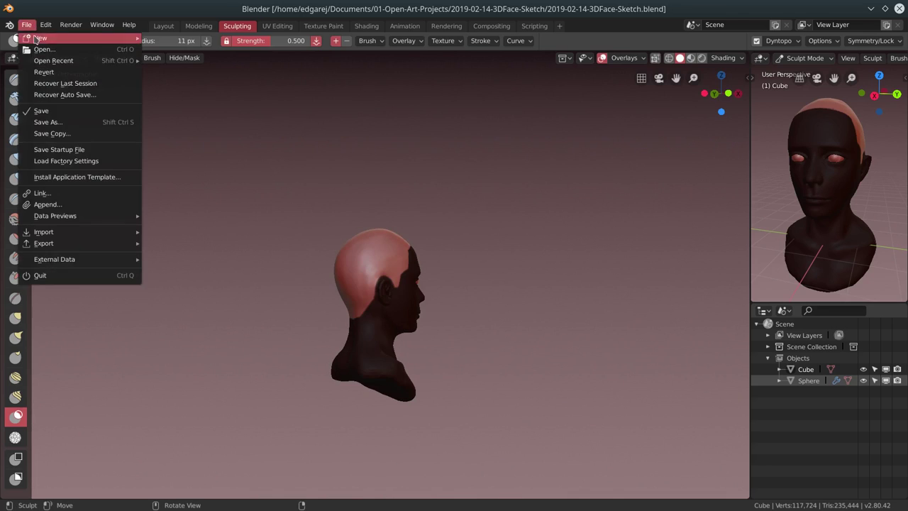
{"action": "left_click", "coordinate": [48, 122]}
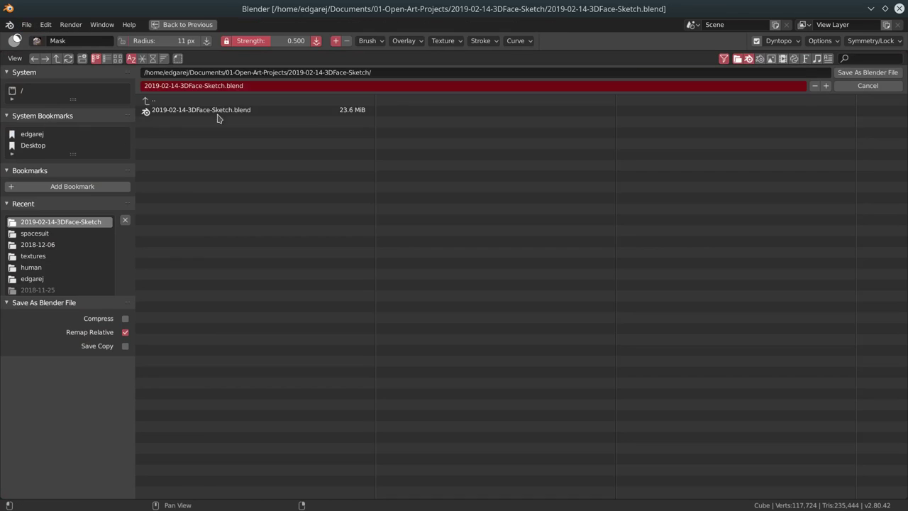
{"action": "left_click", "coordinate": [857, 73]}
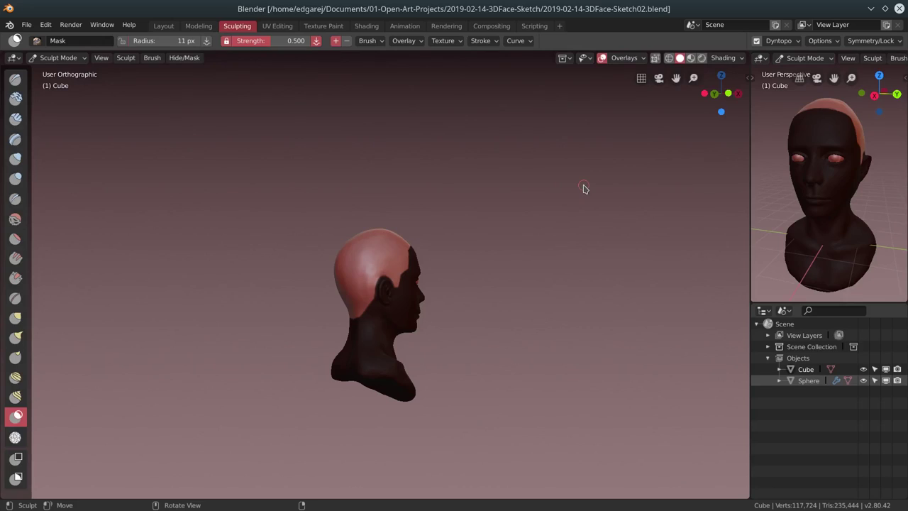
{"action": "left_click", "coordinate": [15, 118]}
{"action": "middle_click_drag", "start_coordinate": [372, 273], "coordinate": [387, 270]}
Set the clay brush to 29 px and sculpt strand grooves across the scalp above the ear
{"action": "key", "text": "f"}
{"action": "left_click", "coordinate": [395, 262]}
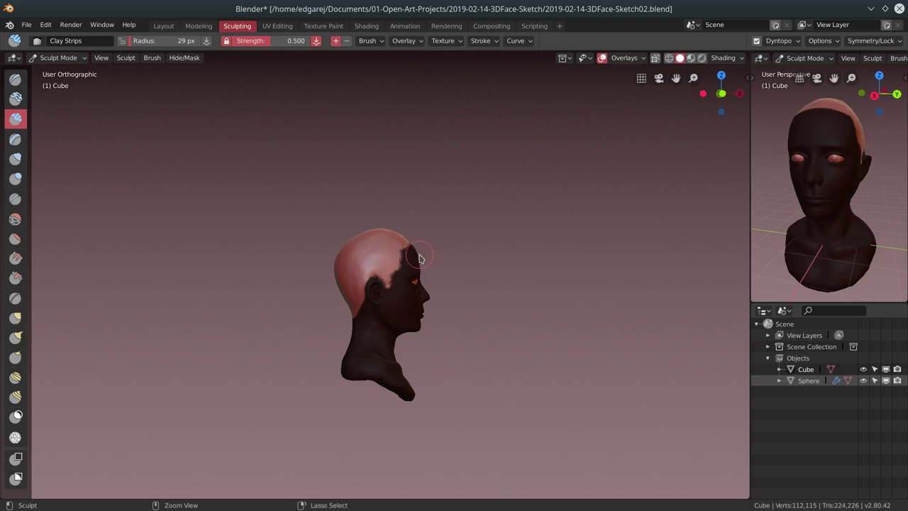
{"action": "left_click", "coordinate": [418, 258]}
{"action": "left_click", "coordinate": [778, 41]}
{"action": "scroll", "coordinate": [482, 235], "scroll_direction": "up", "scroll_amount": 2}
{"action": "scroll", "coordinate": [461, 215], "scroll_direction": "up", "scroll_amount": 4}
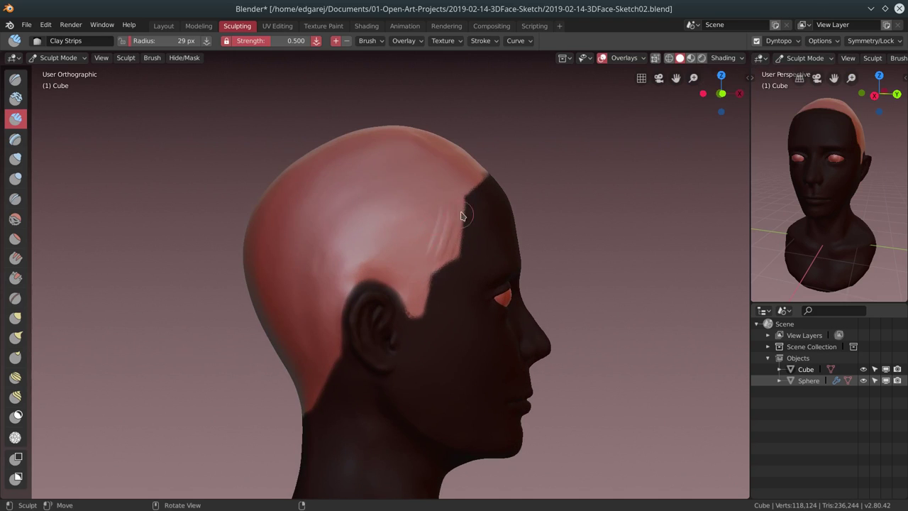
{"action": "left_click_drag", "start_coordinate": [461, 216], "coordinate": [383, 263]}
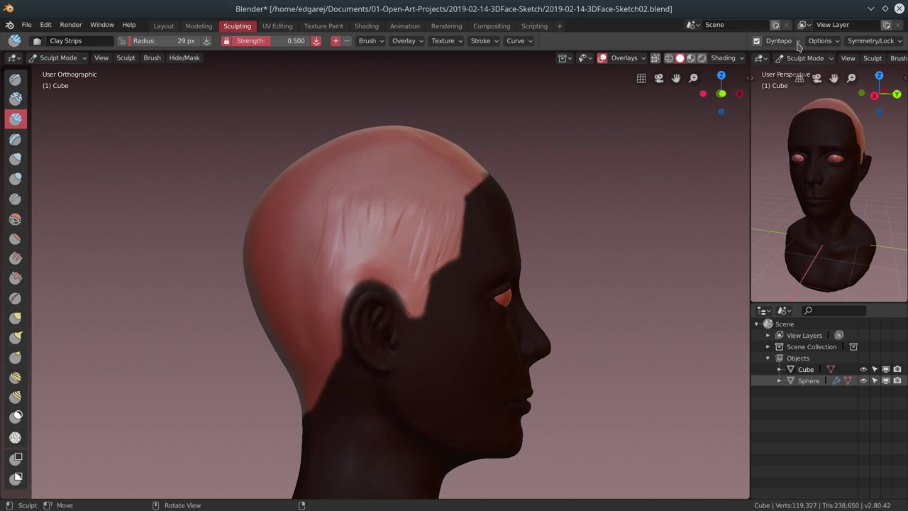
{"action": "left_click_drag", "start_coordinate": [412, 203], "coordinate": [330, 256]}
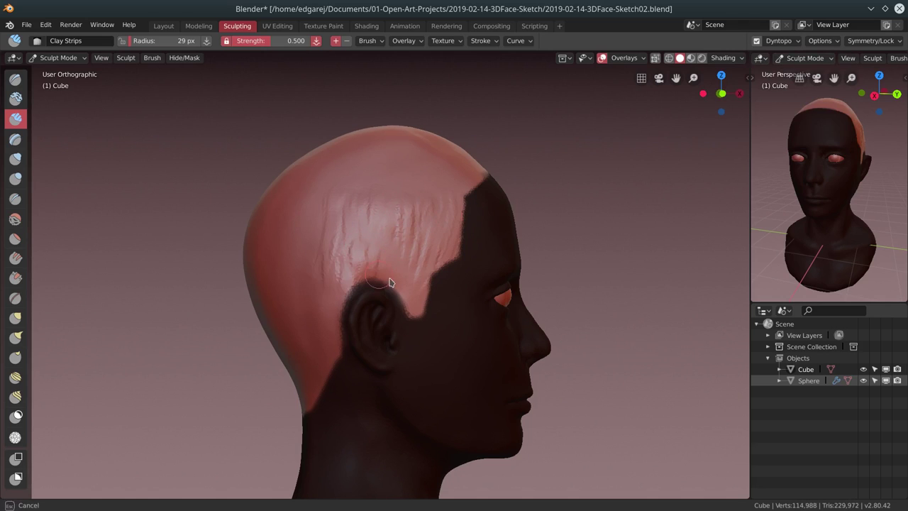
{"action": "left_click_drag", "start_coordinate": [389, 282], "coordinate": [416, 277]}
Add vertical hair strands on the lower back of the head
{"action": "middle_click_drag", "start_coordinate": [411, 277], "coordinate": [348, 334]}
{"action": "left_click_drag", "start_coordinate": [341, 358], "coordinate": [376, 397]}
{"action": "left_click_drag", "start_coordinate": [399, 328], "coordinate": [366, 300]}
{"action": "left_click_drag", "start_coordinate": [305, 312], "coordinate": [364, 339]}
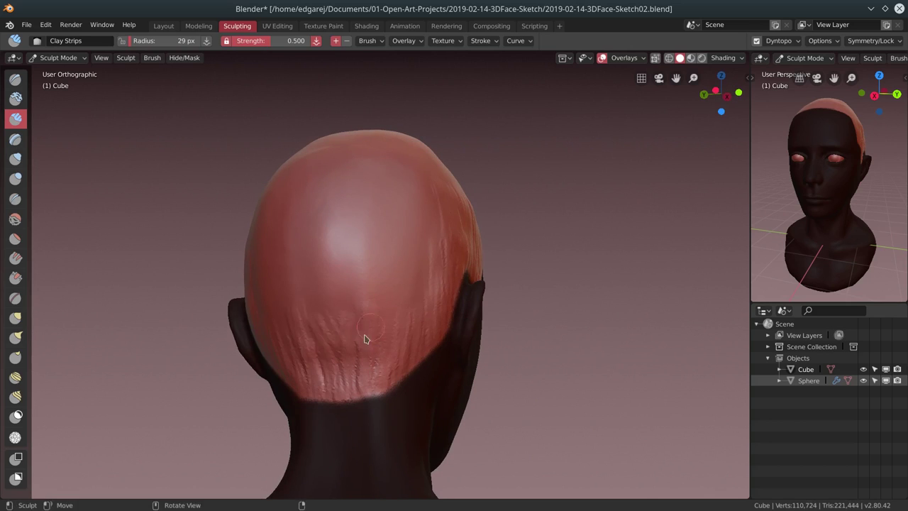
{"action": "left_click_drag", "start_coordinate": [298, 332], "coordinate": [346, 358]}
Try the Layer brush, undo its two raised bumps, and check the brush settings in the side panel
{"action": "key", "text": "l"}
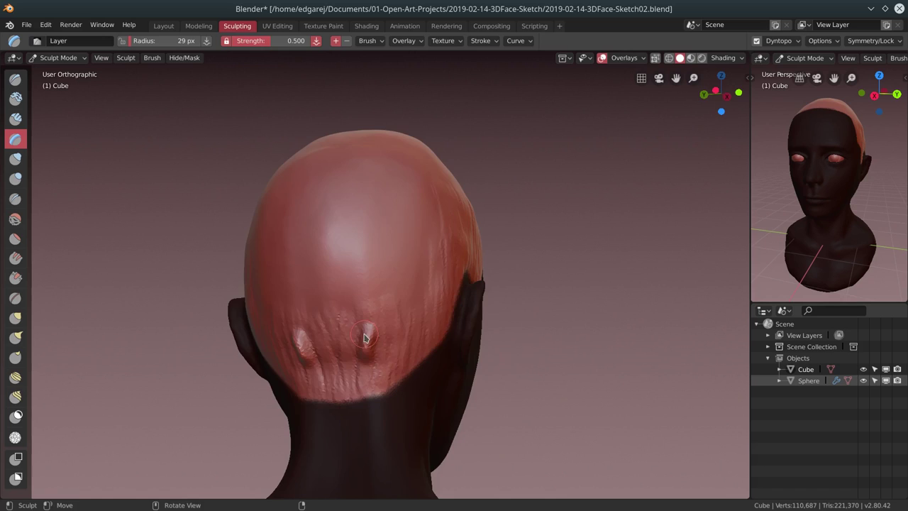
{"action": "middle_click_drag", "start_coordinate": [363, 337], "coordinate": [377, 354]}
{"action": "key", "text": "ctrl+z"}
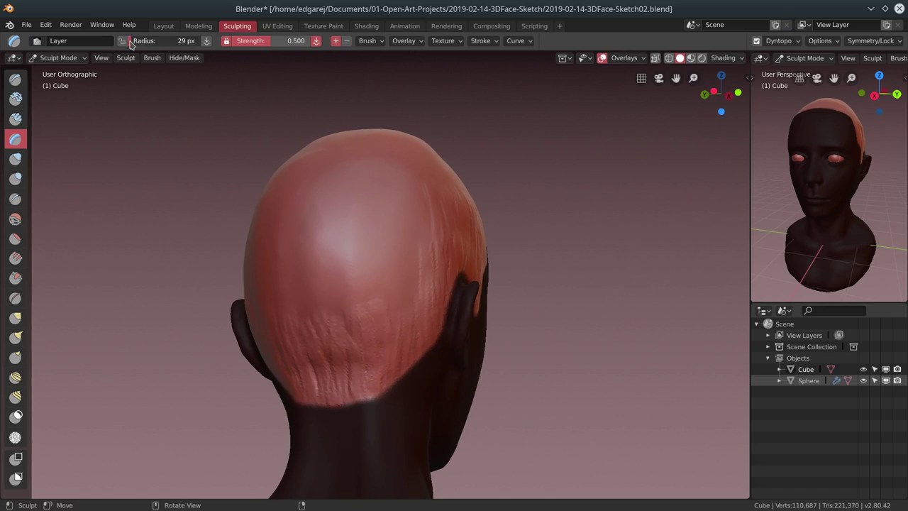
{"action": "left_click", "coordinate": [171, 41]}
{"action": "type", "text": "5"}
{"action": "key", "text": "Return"}
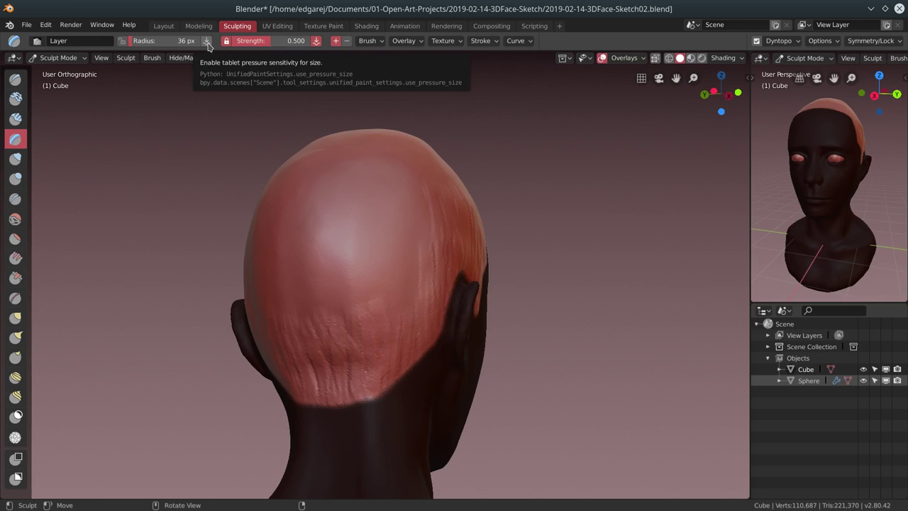
{"action": "left_click", "coordinate": [763, 310]}
{"action": "left_click", "coordinate": [709, 224]}
{"action": "scroll", "coordinate": [883, 409], "scroll_direction": "down", "scroll_amount": 5}
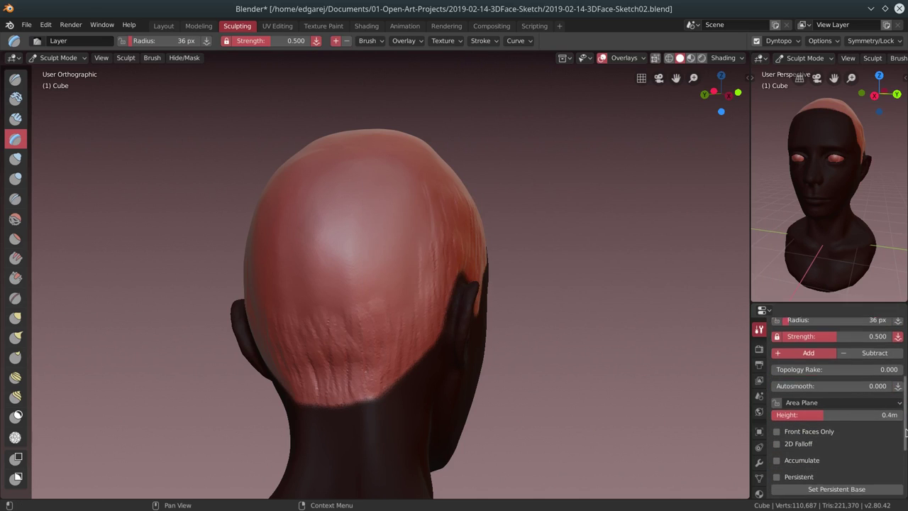
Return to Clay Strips and add strand detail across the back of the head
{"action": "left_click", "coordinate": [15, 377]}
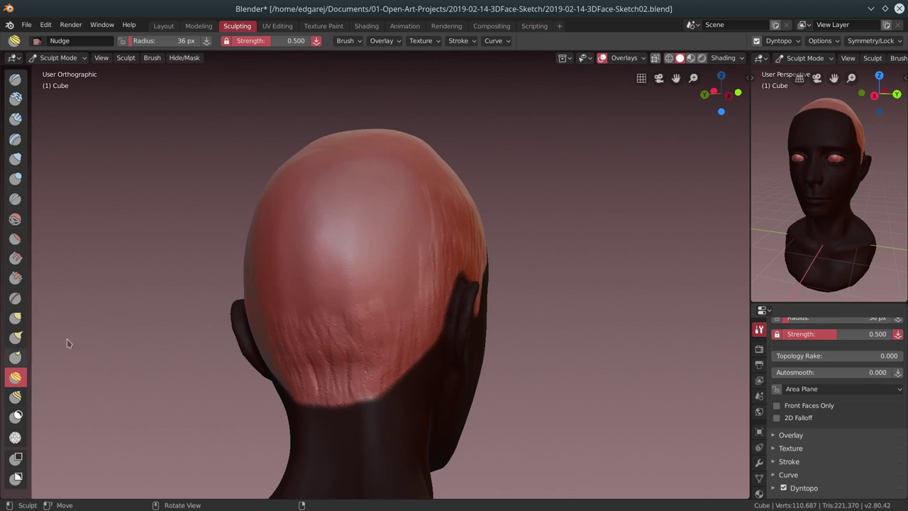
{"action": "left_click", "coordinate": [15, 118]}
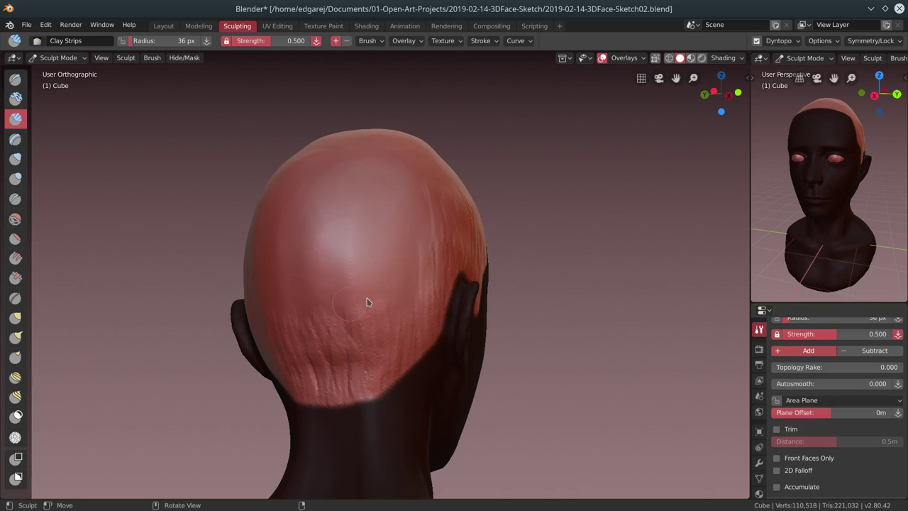
{"action": "mouse_move", "coordinate": [366, 284]}
{"action": "left_mouse_down"}
{"action": "mouse_move", "coordinate": [314, 324]}
{"action": "mouse_move", "coordinate": [411, 320]}
{"action": "left_mouse_up"}
{"action": "middle_click_drag", "start_coordinate": [412, 320], "coordinate": [330, 324]}
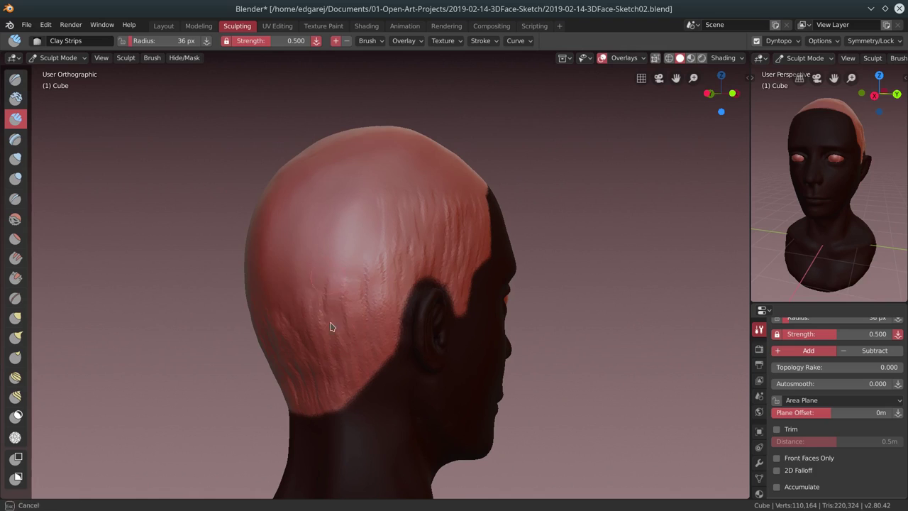
{"action": "left_click_drag", "start_coordinate": [263, 326], "coordinate": [373, 291]}
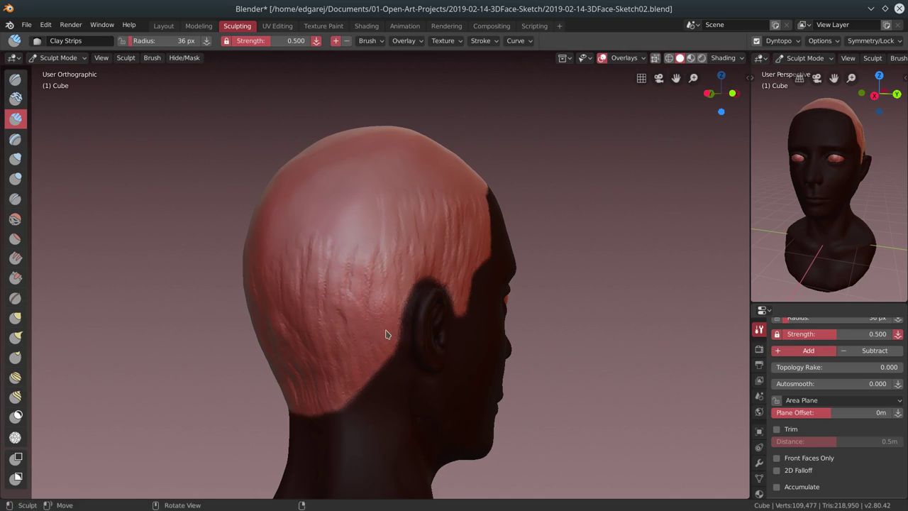
{"action": "middle_click_drag", "start_coordinate": [373, 291], "coordinate": [356, 208]}
Add small strands on the back of the head from a straight back view
{"action": "left_click_drag", "start_coordinate": [426, 239], "coordinate": [439, 227]}
{"action": "middle_click_drag", "start_coordinate": [433, 234], "coordinate": [385, 248]}
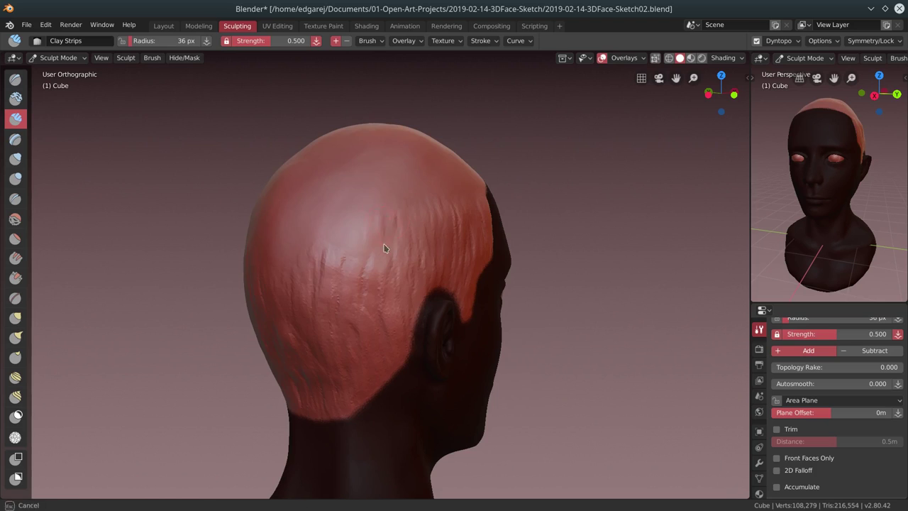
{"action": "left_click_drag", "start_coordinate": [368, 294], "coordinate": [362, 248]}
{"action": "middle_click_drag", "start_coordinate": [361, 248], "coordinate": [387, 203]}
{"action": "left_click_drag", "start_coordinate": [347, 202], "coordinate": [361, 196]}
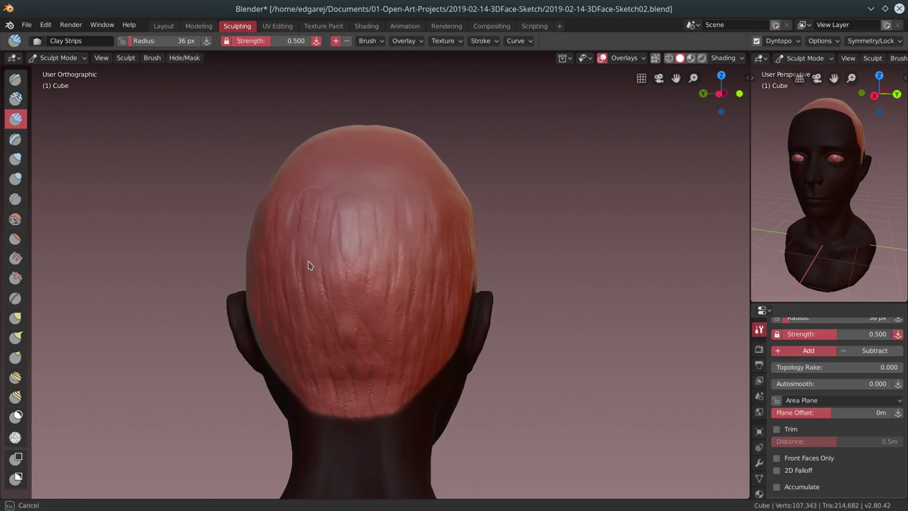
{"action": "middle_click_drag", "start_coordinate": [361, 197], "coordinate": [366, 197]}
{"action": "mouse_move", "coordinate": [426, 205]}
{"action": "middle_mouse_down"}
{"action": "mouse_move", "coordinate": [461, 188]}
{"action": "mouse_move", "coordinate": [395, 186]}
{"action": "mouse_move", "coordinate": [547, 189]}
{"action": "mouse_move", "coordinate": [213, 177]}
{"action": "middle_mouse_up"}
Puff up the hair volume on top of the head with the Inflate brush
{"action": "left_click", "coordinate": [16, 159]}
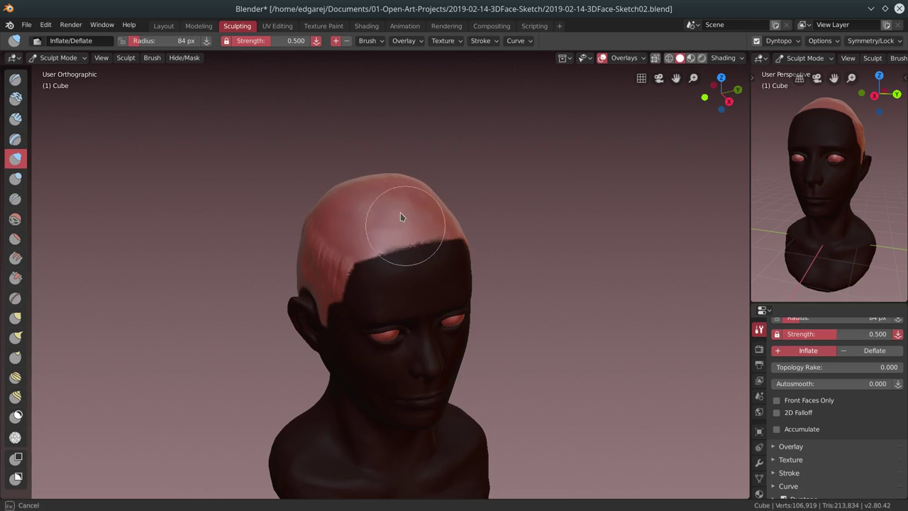
{"action": "left_click_drag", "start_coordinate": [402, 217], "coordinate": [375, 213]}
{"action": "middle_click_drag", "start_coordinate": [375, 213], "coordinate": [340, 186]}
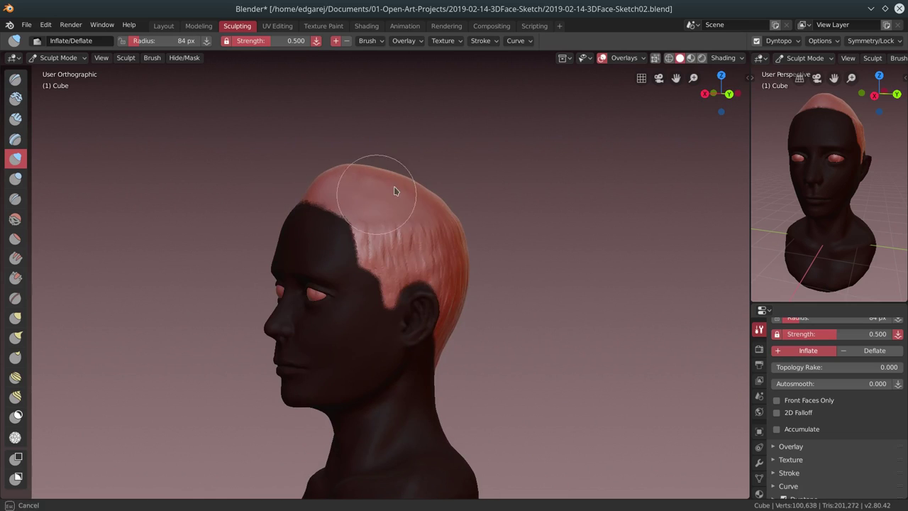
{"action": "mouse_move", "coordinate": [395, 188]}
{"action": "middle_mouse_down"}
{"action": "mouse_move", "coordinate": [399, 203]}
{"action": "mouse_move", "coordinate": [361, 209]}
{"action": "mouse_move", "coordinate": [390, 249]}
{"action": "mouse_move", "coordinate": [395, 168]}
{"action": "mouse_move", "coordinate": [387, 154]}
{"action": "mouse_move", "coordinate": [399, 226]}
{"action": "mouse_move", "coordinate": [383, 185]}
{"action": "middle_mouse_up"}
{"action": "left_click", "coordinate": [872, 40]}
Raise rounded hair locks above the forehead and near the crown with the Blob brush
{"action": "left_click", "coordinate": [16, 118]}
{"action": "left_click", "coordinate": [16, 178]}
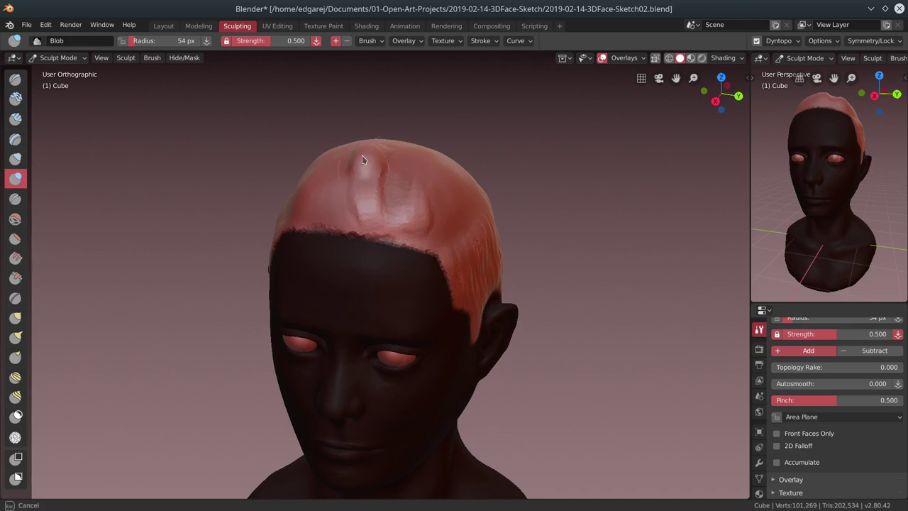
{"action": "mouse_move", "coordinate": [361, 155]}
{"action": "left_mouse_down"}
{"action": "mouse_move", "coordinate": [411, 192]}
{"action": "mouse_move", "coordinate": [446, 178]}
{"action": "left_mouse_up"}
{"action": "mouse_move", "coordinate": [445, 178]}
{"action": "middle_mouse_down"}
{"action": "mouse_move", "coordinate": [368, 174]}
{"action": "mouse_move", "coordinate": [443, 164]}
{"action": "mouse_move", "coordinate": [411, 160]}
{"action": "mouse_move", "coordinate": [405, 140]}
{"action": "middle_mouse_up"}
{"action": "left_click_drag", "start_coordinate": [405, 140], "coordinate": [380, 156]}
{"action": "mouse_move", "coordinate": [379, 156]}
{"action": "middle_mouse_down"}
{"action": "mouse_move", "coordinate": [436, 182]}
{"action": "mouse_move", "coordinate": [361, 137]}
{"action": "middle_mouse_up"}
Build up hair locks on top of the scalp with Clay Strips
{"action": "key", "text": "c"}
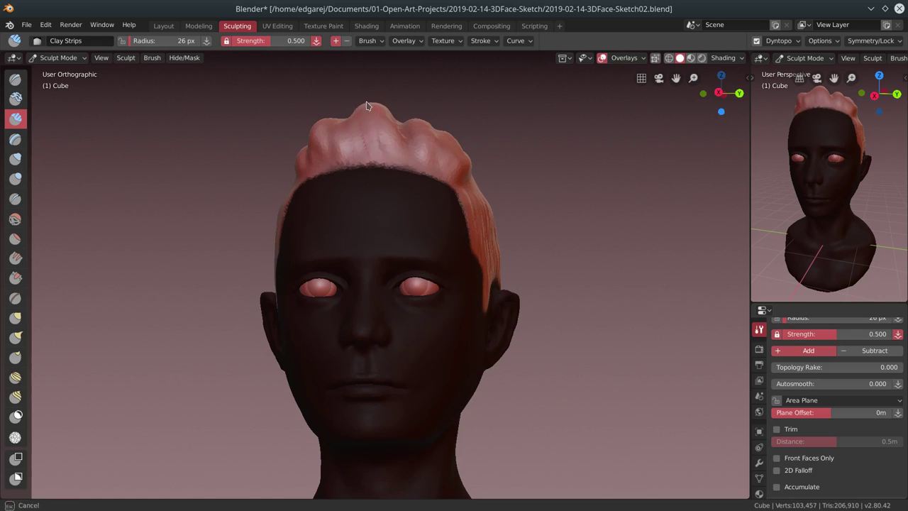
{"action": "middle_click_drag", "start_coordinate": [366, 105], "coordinate": [381, 142]}
{"action": "left_click_drag", "start_coordinate": [394, 126], "coordinate": [395, 122]}
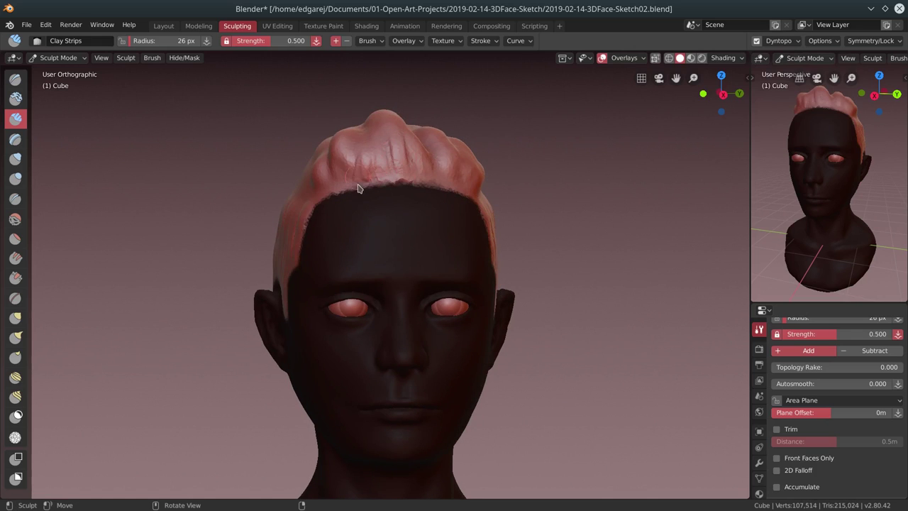
{"action": "middle_click_drag", "start_coordinate": [391, 129], "coordinate": [376, 160]}
{"action": "middle_click_drag", "start_coordinate": [415, 134], "coordinate": [419, 175]}
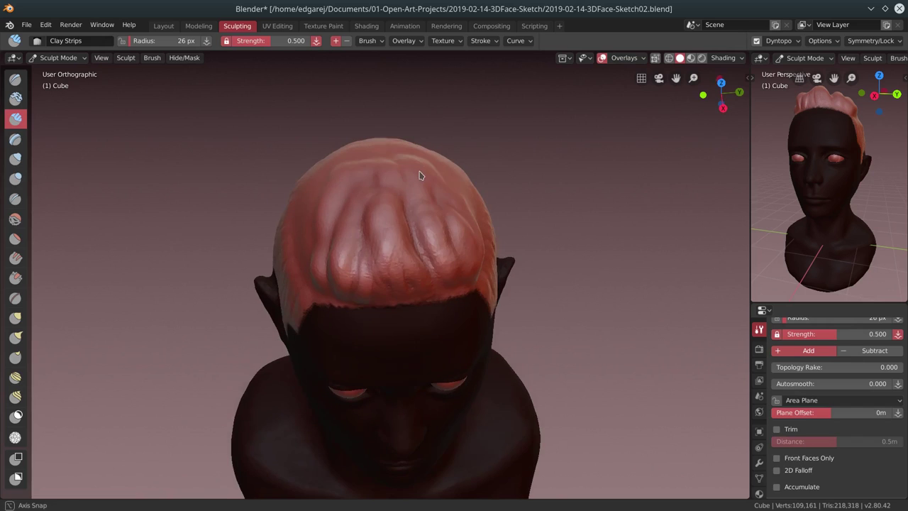
{"action": "left_click_drag", "start_coordinate": [387, 245], "coordinate": [390, 228]}
{"action": "middle_click_drag", "start_coordinate": [391, 241], "coordinate": [389, 110]}
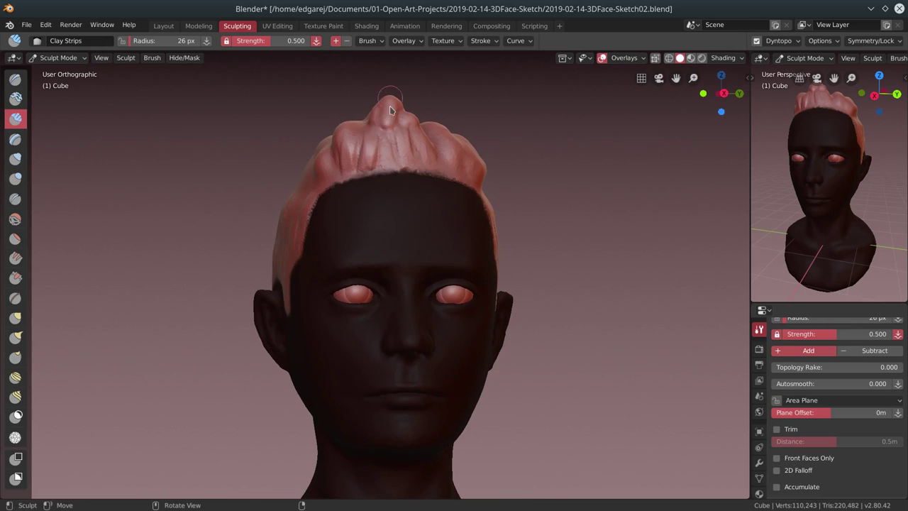
{"action": "left_click_drag", "start_coordinate": [390, 110], "coordinate": [388, 132]}
{"action": "middle_click_drag", "start_coordinate": [388, 137], "coordinate": [345, 137]}
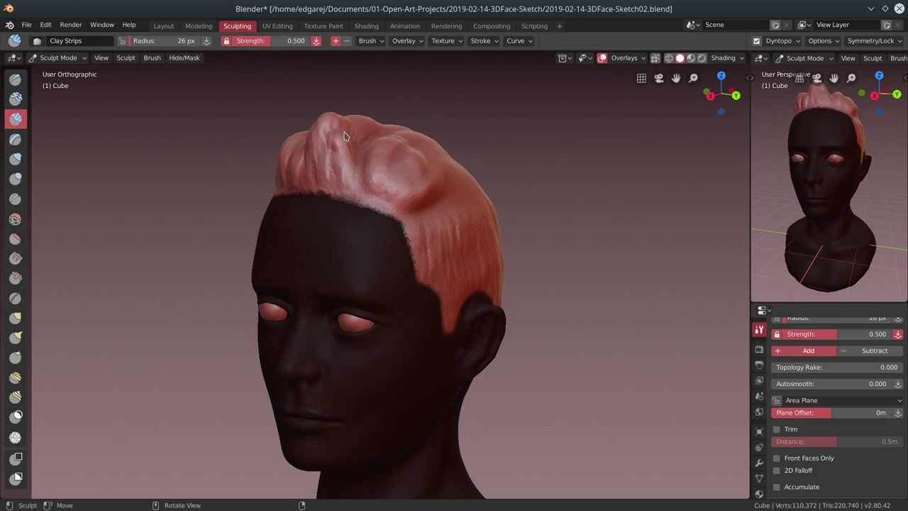
{"action": "left_click_drag", "start_coordinate": [336, 138], "coordinate": [333, 142]}
Sculpt swept-back strands along the left side of the hair
{"action": "middle_click_drag", "start_coordinate": [333, 142], "coordinate": [301, 142]}
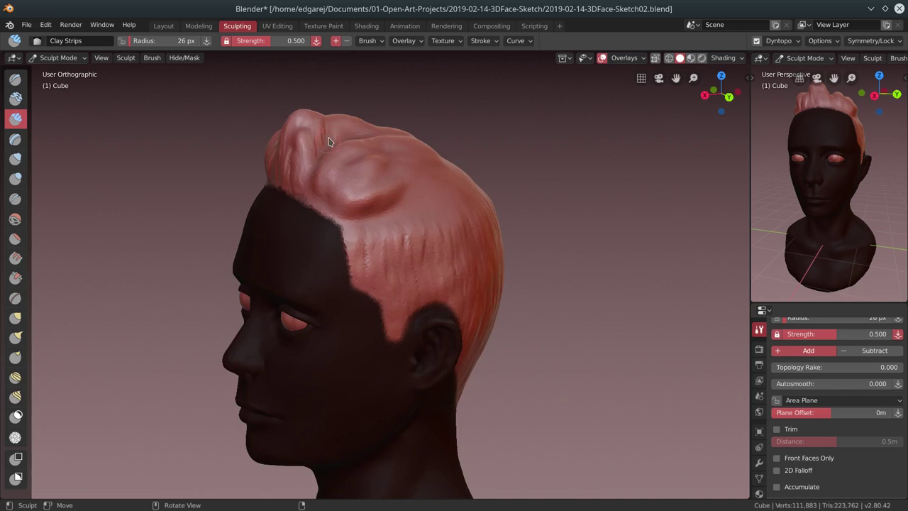
{"action": "middle_click_drag", "start_coordinate": [328, 141], "coordinate": [418, 152]}
{"action": "left_click_drag", "start_coordinate": [418, 152], "coordinate": [420, 157]}
{"action": "mouse_move", "coordinate": [419, 157]}
{"action": "middle_mouse_down"}
{"action": "mouse_move", "coordinate": [364, 177]}
{"action": "mouse_move", "coordinate": [348, 196]}
{"action": "middle_mouse_up"}
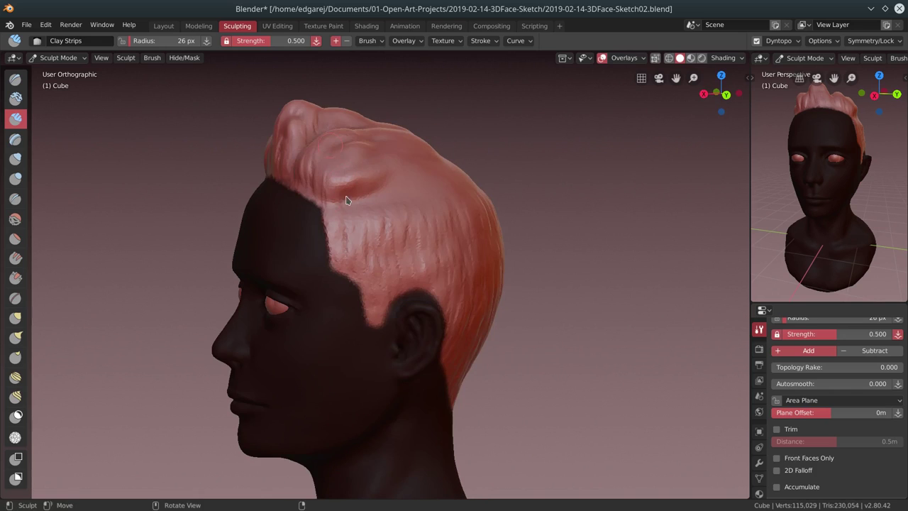
{"action": "left_click_drag", "start_coordinate": [348, 197], "coordinate": [340, 147]}
{"action": "middle_click_drag", "start_coordinate": [341, 146], "coordinate": [500, 135]}
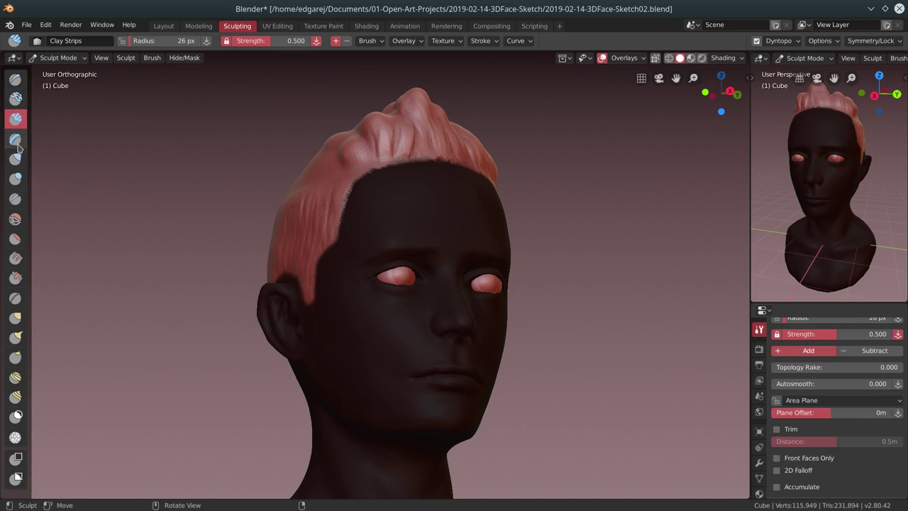
Carve creases between the front hair locks with the Crease brush
{"action": "left_click", "coordinate": [15, 199]}
{"action": "middle_click_drag", "start_coordinate": [389, 144], "coordinate": [386, 163]}
{"action": "left_click_drag", "start_coordinate": [386, 163], "coordinate": [385, 166]}
{"action": "mouse_move", "coordinate": [385, 166]}
{"action": "middle_mouse_down"}
{"action": "mouse_move", "coordinate": [417, 178]}
{"action": "mouse_move", "coordinate": [371, 154]}
{"action": "middle_mouse_up"}
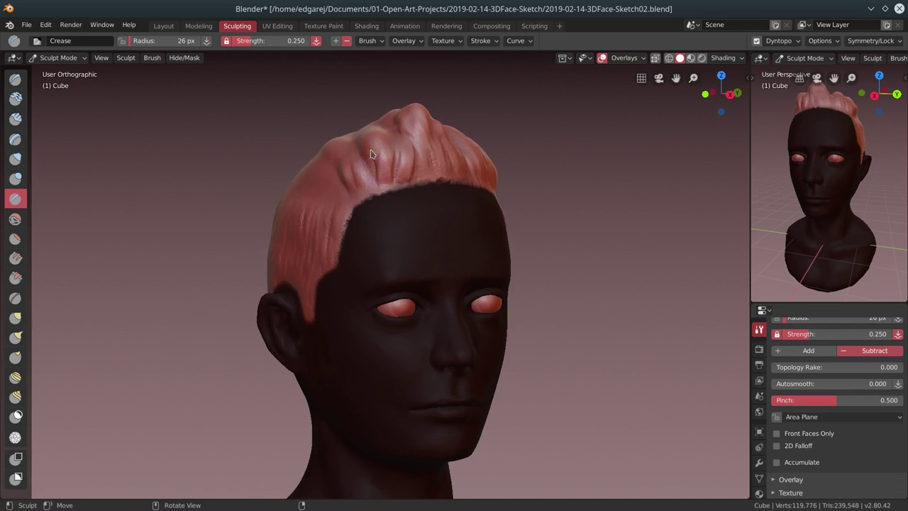
{"action": "mouse_move", "coordinate": [420, 131]}
{"action": "middle_mouse_down"}
{"action": "mouse_move", "coordinate": [363, 150]}
{"action": "mouse_move", "coordinate": [309, 139]}
{"action": "middle_mouse_up"}
{"action": "left_click_drag", "start_coordinate": [308, 138], "coordinate": [310, 141]}
{"action": "middle_click_drag", "start_coordinate": [310, 140], "coordinate": [51, 99]}
Add strand texture on the top-back and back of the hair with Clay Strips
{"action": "left_click", "coordinate": [15, 118]}
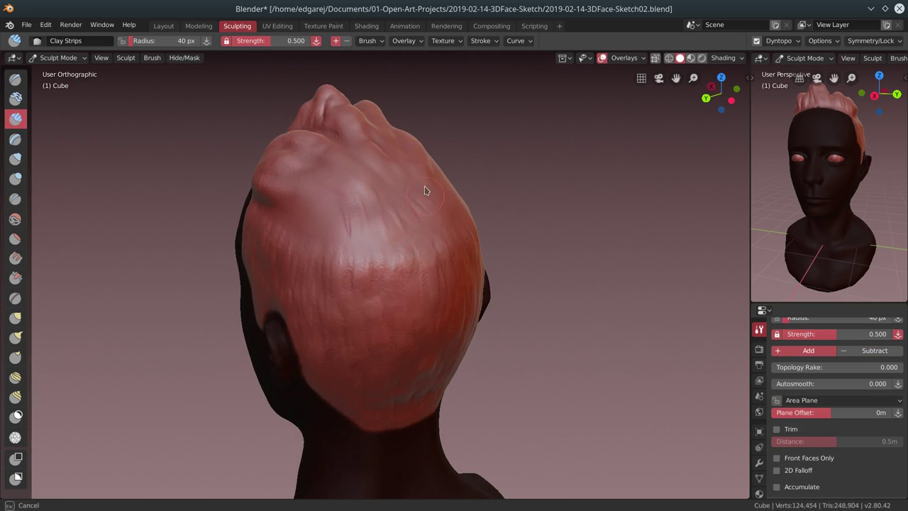
{"action": "middle_click_drag", "start_coordinate": [426, 188], "coordinate": [344, 170]}
{"action": "left_click_drag", "start_coordinate": [344, 171], "coordinate": [340, 166]}
{"action": "mouse_move", "coordinate": [346, 220]}
{"action": "middle_mouse_down"}
{"action": "mouse_move", "coordinate": [339, 200]}
{"action": "mouse_move", "coordinate": [348, 228]}
{"action": "middle_mouse_up"}
{"action": "left_click_drag", "start_coordinate": [349, 228], "coordinate": [353, 235]}
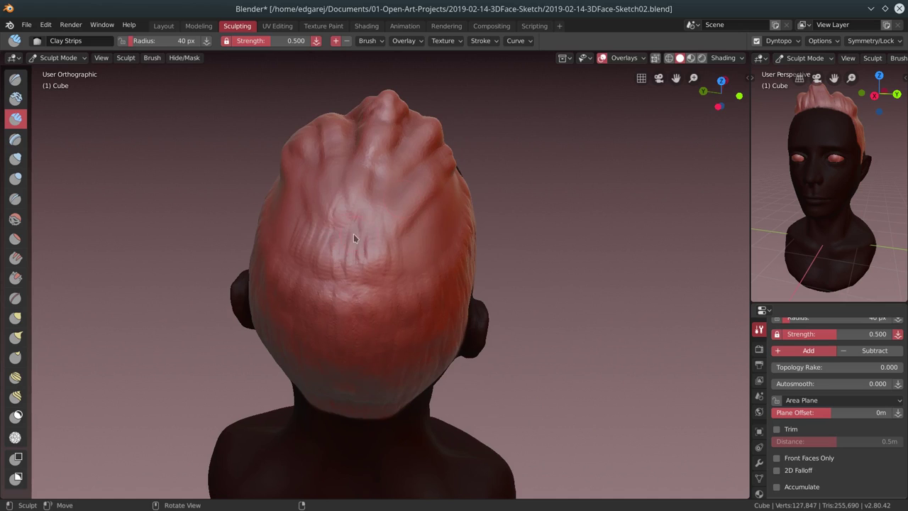
{"action": "middle_click_drag", "start_coordinate": [329, 180], "coordinate": [344, 181]}
{"action": "left_click_drag", "start_coordinate": [411, 199], "coordinate": [445, 182]}
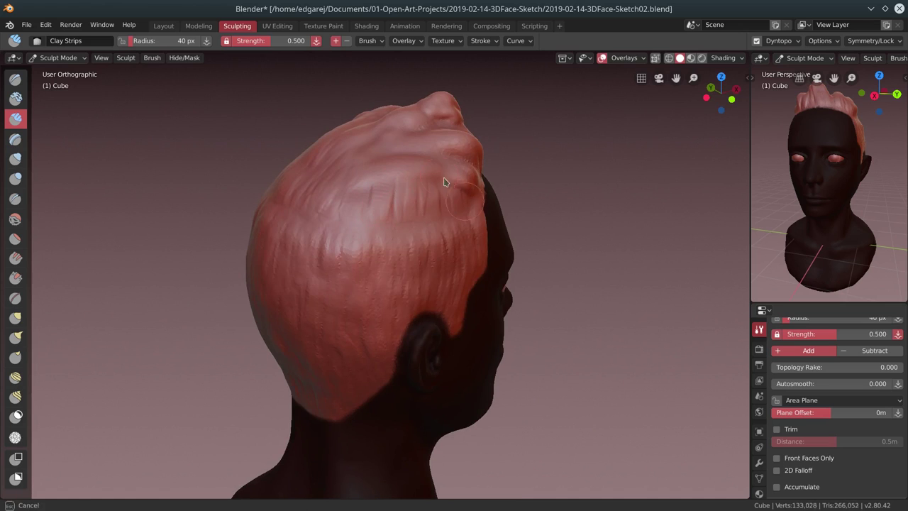
{"action": "middle_click_drag", "start_coordinate": [385, 164], "coordinate": [393, 171]}
{"action": "left_click_drag", "start_coordinate": [392, 171], "coordinate": [432, 175]}
{"action": "mouse_move", "coordinate": [431, 174]}
{"action": "middle_mouse_down"}
{"action": "mouse_move", "coordinate": [394, 161]}
{"action": "mouse_move", "coordinate": [22, 219]}
{"action": "middle_mouse_up"}
Crease the separation around the front hair lock
{"action": "left_click", "coordinate": [16, 199]}
{"action": "middle_click_drag", "start_coordinate": [446, 160], "coordinate": [432, 174]}
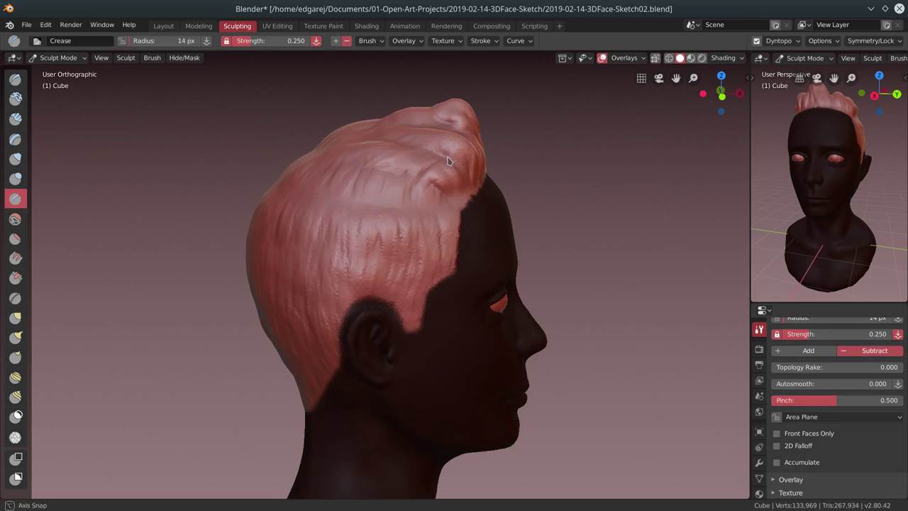
{"action": "left_click_drag", "start_coordinate": [432, 173], "coordinate": [436, 192]}
{"action": "key", "text": "l"}
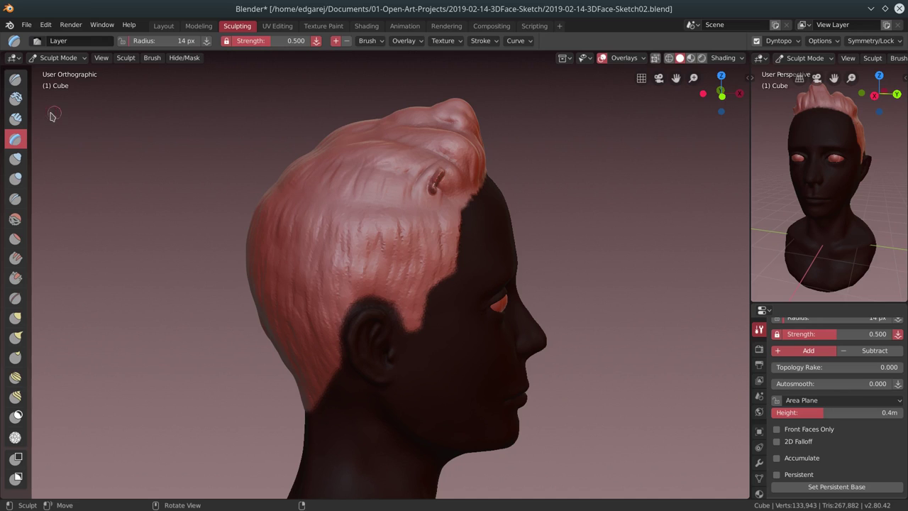
{"action": "key", "text": "c"}
{"action": "mouse_move", "coordinate": [459, 154]}
{"action": "middle_mouse_down"}
{"action": "mouse_move", "coordinate": [419, 151]}
{"action": "mouse_move", "coordinate": [397, 200]}
{"action": "middle_mouse_up"}
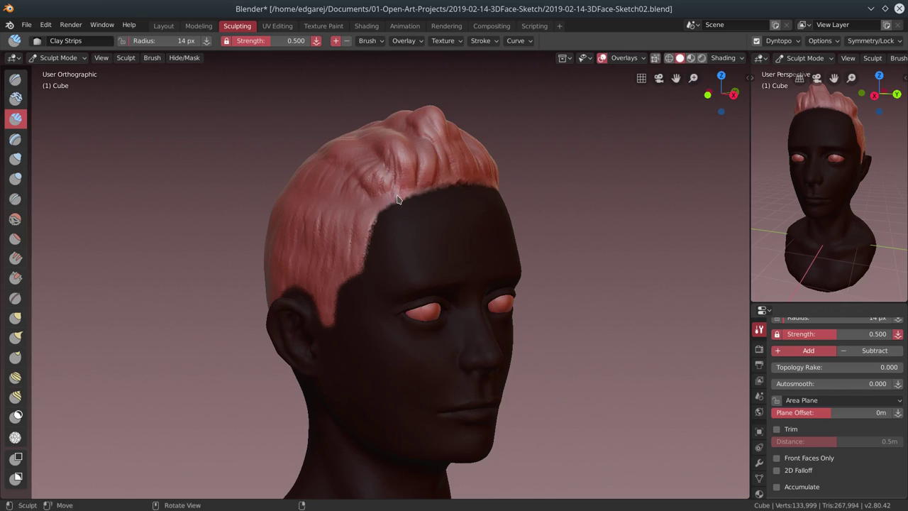
Review the whole head from several angles while switching to Blob, then the Crease brush
{"action": "key", "text": "b"}
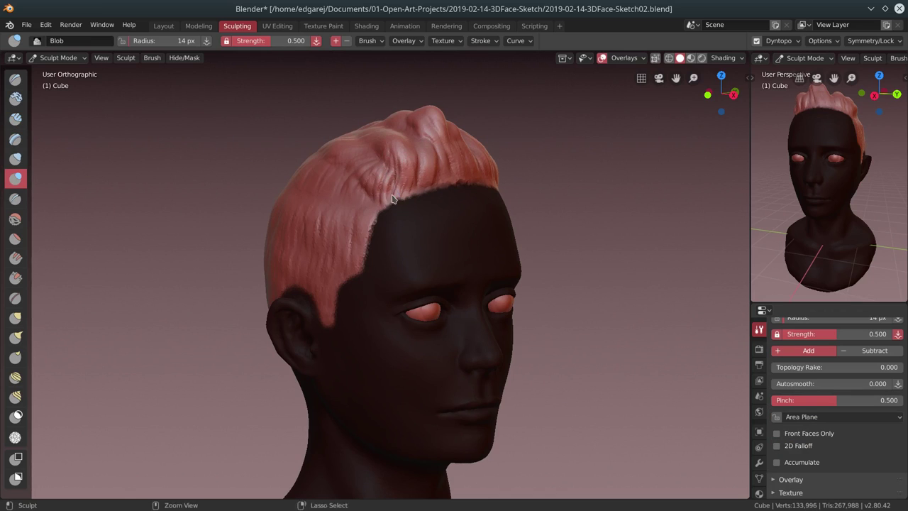
{"action": "mouse_move", "coordinate": [415, 185]}
{"action": "middle_mouse_down"}
{"action": "mouse_move", "coordinate": [383, 163]}
{"action": "mouse_move", "coordinate": [437, 78]}
{"action": "middle_mouse_up"}
{"action": "scroll", "coordinate": [531, 226], "scroll_direction": "down", "scroll_amount": 4}
{"action": "mouse_move", "coordinate": [530, 227]}
{"action": "middle_mouse_down"}
{"action": "mouse_move", "coordinate": [415, 222]}
{"action": "mouse_move", "coordinate": [458, 224]}
{"action": "middle_mouse_up"}
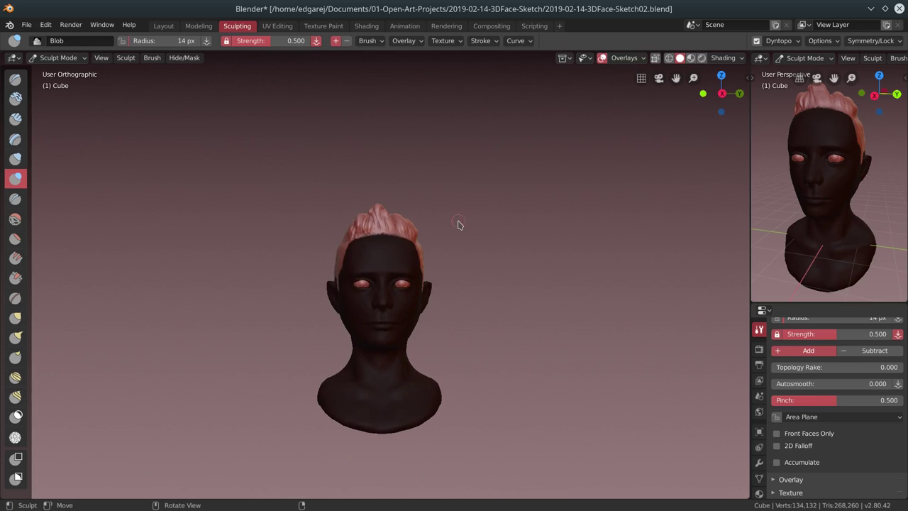
{"action": "mouse_move", "coordinate": [196, 345]}
{"action": "middle_mouse_down"}
{"action": "mouse_move", "coordinate": [290, 347]}
{"action": "mouse_move", "coordinate": [201, 330]}
{"action": "middle_mouse_up"}
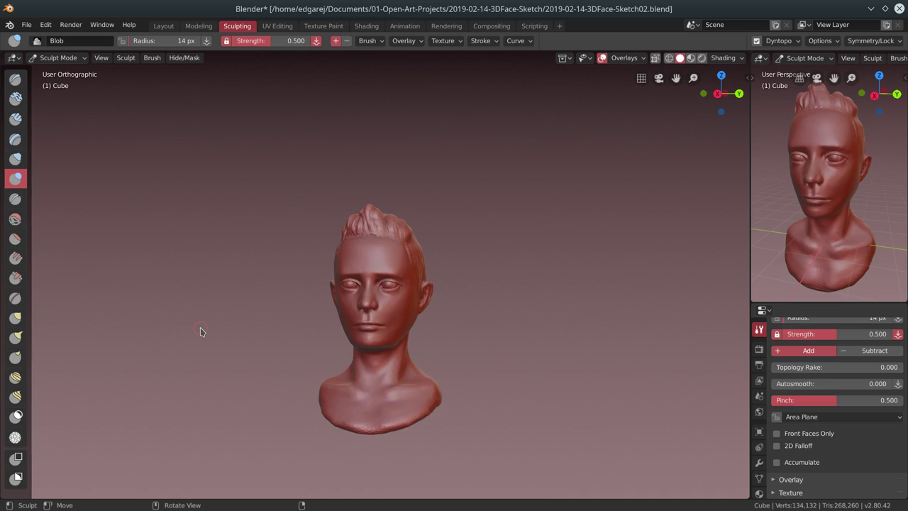
{"action": "scroll", "coordinate": [405, 192], "scroll_direction": "up", "scroll_amount": 5}
{"action": "scroll", "coordinate": [374, 106], "scroll_direction": "up", "scroll_amount": 1}
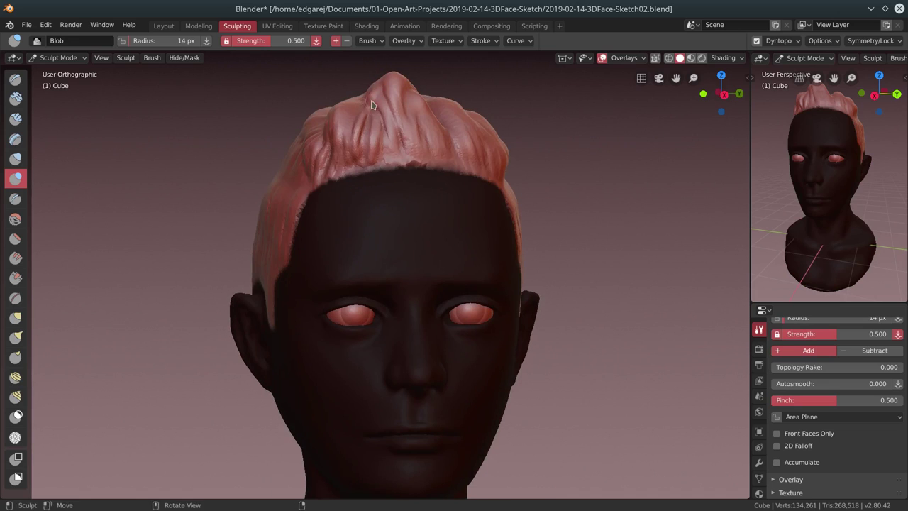
{"action": "mouse_move", "coordinate": [372, 104]}
{"action": "middle_mouse_down"}
{"action": "mouse_move", "coordinate": [410, 139]}
{"action": "mouse_move", "coordinate": [362, 121]}
{"action": "mouse_move", "coordinate": [277, 115]}
{"action": "mouse_move", "coordinate": [363, 183]}
{"action": "middle_mouse_up"}
{"action": "key", "text": "shift+c"}
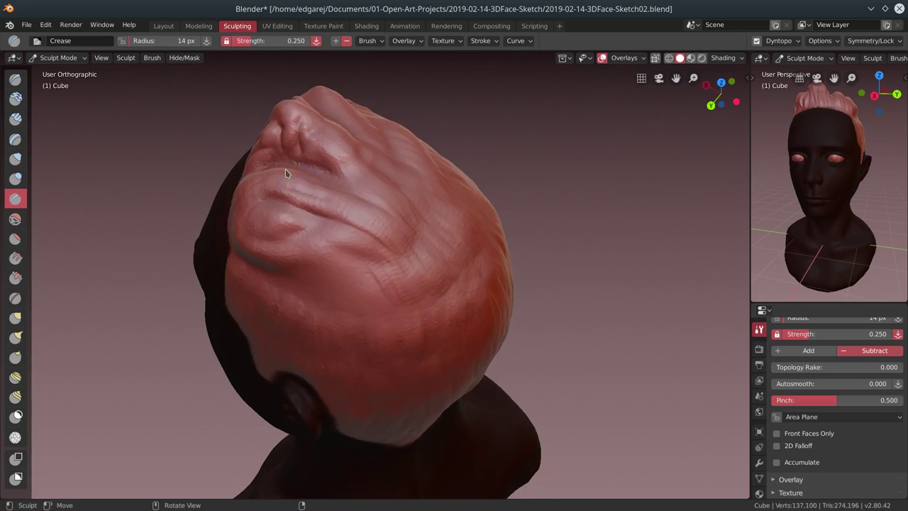
{"action": "middle_click_drag", "start_coordinate": [285, 173], "coordinate": [425, 152]}
{"action": "scroll", "coordinate": [440, 163], "scroll_direction": "down", "scroll_amount": 5}
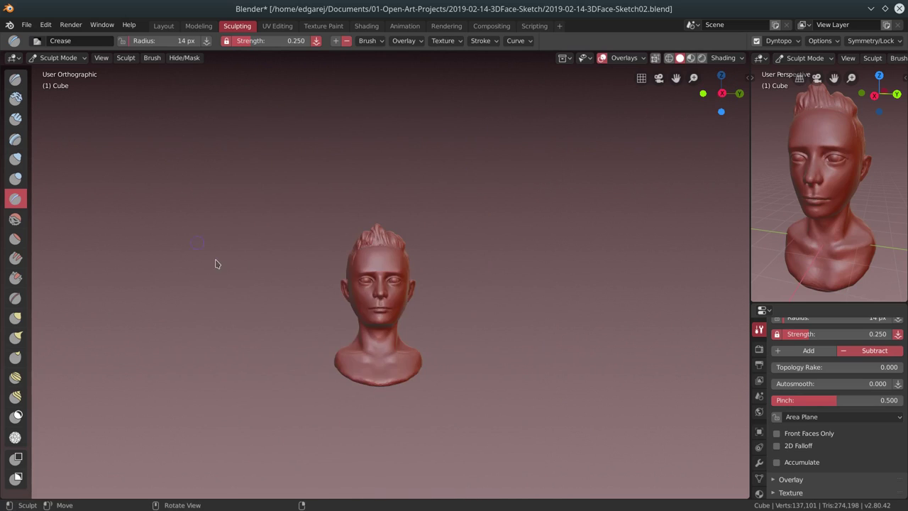
Carve small creases into the hair strands from top-down and front views, including near the hairline
{"action": "mouse_move", "coordinate": [217, 259]}
{"action": "middle_mouse_down"}
{"action": "mouse_move", "coordinate": [504, 288]}
{"action": "mouse_move", "coordinate": [579, 282]}
{"action": "mouse_move", "coordinate": [555, 274]}
{"action": "middle_mouse_up"}
{"action": "scroll", "coordinate": [525, 234], "scroll_direction": "up", "scroll_amount": 6}
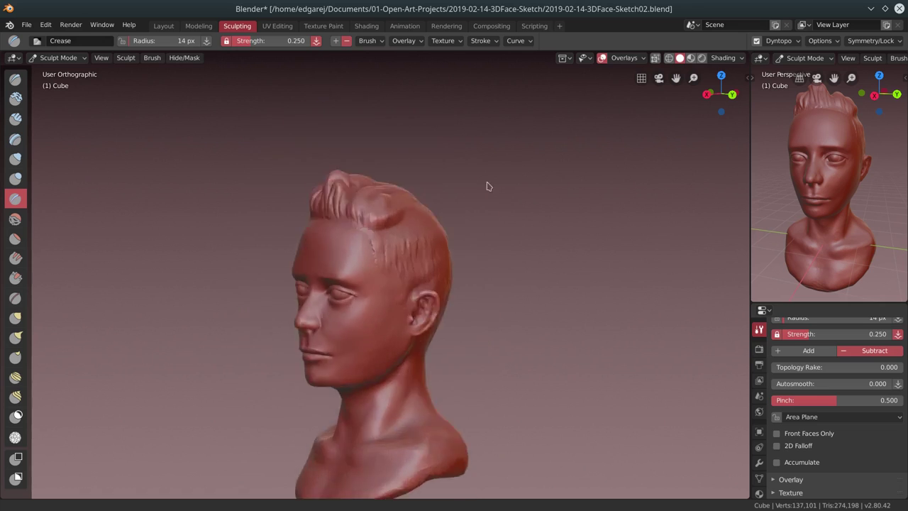
{"action": "middle_click_drag", "start_coordinate": [487, 185], "coordinate": [355, 212]}
{"action": "left_click", "coordinate": [355, 211]}
{"action": "mouse_move", "coordinate": [304, 141]}
{"action": "middle_mouse_down"}
{"action": "mouse_move", "coordinate": [331, 193]}
{"action": "mouse_move", "coordinate": [327, 239]}
{"action": "middle_mouse_up"}
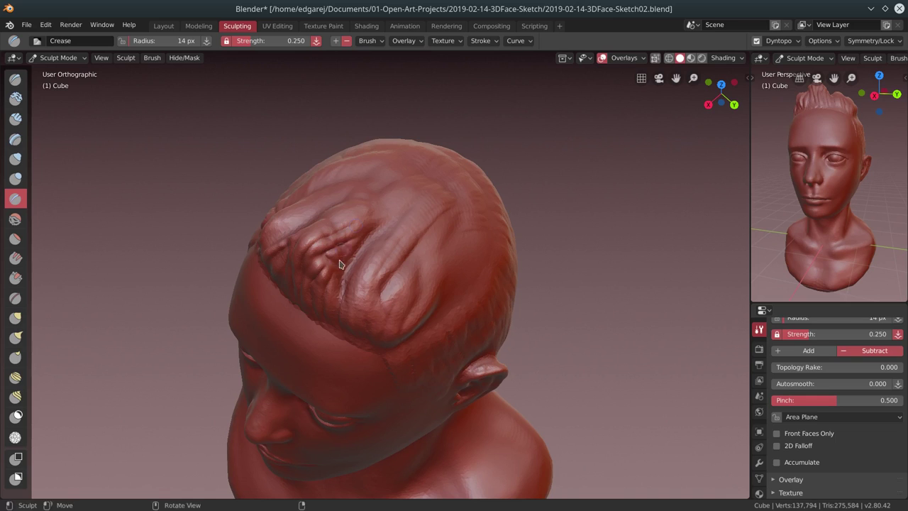
{"action": "mouse_move", "coordinate": [341, 254]}
{"action": "middle_mouse_down"}
{"action": "mouse_move", "coordinate": [339, 213]}
{"action": "mouse_move", "coordinate": [325, 250]}
{"action": "middle_mouse_up"}
{"action": "left_click_drag", "start_coordinate": [325, 250], "coordinate": [318, 246]}
{"action": "mouse_move", "coordinate": [317, 247]}
{"action": "middle_mouse_down"}
{"action": "mouse_move", "coordinate": [407, 186]}
{"action": "mouse_move", "coordinate": [375, 265]}
{"action": "mouse_move", "coordinate": [395, 188]}
{"action": "mouse_move", "coordinate": [377, 273]}
{"action": "middle_mouse_up"}
{"action": "left_click_drag", "start_coordinate": [377, 273], "coordinate": [363, 309]}
{"action": "mouse_move", "coordinate": [363, 309]}
{"action": "middle_mouse_down"}
{"action": "mouse_move", "coordinate": [391, 259]}
{"action": "mouse_move", "coordinate": [387, 211]}
{"action": "mouse_move", "coordinate": [382, 265]}
{"action": "middle_mouse_up"}
{"action": "left_click_drag", "start_coordinate": [381, 265], "coordinate": [388, 283]}
{"action": "mouse_move", "coordinate": [388, 282]}
{"action": "middle_mouse_down"}
{"action": "mouse_move", "coordinate": [385, 192]}
{"action": "mouse_move", "coordinate": [417, 190]}
{"action": "mouse_move", "coordinate": [405, 166]}
{"action": "middle_mouse_up"}
Add clay strands along the hair over the top of the quiff
{"action": "key", "text": "c"}
{"action": "left_click_drag", "start_coordinate": [384, 188], "coordinate": [384, 143]}
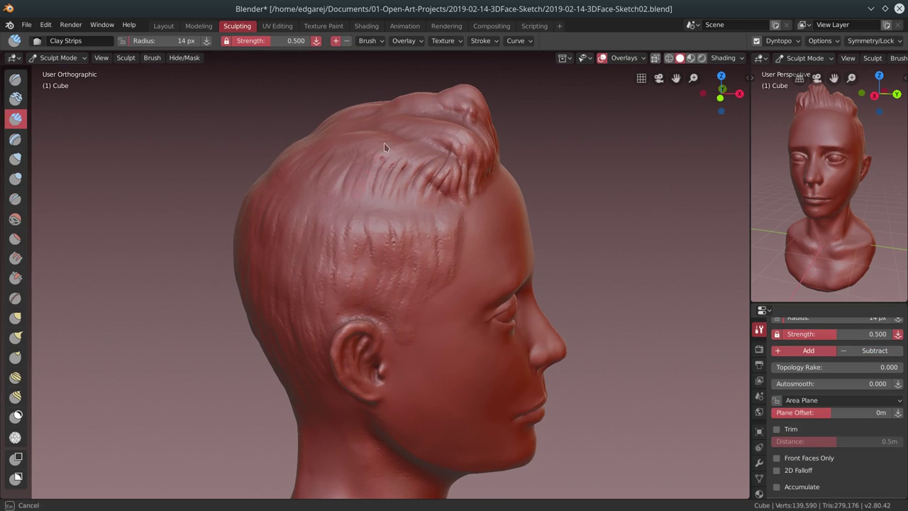
{"action": "middle_click_drag", "start_coordinate": [410, 207], "coordinate": [414, 222]}
{"action": "left_click_drag", "start_coordinate": [414, 223], "coordinate": [436, 188]}
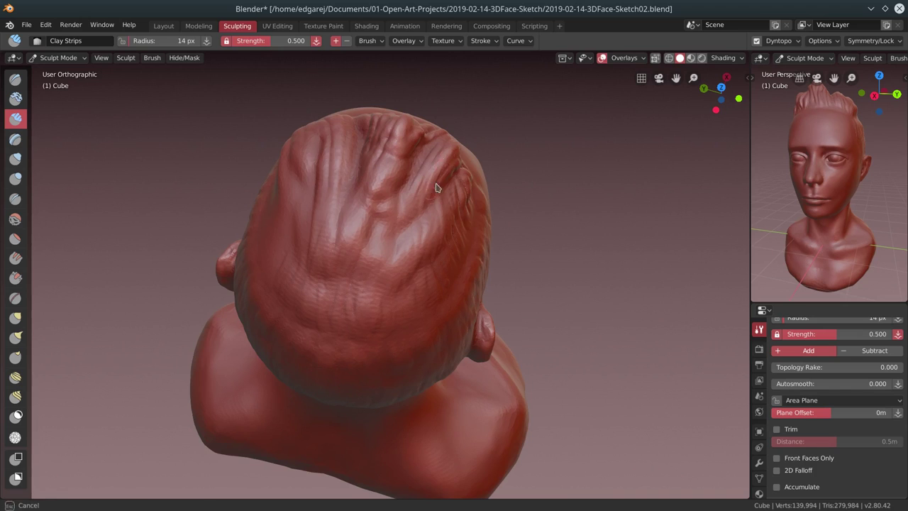
{"action": "mouse_move", "coordinate": [397, 140]}
{"action": "middle_mouse_down"}
{"action": "mouse_move", "coordinate": [441, 116]}
{"action": "mouse_move", "coordinate": [437, 181]}
{"action": "mouse_move", "coordinate": [418, 245]}
{"action": "middle_mouse_up"}
Layer clay strands across the top, toward the back, and along the side of the hair
{"action": "key", "text": "shift+c"}
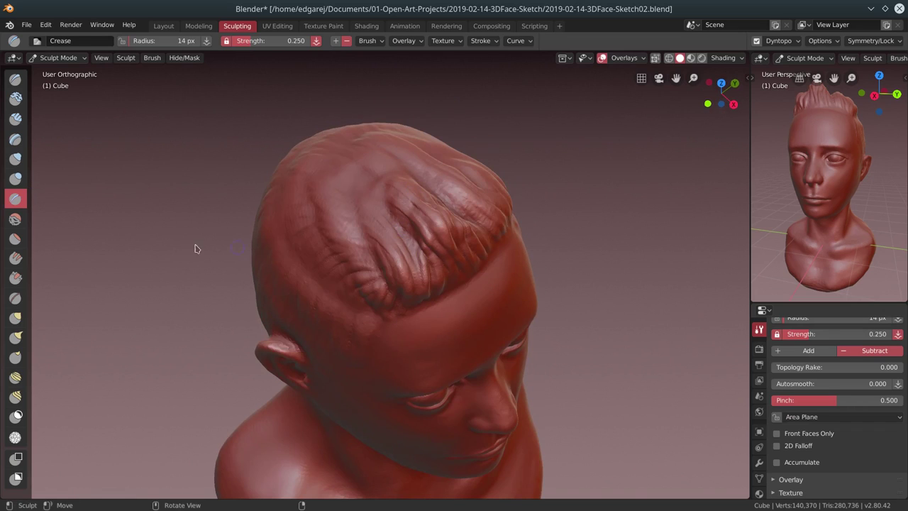
{"action": "key", "text": "c"}
{"action": "middle_click_drag", "start_coordinate": [424, 281], "coordinate": [411, 158]}
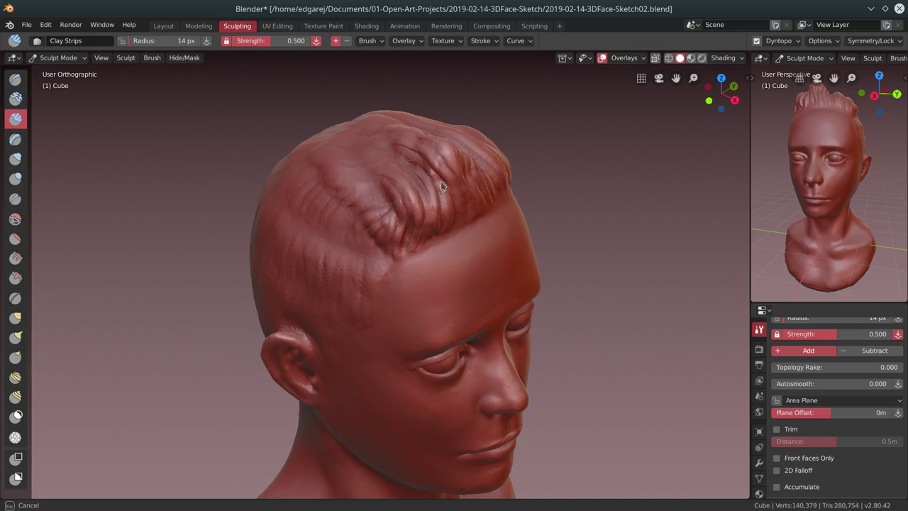
{"action": "middle_click_drag", "start_coordinate": [440, 184], "coordinate": [396, 144]}
{"action": "middle_click_drag", "start_coordinate": [477, 152], "coordinate": [419, 268]}
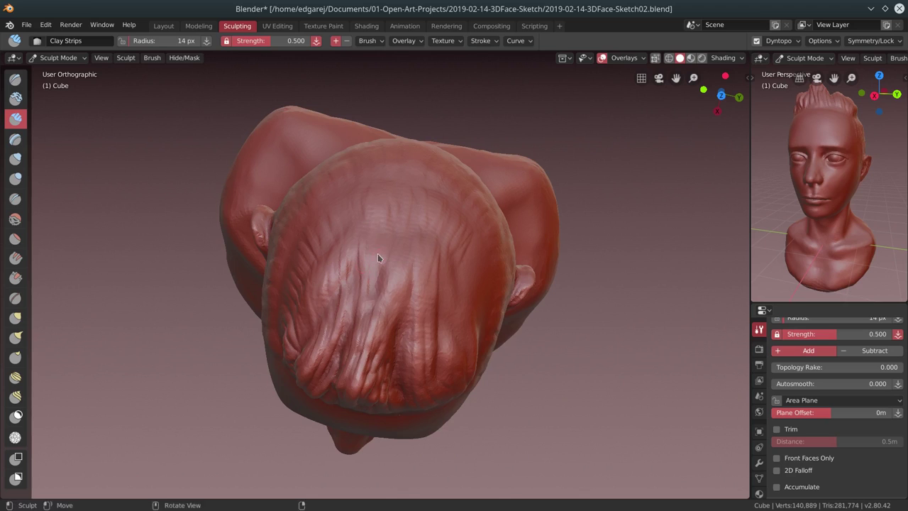
{"action": "middle_click_drag", "start_coordinate": [400, 277], "coordinate": [389, 333]}
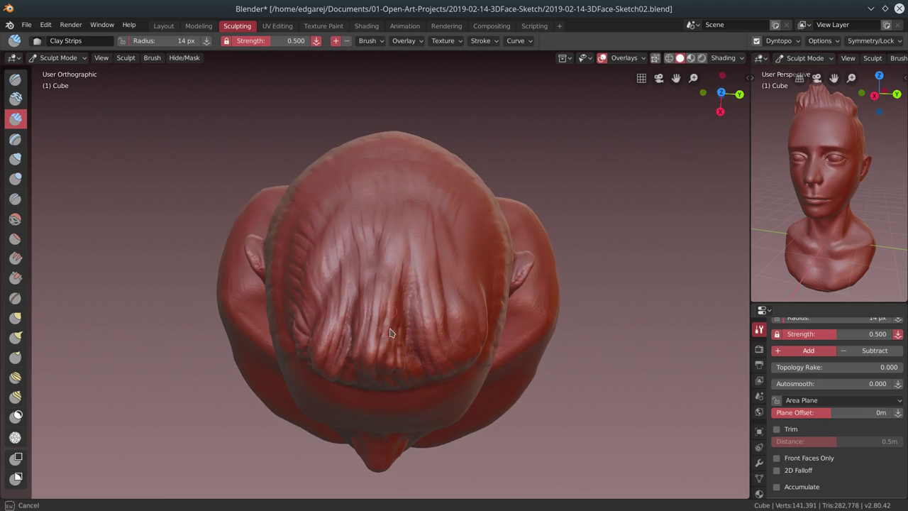
{"action": "mouse_move", "coordinate": [406, 217]}
{"action": "middle_mouse_down"}
{"action": "mouse_move", "coordinate": [417, 308]}
{"action": "mouse_move", "coordinate": [315, 164]}
{"action": "middle_mouse_up"}
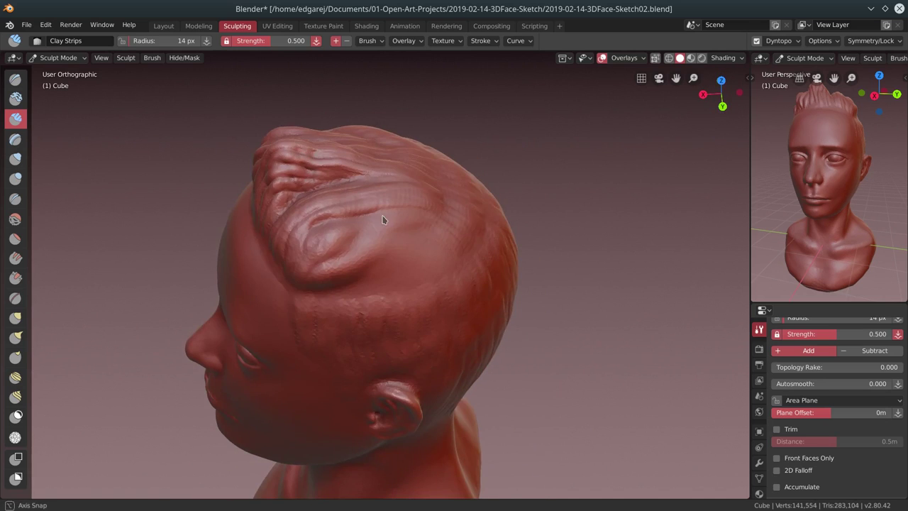
{"action": "mouse_move", "coordinate": [382, 219]}
{"action": "middle_mouse_down"}
{"action": "mouse_move", "coordinate": [383, 288]}
{"action": "mouse_move", "coordinate": [384, 198]}
{"action": "mouse_move", "coordinate": [393, 223]}
{"action": "mouse_move", "coordinate": [340, 192]}
{"action": "mouse_move", "coordinate": [431, 168]}
{"action": "mouse_move", "coordinate": [424, 154]}
{"action": "mouse_move", "coordinate": [487, 148]}
{"action": "mouse_move", "coordinate": [463, 152]}
{"action": "middle_mouse_up"}
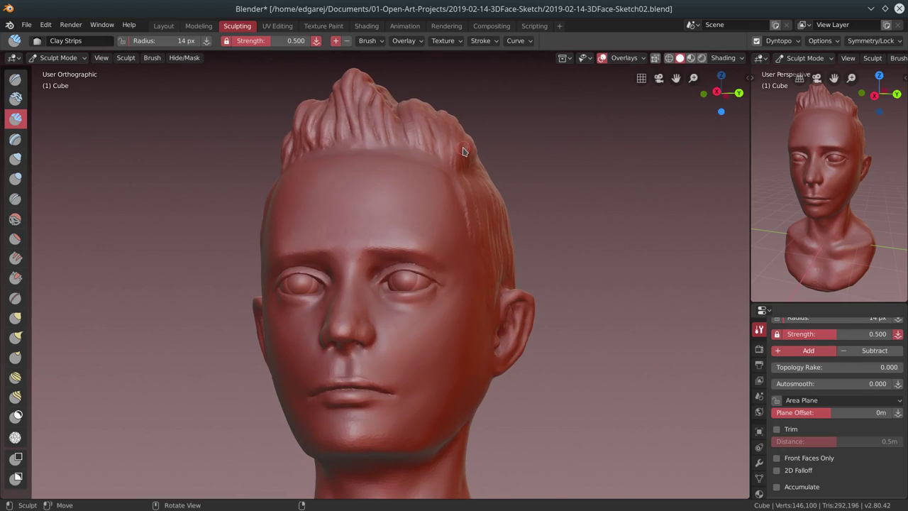
Enlarge the Clay Strips brush radius to 84 px
{"action": "scroll", "coordinate": [558, 190], "scroll_direction": "down", "scroll_amount": 5}
{"action": "mouse_move", "coordinate": [520, 285]}
{"action": "middle_mouse_down"}
{"action": "mouse_move", "coordinate": [461, 280]}
{"action": "mouse_move", "coordinate": [488, 275]}
{"action": "middle_mouse_up"}
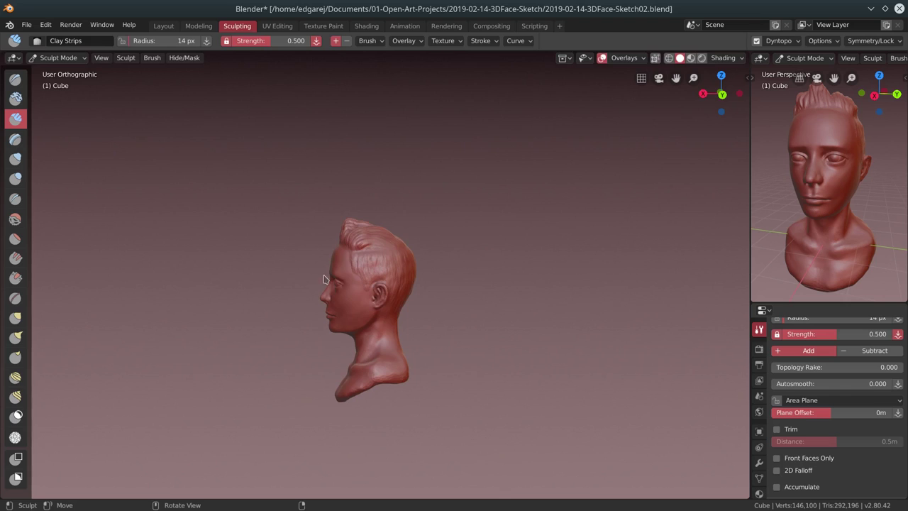
{"action": "key", "text": "f"}
{"action": "left_click", "coordinate": [497, 248]}
Shrink the Clay Strips brush radius to 15 px
{"action": "mouse_move", "coordinate": [345, 227]}
{"action": "middle_mouse_down"}
{"action": "mouse_move", "coordinate": [488, 199]}
{"action": "mouse_move", "coordinate": [474, 248]}
{"action": "middle_mouse_up"}
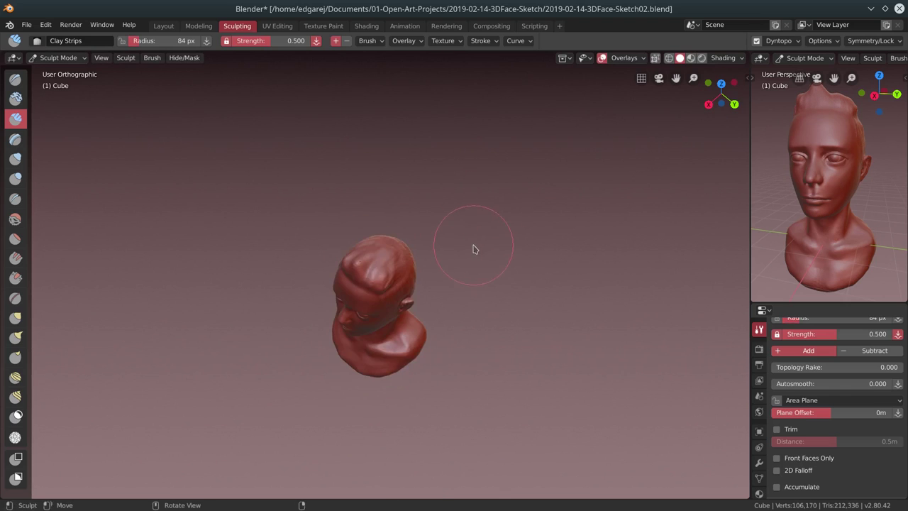
{"action": "scroll", "coordinate": [474, 247], "scroll_direction": "up", "scroll_amount": 4}
{"action": "mouse_move", "coordinate": [397, 248]}
{"action": "middle_mouse_down"}
{"action": "mouse_move", "coordinate": [415, 162]}
{"action": "mouse_move", "coordinate": [486, 152]}
{"action": "mouse_move", "coordinate": [492, 125]}
{"action": "middle_mouse_up"}
{"action": "key", "text": "f"}
{"action": "left_click", "coordinate": [368, 156]}
Stroke fine clay strands across the top and along the side of the hair
{"action": "mouse_move", "coordinate": [399, 202]}
{"action": "middle_mouse_down"}
{"action": "mouse_move", "coordinate": [402, 217]}
{"action": "mouse_move", "coordinate": [369, 213]}
{"action": "middle_mouse_up"}
{"action": "left_click_drag", "start_coordinate": [341, 248], "coordinate": [354, 216]}
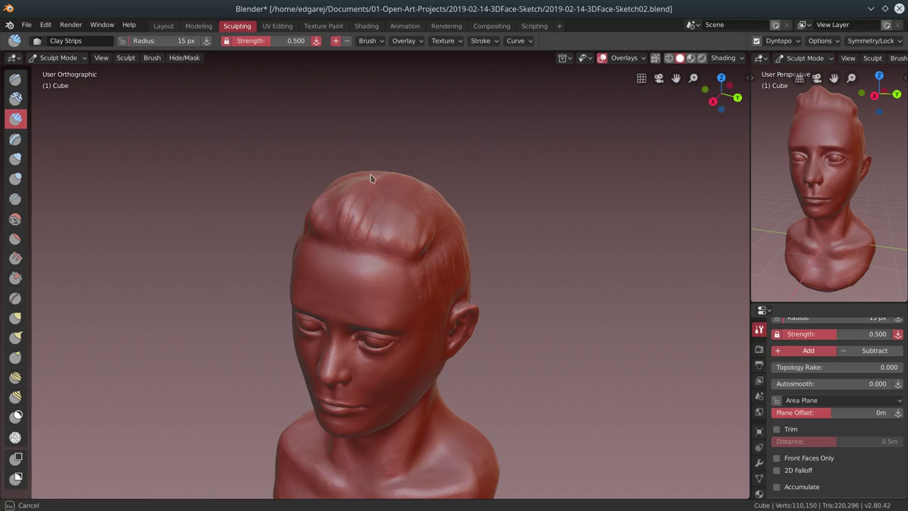
{"action": "middle_click_drag", "start_coordinate": [370, 174], "coordinate": [396, 206]}
{"action": "left_click_drag", "start_coordinate": [396, 206], "coordinate": [368, 241]}
{"action": "middle_click_drag", "start_coordinate": [368, 241], "coordinate": [354, 213]}
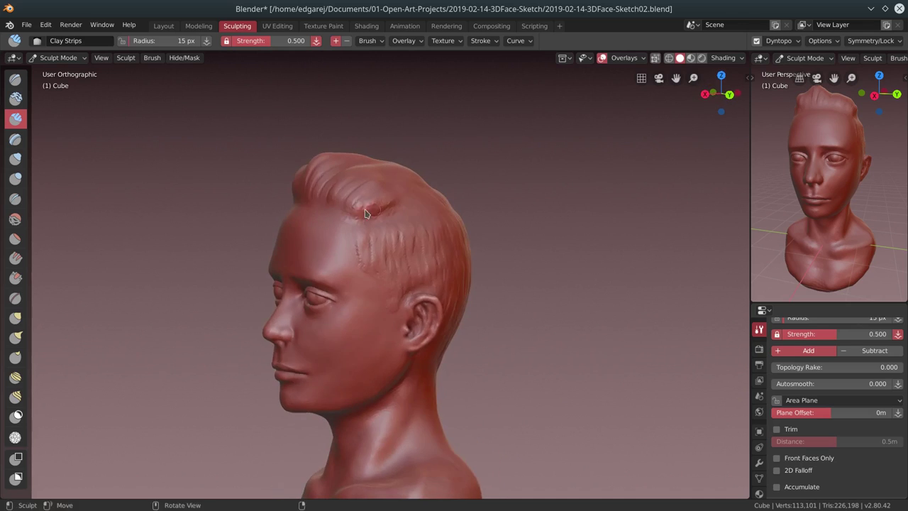
{"action": "left_click_drag", "start_coordinate": [369, 213], "coordinate": [344, 222]}
{"action": "middle_click_drag", "start_coordinate": [343, 222], "coordinate": [385, 249]}
Add short clay strokes near the crown and on top of the head
{"action": "middle_click_drag", "start_coordinate": [385, 212], "coordinate": [368, 227]}
{"action": "left_click_drag", "start_coordinate": [341, 234], "coordinate": [364, 237]}
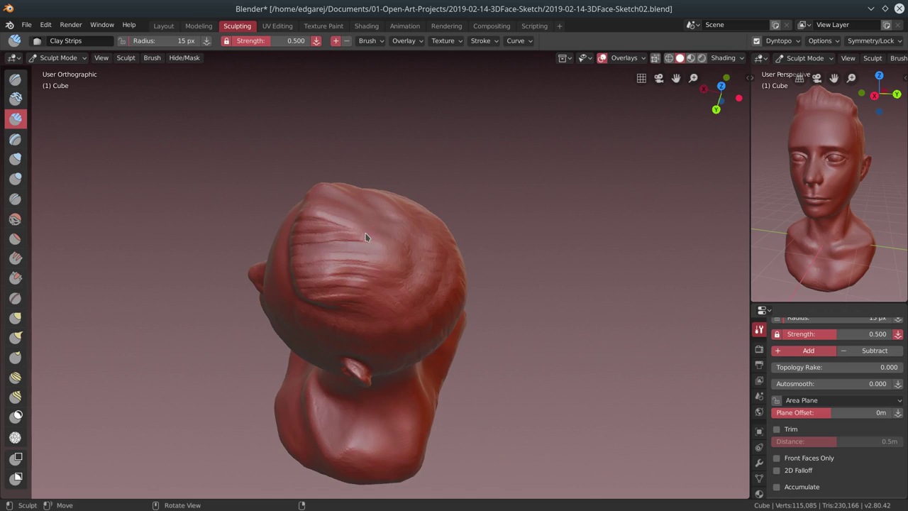
{"action": "mouse_move", "coordinate": [364, 237]}
{"action": "middle_mouse_down"}
{"action": "mouse_move", "coordinate": [489, 169]}
{"action": "mouse_move", "coordinate": [369, 177]}
{"action": "middle_mouse_up"}
{"action": "left_click_drag", "start_coordinate": [365, 159], "coordinate": [373, 181]}
{"action": "middle_click_drag", "start_coordinate": [372, 181], "coordinate": [344, 215]}
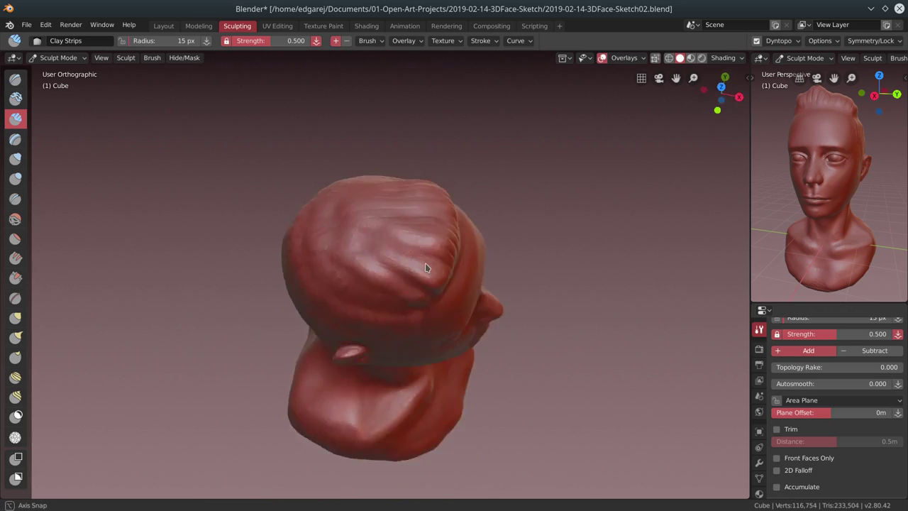
{"action": "left_click_drag", "start_coordinate": [344, 215], "coordinate": [358, 226]}
{"action": "mouse_move", "coordinate": [358, 225]}
{"action": "middle_mouse_down"}
{"action": "mouse_move", "coordinate": [357, 244]}
{"action": "mouse_move", "coordinate": [365, 212]}
{"action": "middle_mouse_up"}
{"action": "left_click_drag", "start_coordinate": [365, 213], "coordinate": [376, 236]}
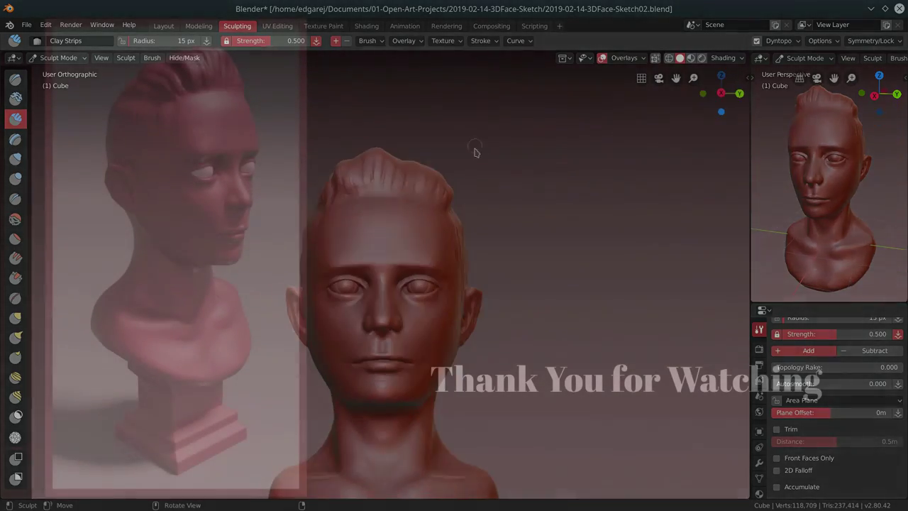
{"action": "middle_click_drag", "start_coordinate": [543, 243], "coordinate": [581, 286]}
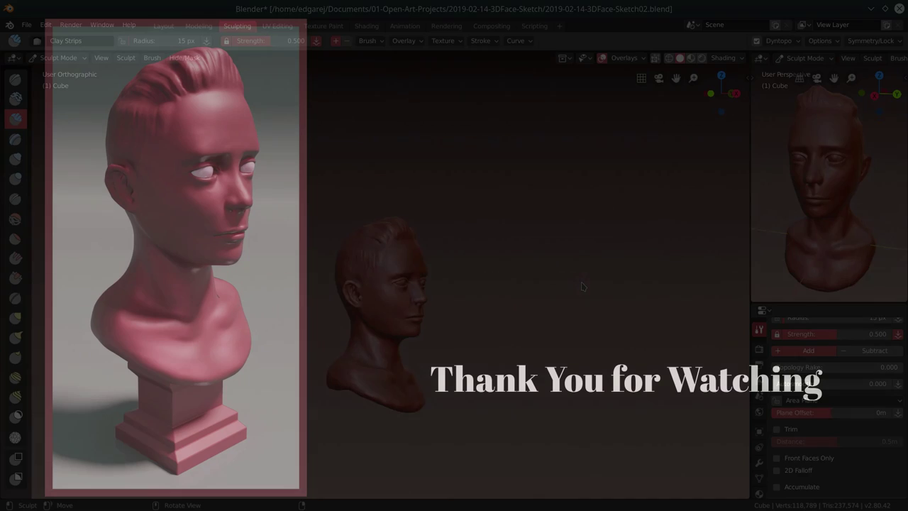